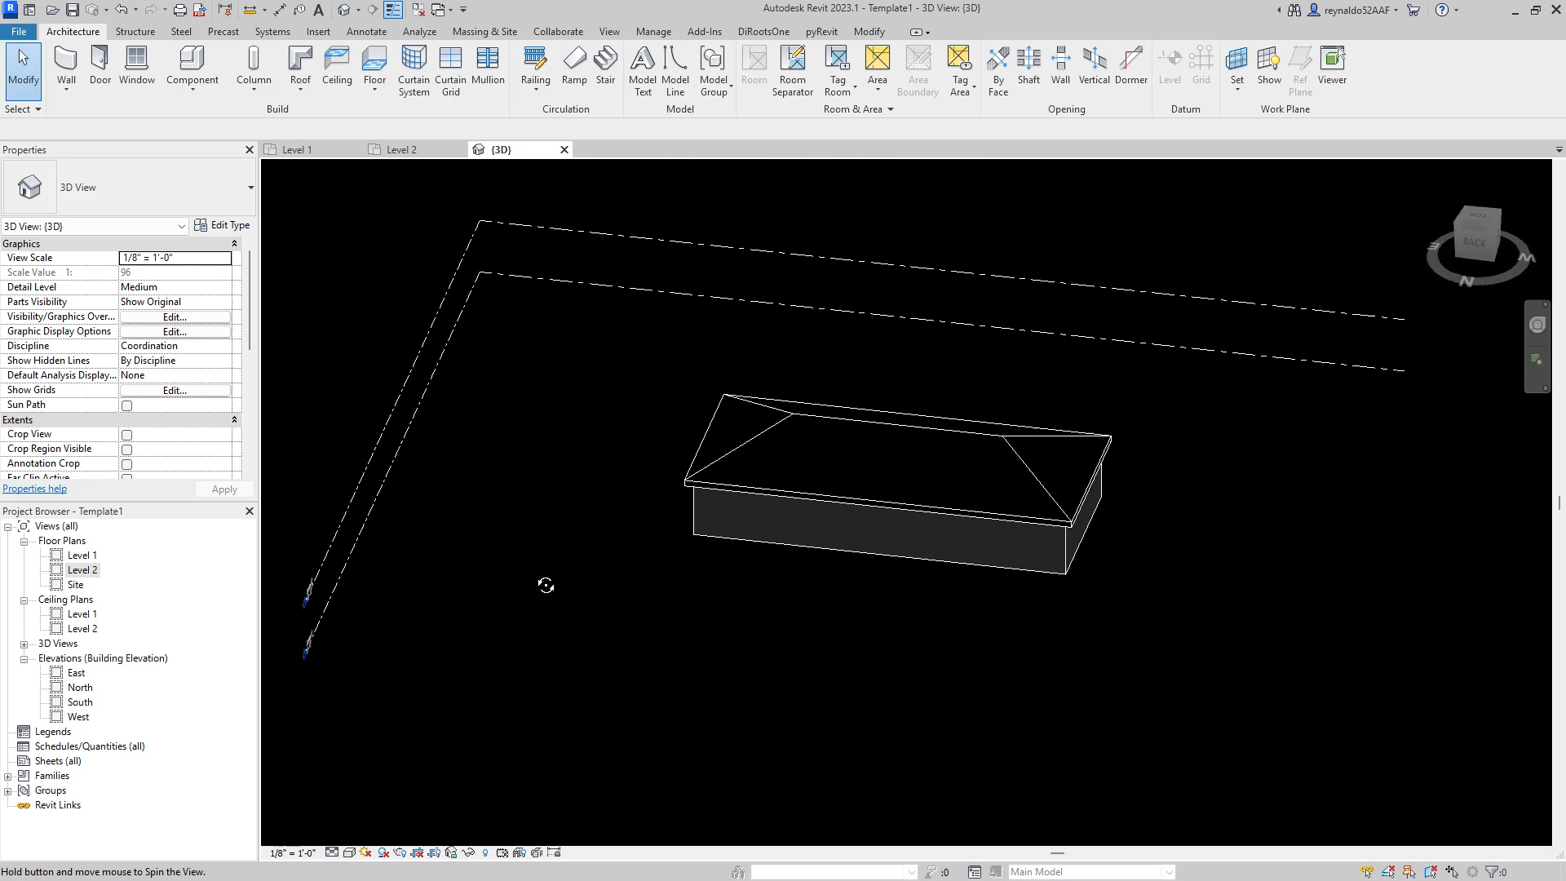
Step: Start loading a family and browse the imperial library to the Wood folder under Structural Framing
{"action": "middle_click_drag", "start_coordinate": [1142, 584], "coordinate": [1044, 551], "text": "shift"}
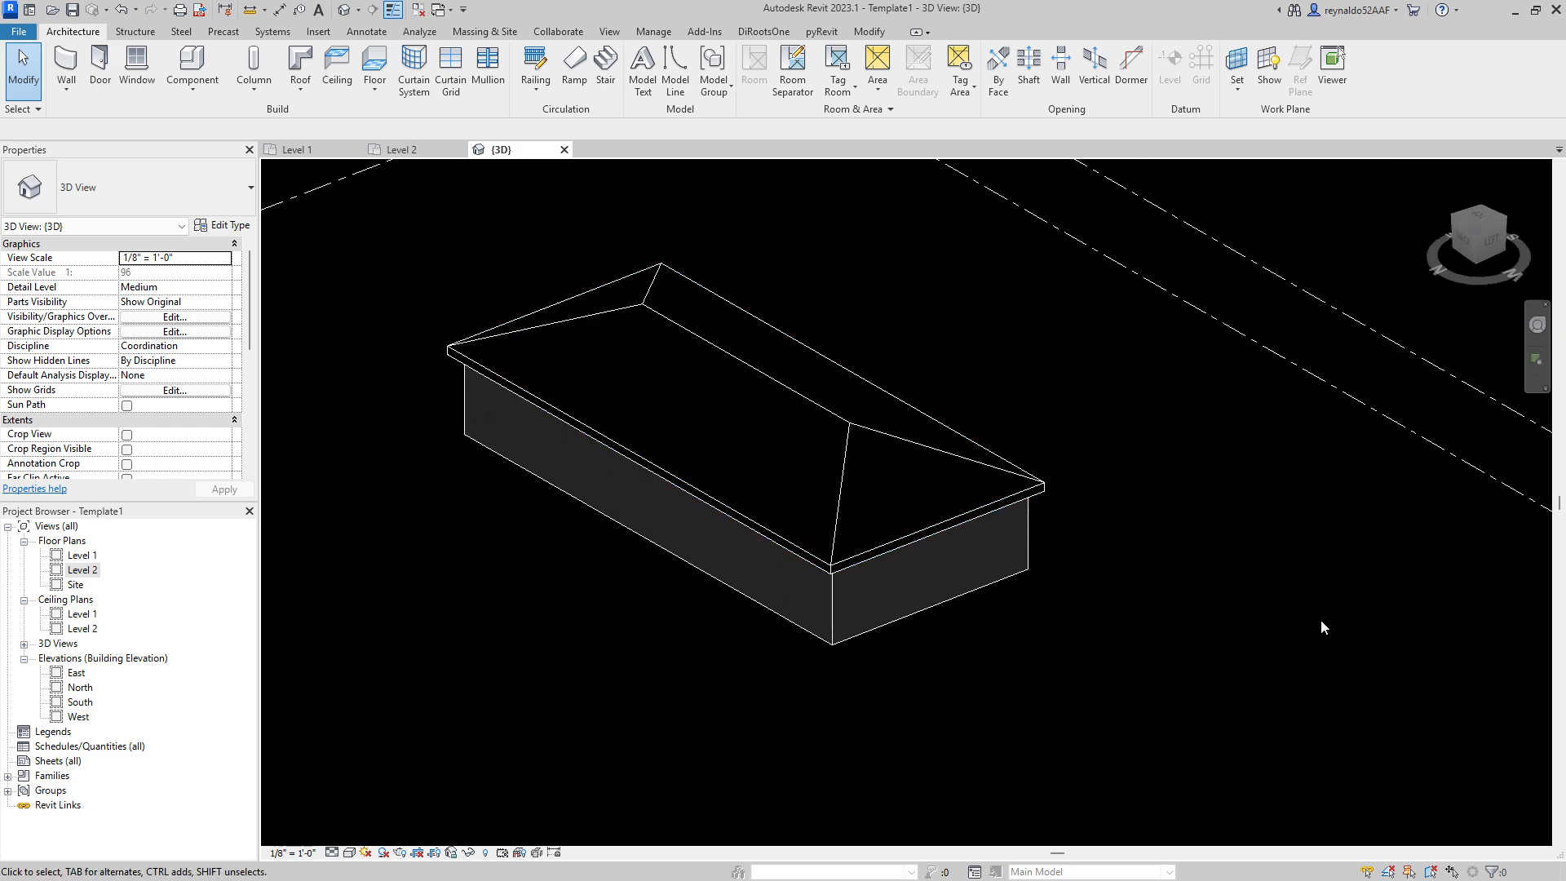
{"action": "middle_click_drag", "start_coordinate": [1298, 537], "coordinate": [1284, 545]}
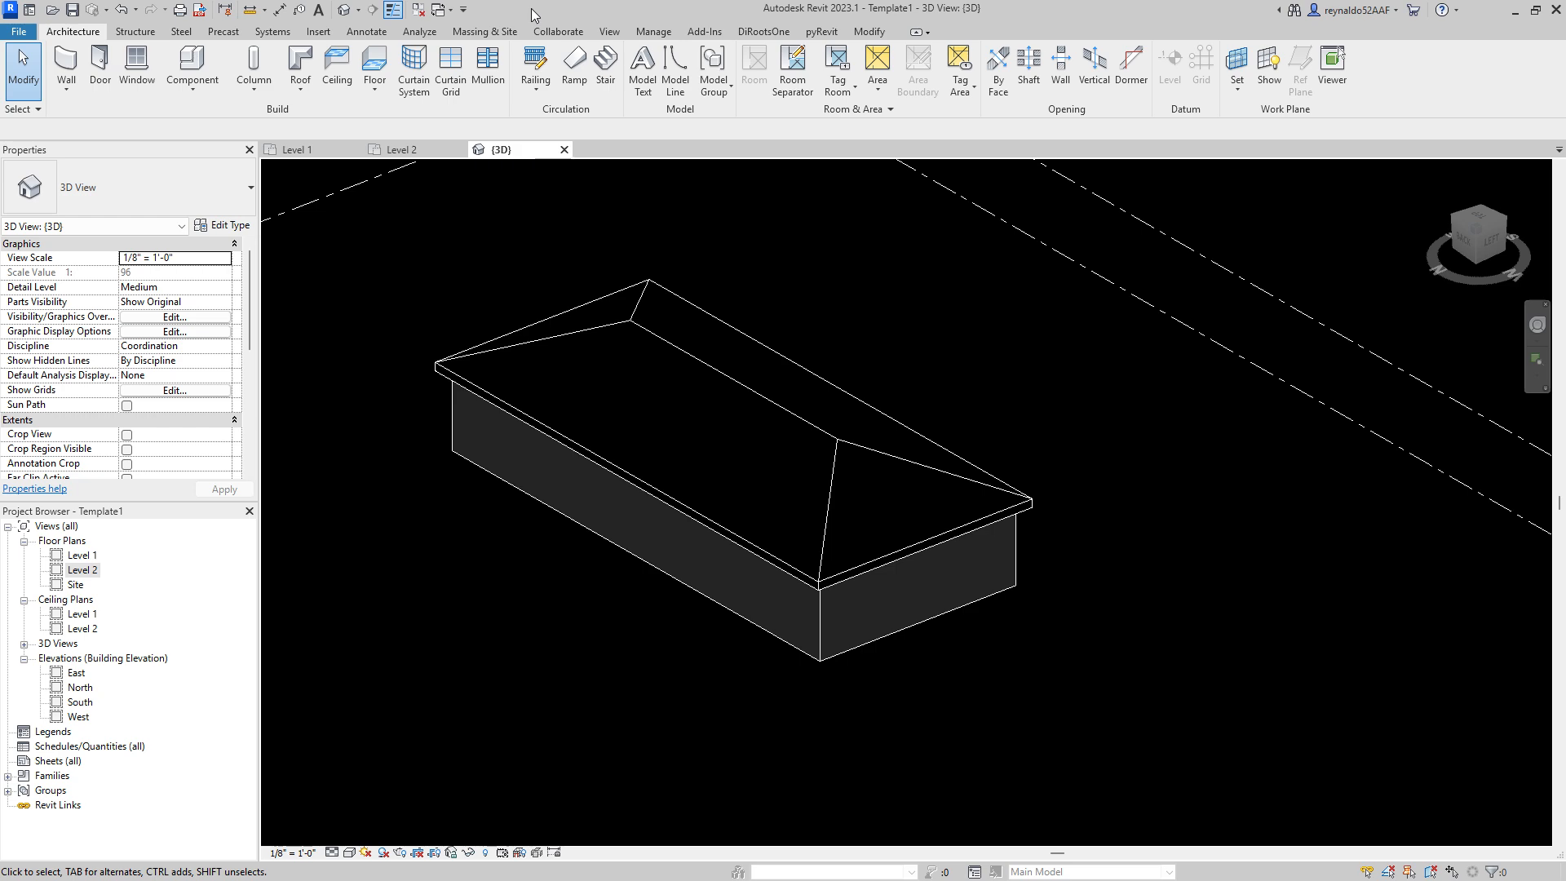
{"action": "left_click", "coordinate": [317, 33]}
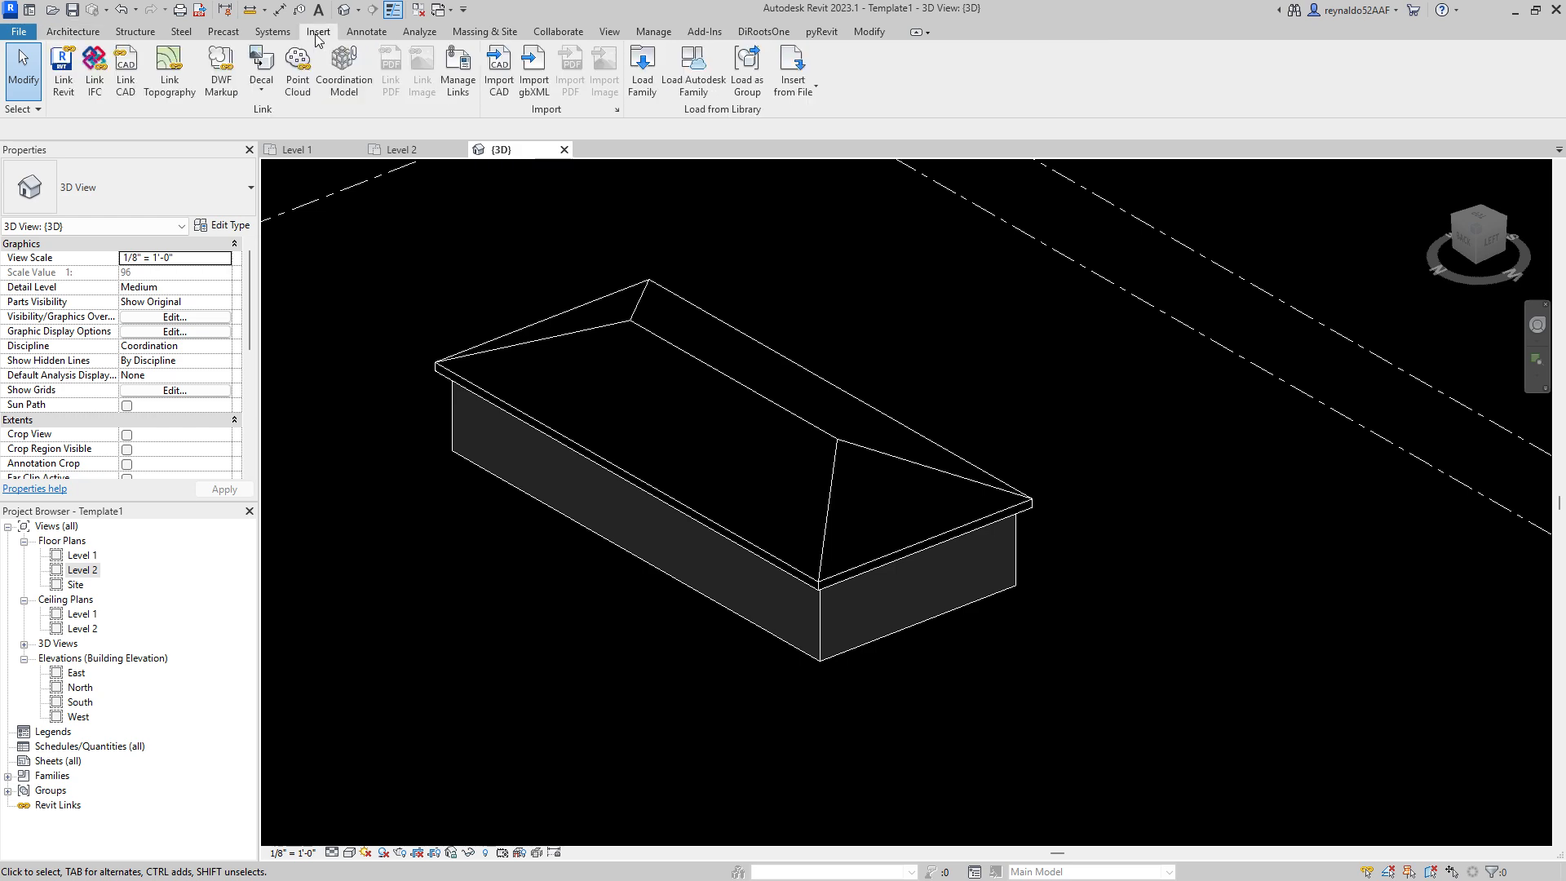
{"action": "left_click", "coordinate": [643, 82]}
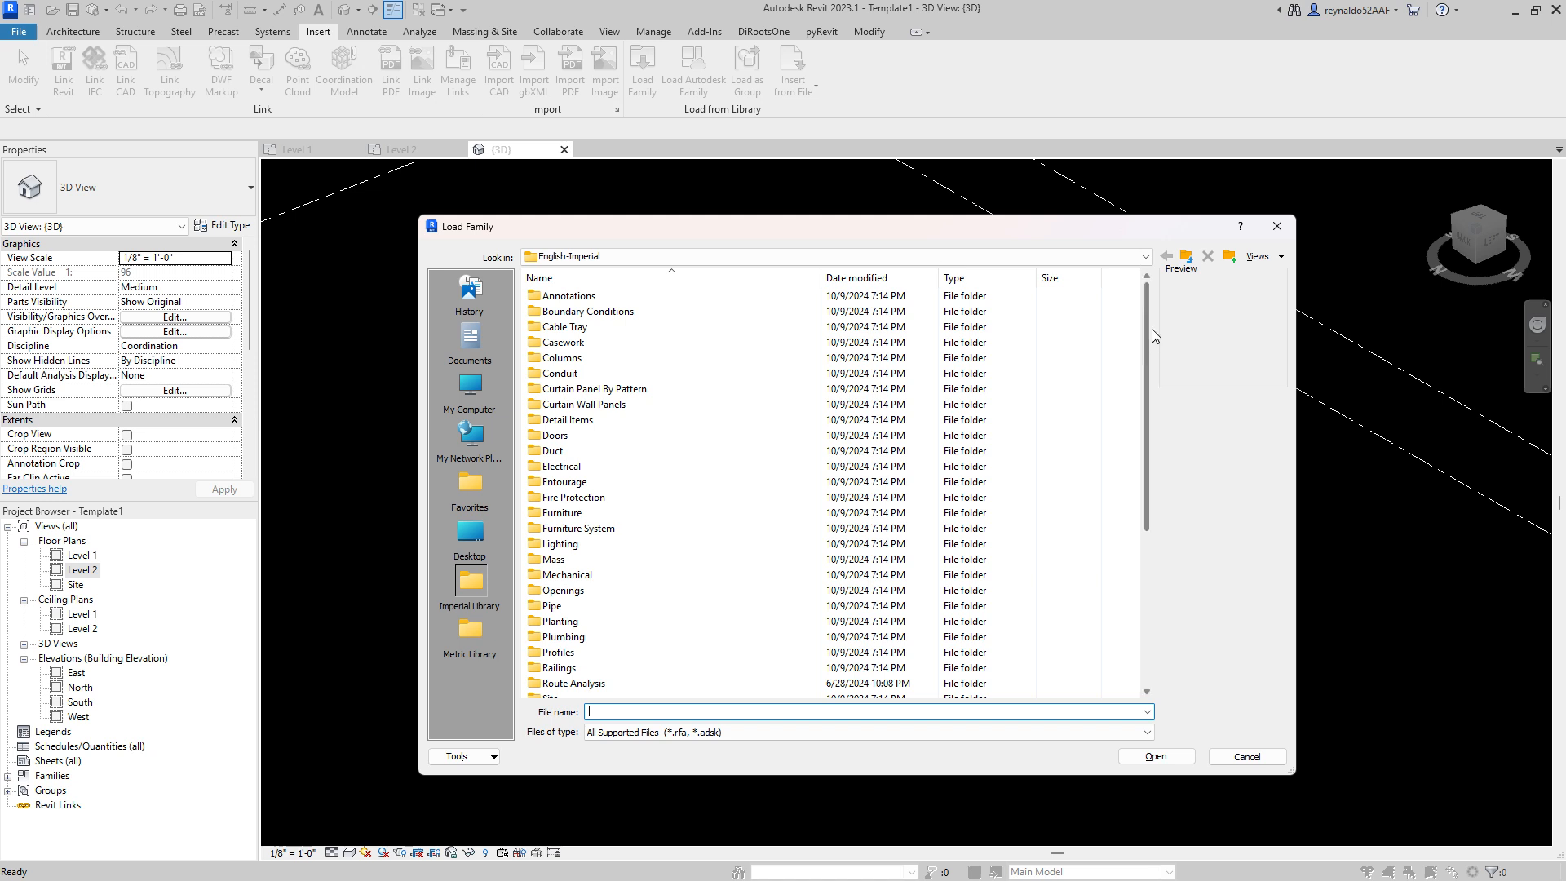
{"action": "left_click_drag", "start_coordinate": [1147, 338], "coordinate": [1148, 487]}
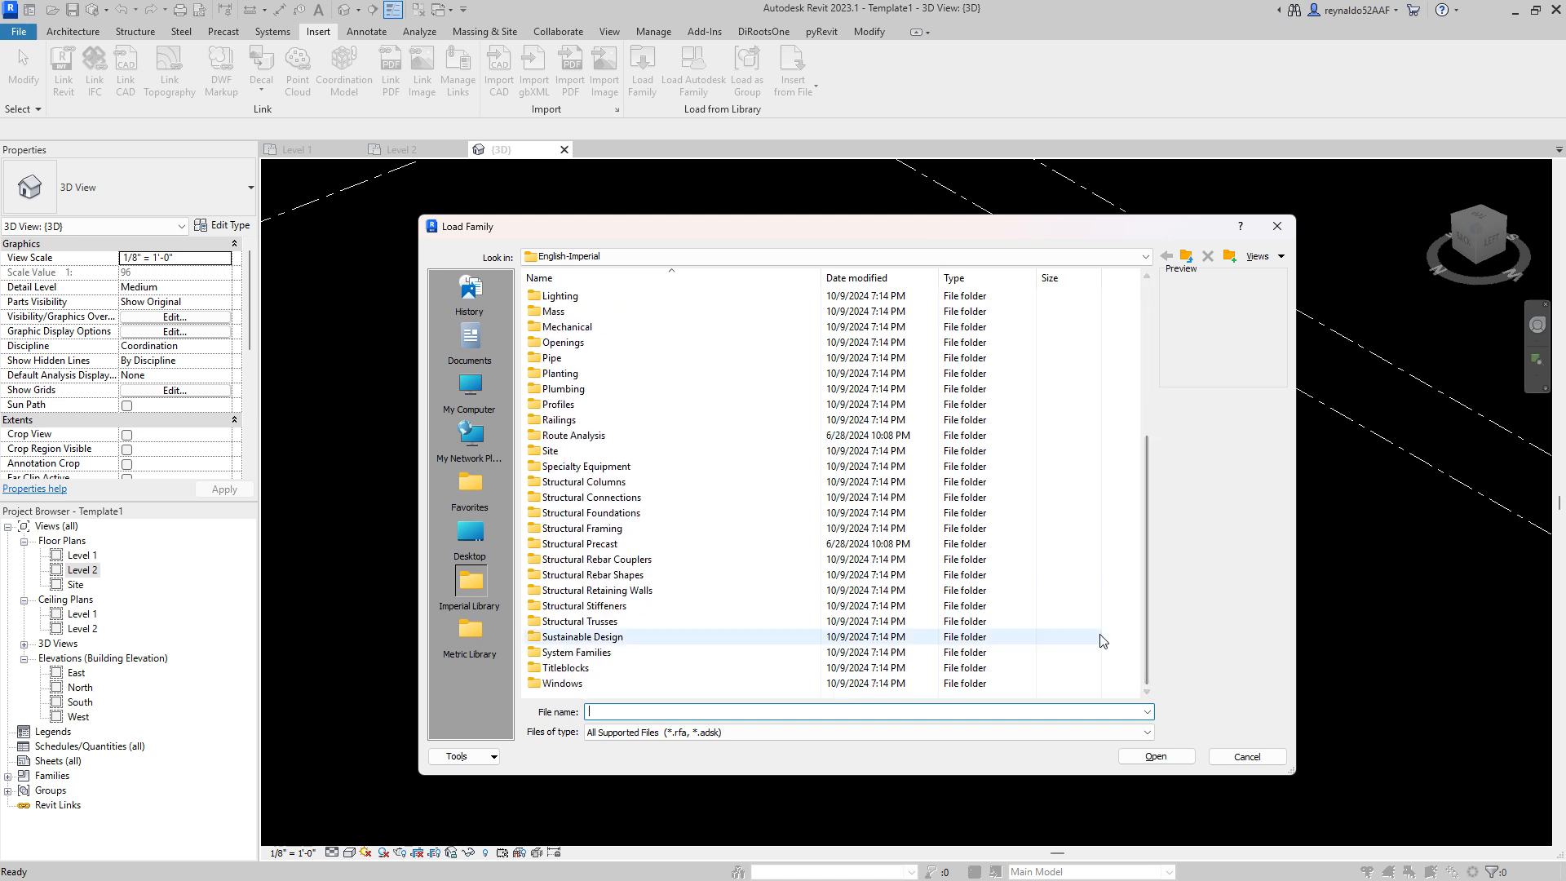
{"action": "double_click", "coordinate": [603, 527]}
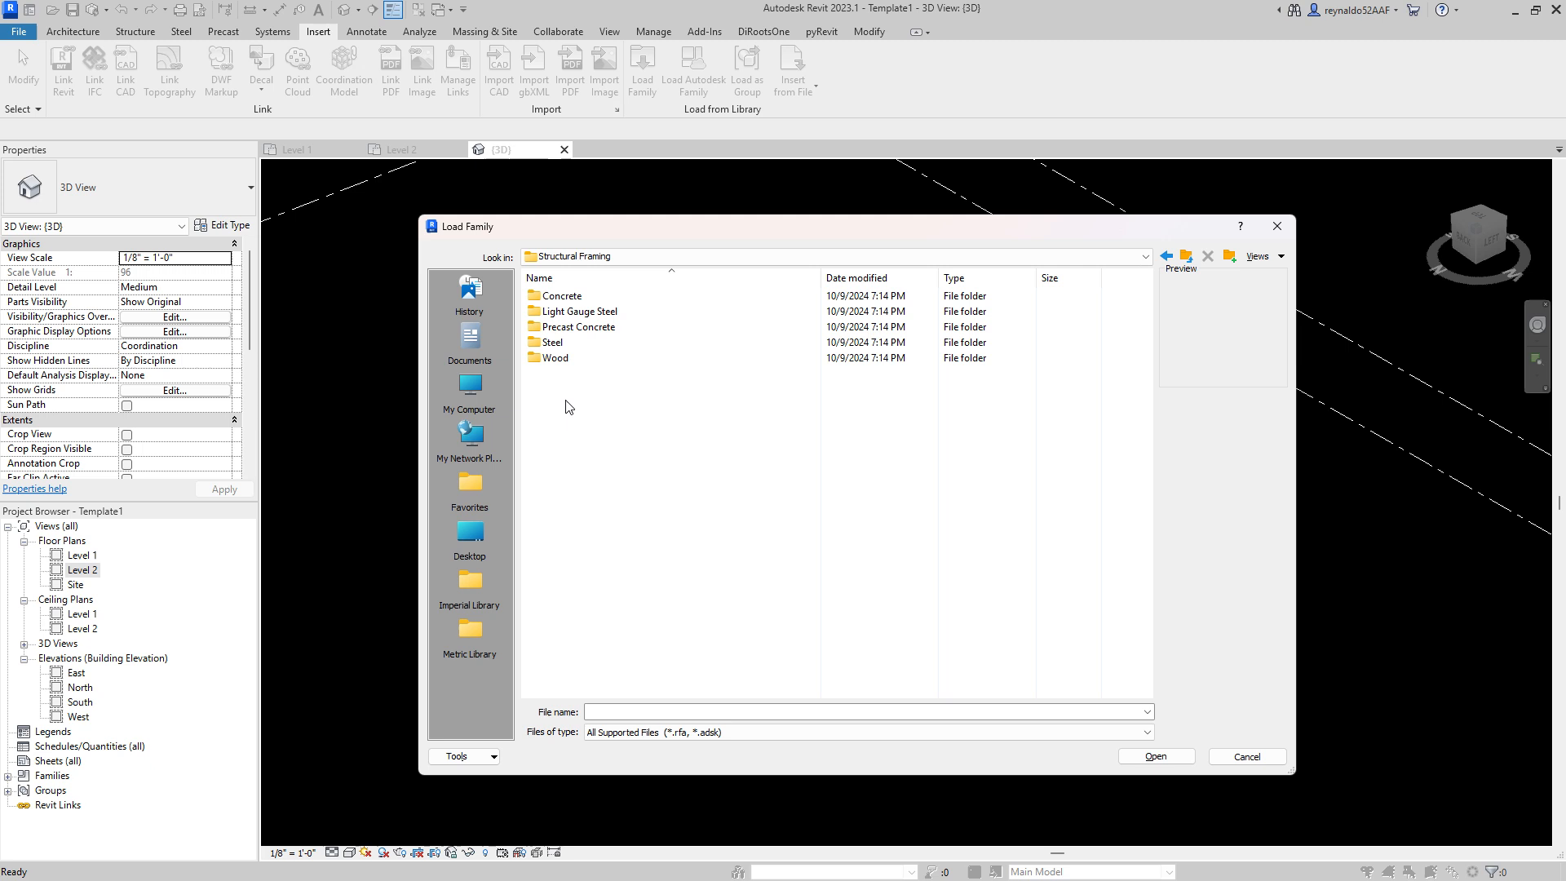
{"action": "double_click", "coordinate": [558, 359]}
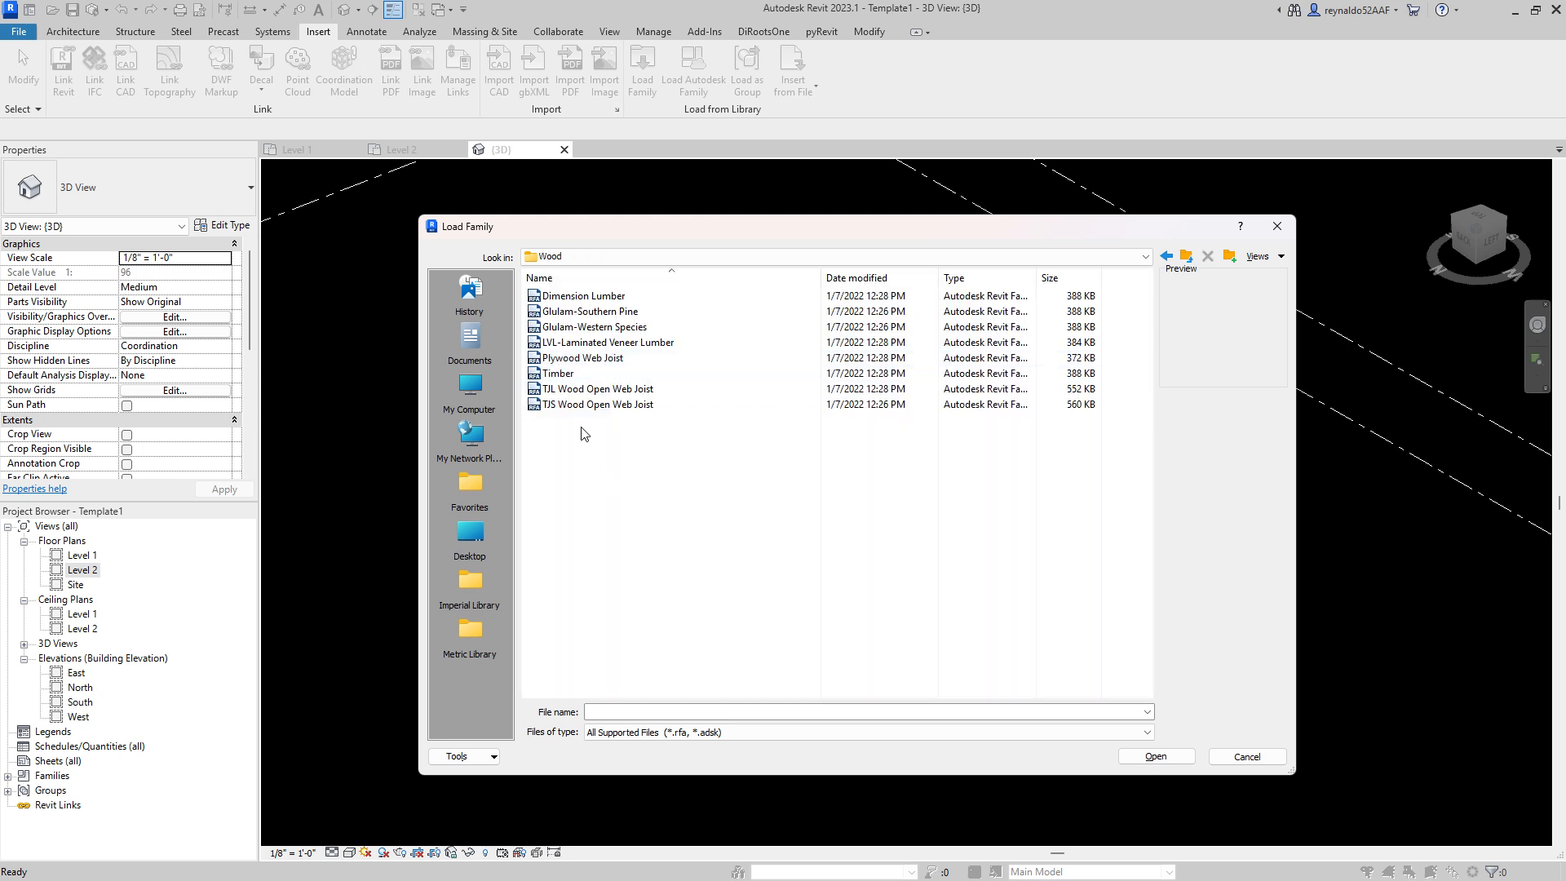
Step: Load the 2x6 type of the Dimension Lumber family into the project
{"action": "left_click", "coordinate": [551, 373]}
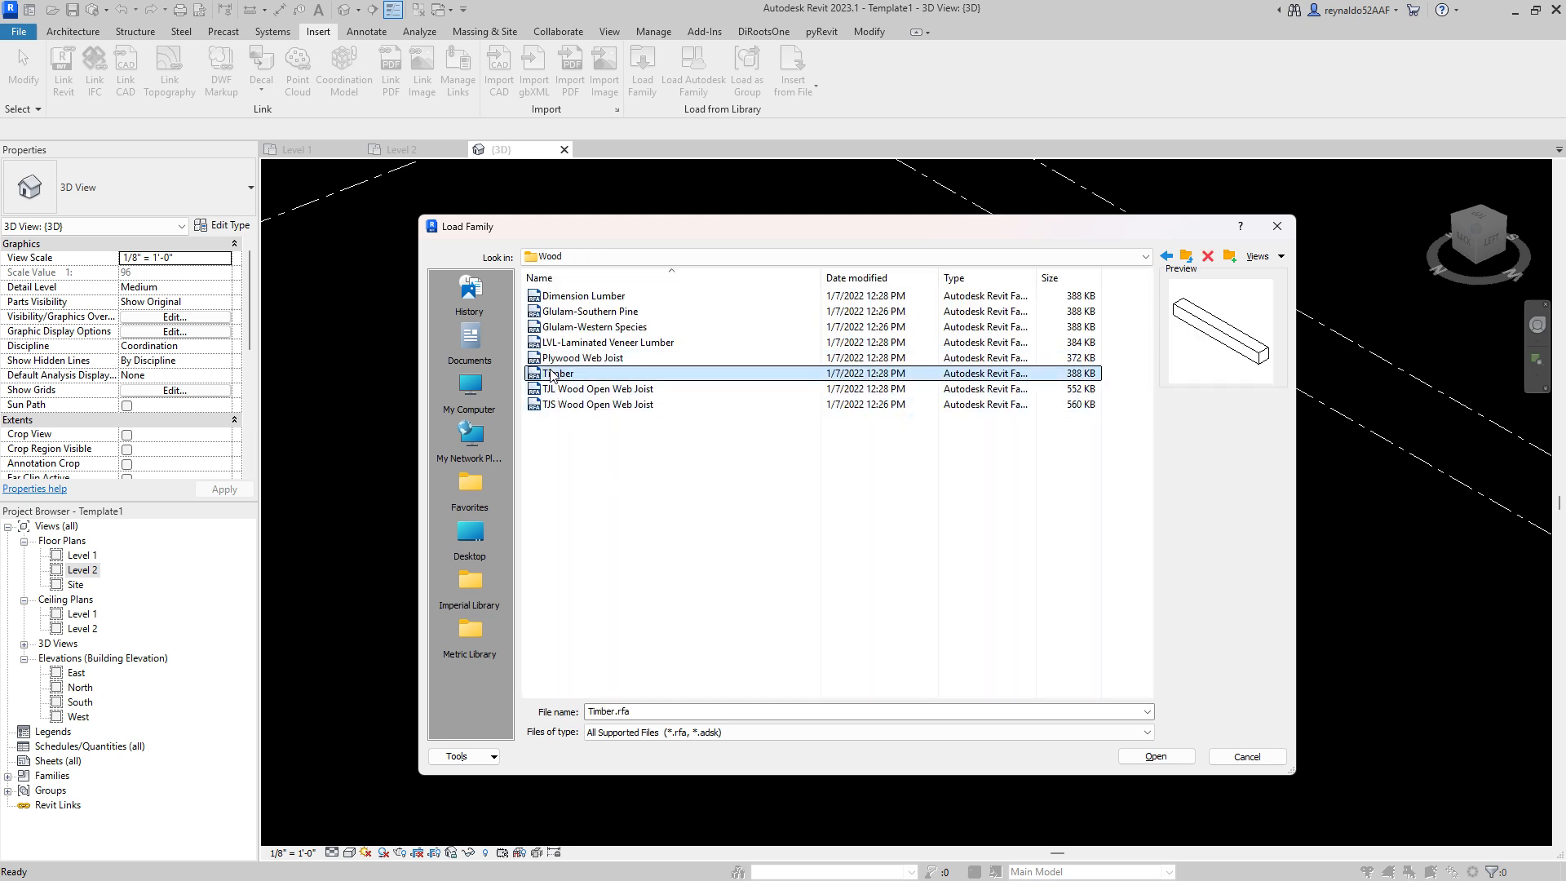
{"action": "left_click", "coordinate": [585, 297]}
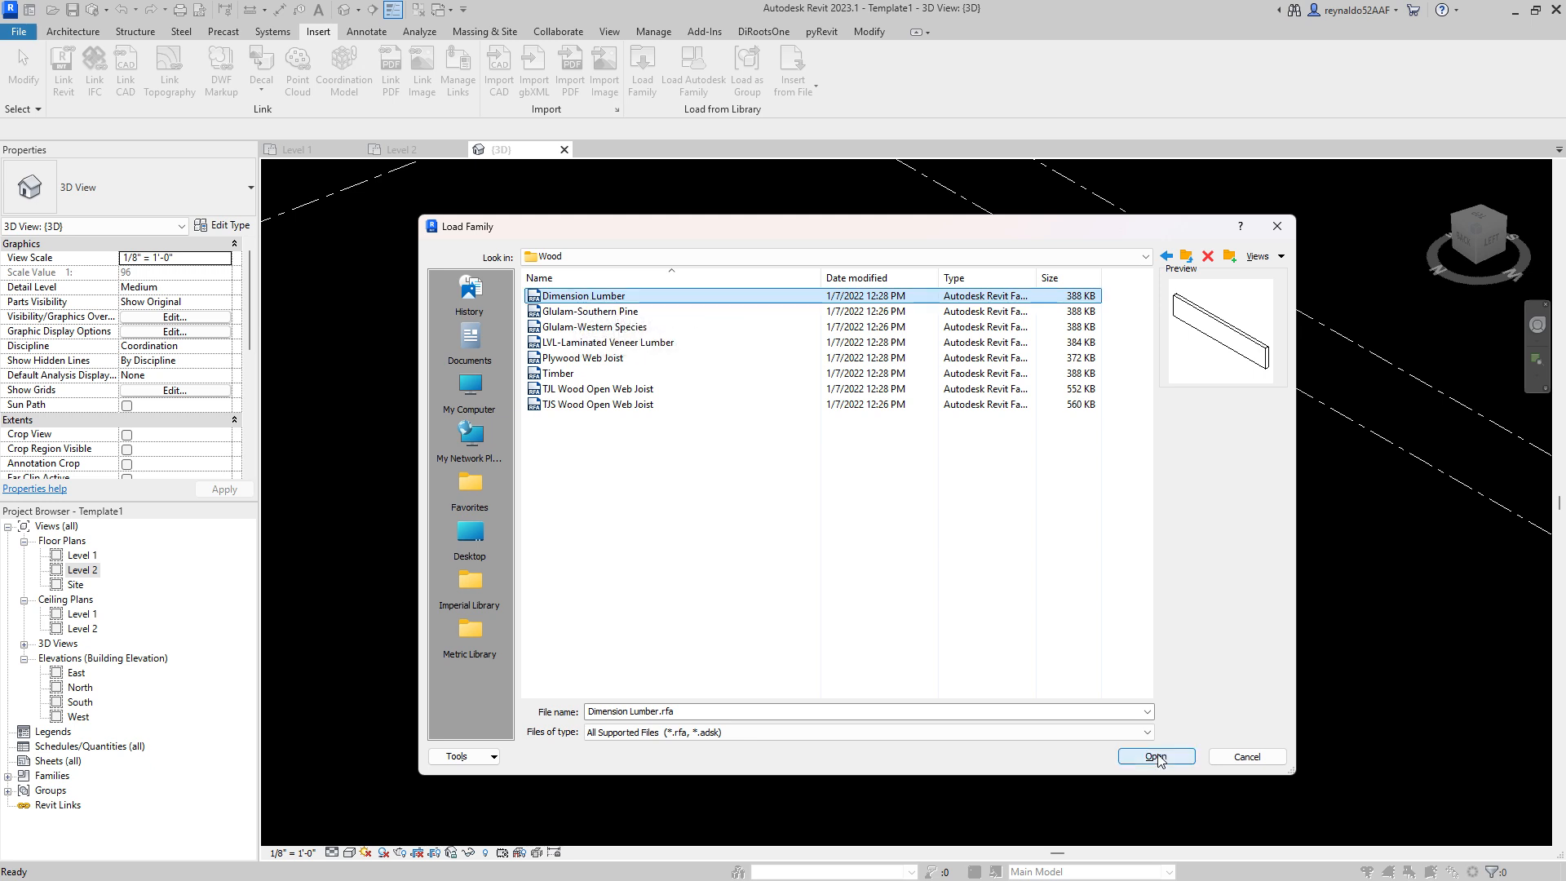
{"action": "left_click", "coordinate": [1157, 758]}
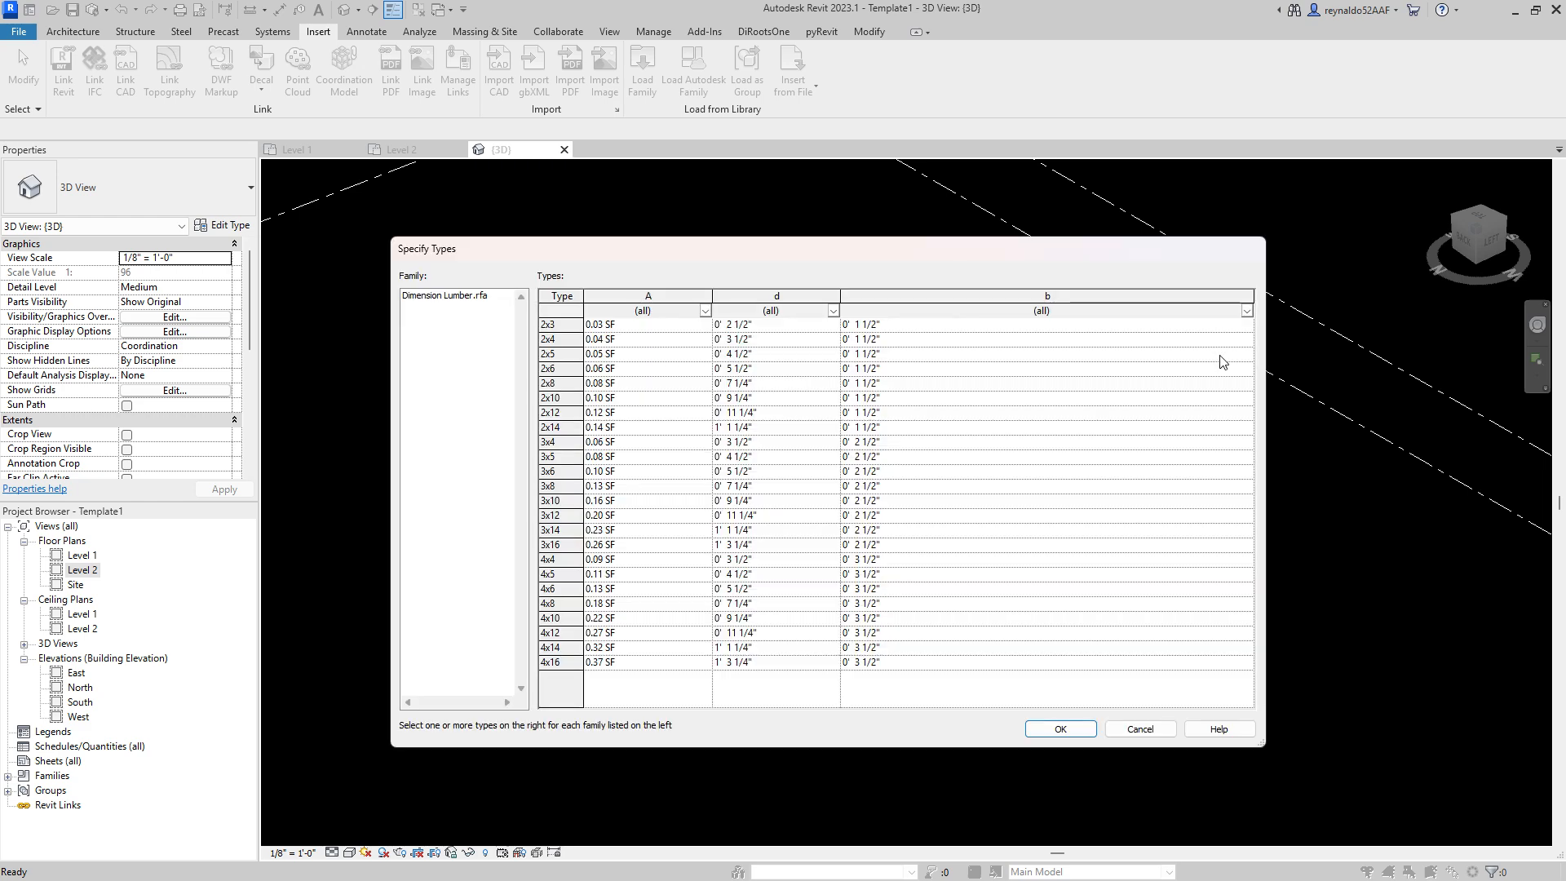
{"action": "left_click", "coordinate": [558, 370]}
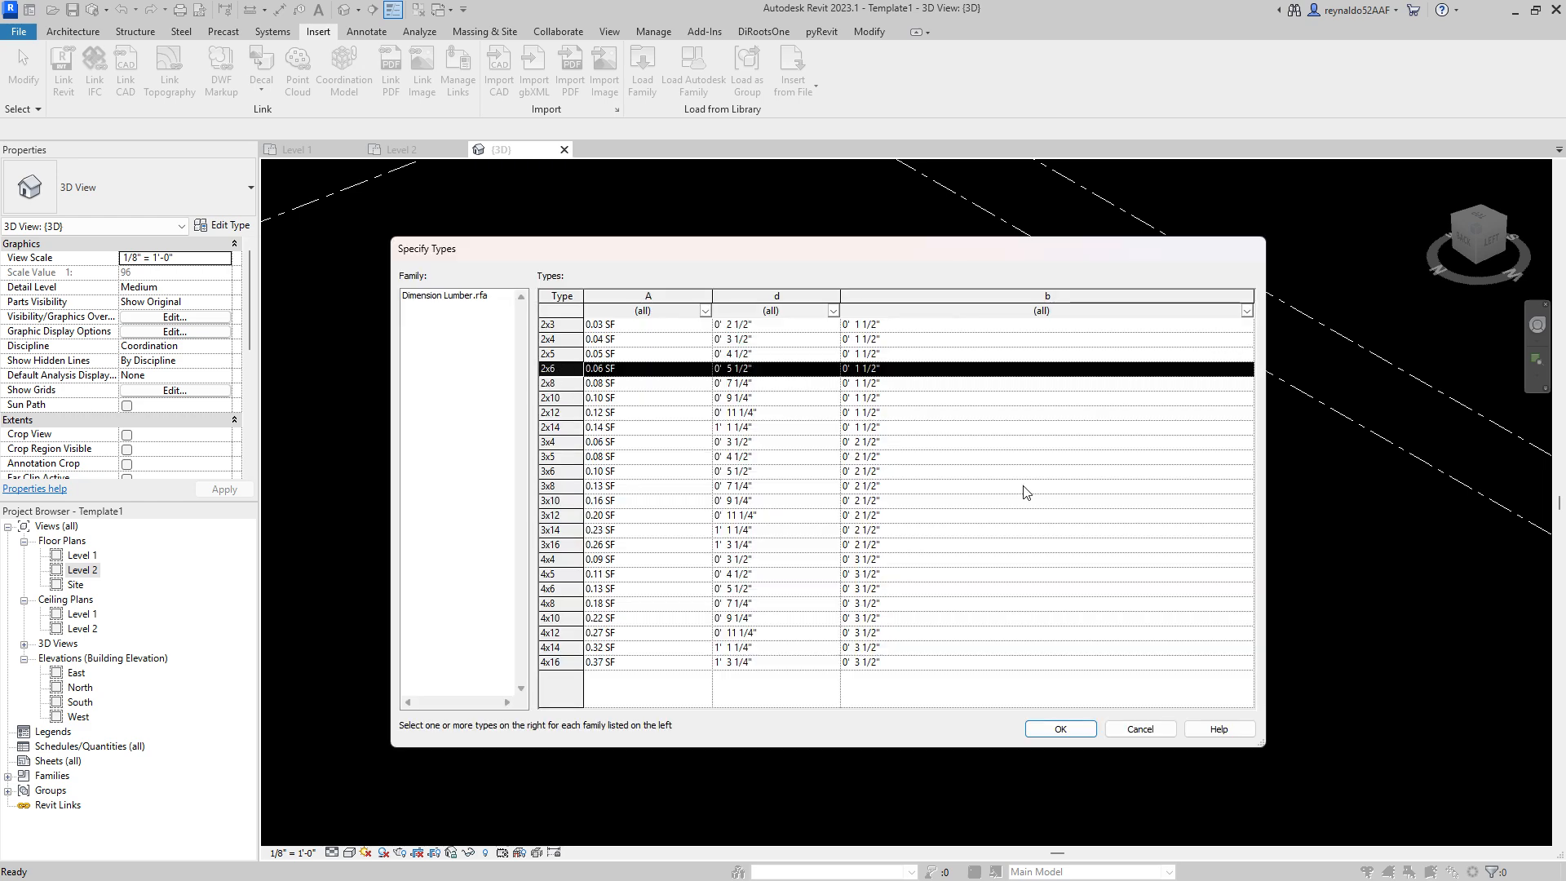
{"action": "left_click", "coordinate": [1068, 728]}
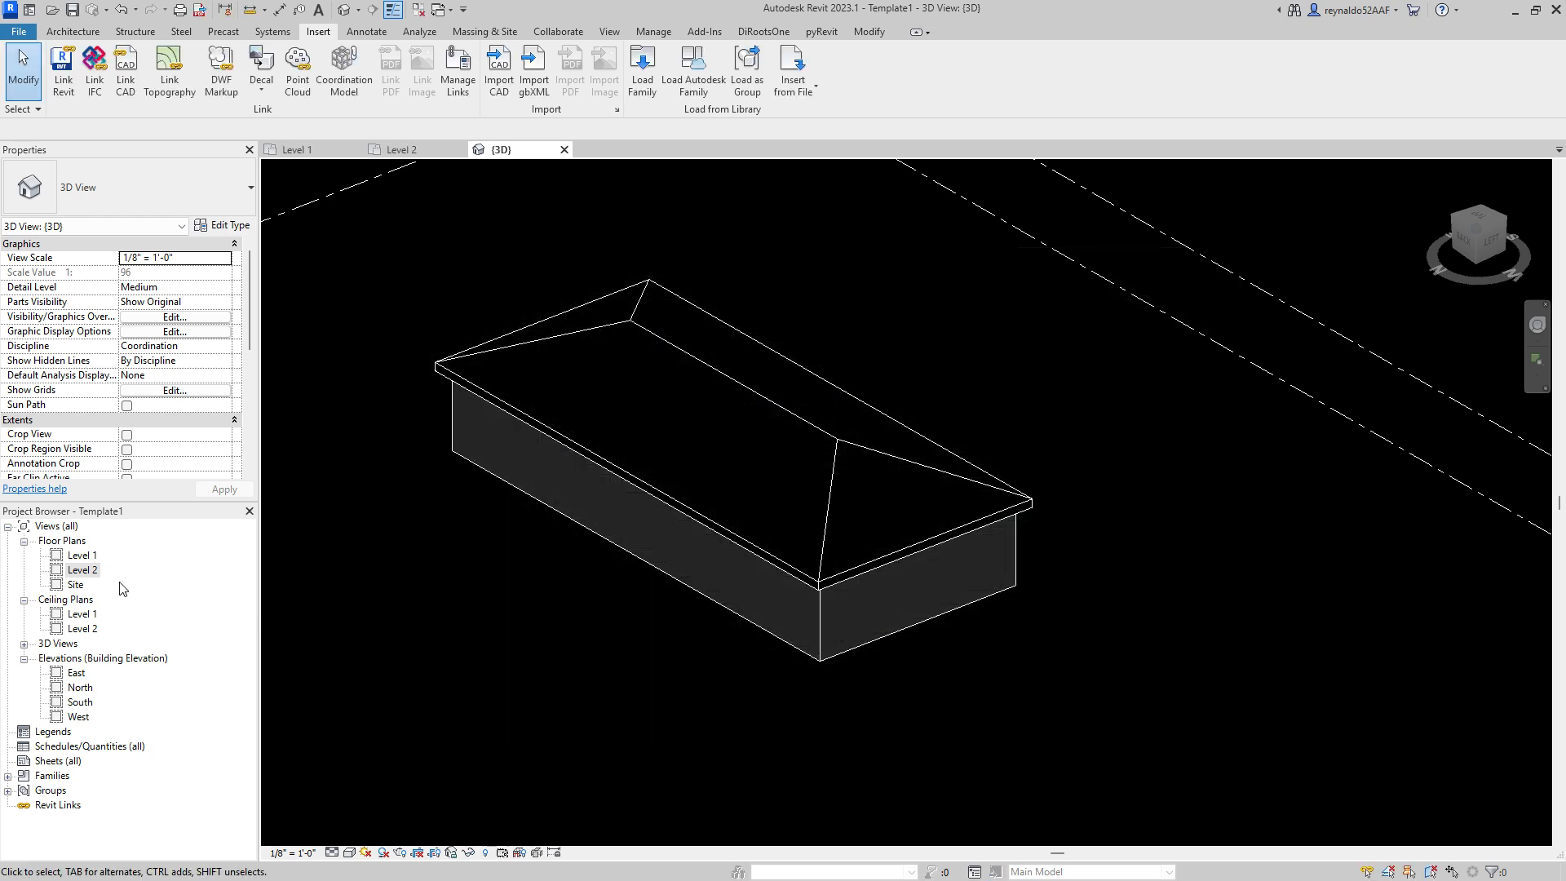
Step: In the Level 2 floor plan, place a 2x6 Dimension Lumber beam about 28' long between the two long walls, near the ridge's west end
{"action": "double_click", "coordinate": [82, 573]}
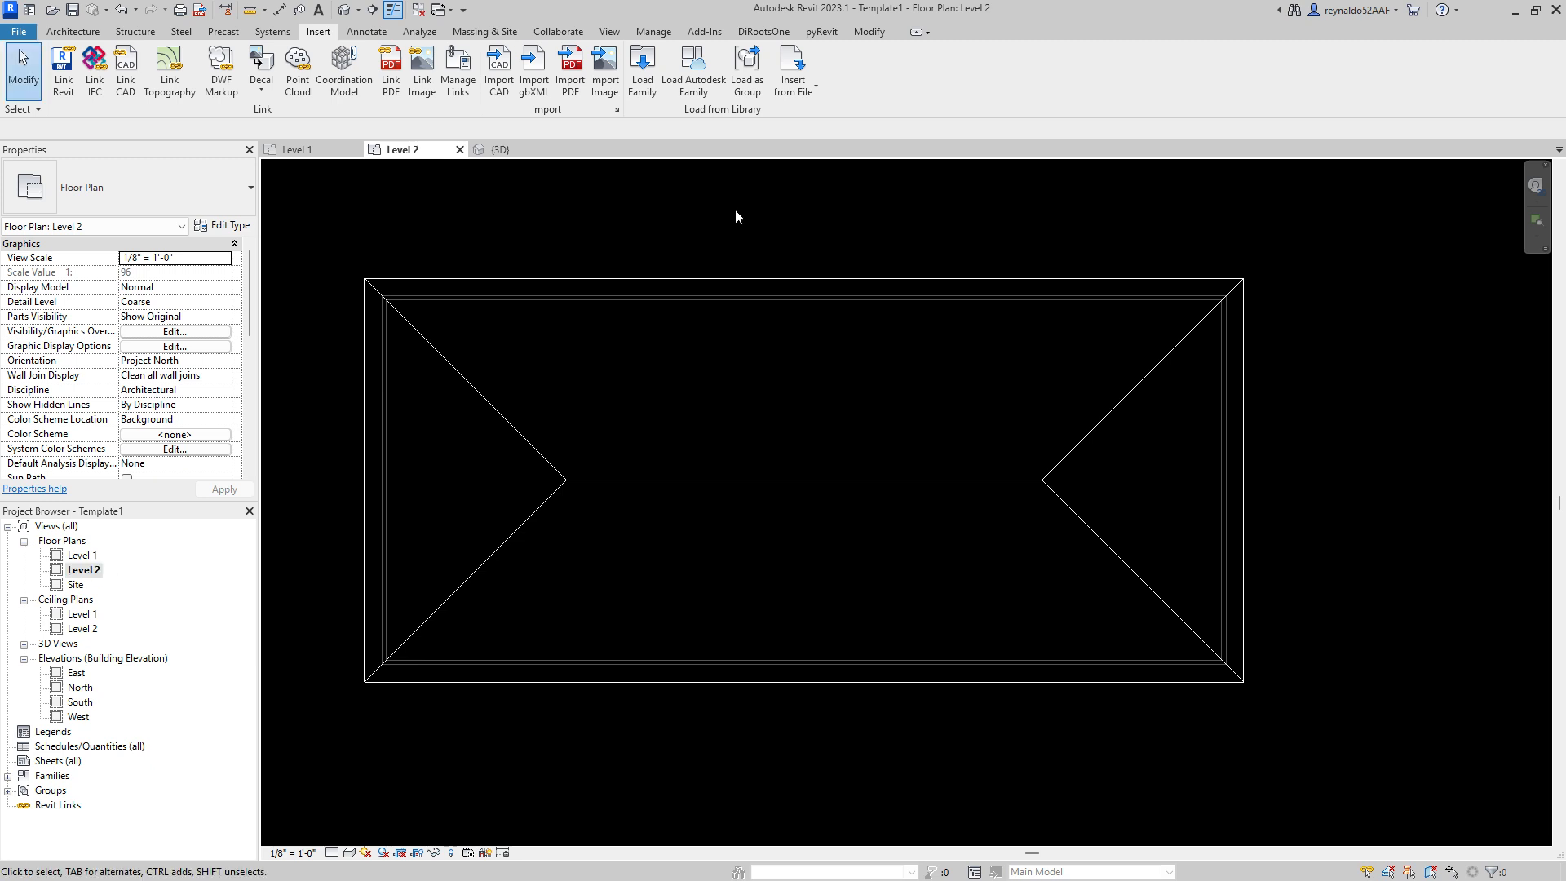
{"action": "left_click", "coordinate": [137, 32]}
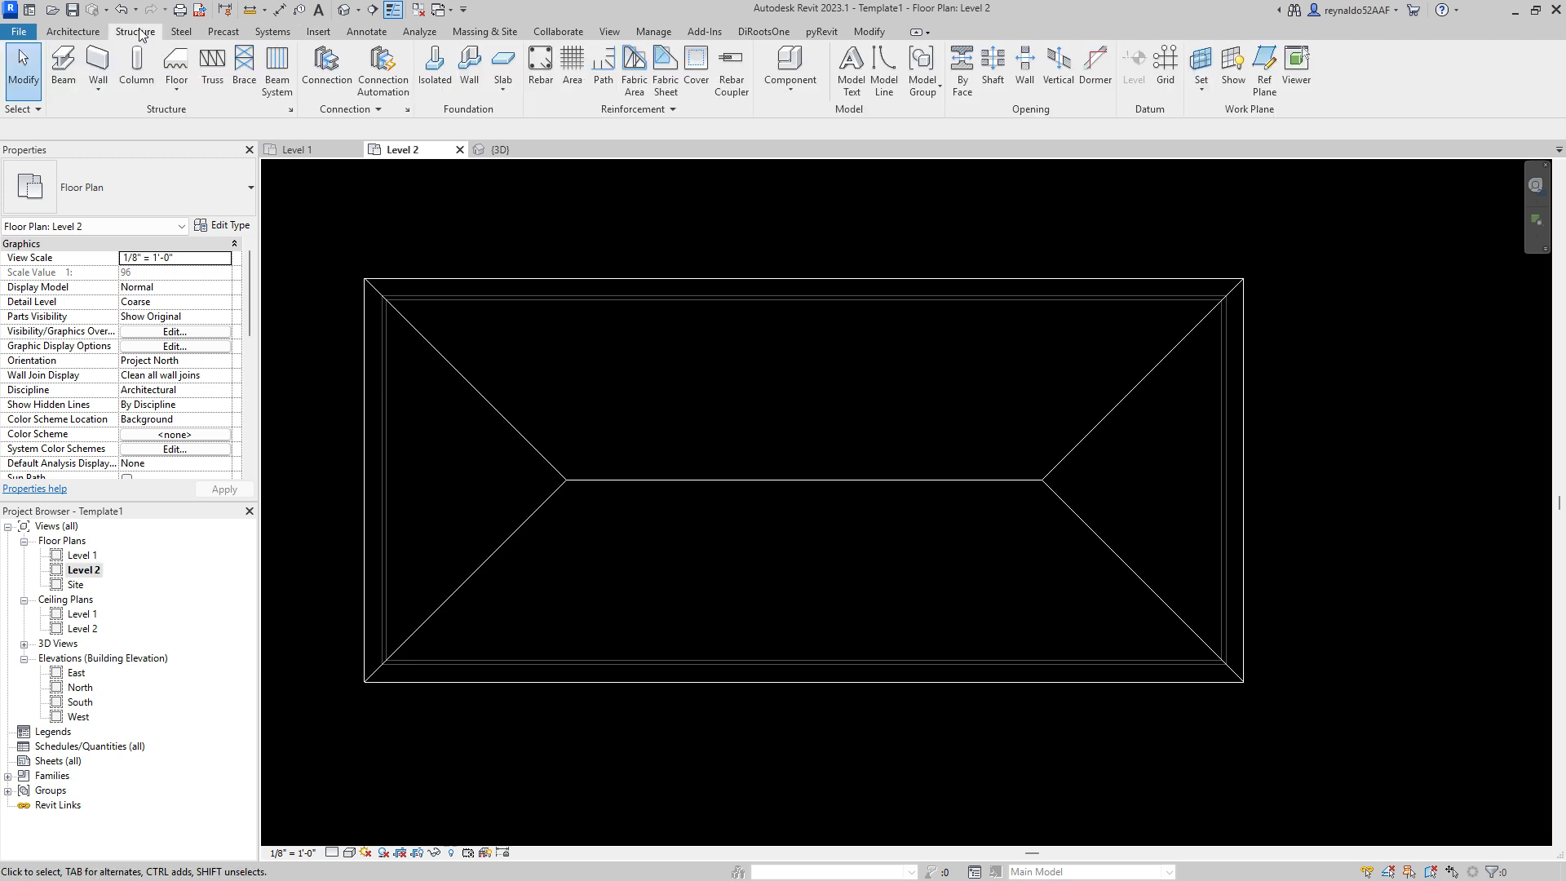
{"action": "left_click", "coordinate": [99, 99]}
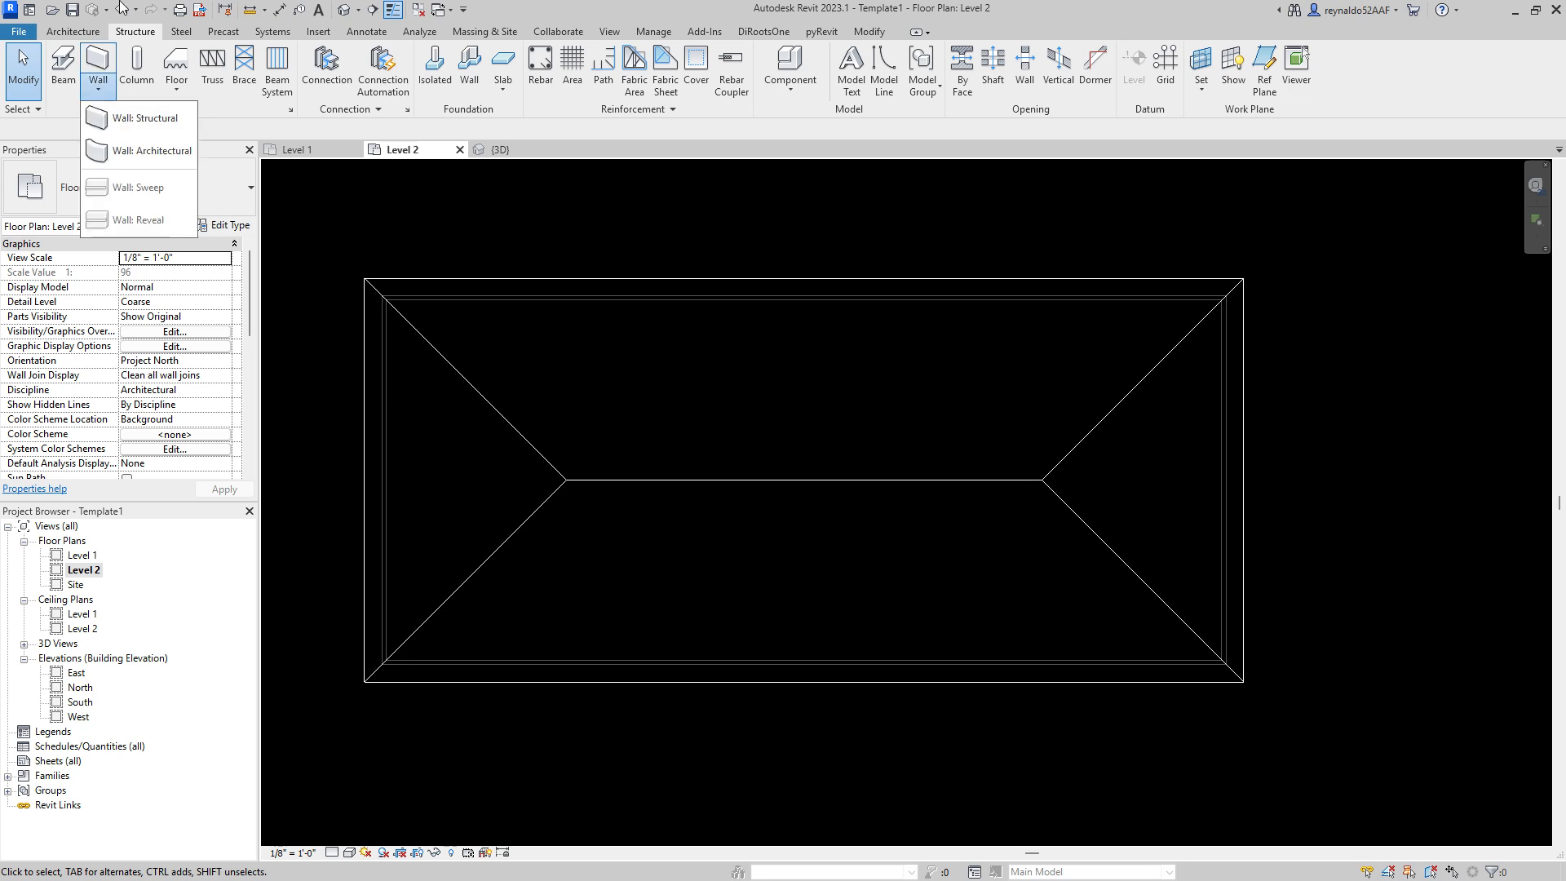
{"action": "left_click", "coordinate": [54, 92]}
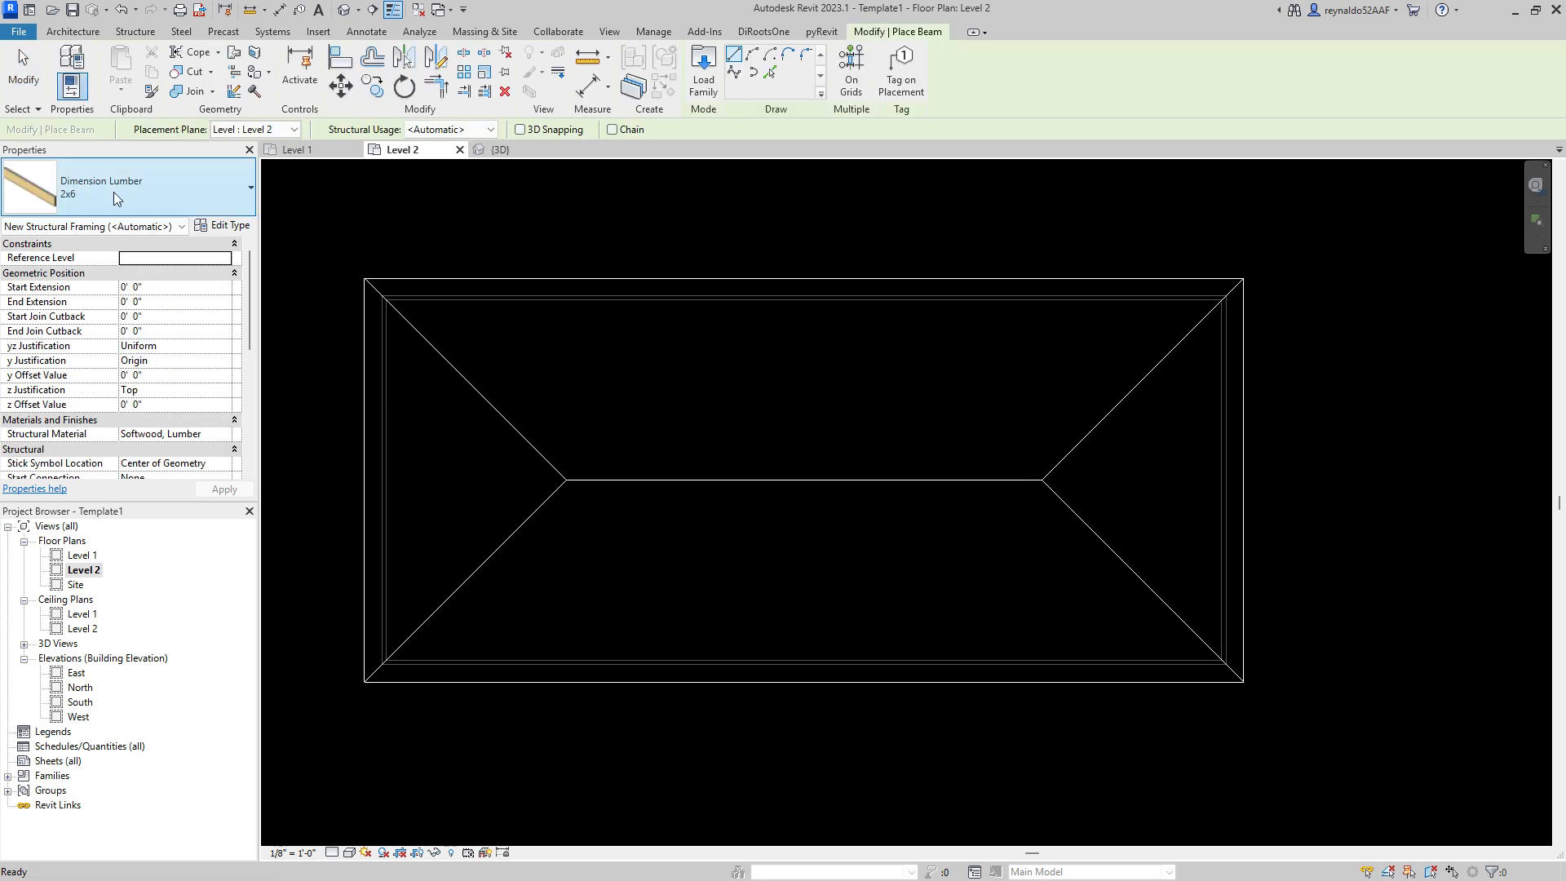
{"action": "left_click", "coordinate": [115, 193]}
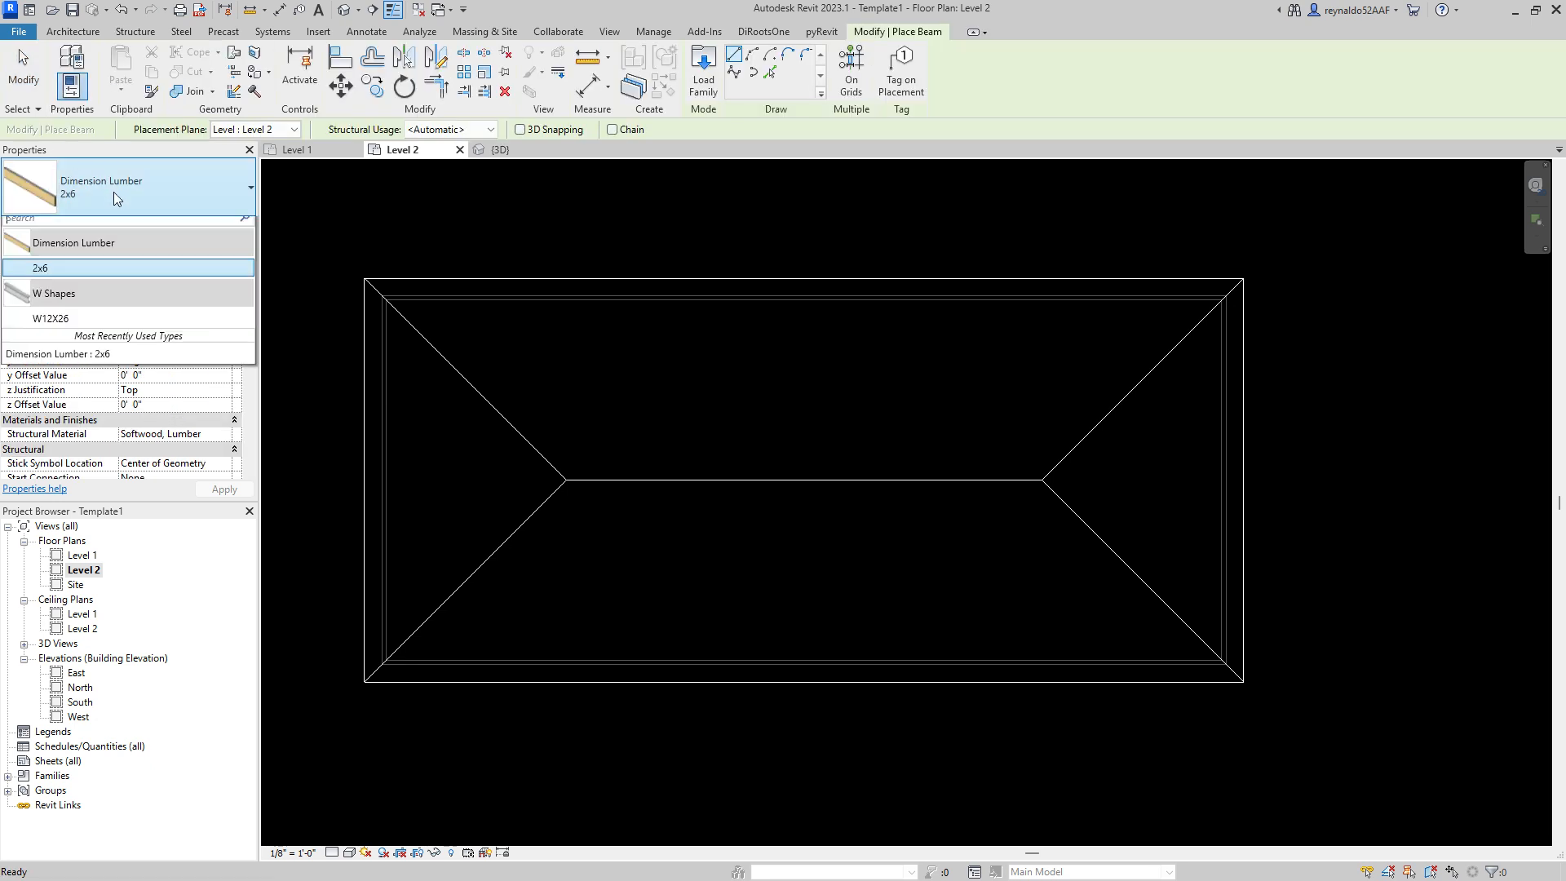
{"action": "left_click", "coordinate": [65, 278]}
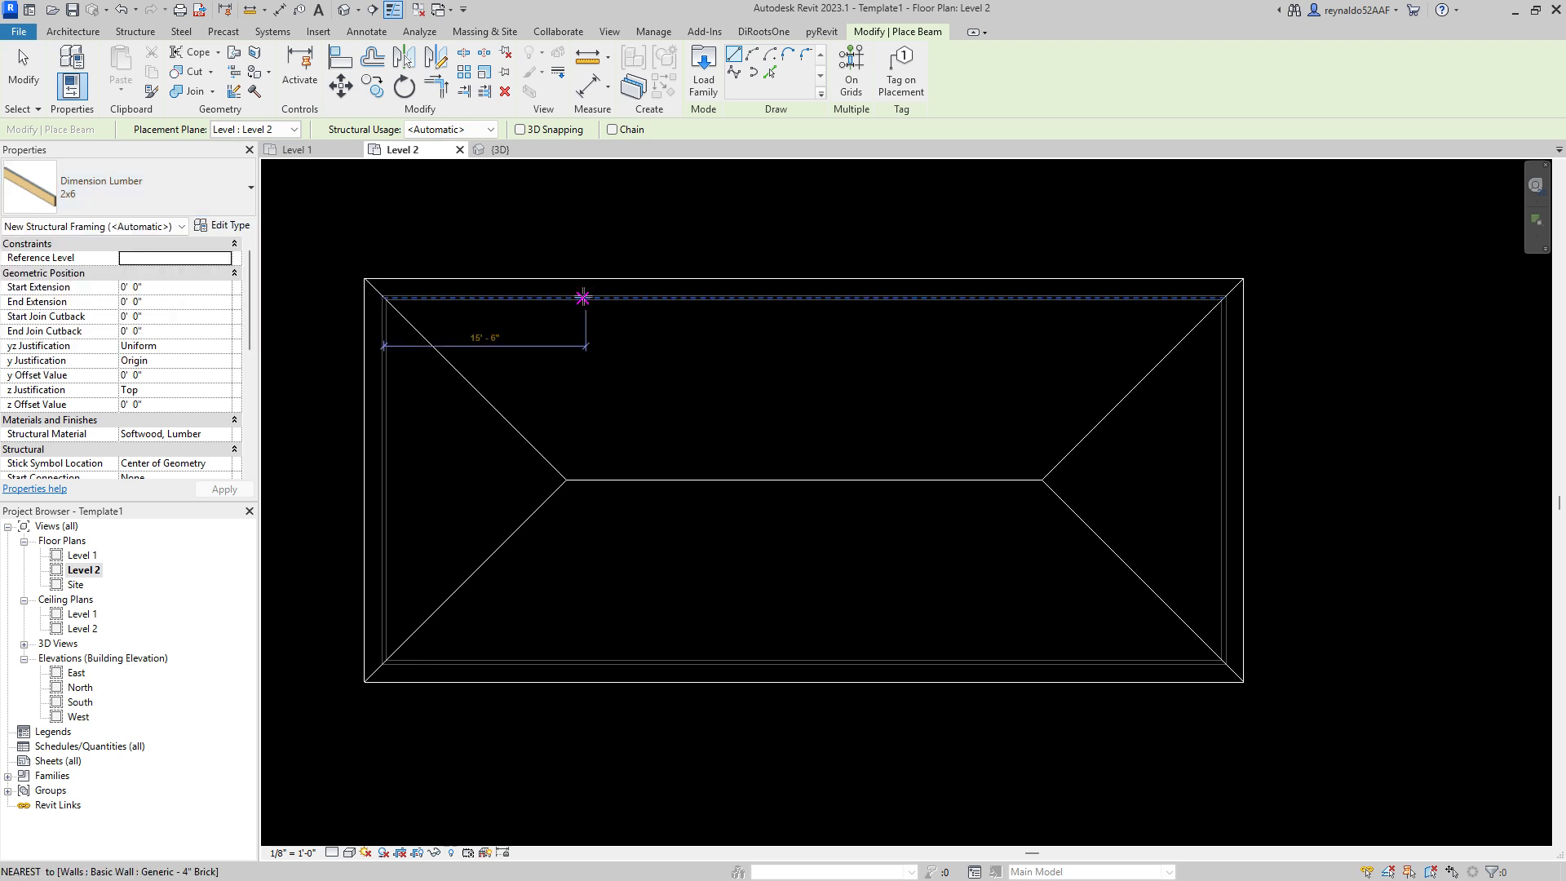
{"action": "left_click", "coordinate": [584, 298]}
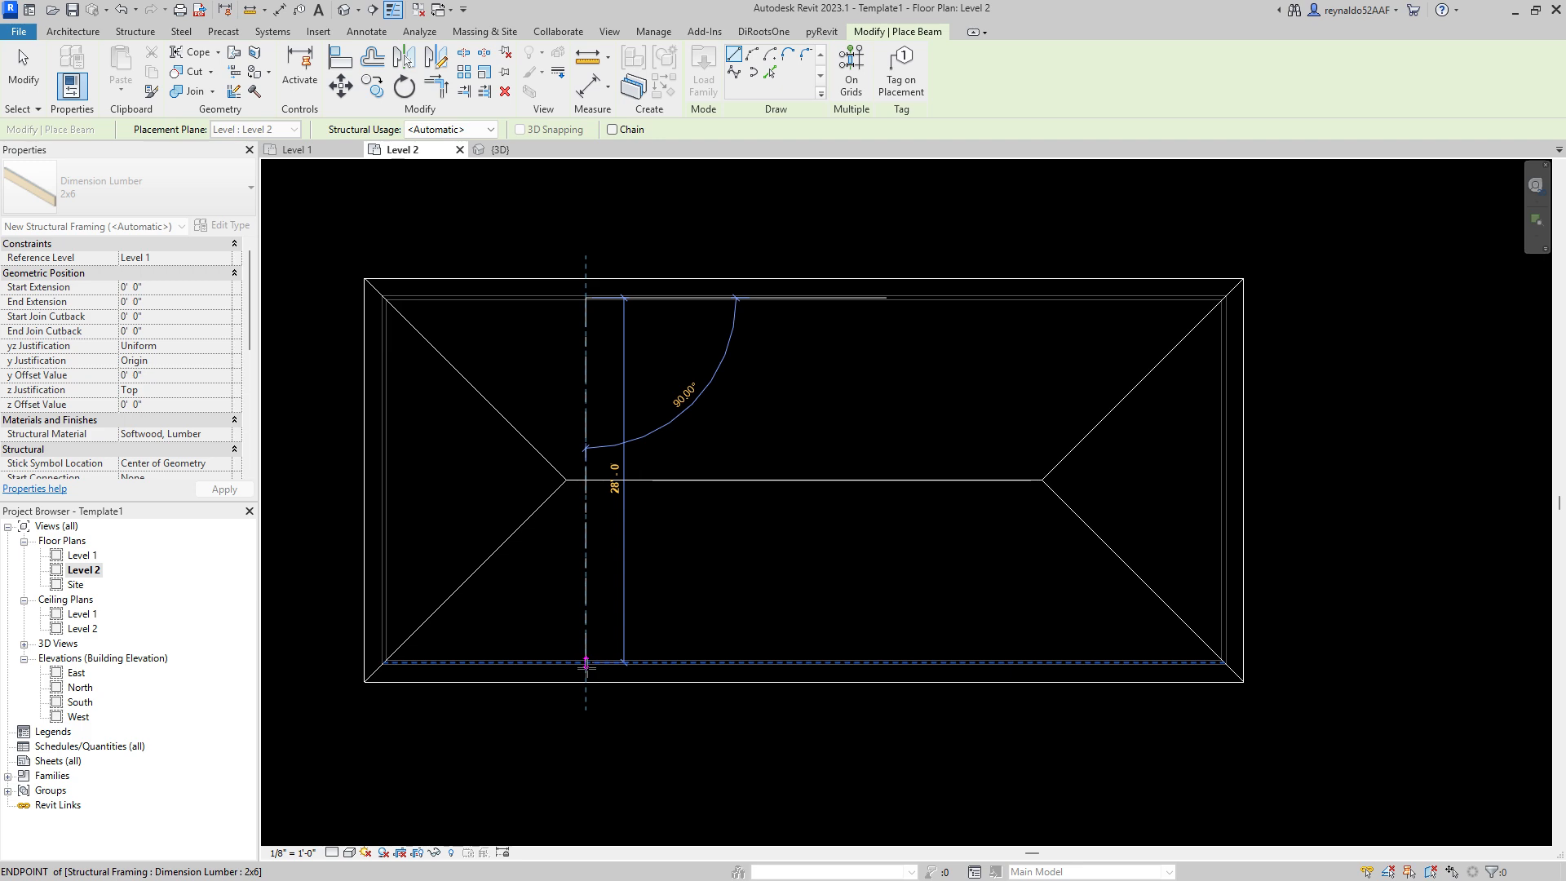
{"action": "left_click", "coordinate": [585, 665]}
{"action": "key", "text": "Return"}
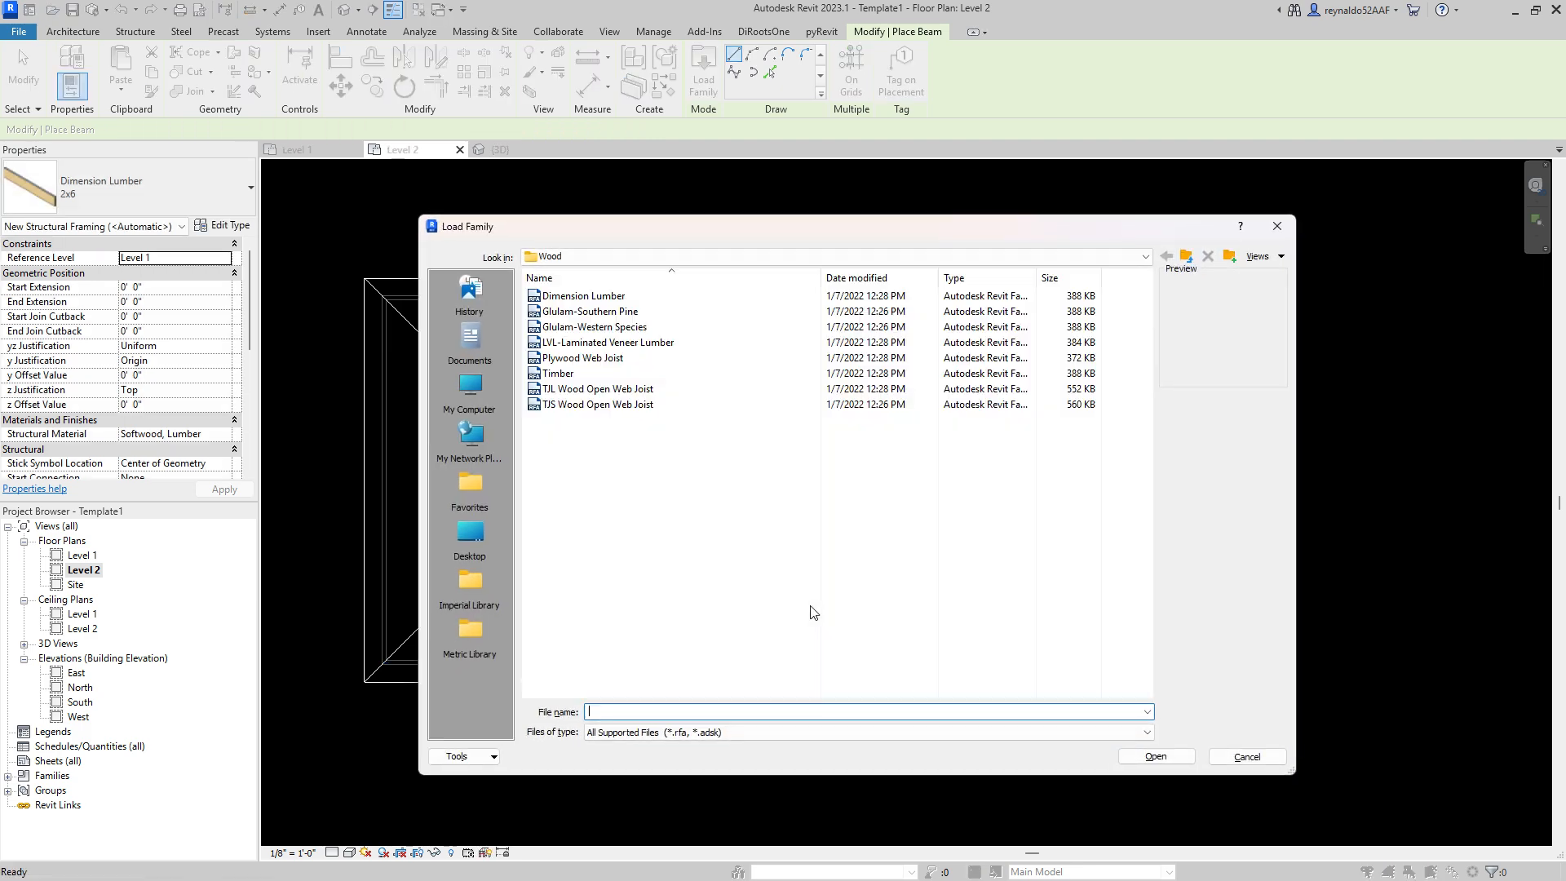
{"action": "left_click", "coordinate": [1275, 227]}
{"action": "key", "text": "Escape"}
{"action": "key", "text": "Escape"}
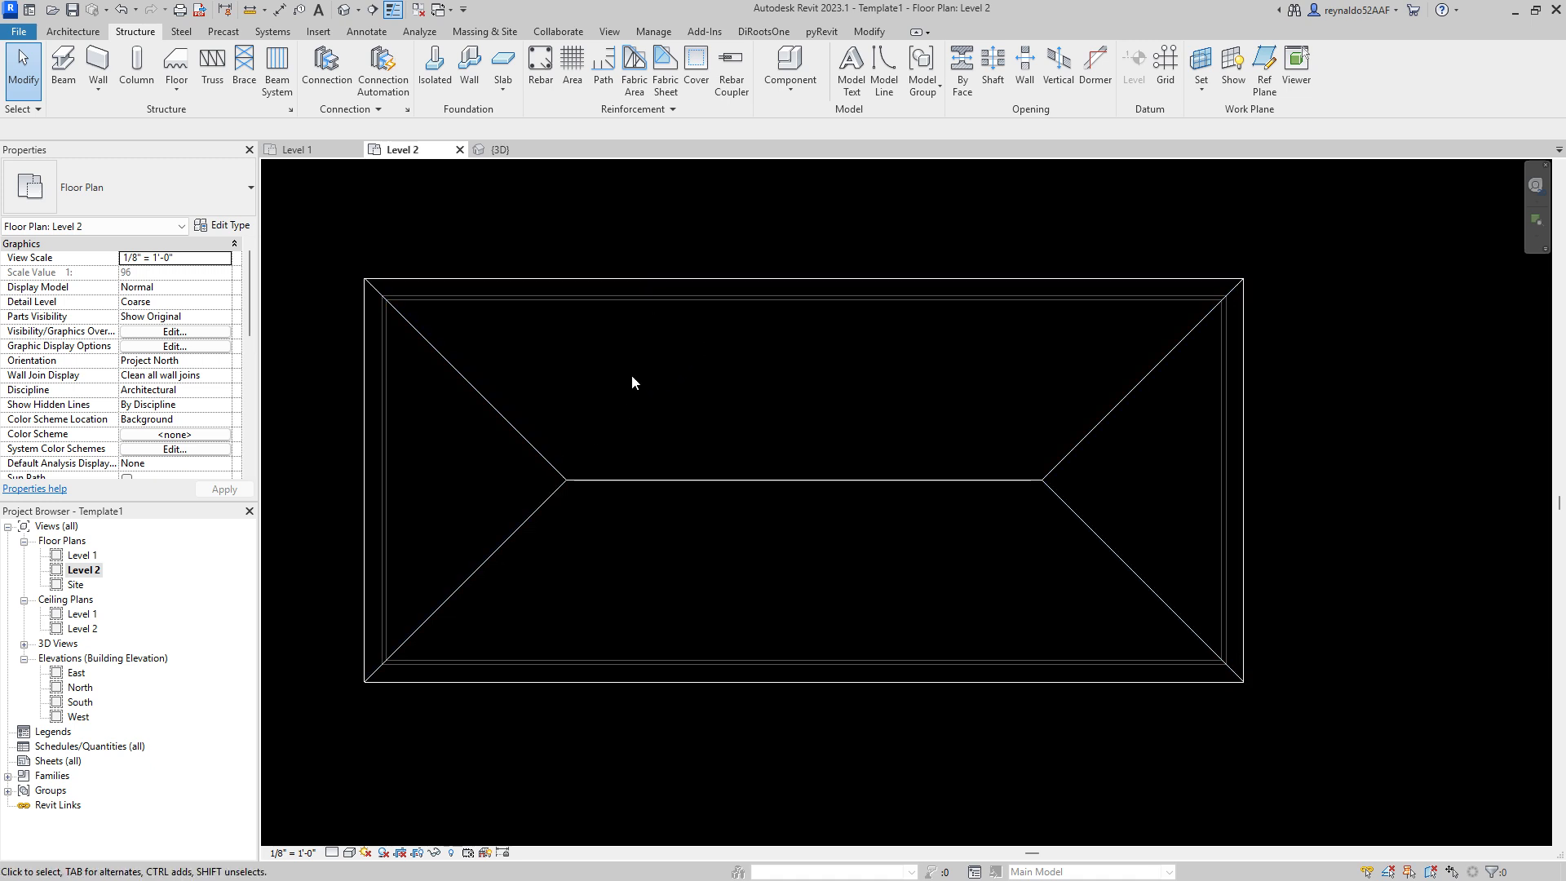
Step: Place another 2x6 beam about 28' long between the long walls, just west of the first beam
{"action": "left_click_drag", "start_coordinate": [631, 382], "coordinate": [479, 334]}
{"action": "left_click", "coordinate": [68, 81]}
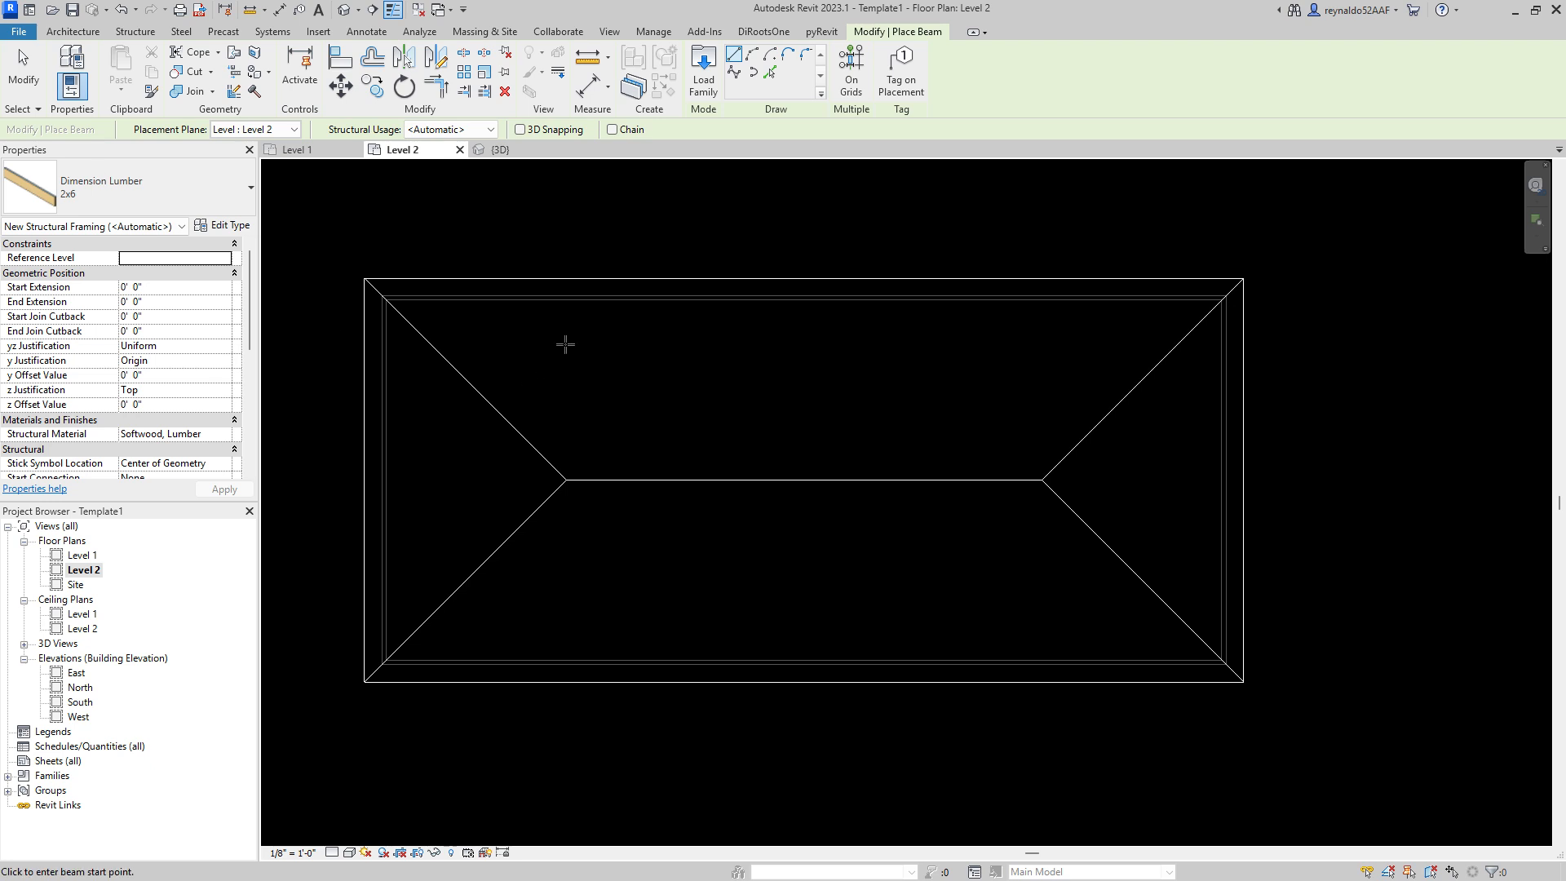
{"action": "left_click", "coordinate": [577, 298]}
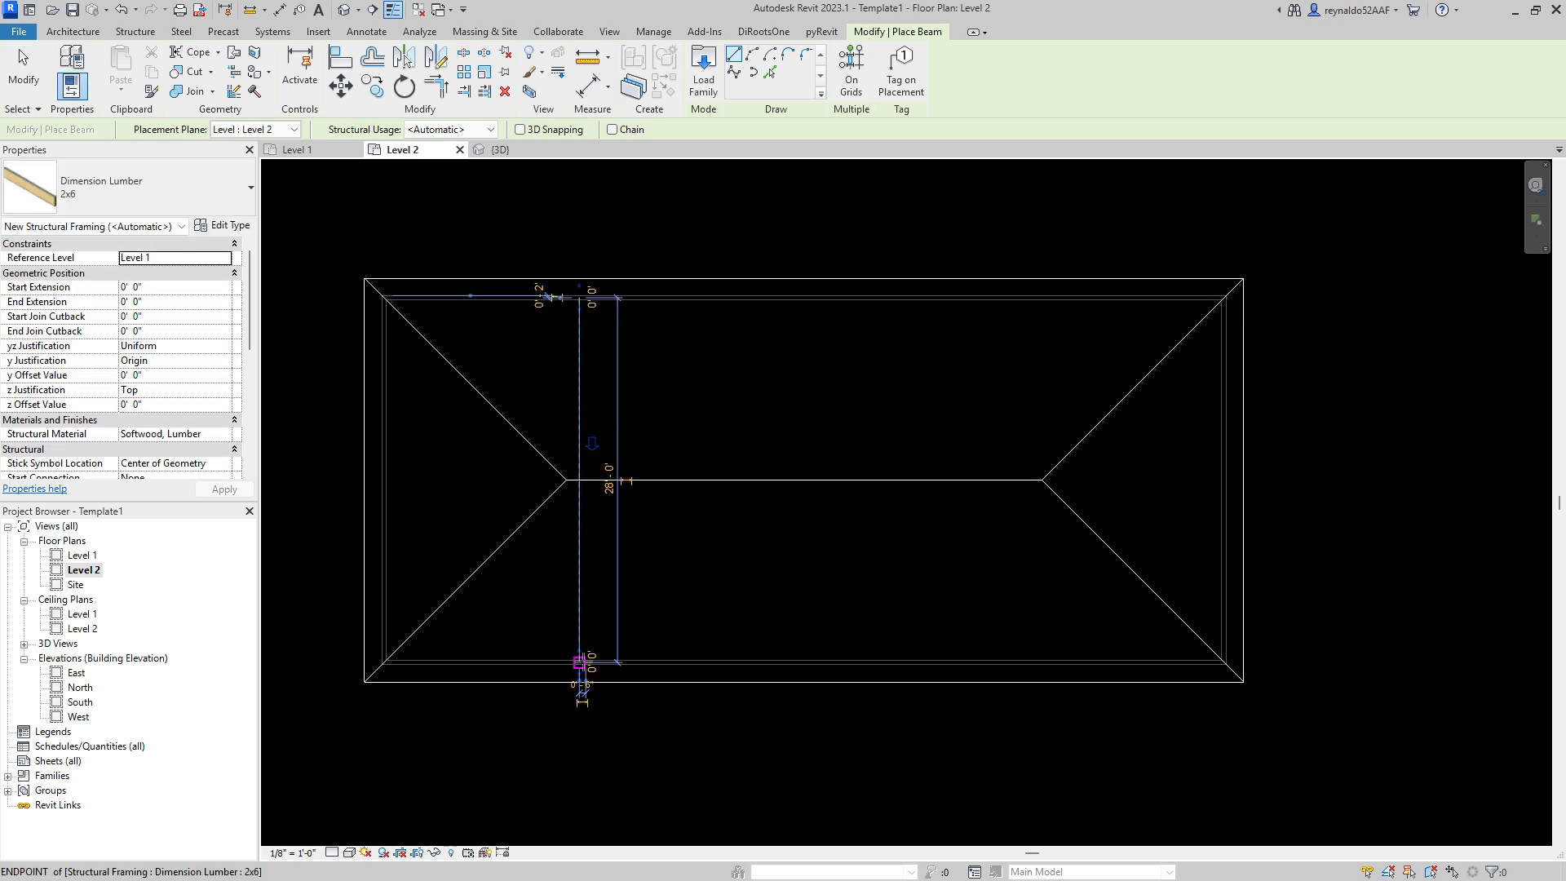
{"action": "left_click", "coordinate": [580, 663]}
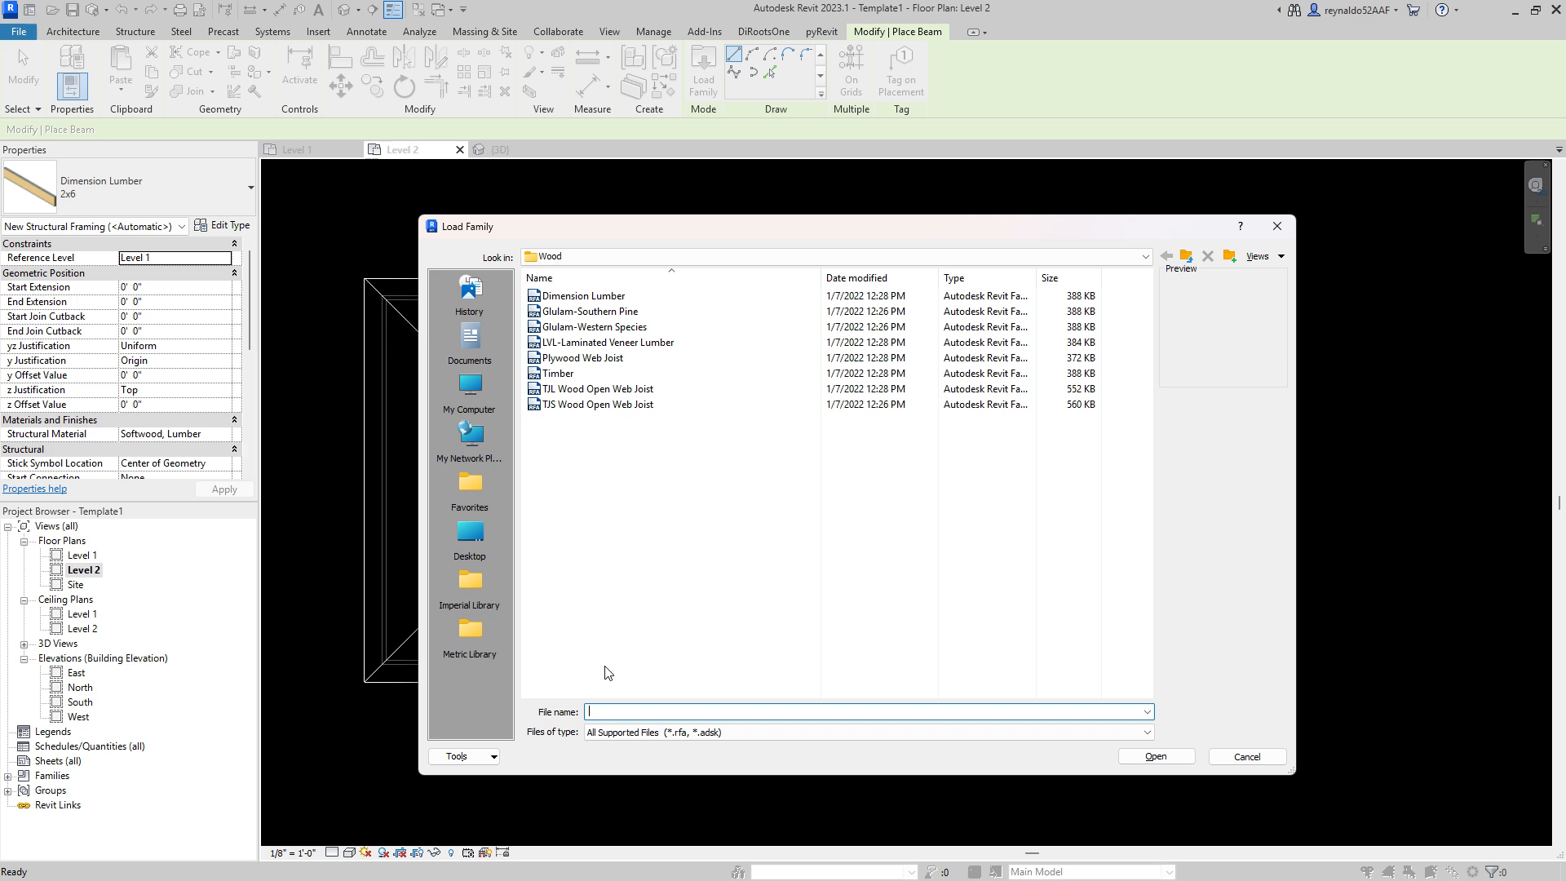
{"action": "left_click", "coordinate": [1241, 755]}
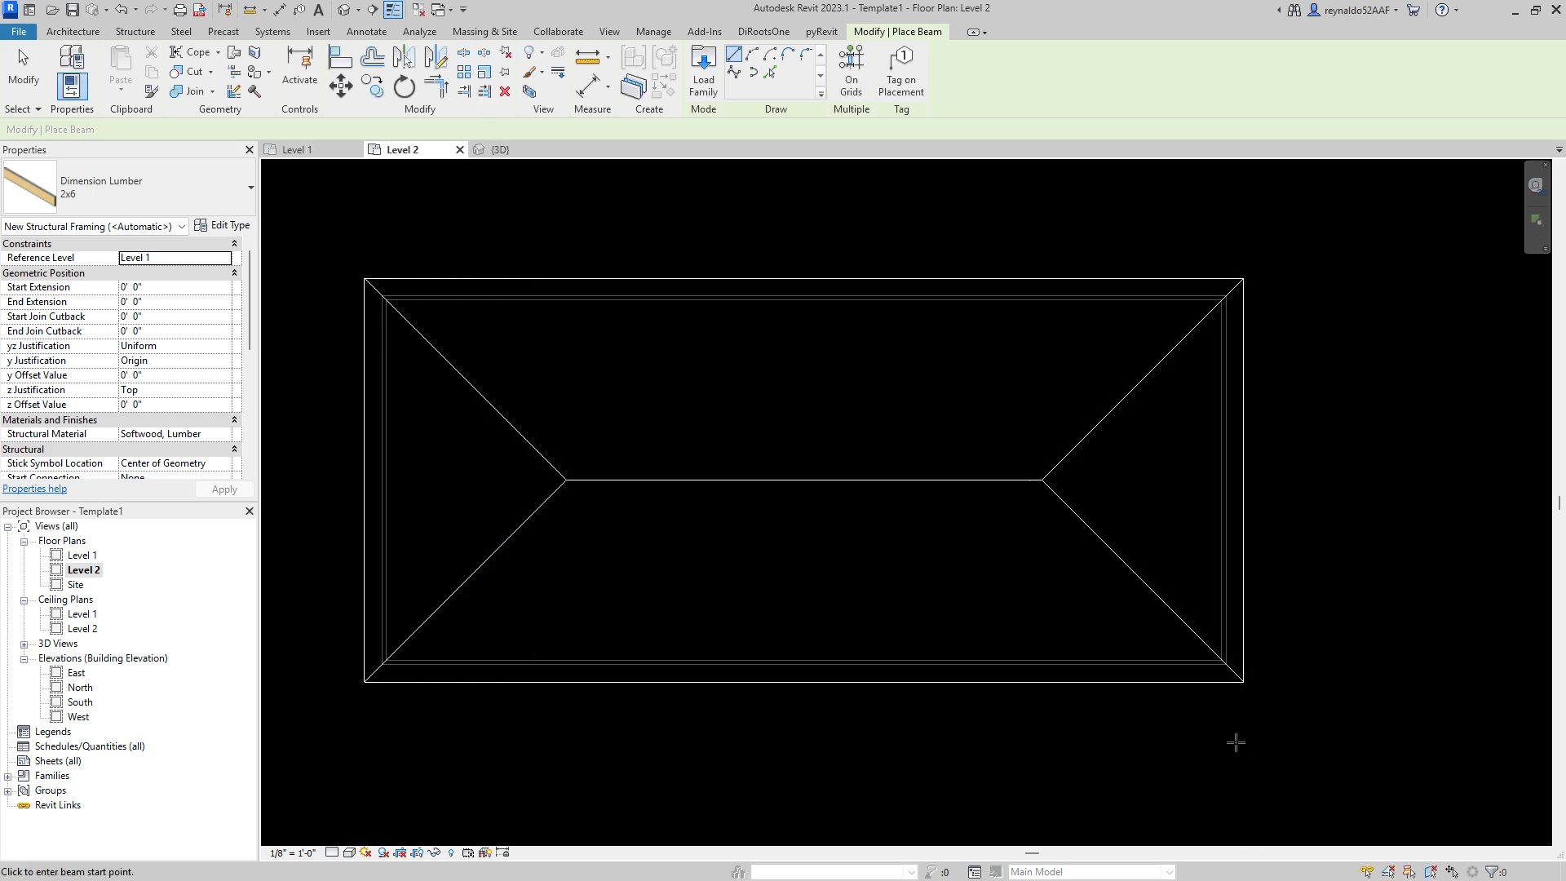
Step: Place two more parallel 2x6 beams about 28' long between the long walls, about 2' apart, east of the existing beams
{"action": "left_click", "coordinate": [612, 298]}
{"action": "left_click", "coordinate": [612, 661]}
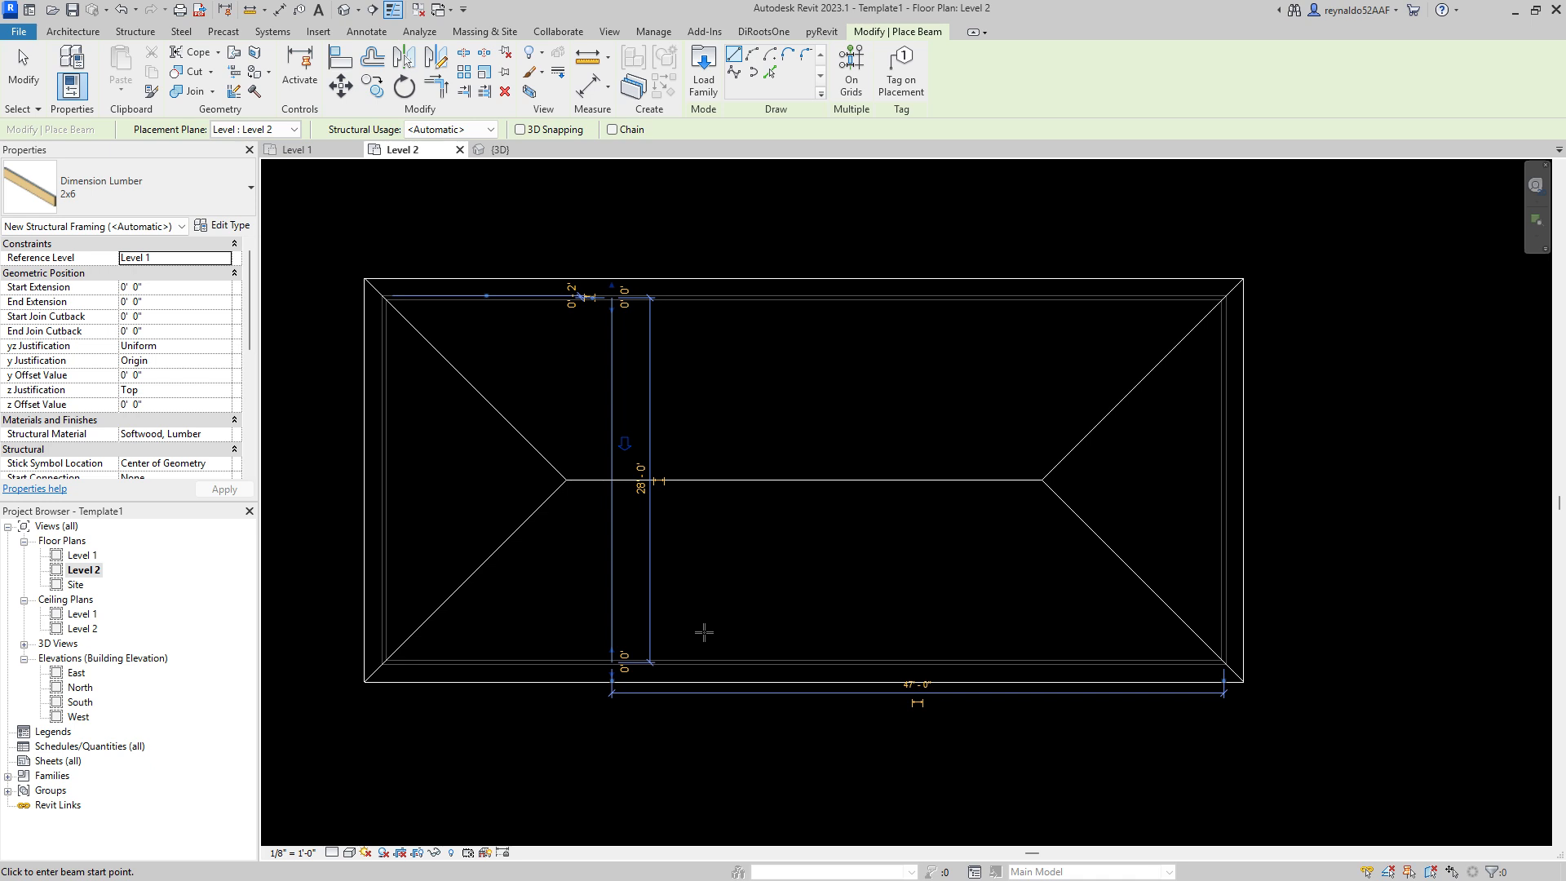
{"action": "left_click", "coordinate": [638, 299]}
{"action": "left_click", "coordinate": [637, 661]}
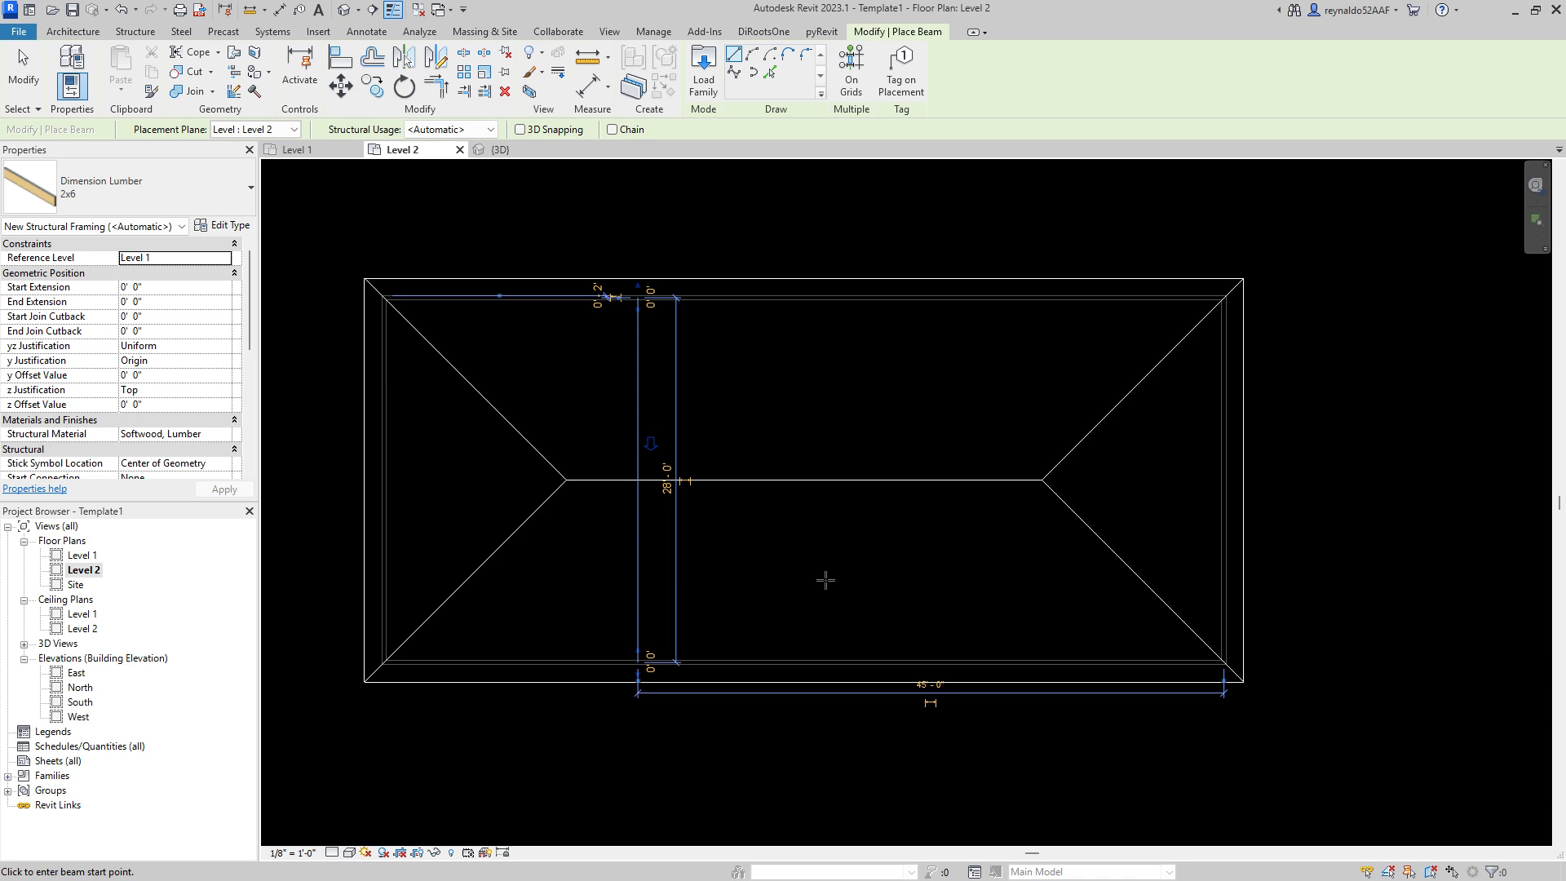
Step: Place a further 28' 2x6 beam directly over the western one of the last two beams
{"action": "left_click", "coordinate": [907, 568]}
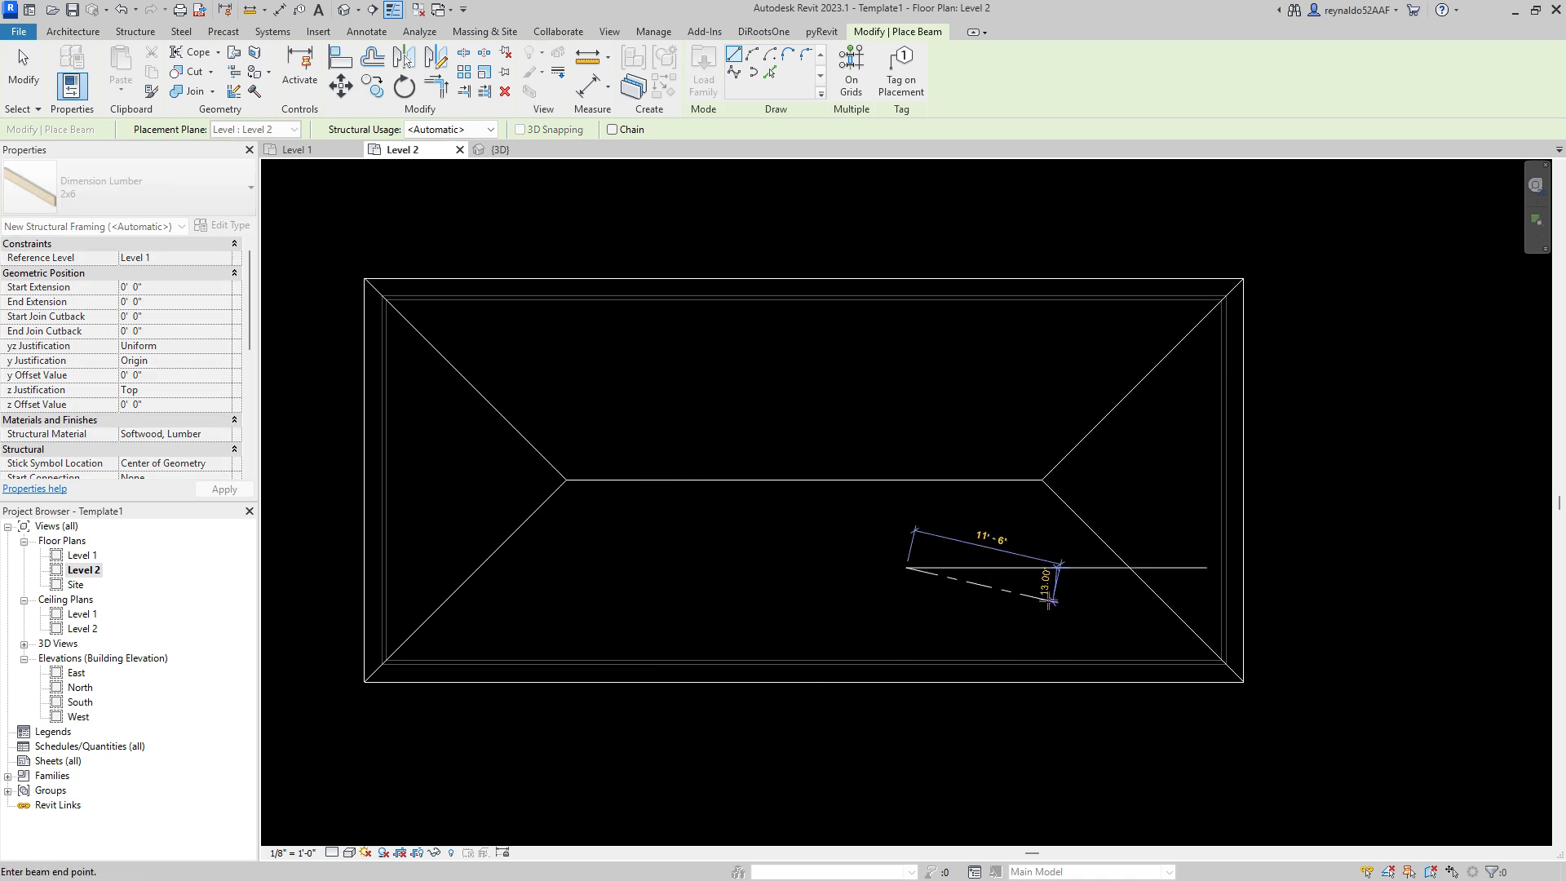
{"action": "key", "text": "Escape"}
{"action": "left_click", "coordinate": [612, 298]}
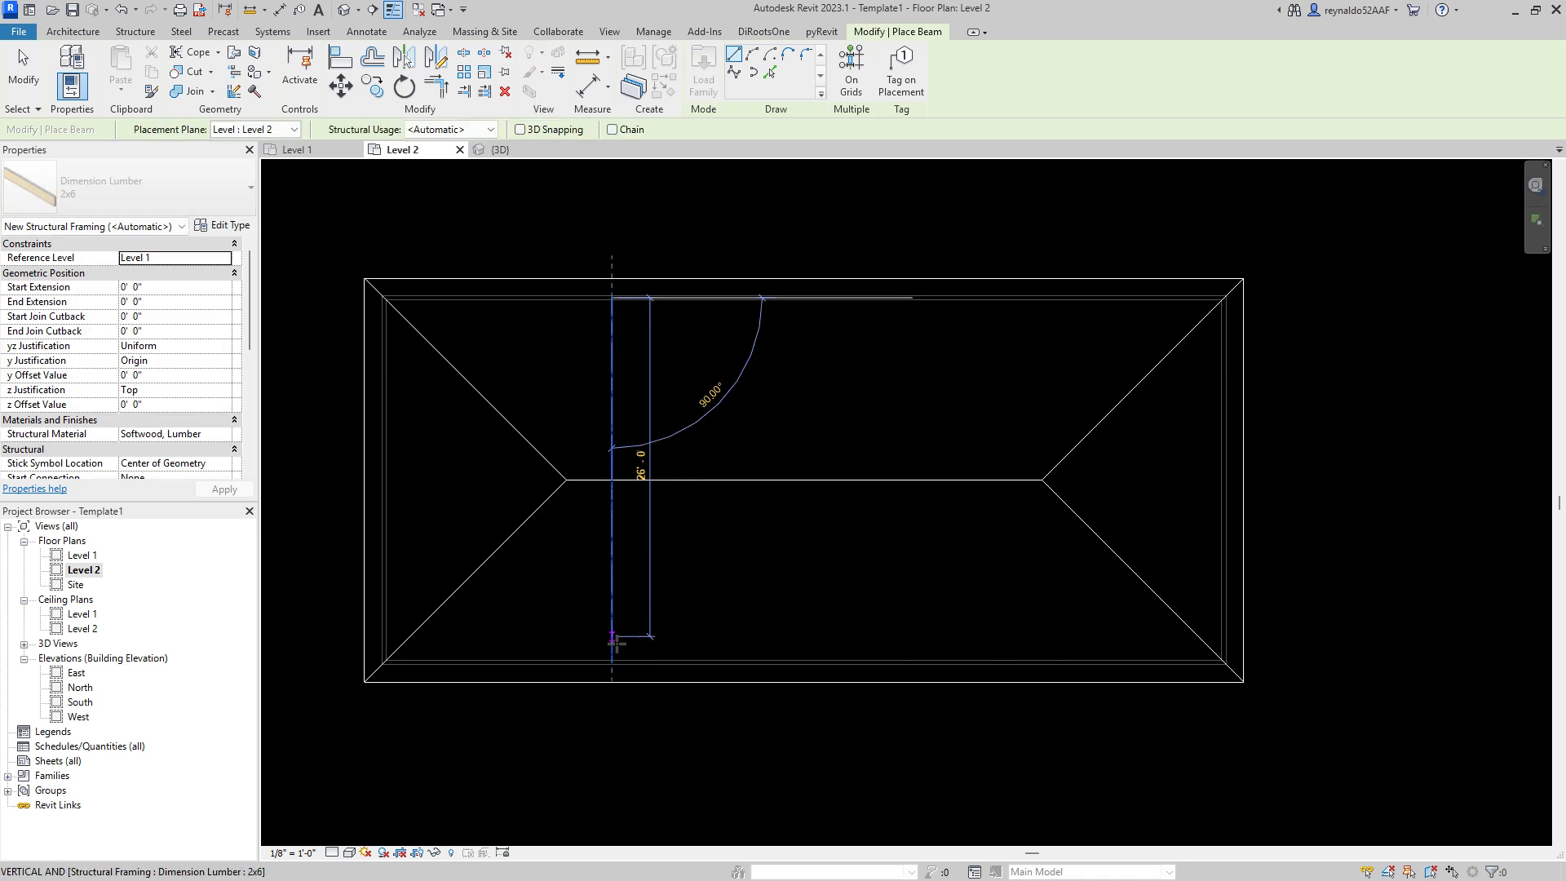
{"action": "left_click", "coordinate": [614, 663]}
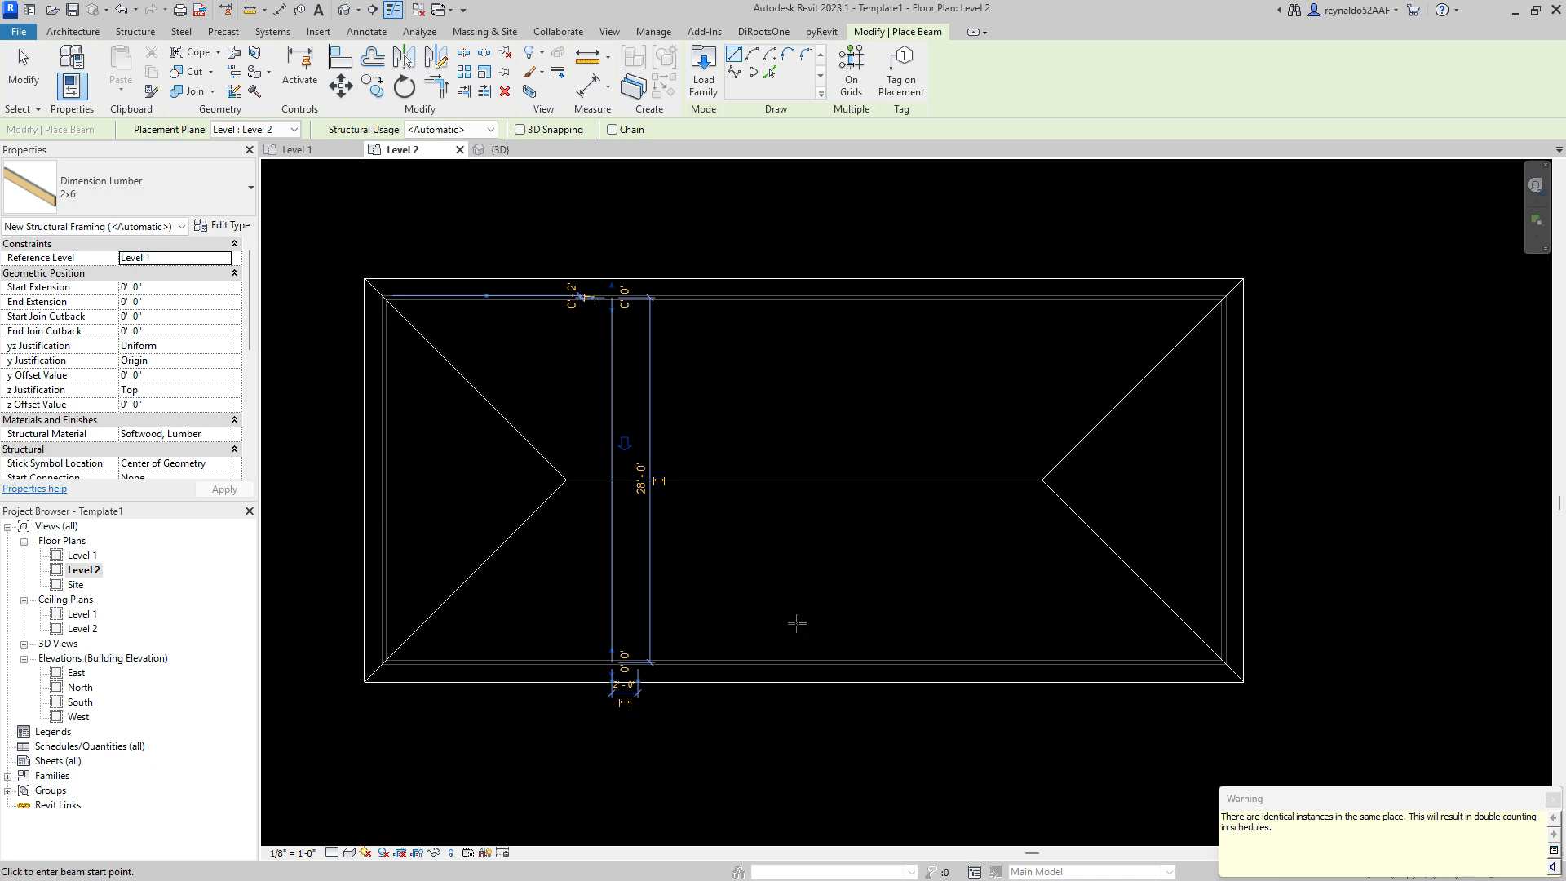
Step: Place a short, slightly skewed 2x6 beam about 11' 6" long south of the ridge and end beam placement
{"action": "left_click", "coordinate": [687, 542]}
{"action": "left_click", "coordinate": [539, 535]}
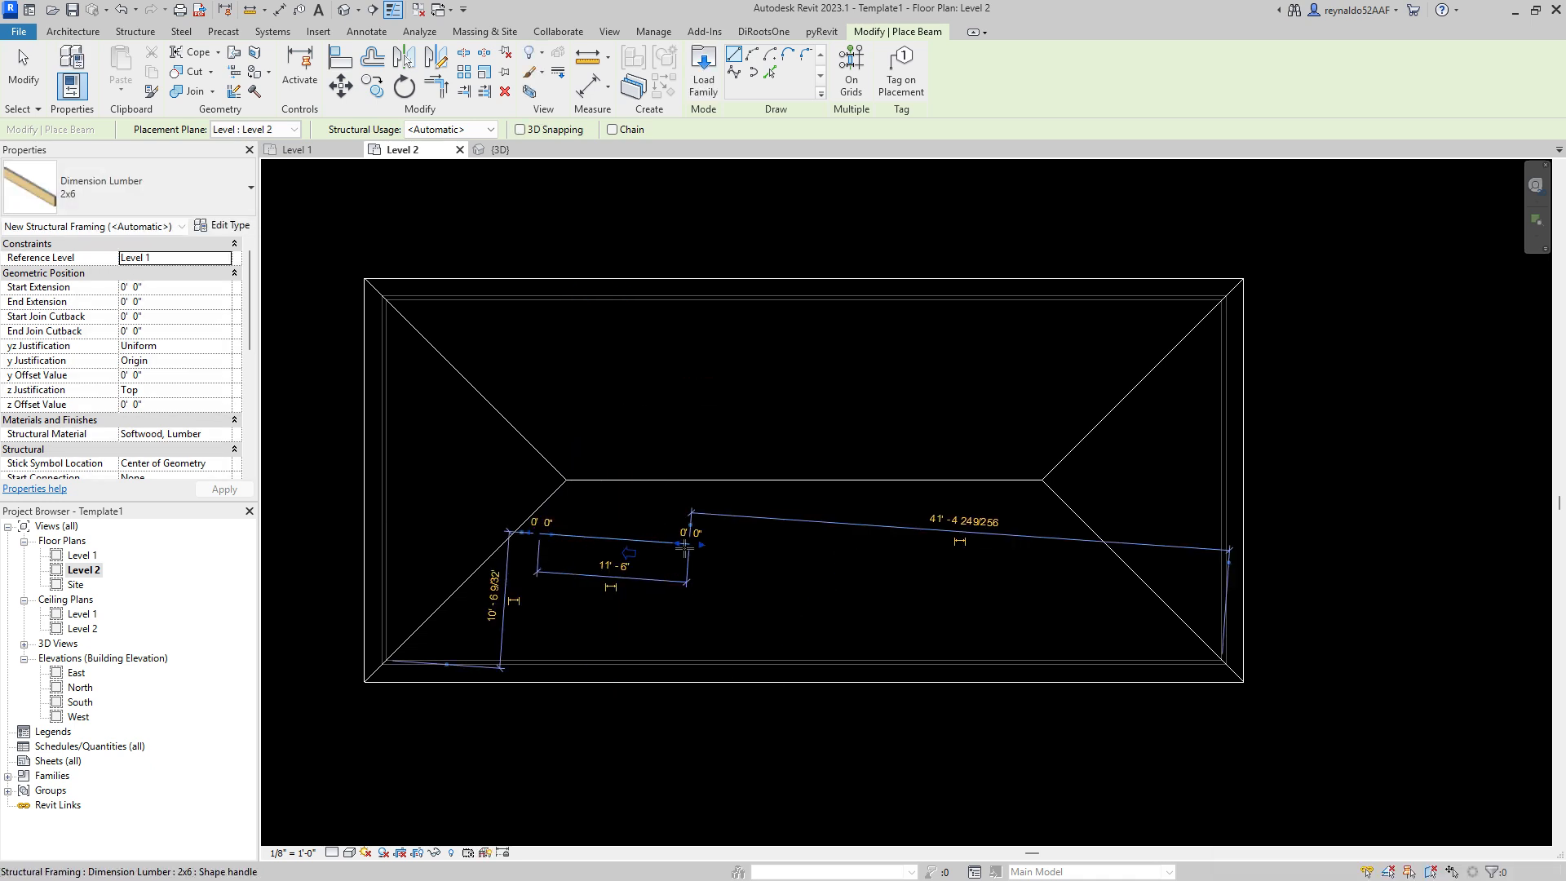
{"action": "key", "text": "Escape"}
{"action": "key", "text": "Escape"}
Step: Open the default 3D view and select the hip roof to examine the beams placed beneath it
{"action": "scroll", "coordinate": [654, 411], "scroll_direction": "down", "scroll_amount": 1}
{"action": "middle_click_drag", "start_coordinate": [911, 660], "coordinate": [814, 557]}
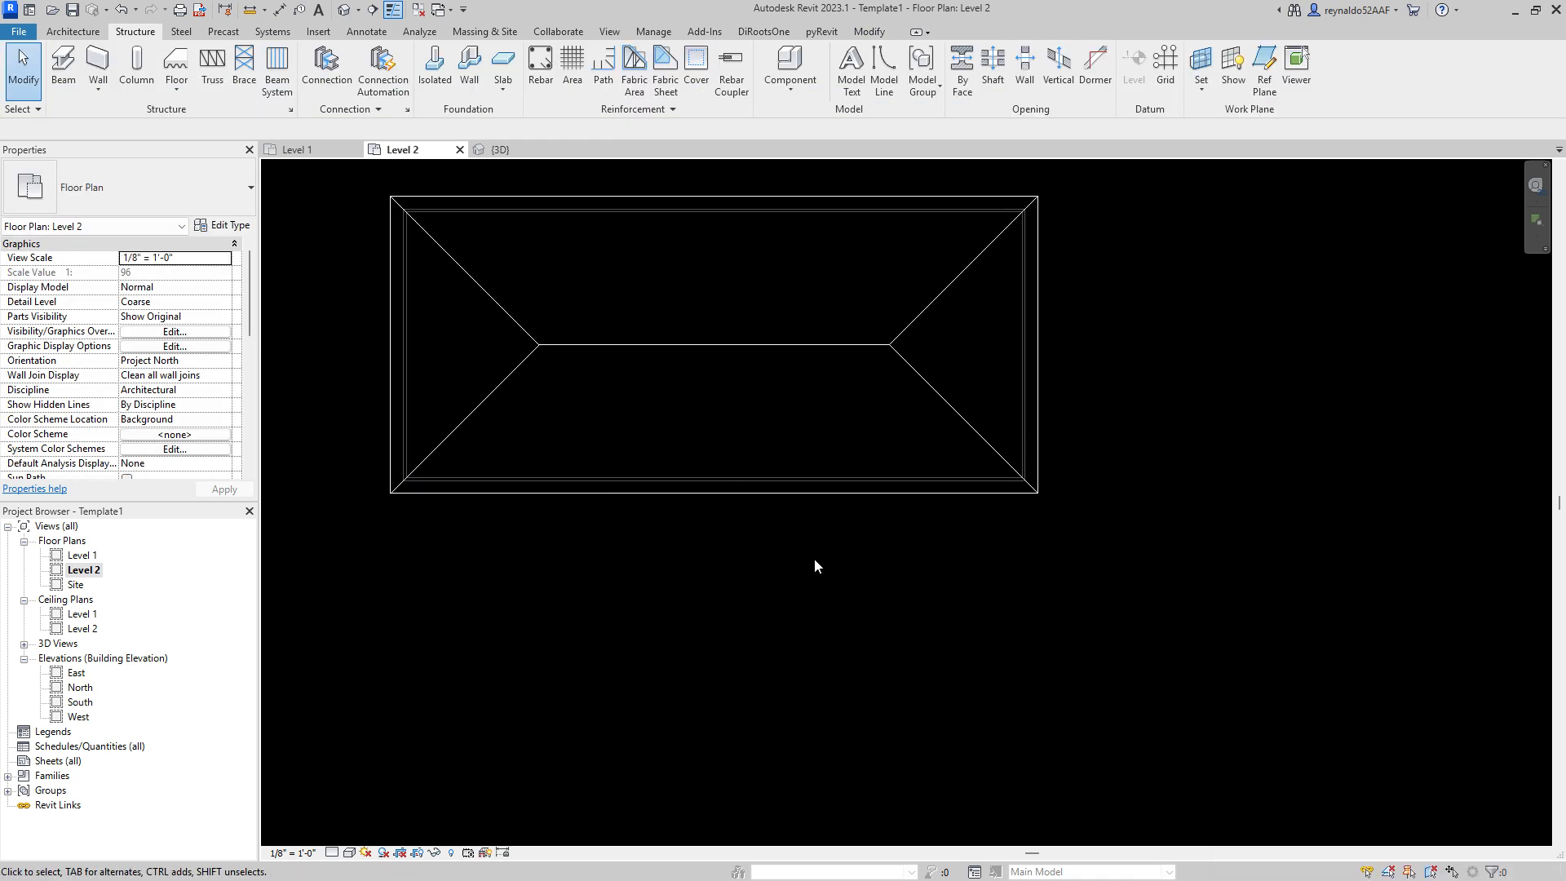
{"action": "left_click", "coordinate": [343, 10]}
{"action": "middle_click_drag", "start_coordinate": [891, 605], "coordinate": [702, 533], "text": "shift"}
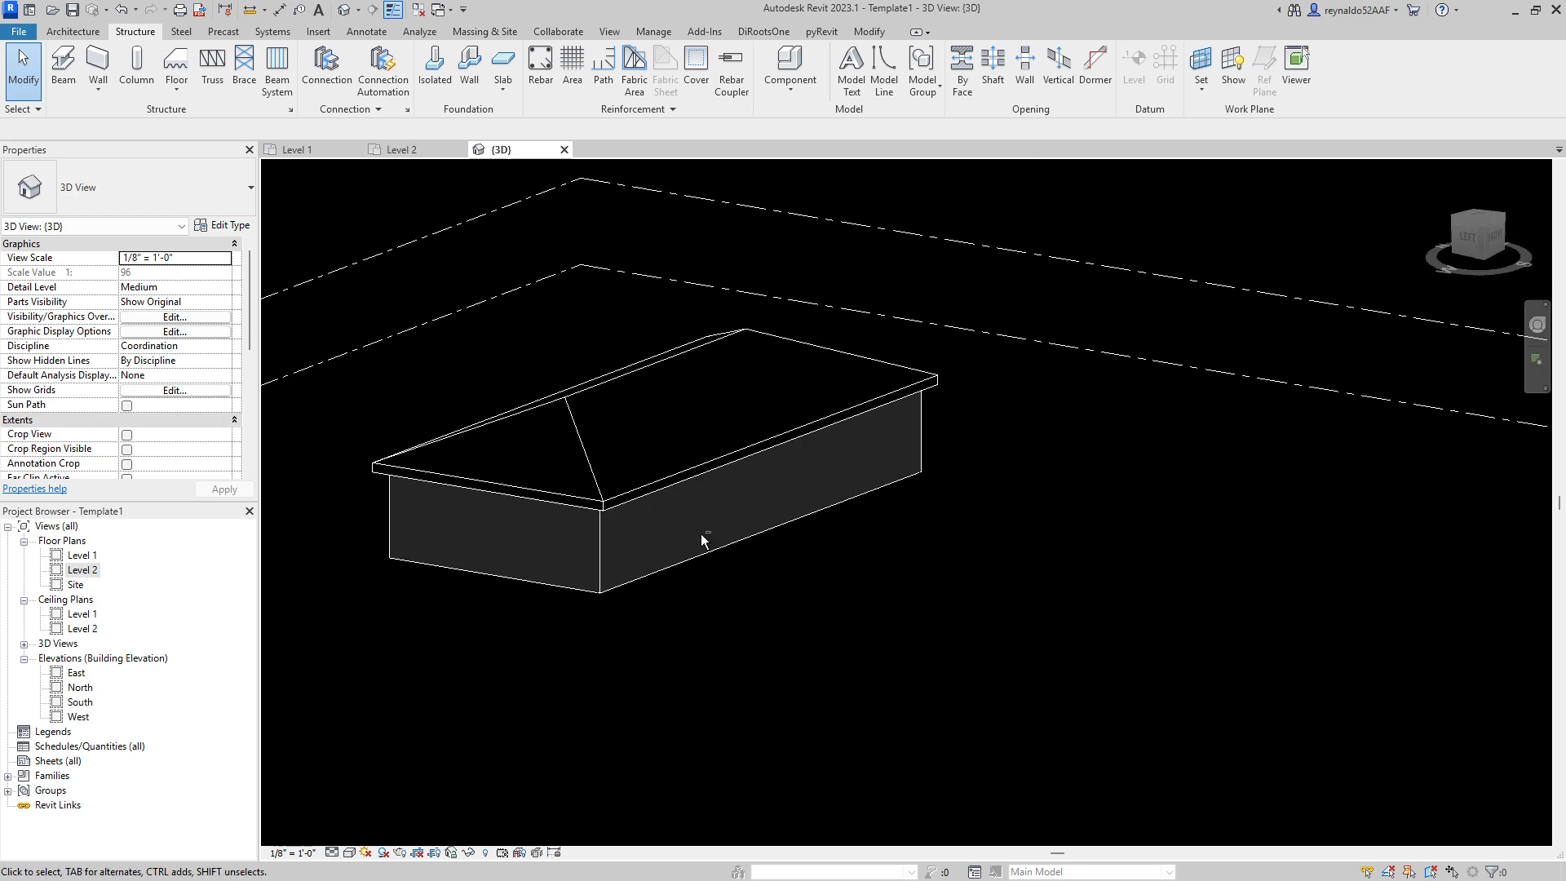
{"action": "left_click", "coordinate": [739, 462]}
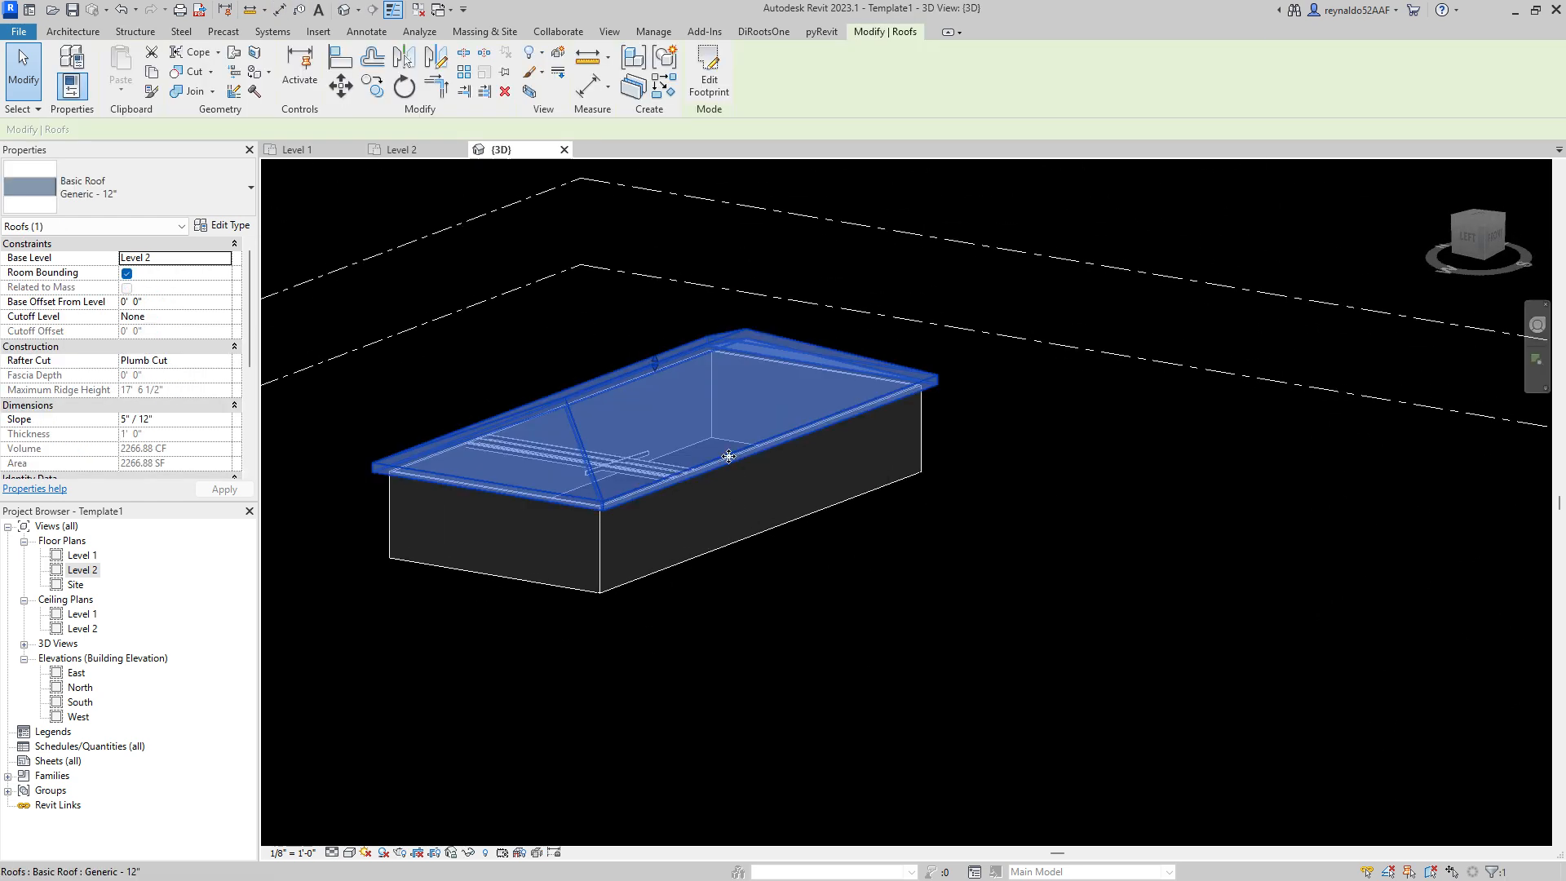
{"action": "scroll", "coordinate": [706, 451], "scroll_direction": "up", "scroll_amount": 2}
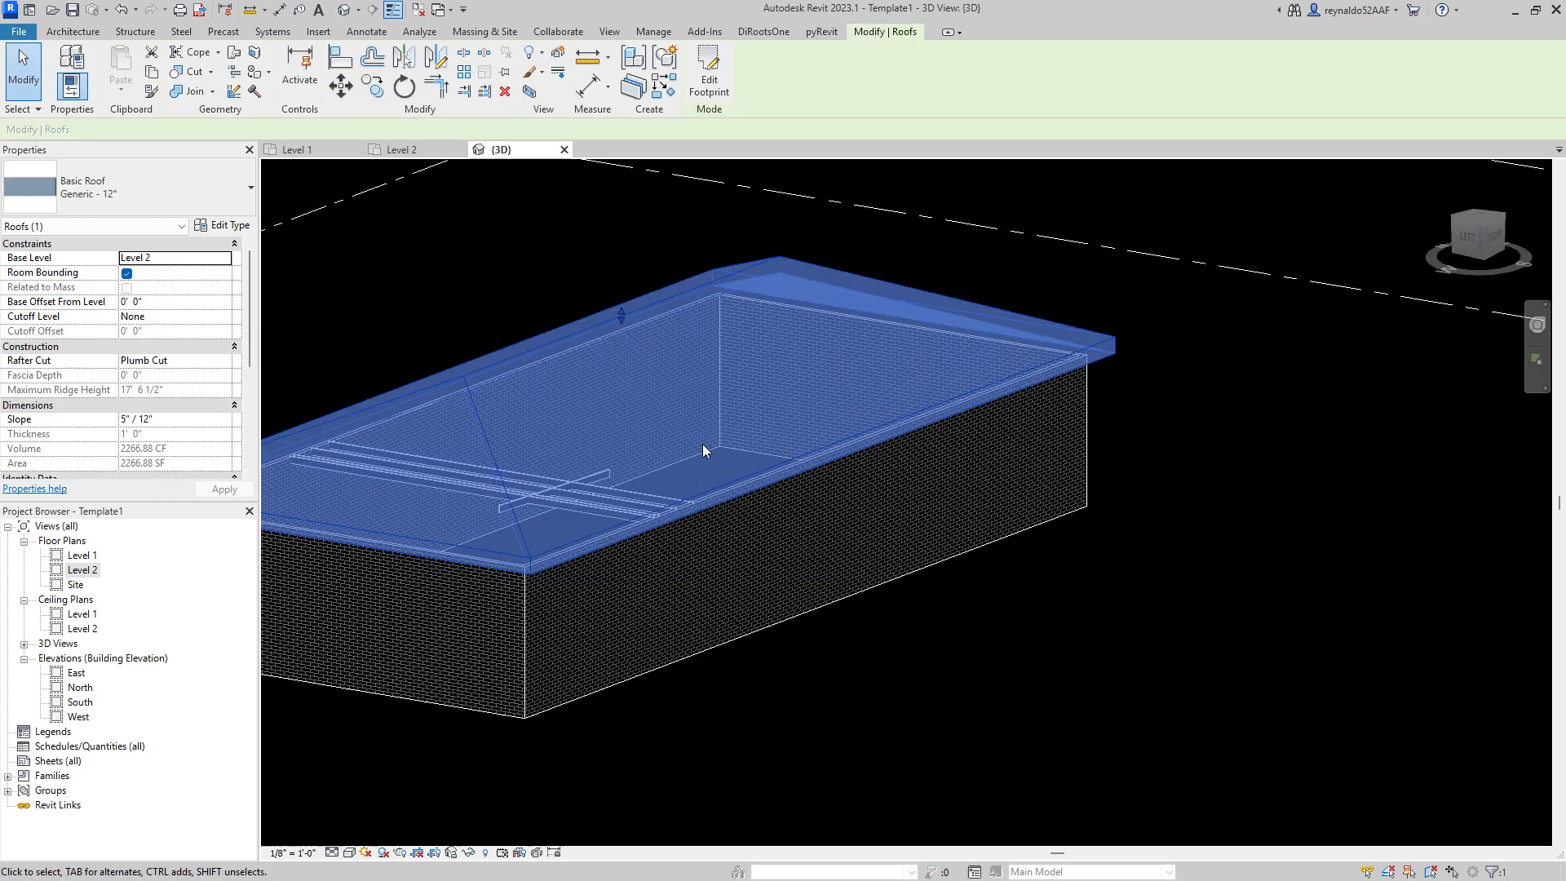
Step: Examine the hip roof and the beams beneath it from a steeper overhead angle and clear the roof selection
{"action": "right_click", "coordinate": [768, 471]}
{"action": "left_click", "coordinate": [1188, 490]}
{"action": "scroll", "coordinate": [1181, 470], "scroll_direction": "down", "scroll_amount": 1}
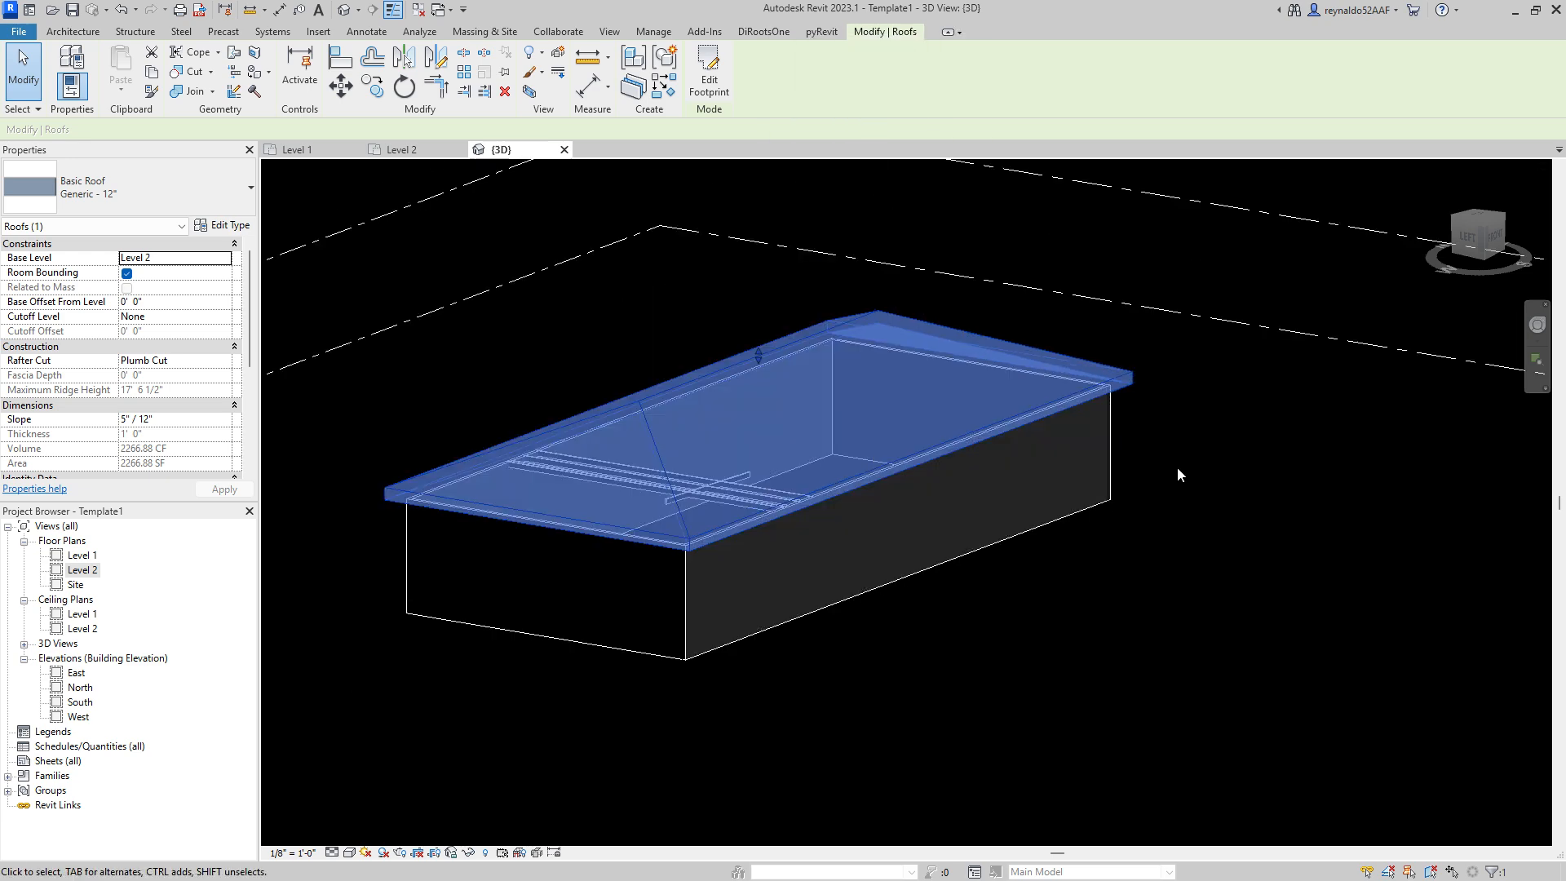
{"action": "middle_click_drag", "start_coordinate": [1178, 467], "coordinate": [1223, 674], "text": "shift"}
{"action": "scroll", "coordinate": [1060, 610], "scroll_direction": "up", "scroll_amount": 2}
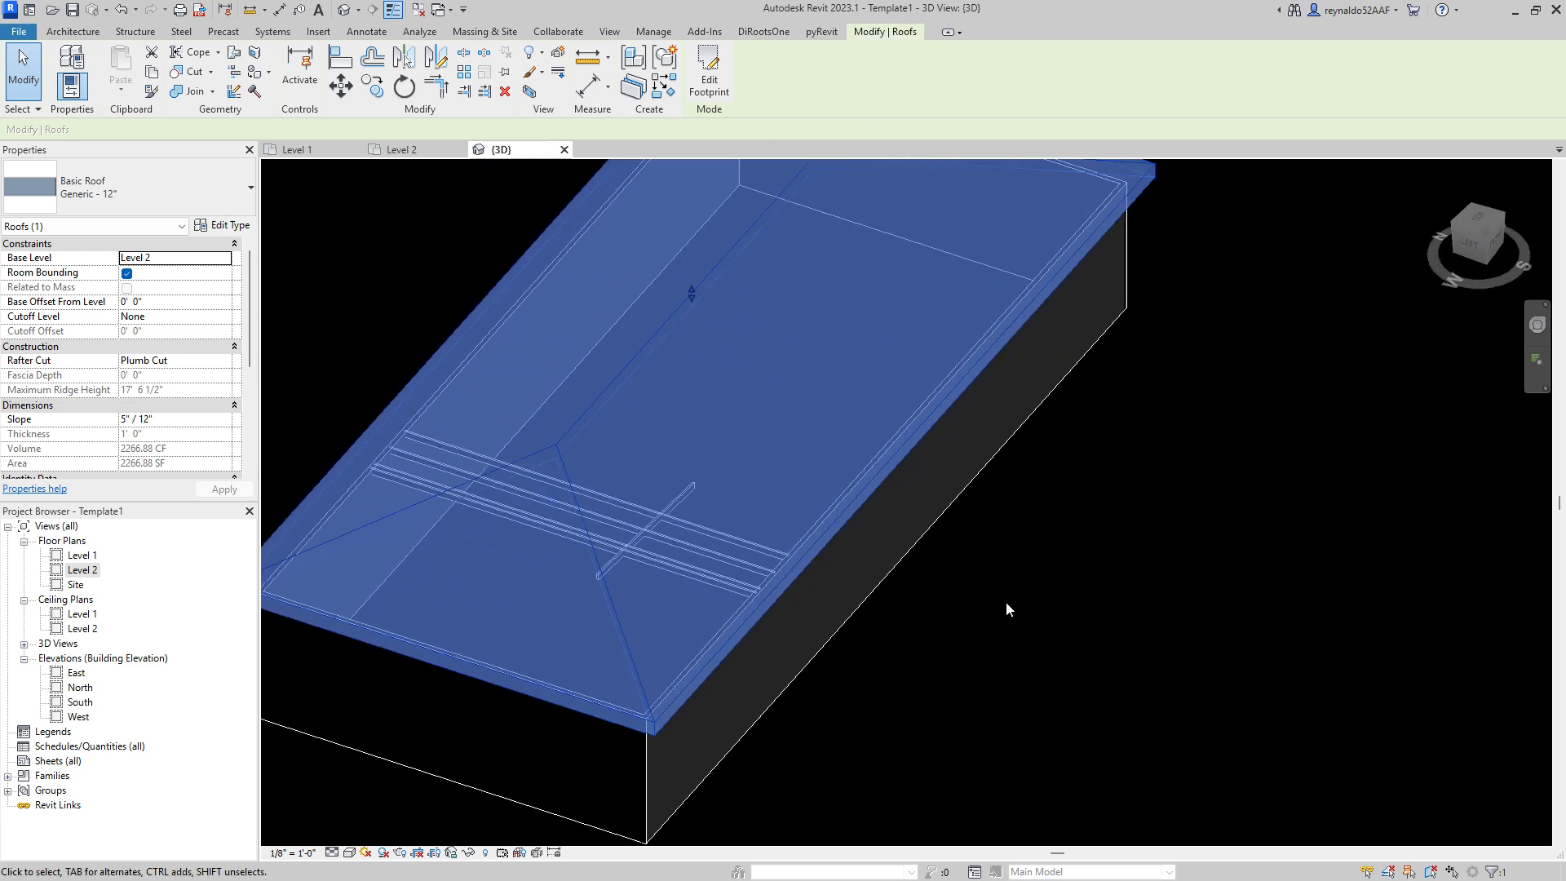
{"action": "scroll", "coordinate": [1050, 535], "scroll_direction": "down", "scroll_amount": 3}
{"action": "left_click", "coordinate": [1050, 535]}
{"action": "scroll", "coordinate": [987, 488], "scroll_direction": "up", "scroll_amount": 3}
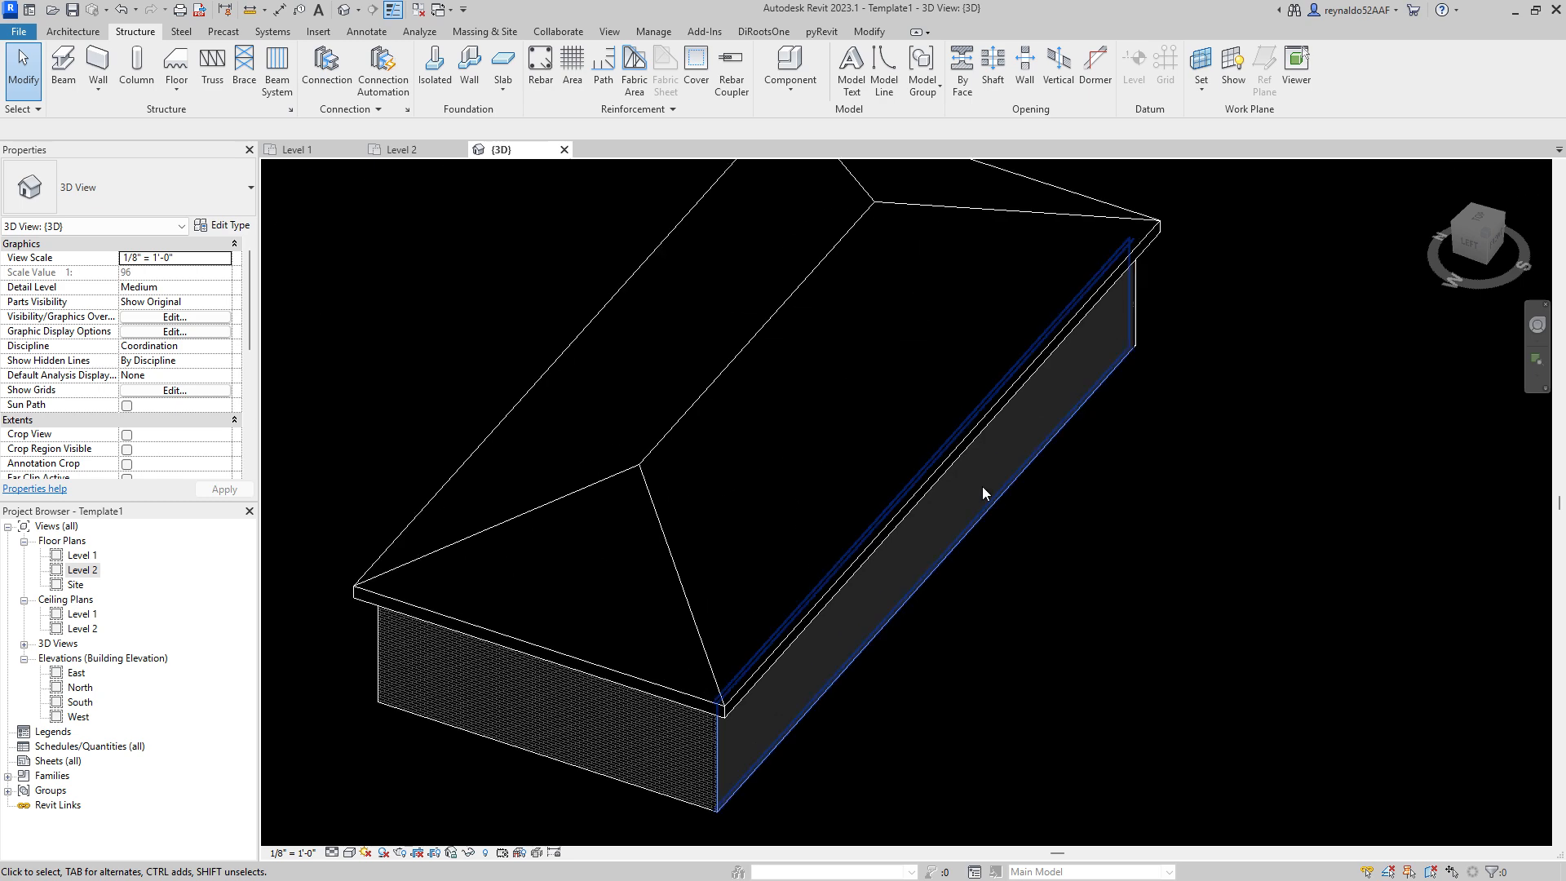
Step: Override the hip roof's graphics by element in the 3D view, setting its surface transparency to 100
{"action": "left_click", "coordinate": [642, 471]}
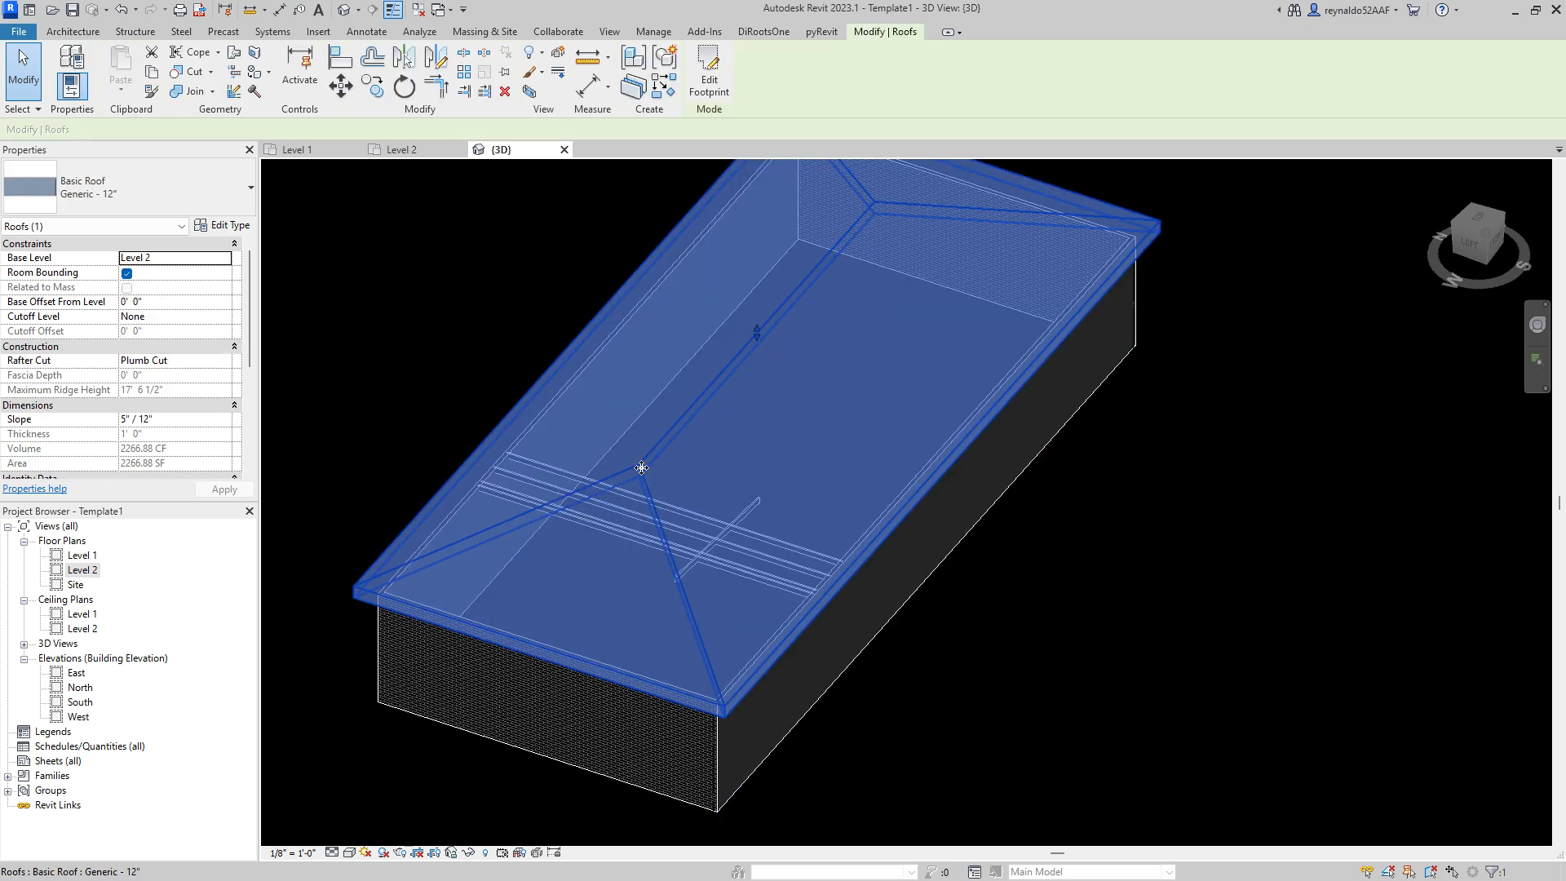
{"action": "right_click", "coordinate": [642, 467]}
{"action": "mouse_move", "coordinate": [763, 130]}
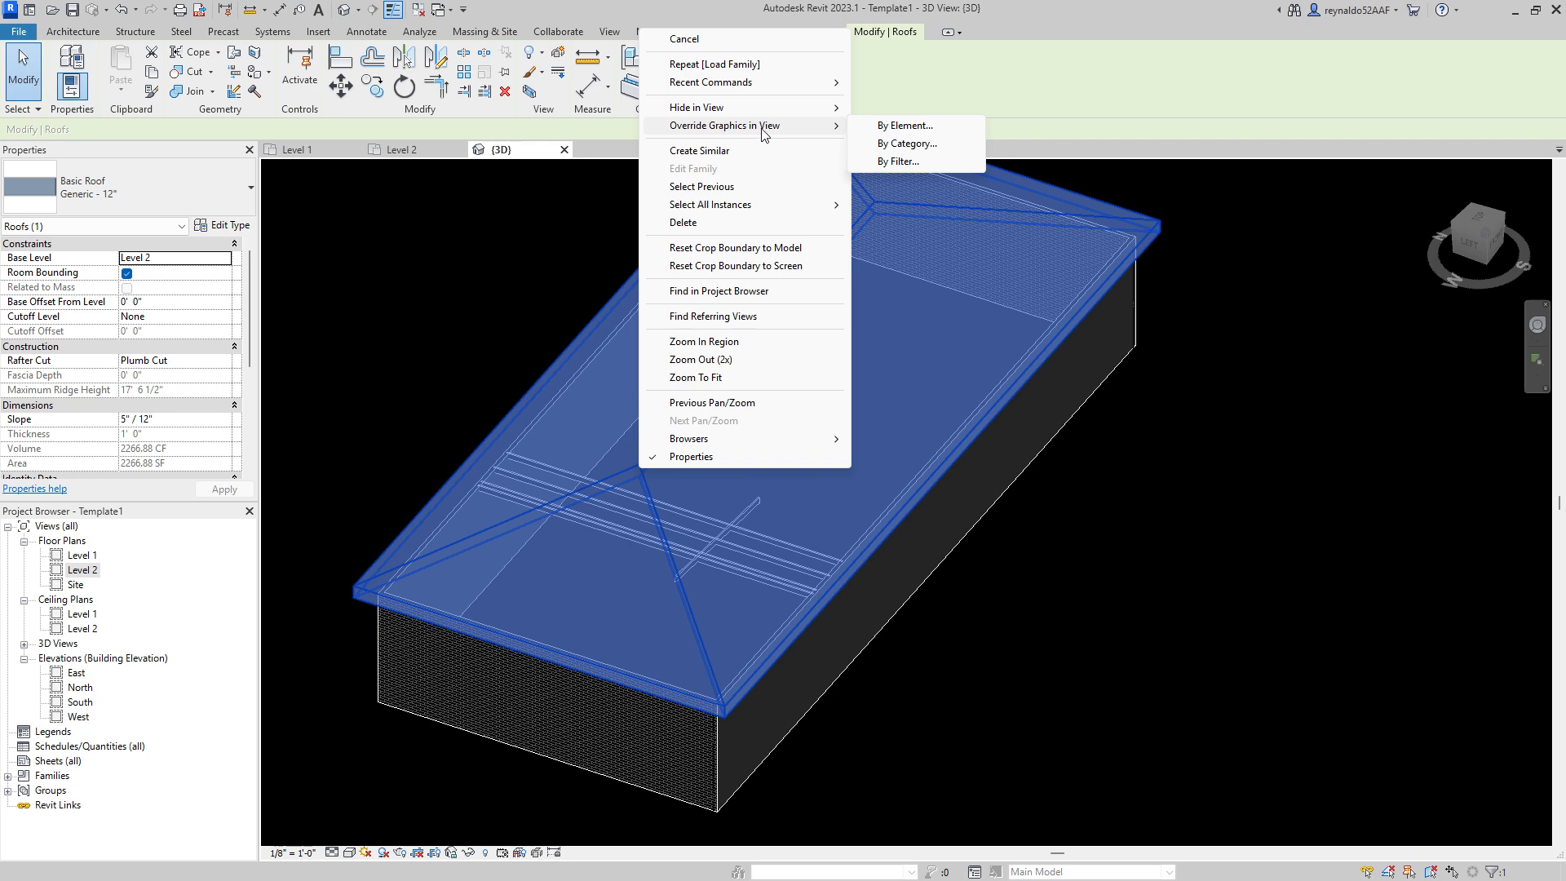
{"action": "left_click", "coordinate": [913, 127]}
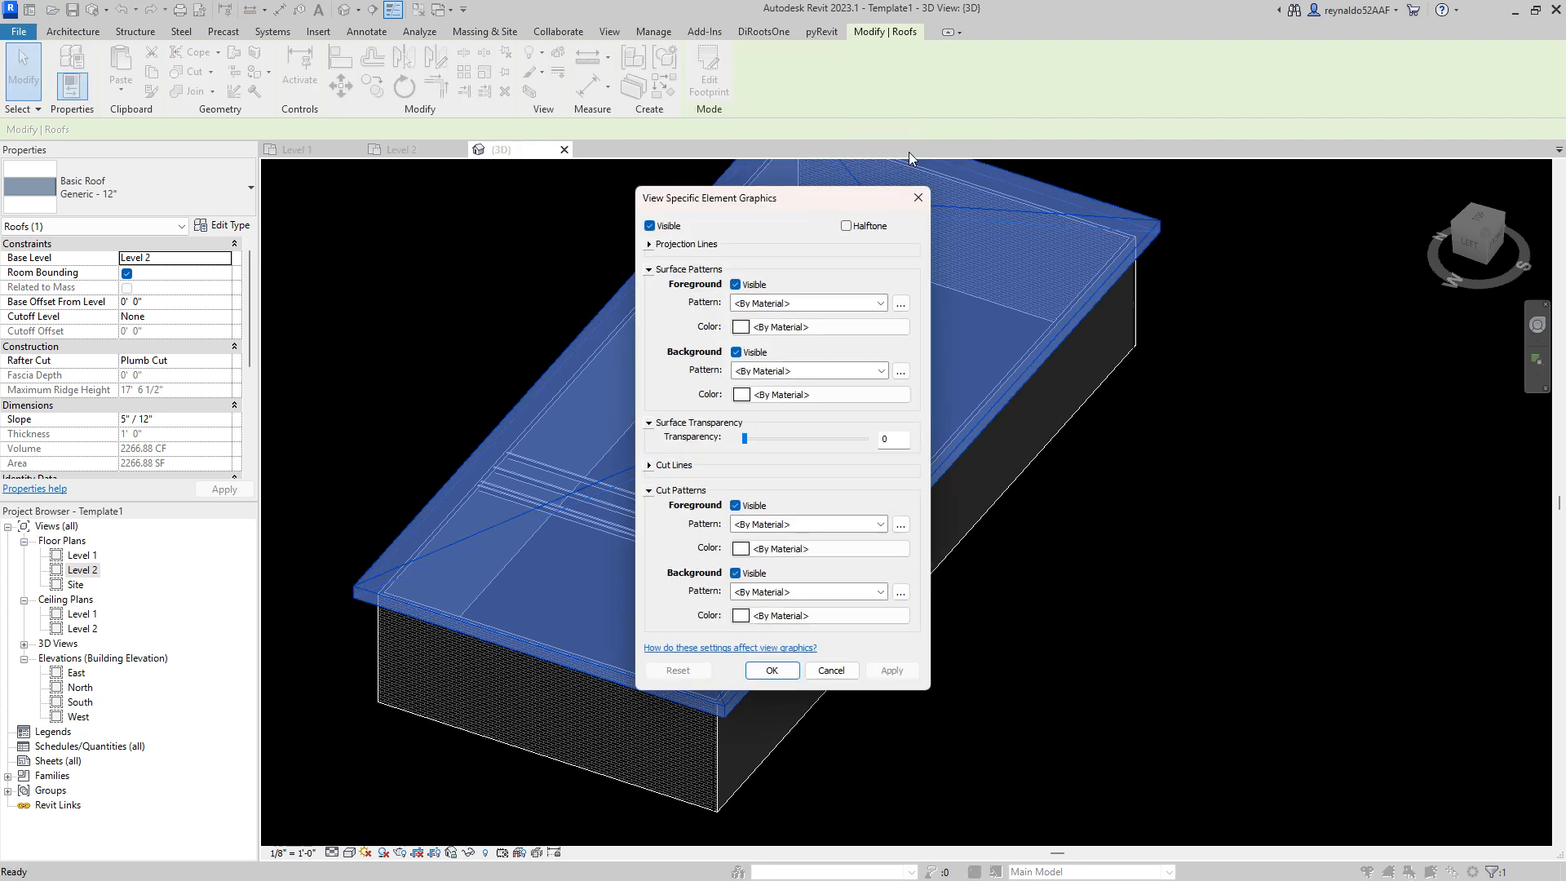
{"action": "left_click_drag", "start_coordinate": [744, 439], "coordinate": [912, 459]}
{"action": "left_click", "coordinate": [891, 669]}
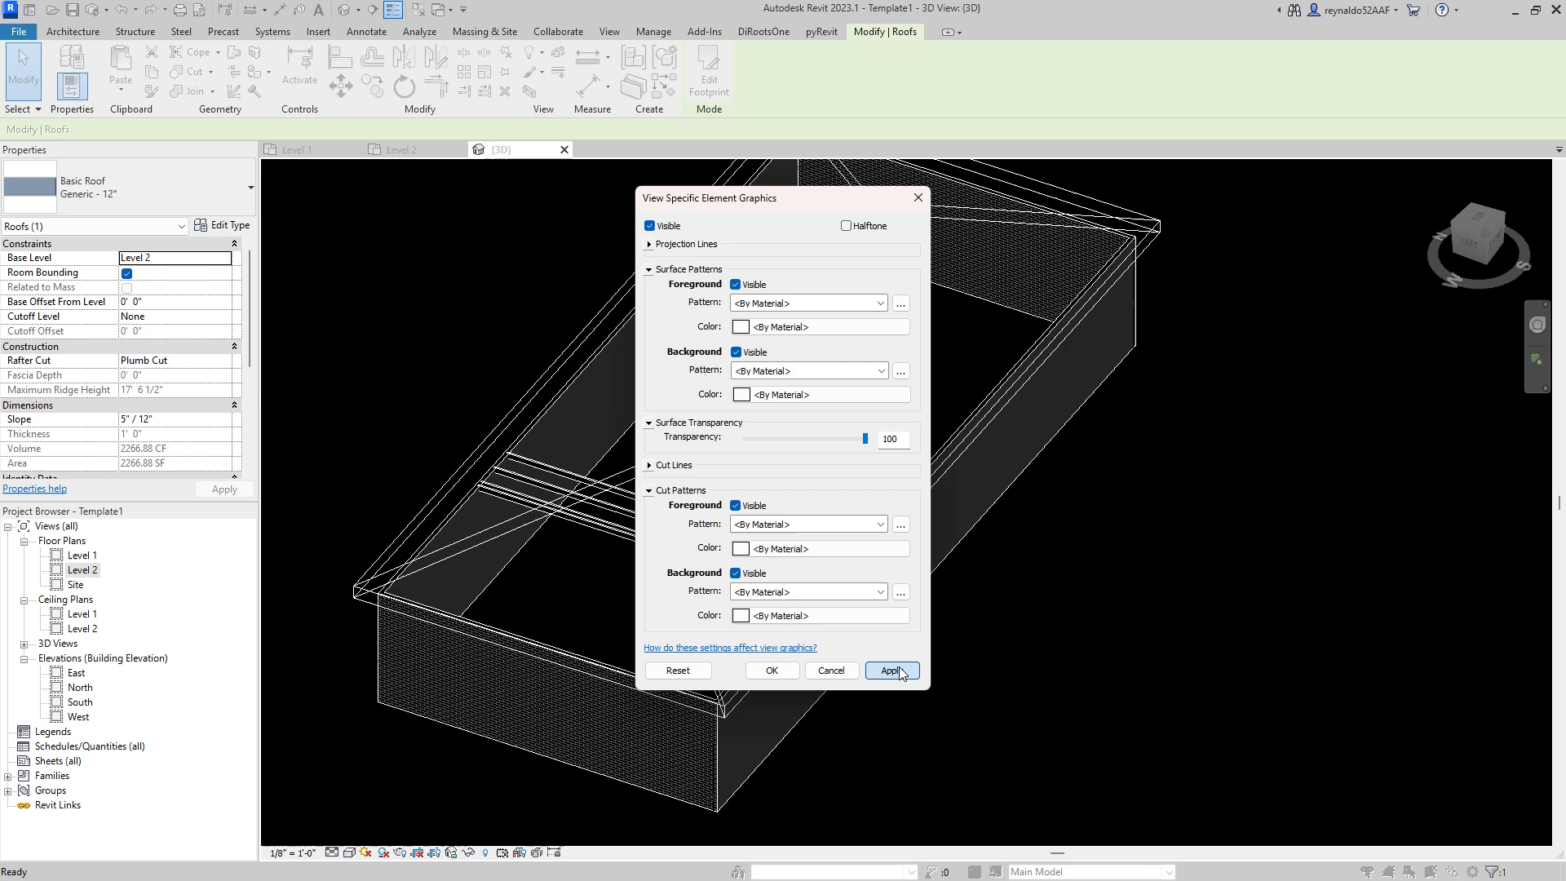
{"action": "left_click", "coordinate": [771, 669]}
{"action": "left_click", "coordinate": [1079, 635]}
Step: Examine through the transparent roof how the short skewed beam and the long beams sit relative to the walls and roof slope
{"action": "scroll", "coordinate": [734, 539], "scroll_direction": "up", "scroll_amount": 4}
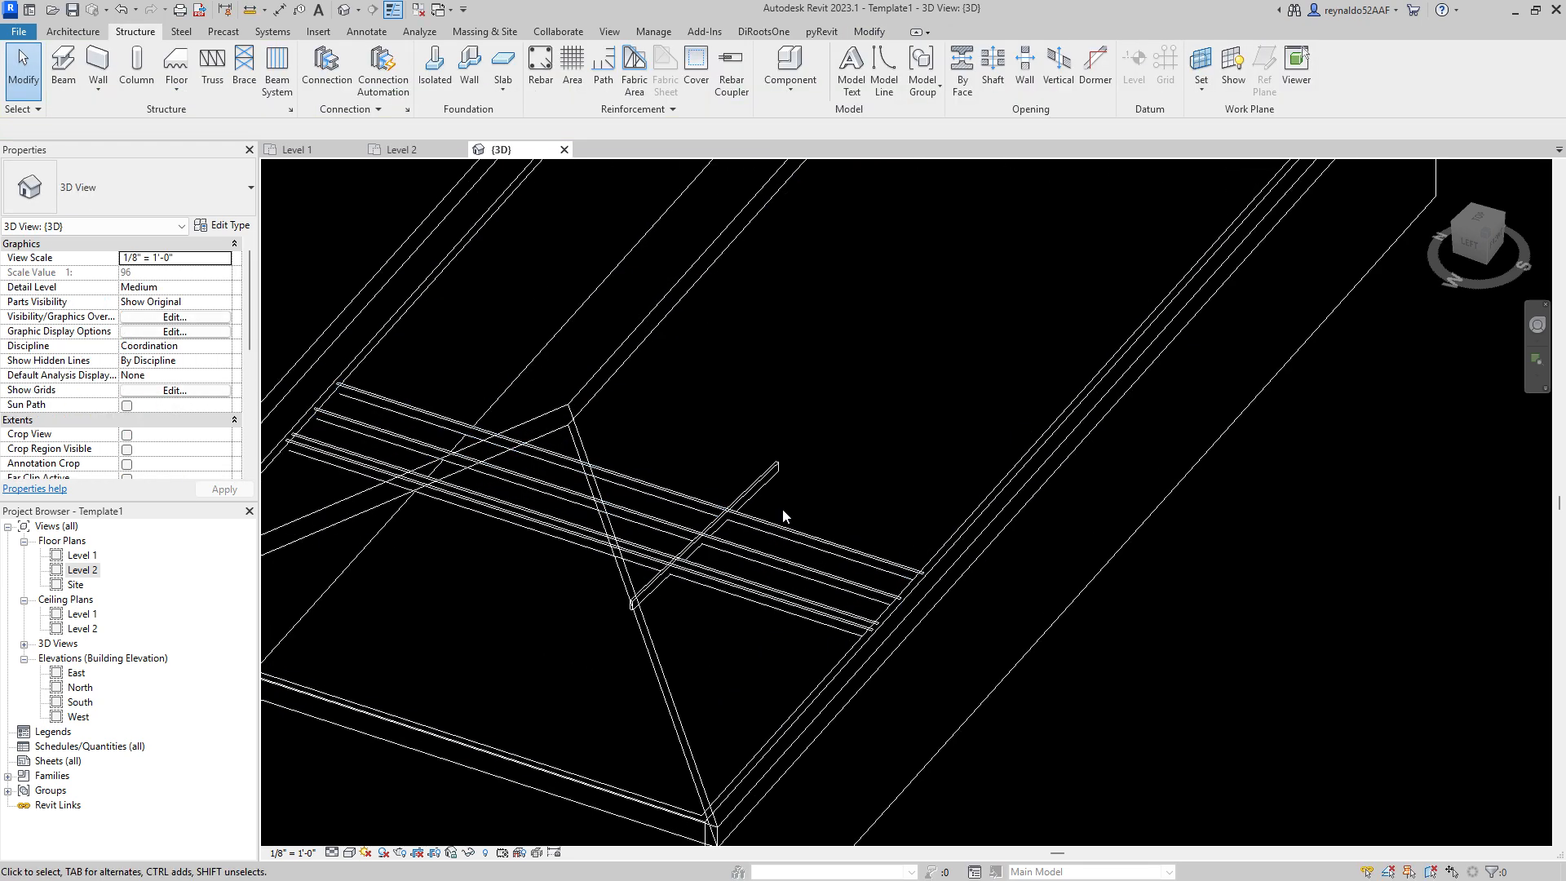
{"action": "left_click", "coordinate": [765, 483]}
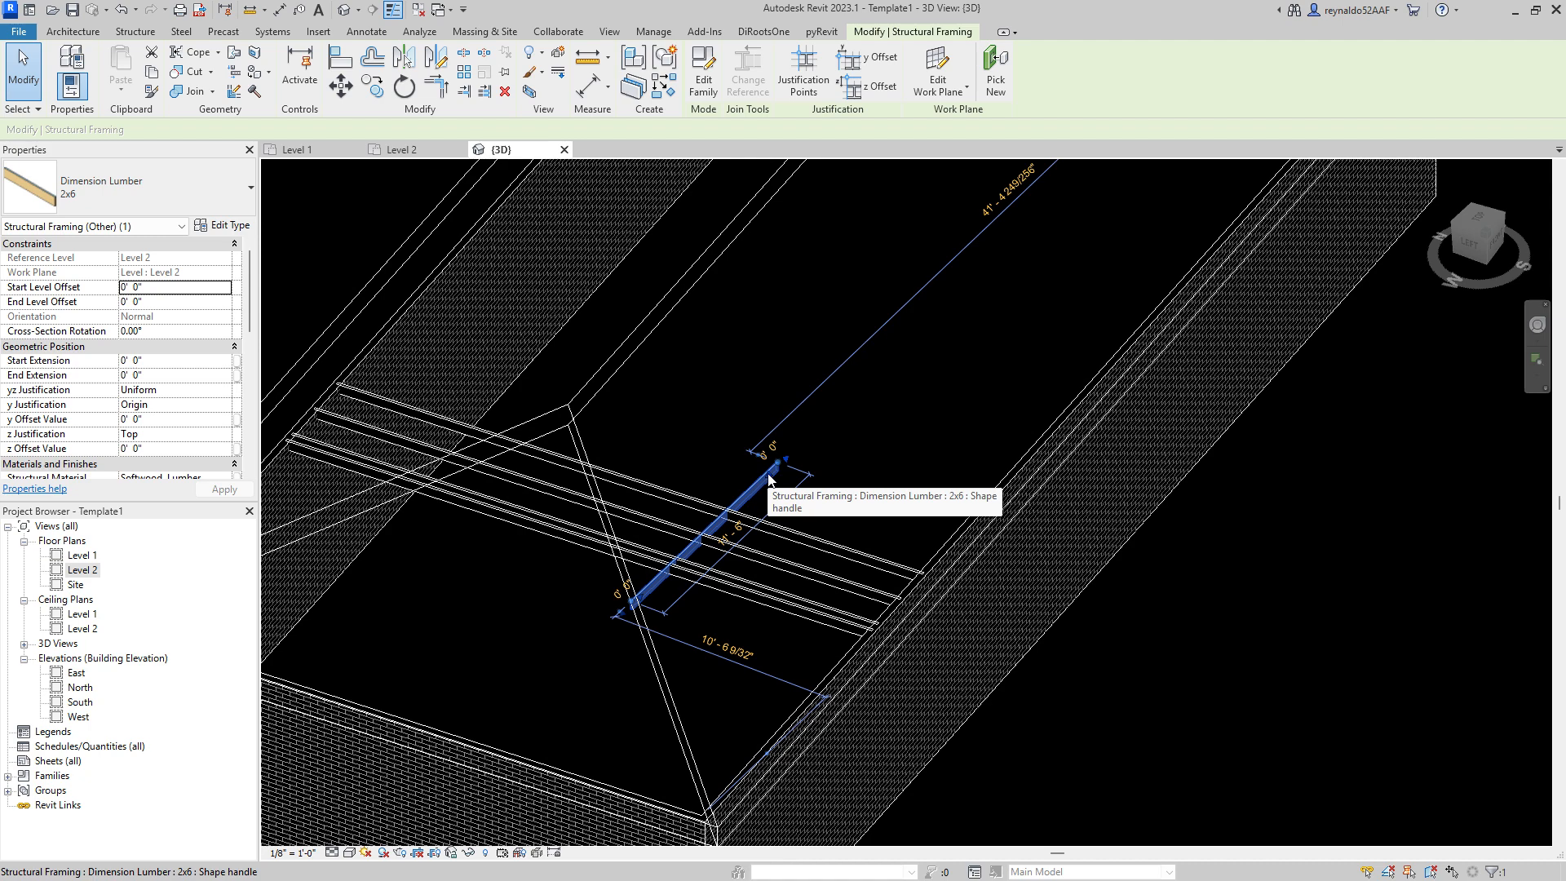
{"action": "key", "text": "Escape"}
{"action": "scroll", "coordinate": [770, 477], "scroll_direction": "down", "scroll_amount": 5}
{"action": "middle_click_drag", "start_coordinate": [1038, 633], "coordinate": [1151, 489], "text": "shift"}
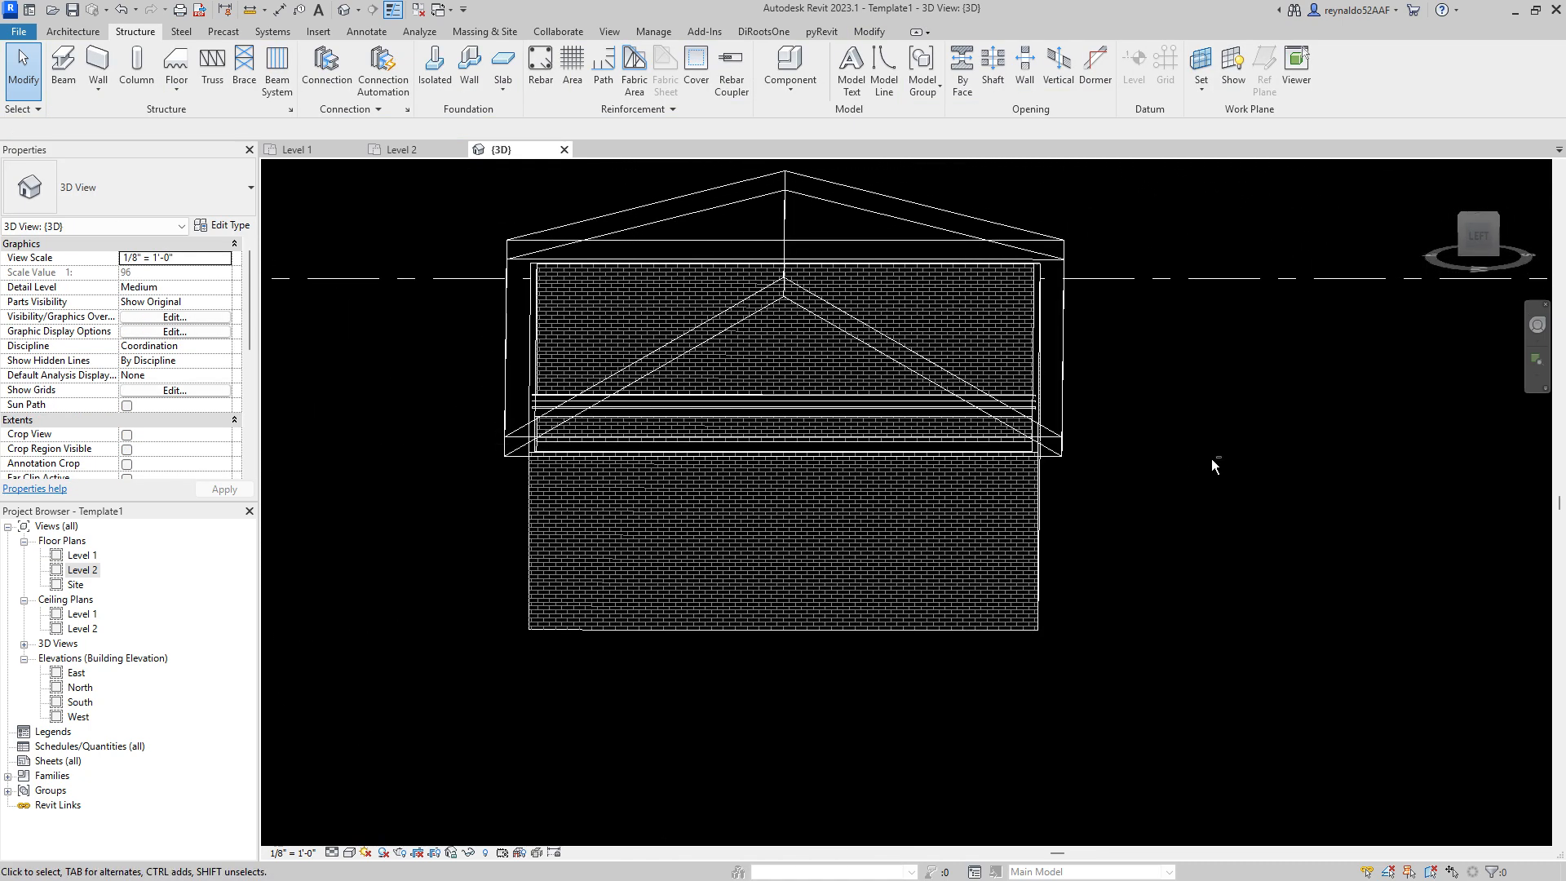
{"action": "scroll", "coordinate": [688, 422], "scroll_direction": "up", "scroll_amount": 2}
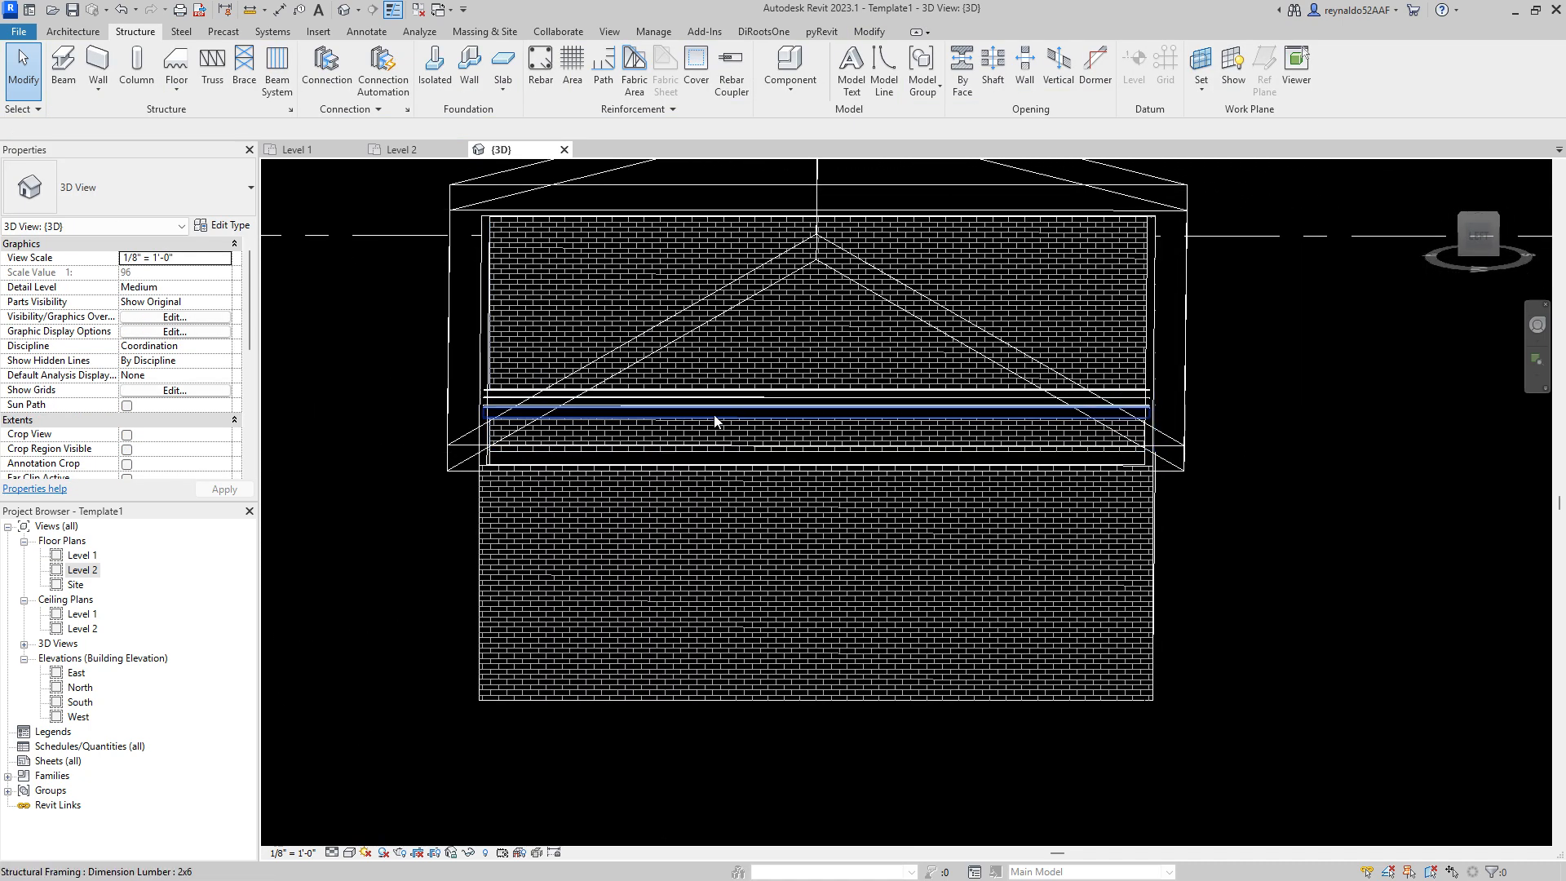
{"action": "mouse_move", "coordinate": [366, 613]}
{"action": "middle_mouse_down", "text": "shift"}
{"action": "mouse_move", "coordinate": [451, 741]}
{"action": "mouse_move", "coordinate": [566, 685]}
{"action": "mouse_move", "coordinate": [653, 681]}
{"action": "mouse_move", "coordinate": [668, 643]}
{"action": "mouse_move", "coordinate": [540, 618]}
{"action": "middle_mouse_up", "text": "shift"}
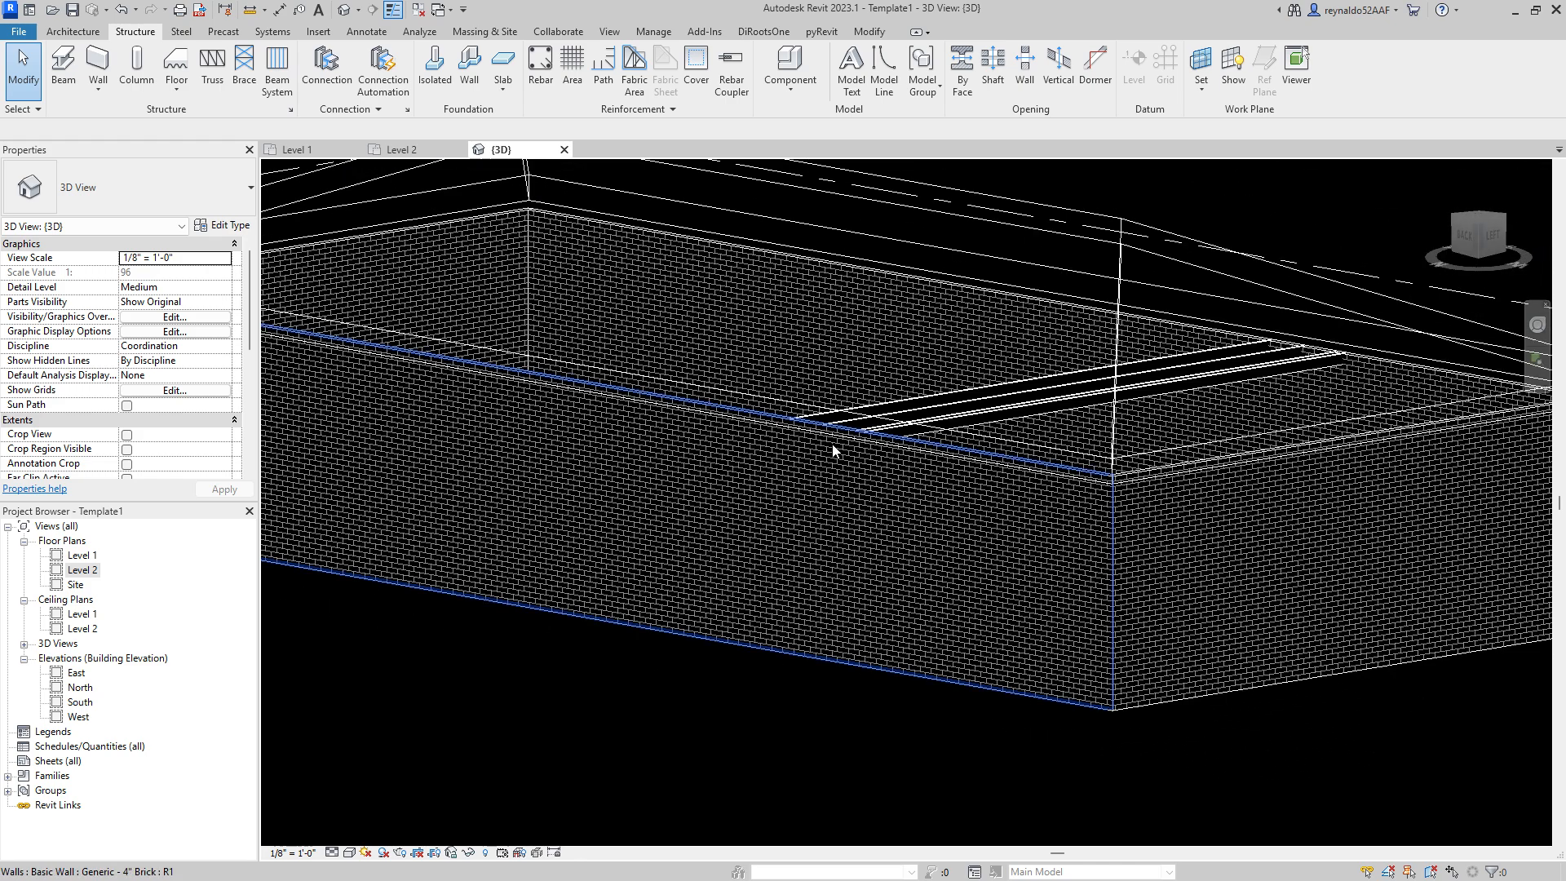
{"action": "scroll", "coordinate": [995, 375], "scroll_direction": "down", "scroll_amount": 4}
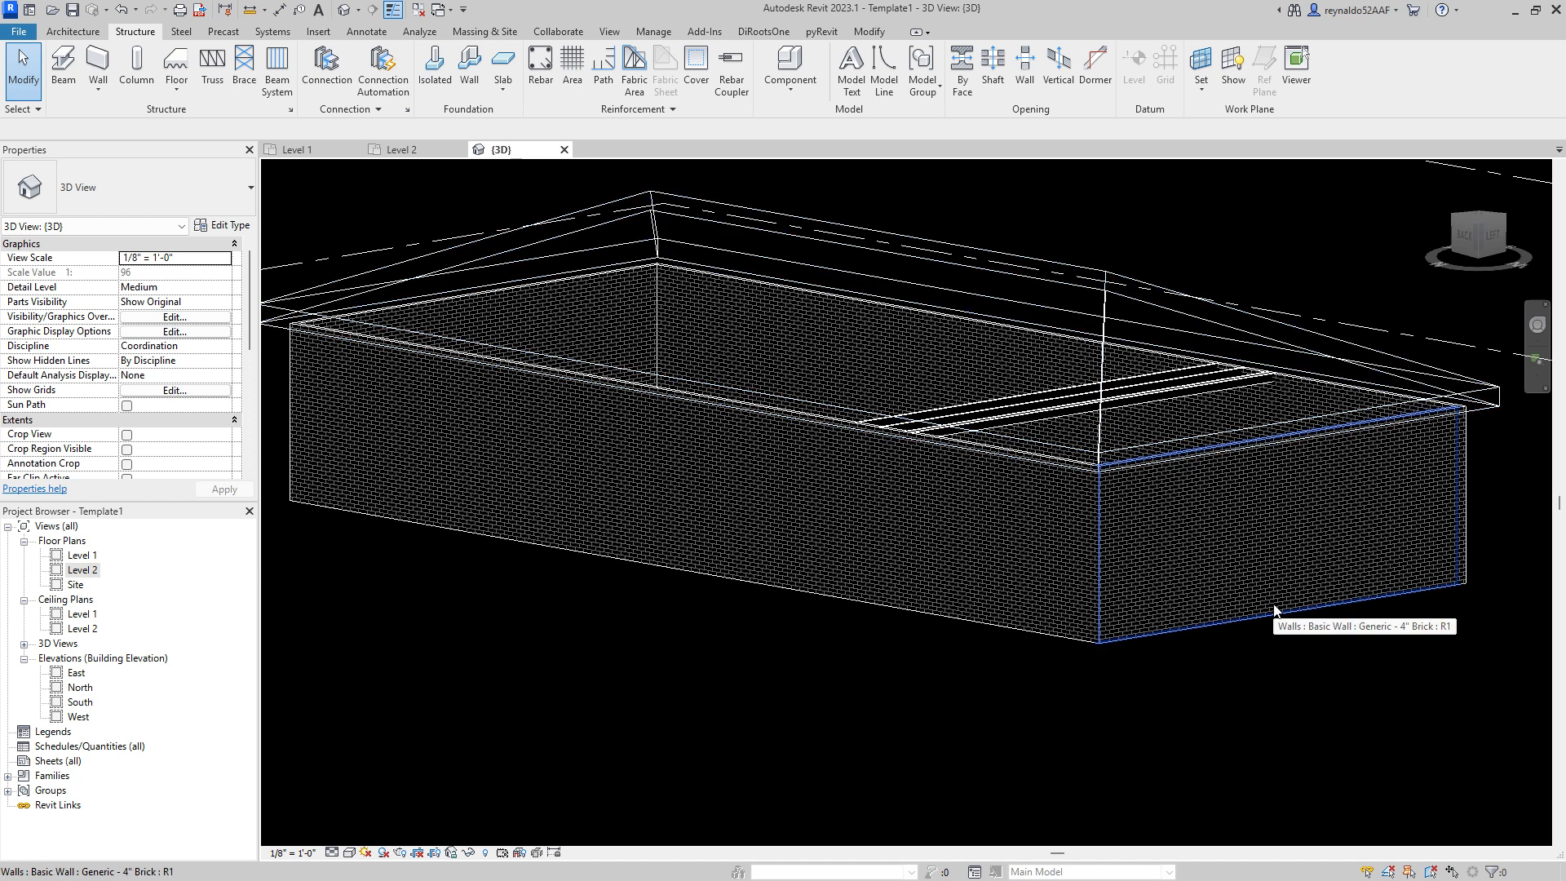
{"action": "scroll", "coordinate": [1056, 403], "scroll_direction": "up", "scroll_amount": 2}
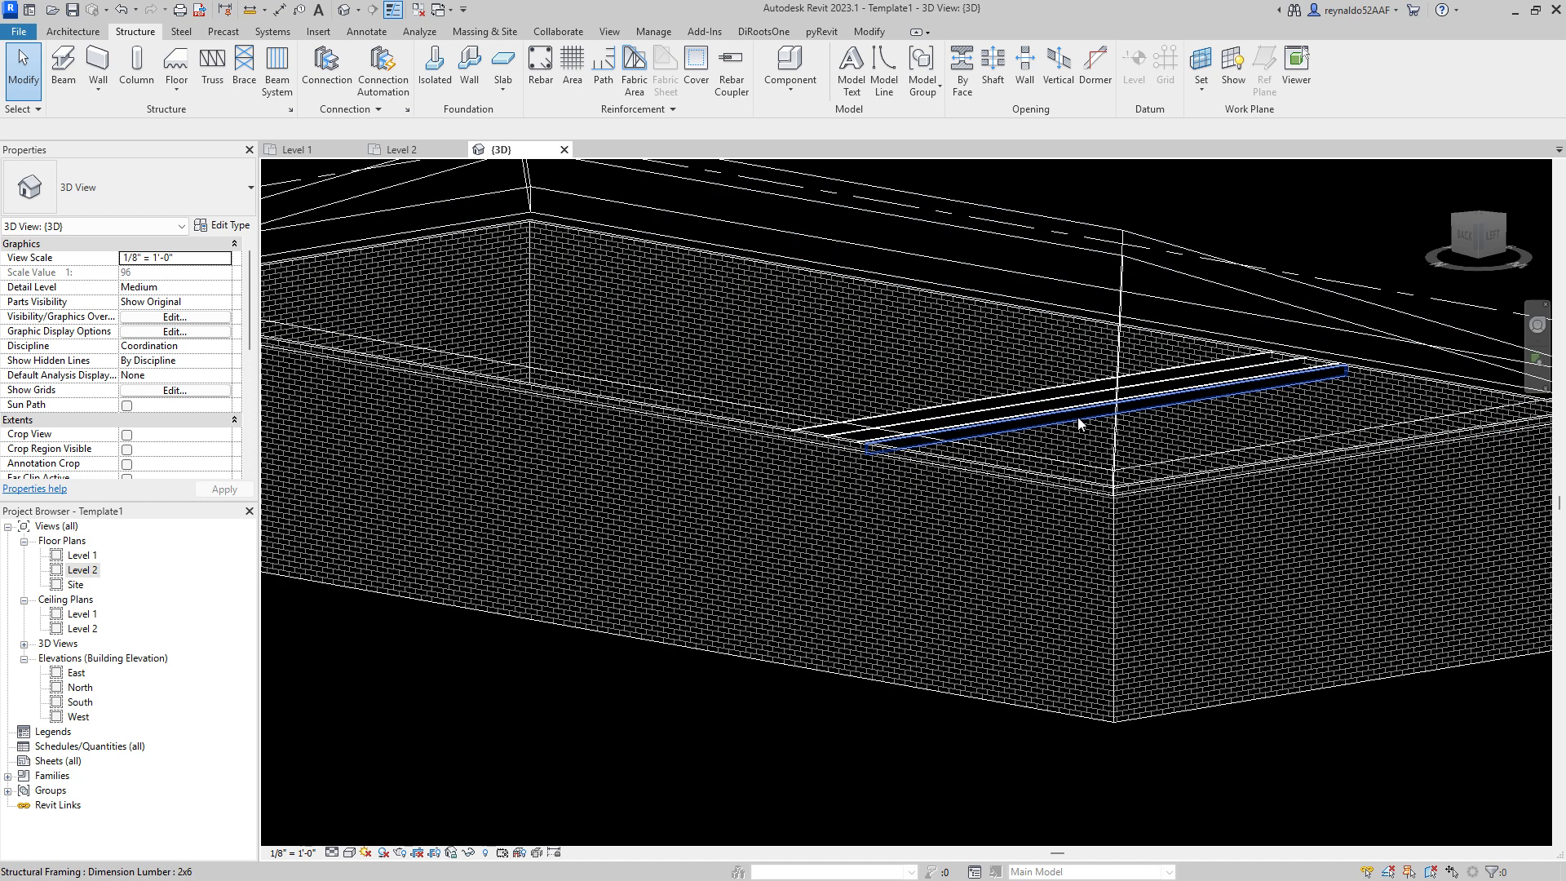
{"action": "scroll", "coordinate": [1079, 424], "scroll_direction": "down", "scroll_amount": 2}
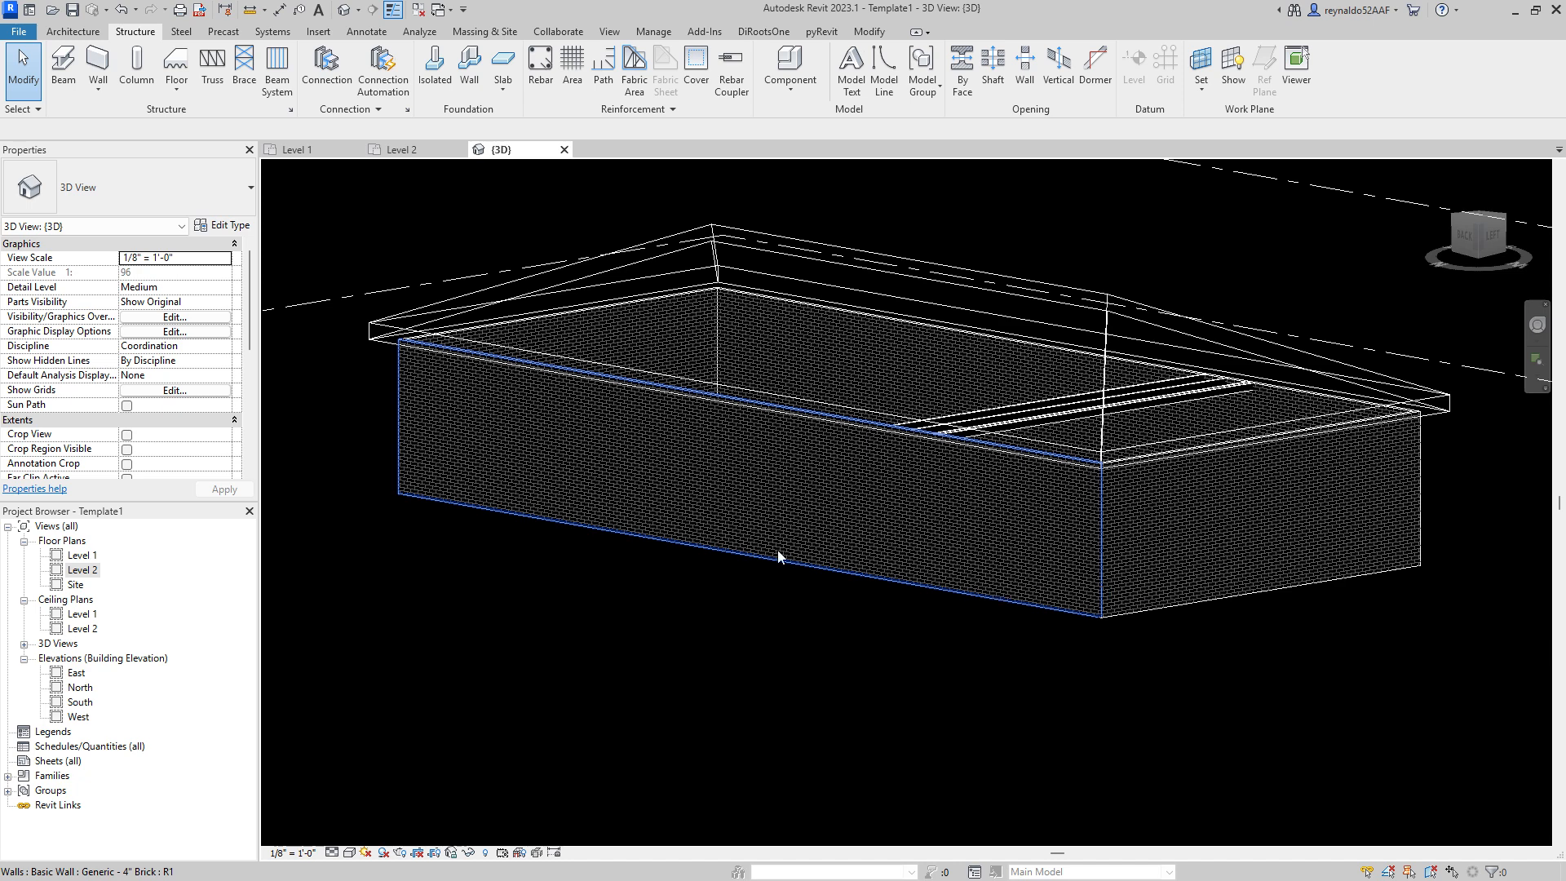
Step: In the Level 2 plan, cut a section north-south across the middle of the building, facing east, with its far clip close to the line
{"action": "left_click", "coordinate": [406, 153]}
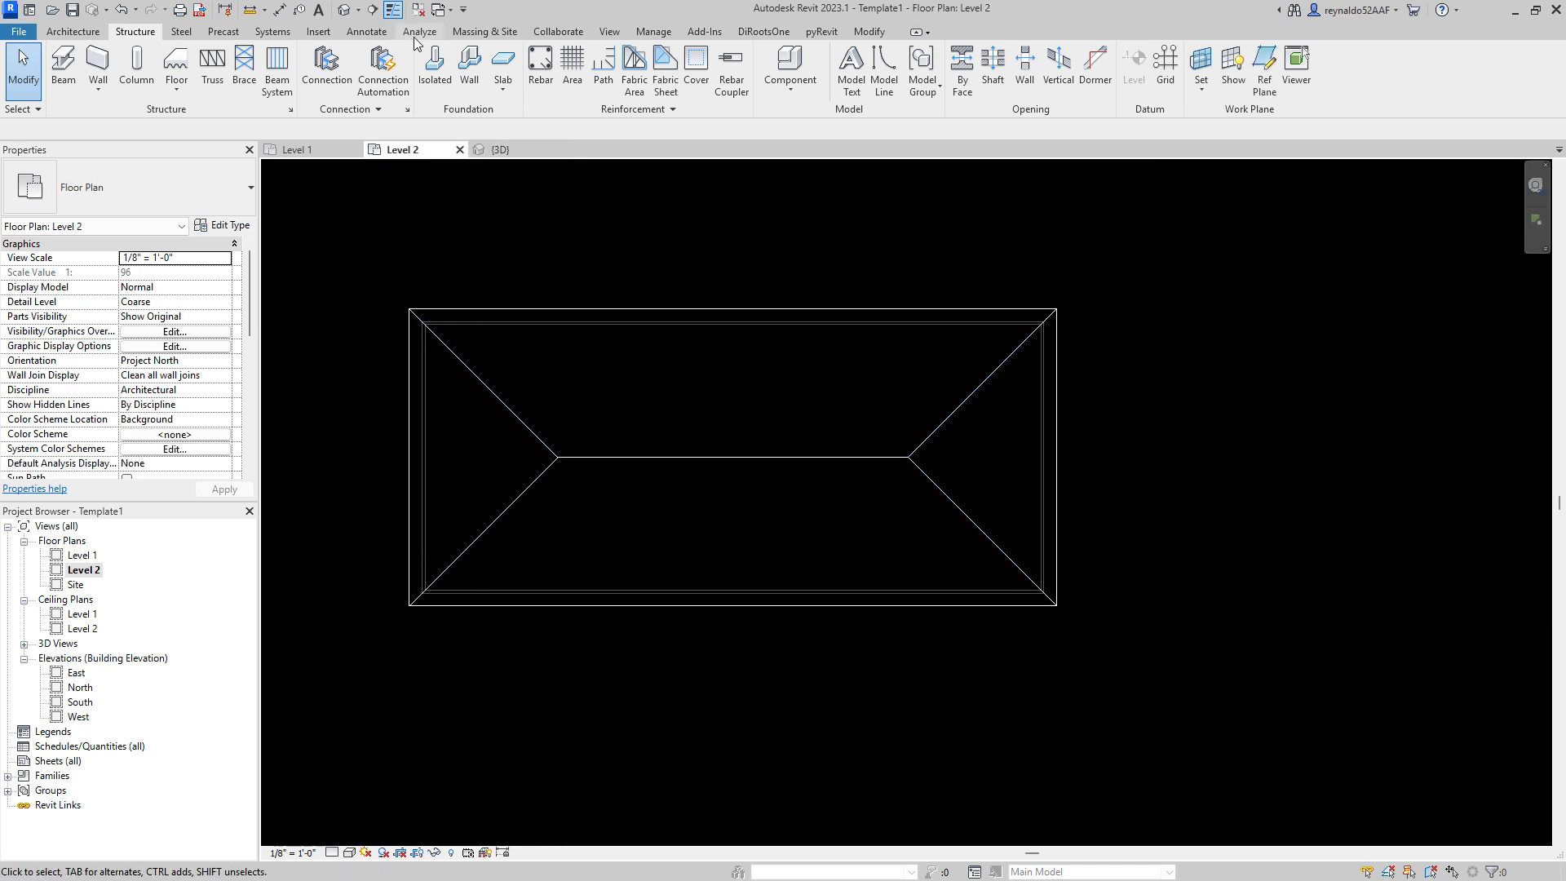
{"action": "left_click", "coordinate": [372, 10]}
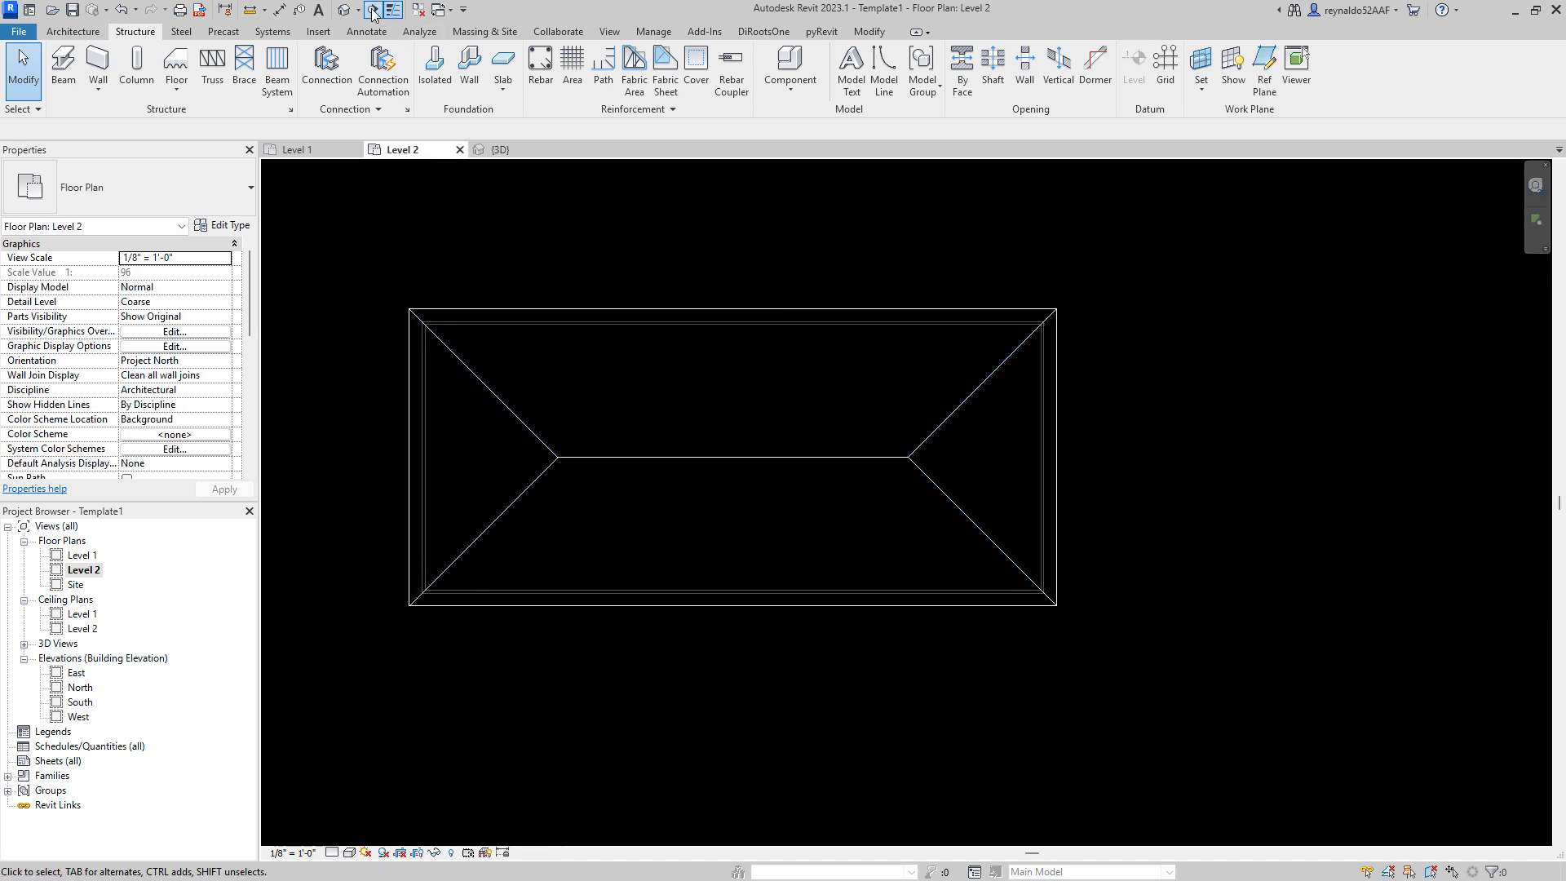
{"action": "left_click", "coordinate": [766, 263]}
{"action": "left_click", "coordinate": [767, 667]}
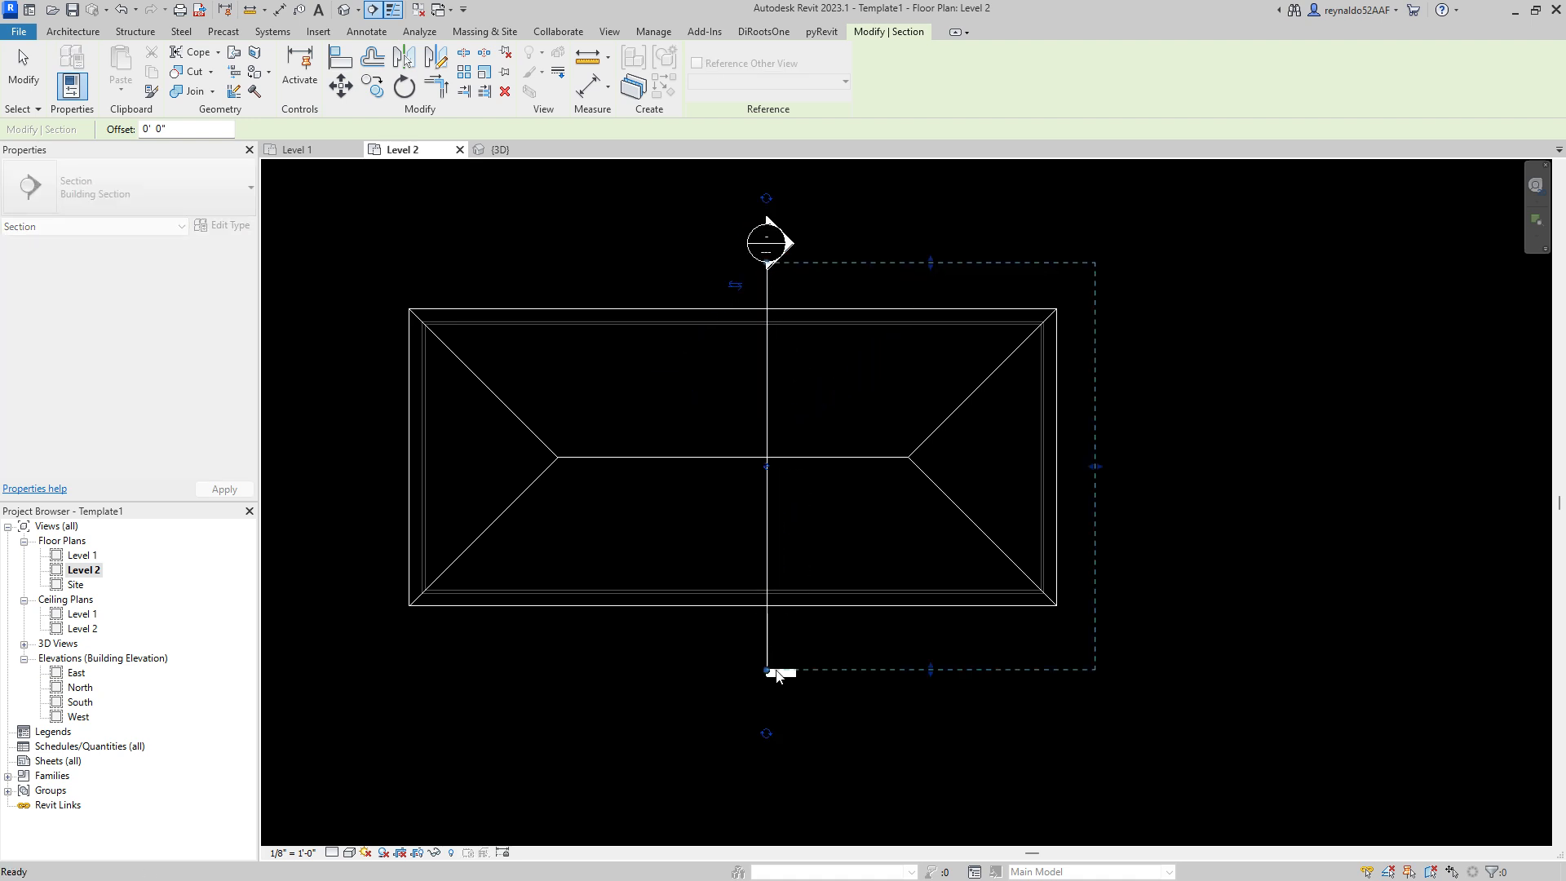
{"action": "key", "text": "Escape"}
{"action": "left_click_drag", "start_coordinate": [1094, 469], "coordinate": [776, 440]}
{"action": "left_click", "coordinate": [1131, 189]}
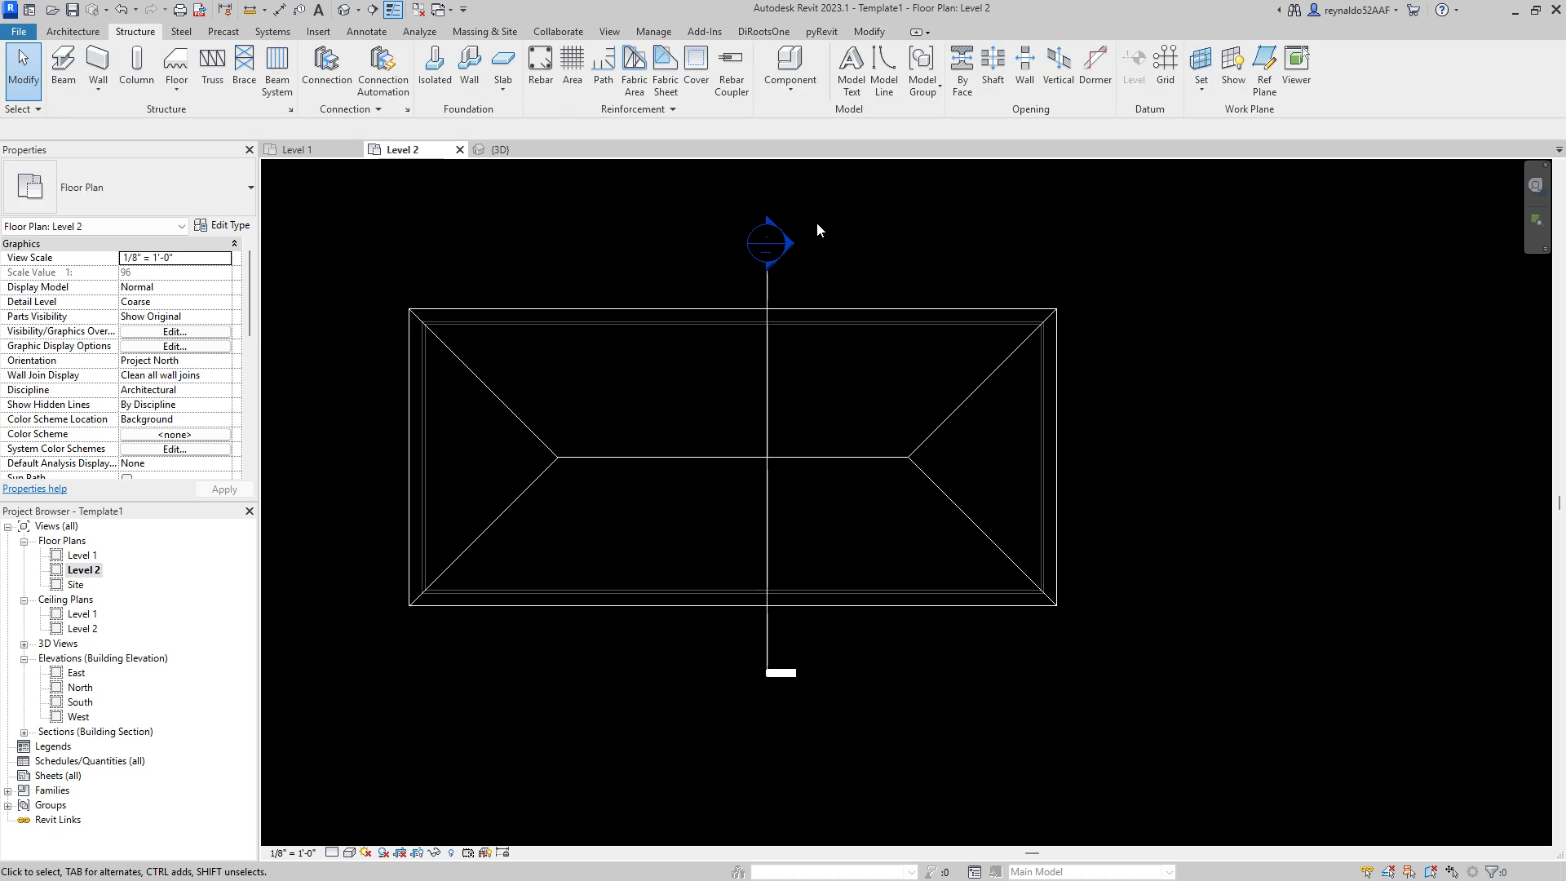
Step: Open the new building section's view and set its detail level to Fine
{"action": "double_click", "coordinate": [767, 243]}
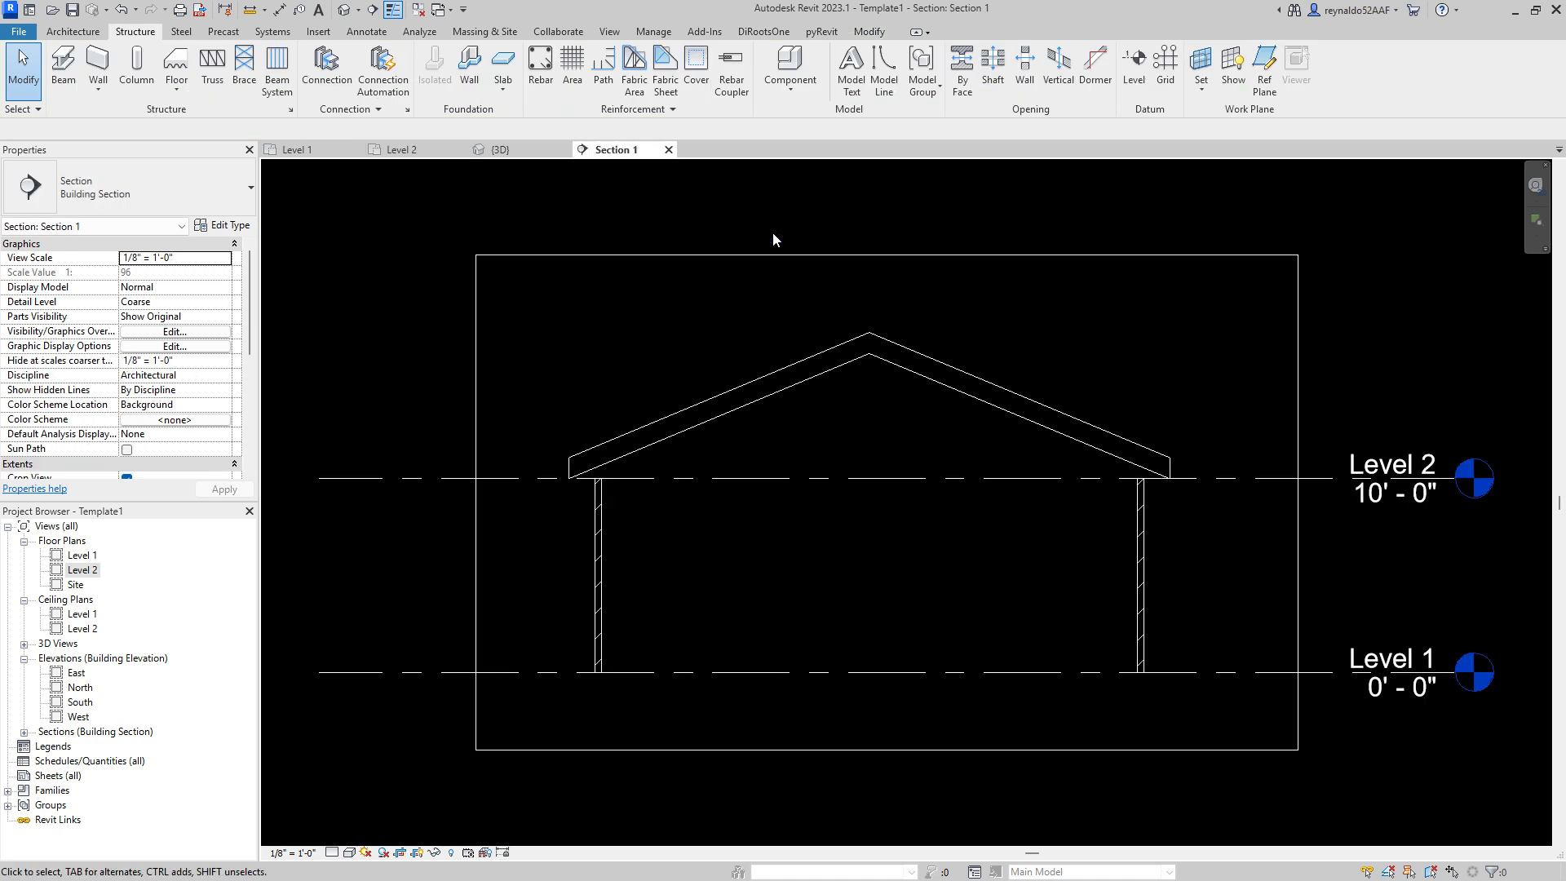
{"action": "left_click", "coordinate": [330, 852]}
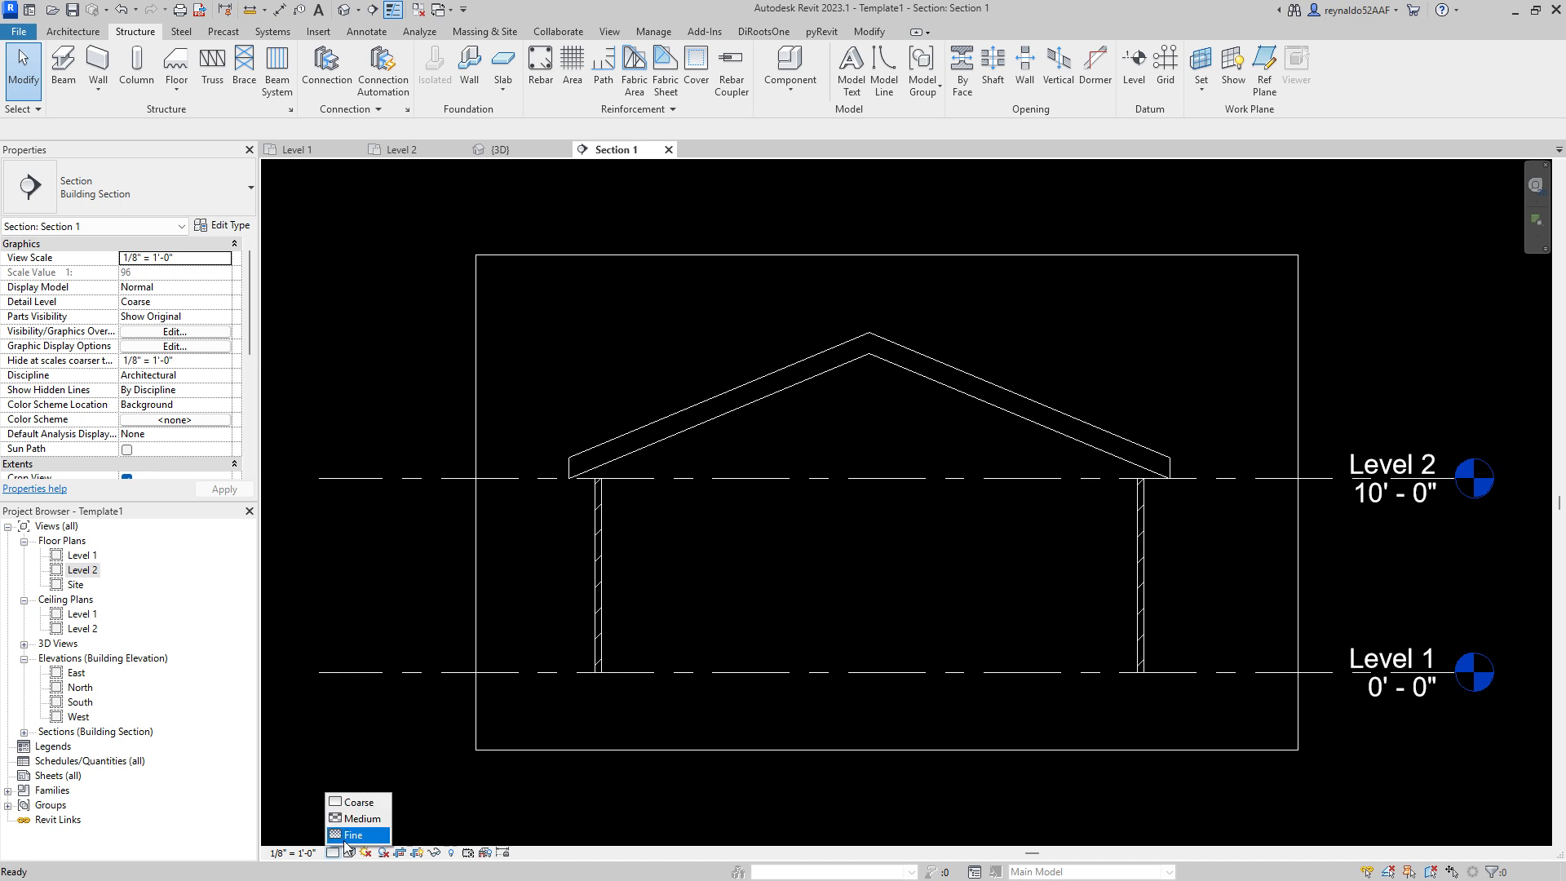
{"action": "left_click", "coordinate": [359, 829]}
{"action": "scroll", "coordinate": [848, 440], "scroll_direction": "up", "scroll_amount": 1}
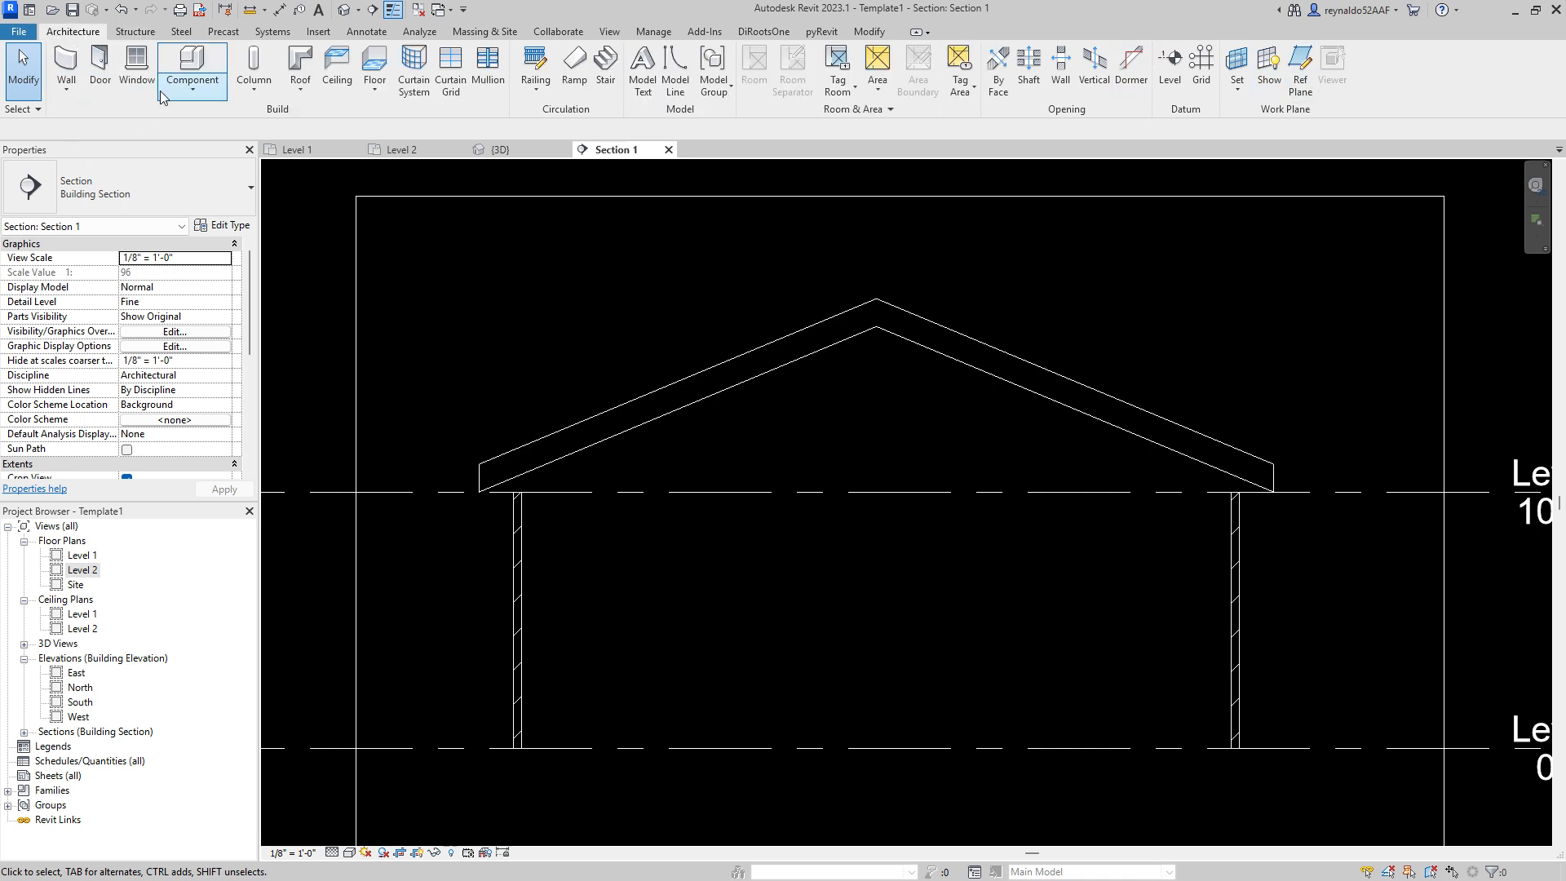
Step: Create a reference plane by picking the upper edge of the roof's north slope in the section view
{"action": "left_click", "coordinate": [134, 31]}
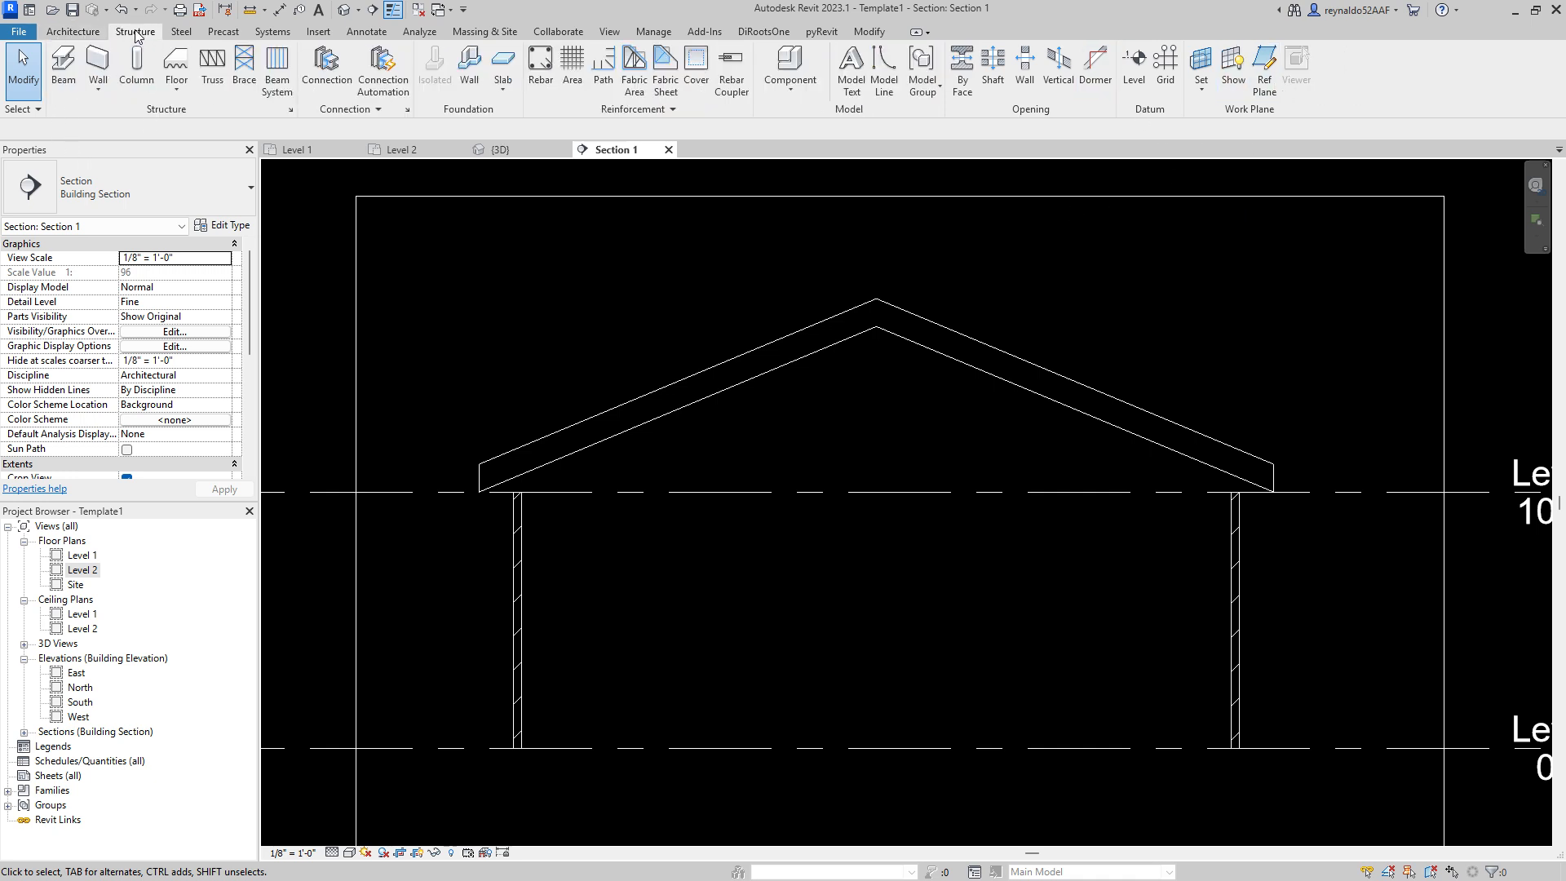
{"action": "left_click", "coordinate": [1201, 93]}
{"action": "left_click", "coordinate": [1264, 71]}
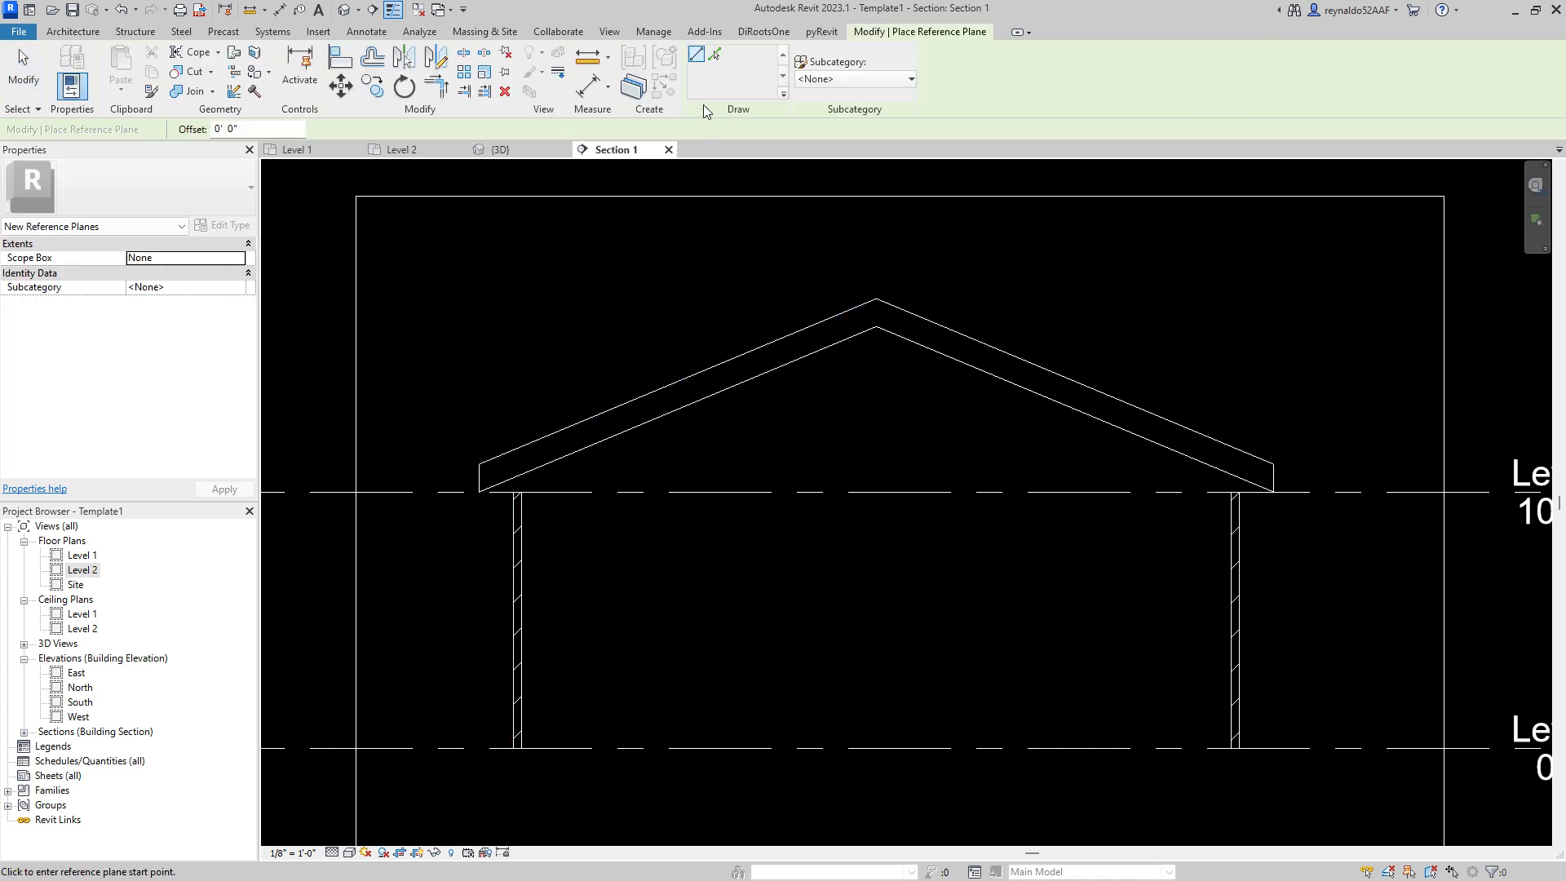
{"action": "left_click", "coordinate": [714, 59]}
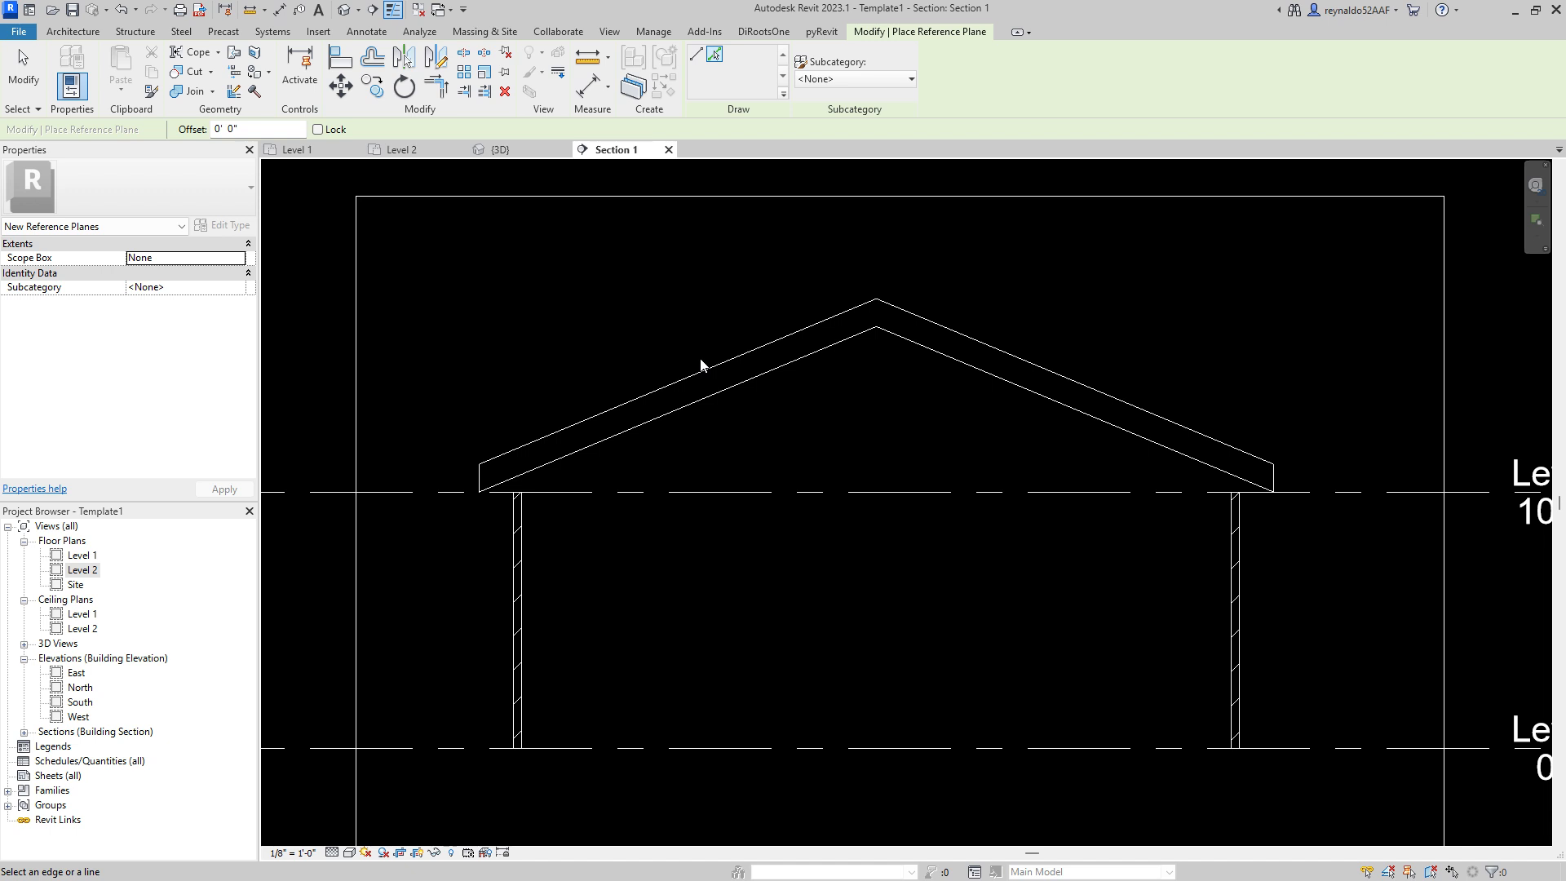
{"action": "scroll", "coordinate": [702, 384], "scroll_direction": "up", "scroll_amount": 2}
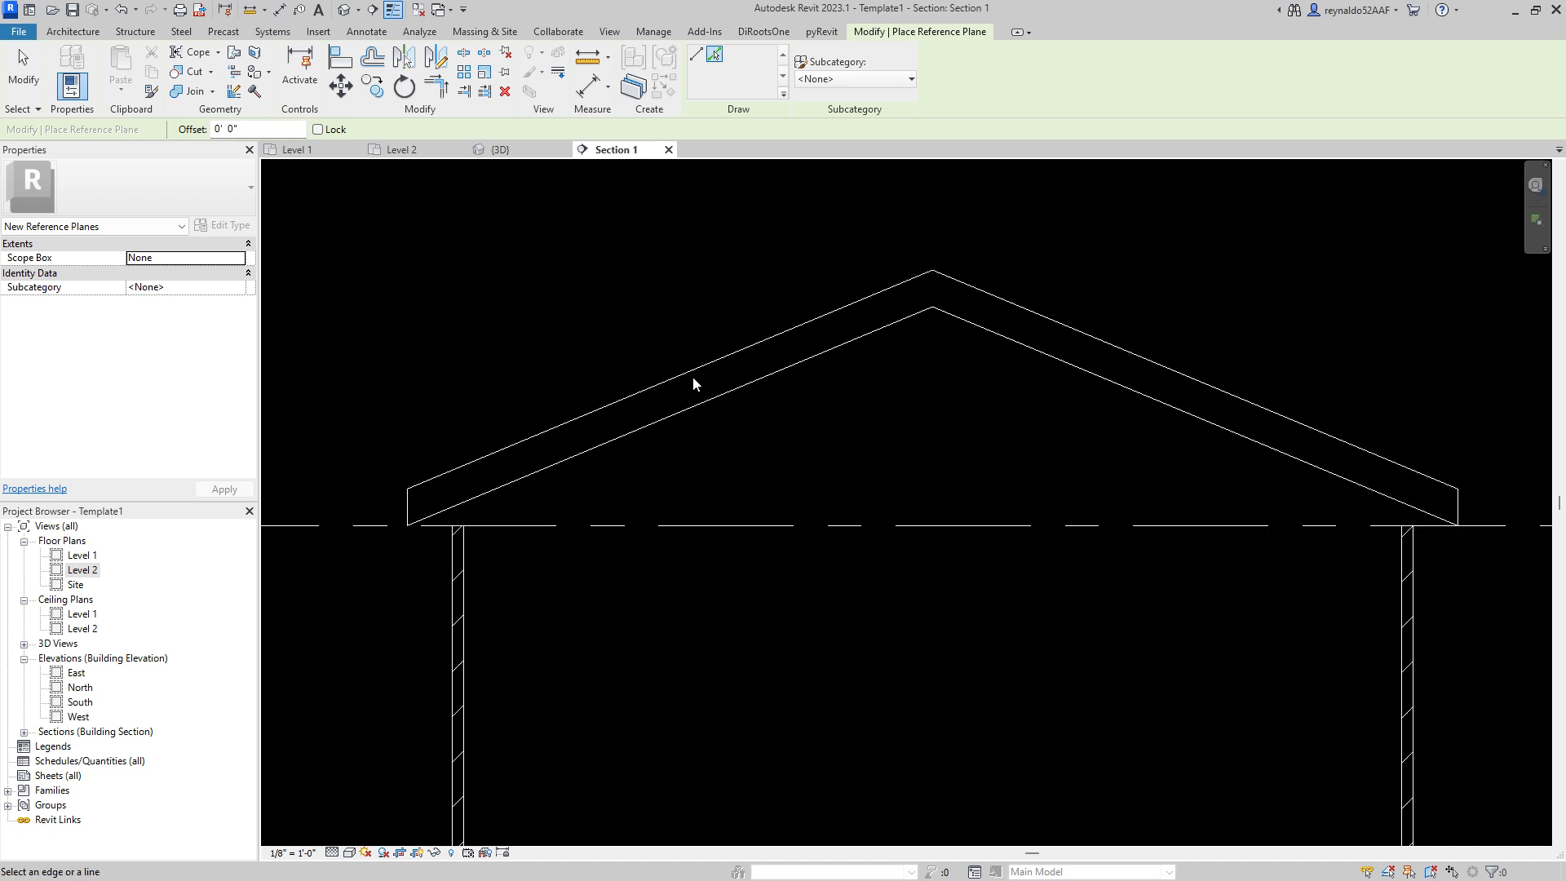
{"action": "left_click", "coordinate": [691, 376]}
{"action": "scroll", "coordinate": [1037, 291], "scroll_direction": "up", "scroll_amount": 2}
{"action": "scroll", "coordinate": [999, 269], "scroll_direction": "down", "scroll_amount": 1}
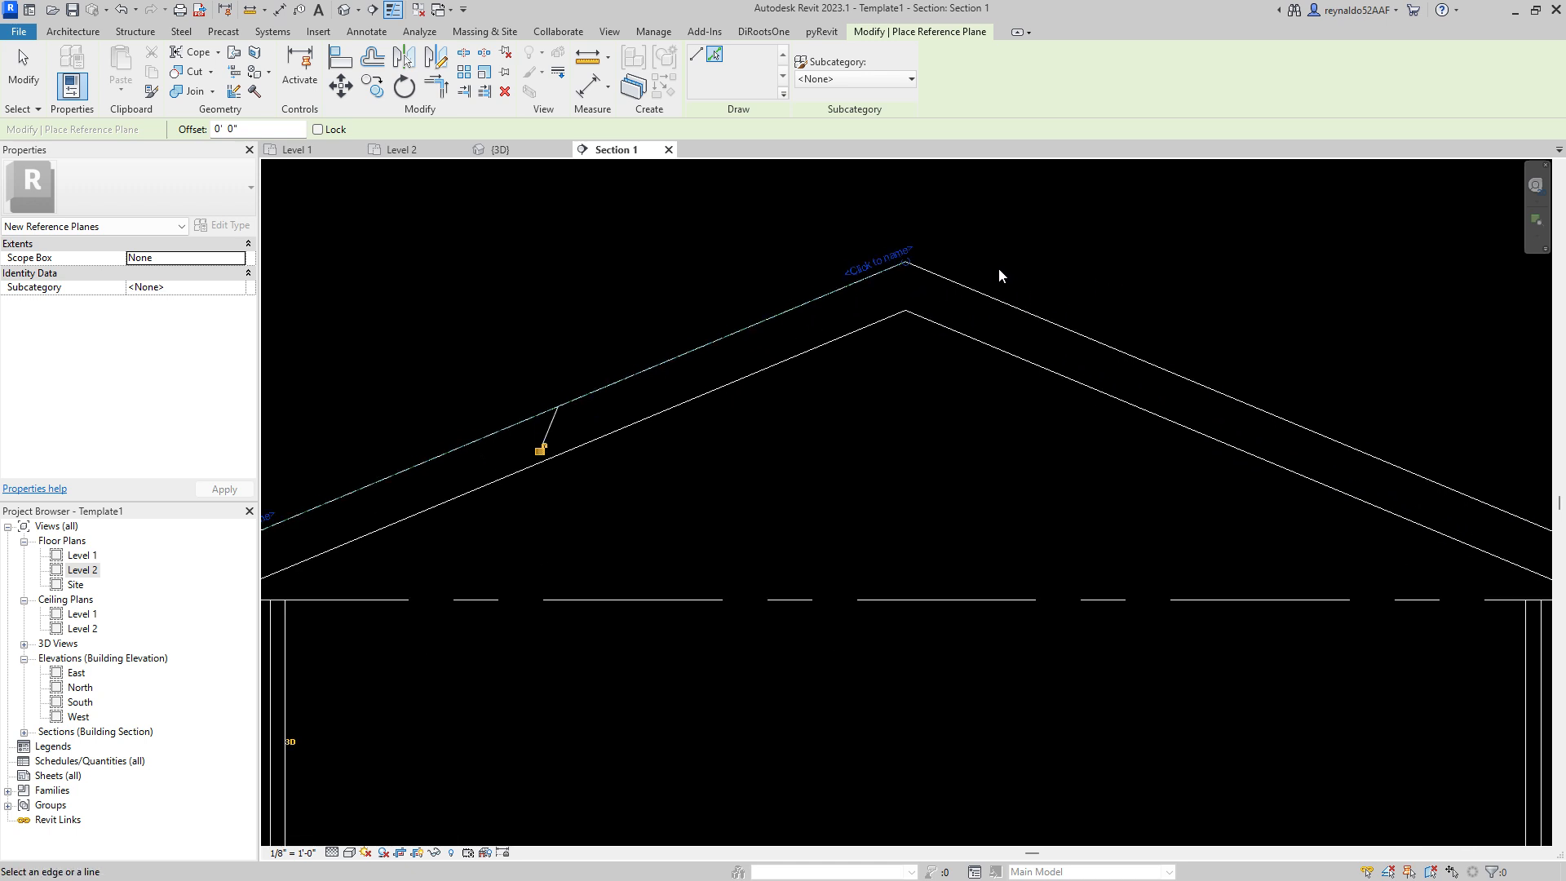
Step: Extend both ends of the sloped reference plane, one past the ridge and the other past the eave
{"action": "left_click_drag", "start_coordinate": [906, 262], "coordinate": [1073, 197]}
{"action": "scroll", "coordinate": [1073, 198], "scroll_direction": "down", "scroll_amount": 2}
{"action": "left_click_drag", "start_coordinate": [424, 469], "coordinate": [317, 540]}
{"action": "scroll", "coordinate": [1107, 206], "scroll_direction": "up", "scroll_amount": 2}
{"action": "middle_click_drag", "start_coordinate": [1028, 205], "coordinate": [1000, 305]}
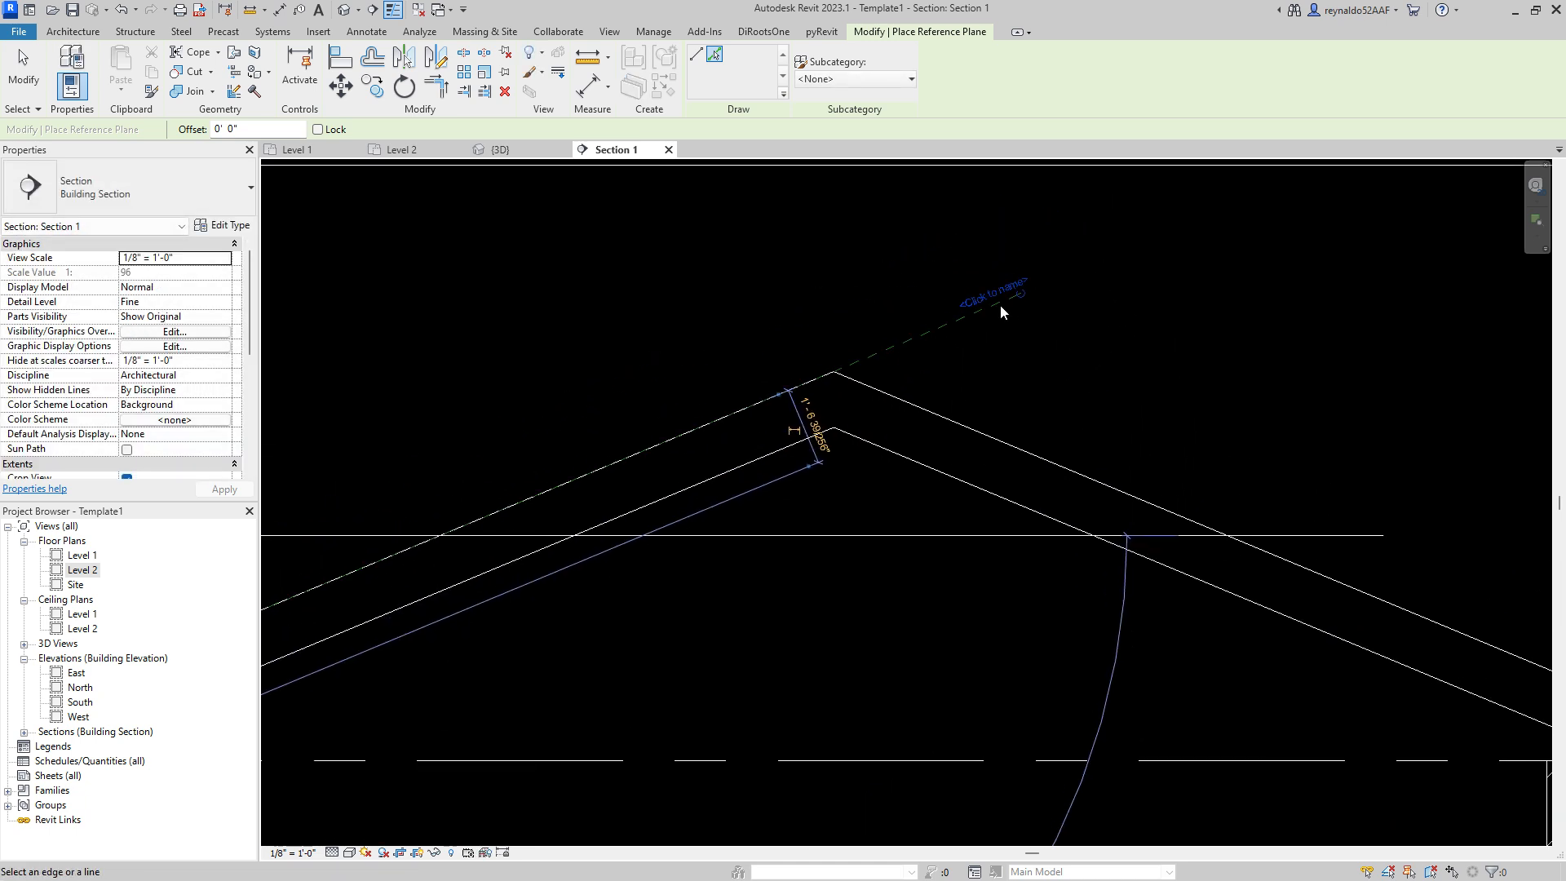
Step: Name the sloped reference plane "Roof Slope"
{"action": "left_click", "coordinate": [981, 298]}
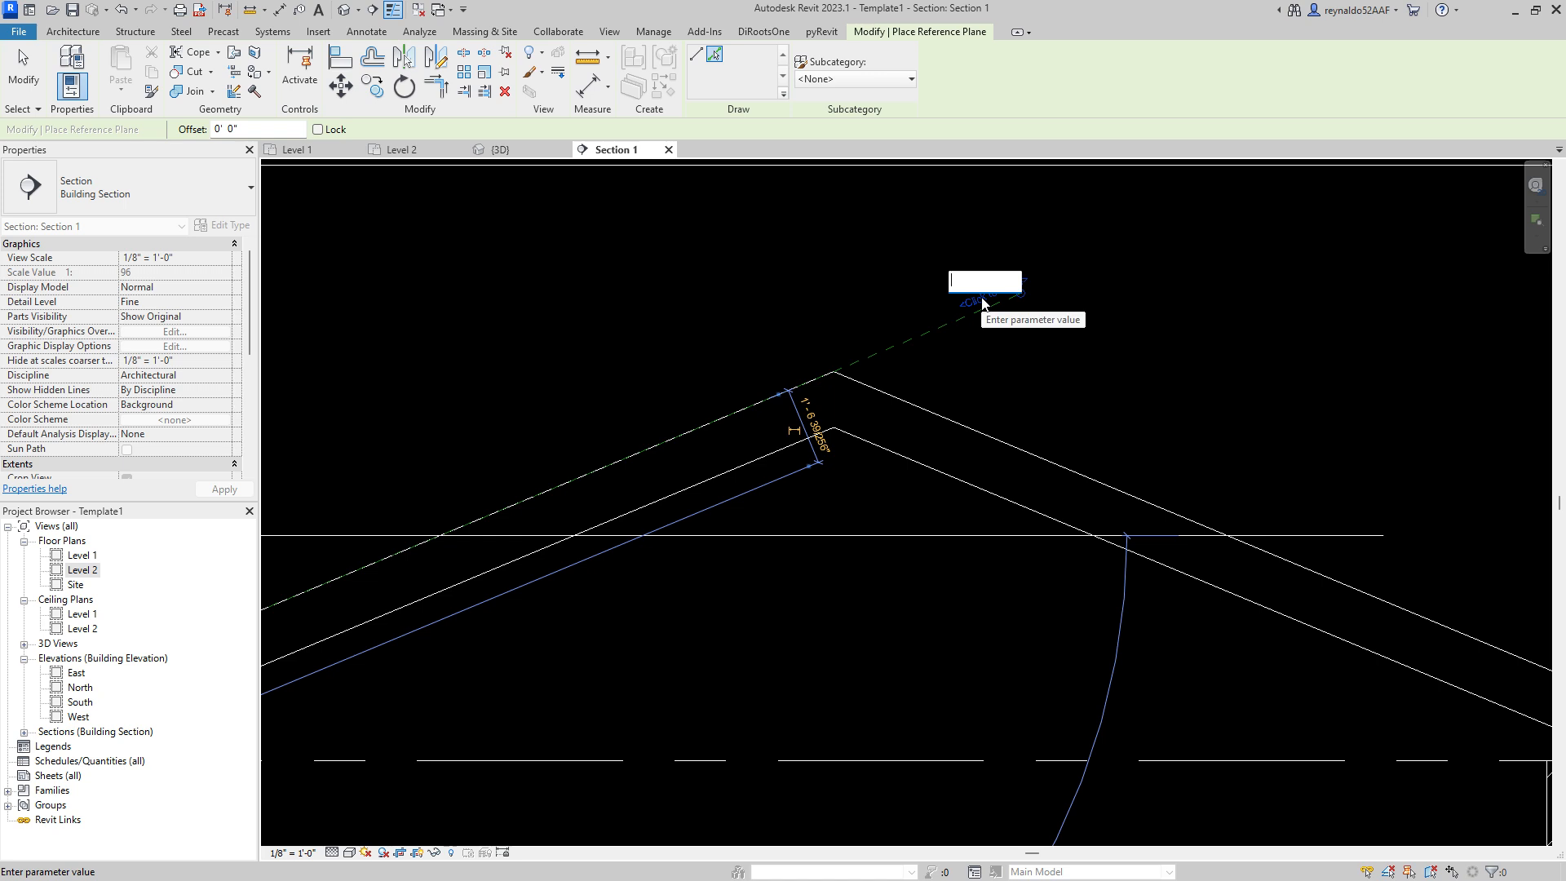
{"action": "type", "text": "Roof S"}
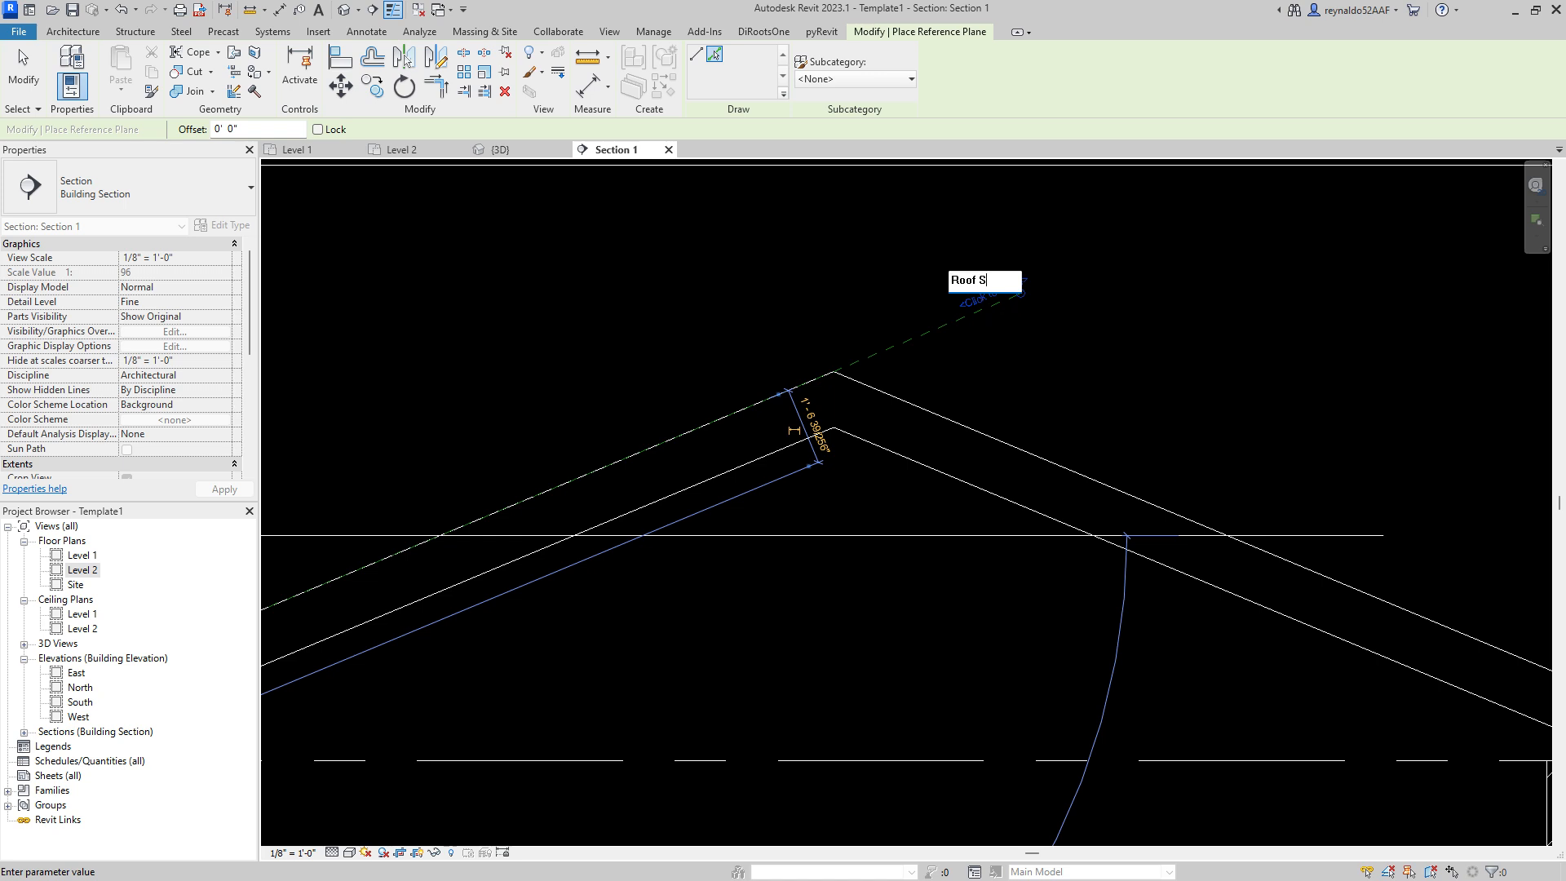
{"action": "type", "text": "lope"}
{"action": "key", "text": "Return"}
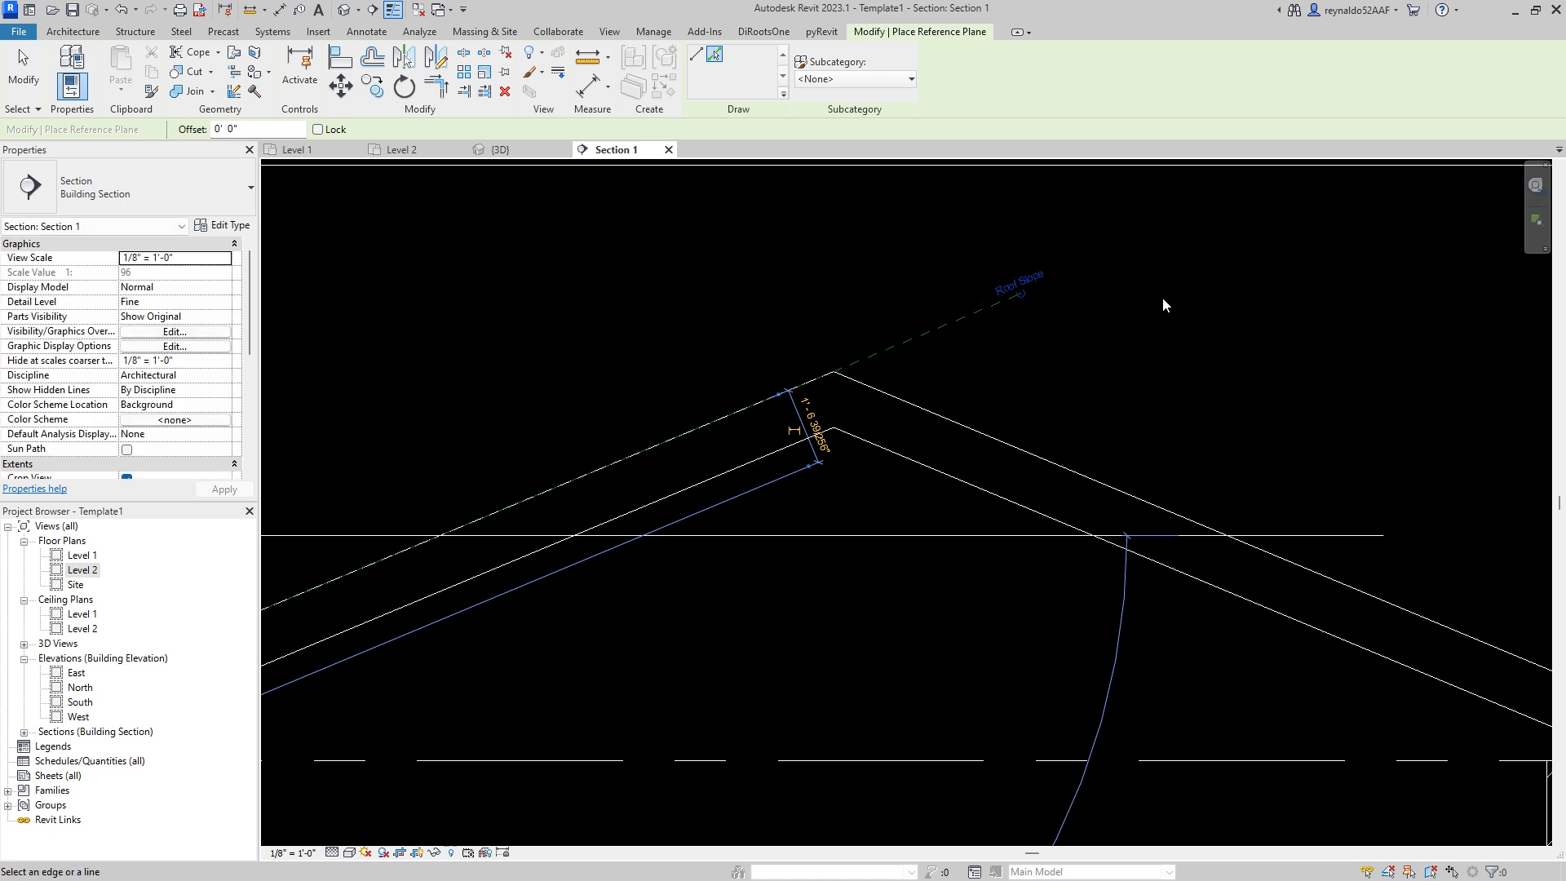
Step: Look over the whole section, check the section line in the Level 2 plan, and return to Section 1
{"action": "scroll", "coordinate": [1108, 291], "scroll_direction": "down", "scroll_amount": 2}
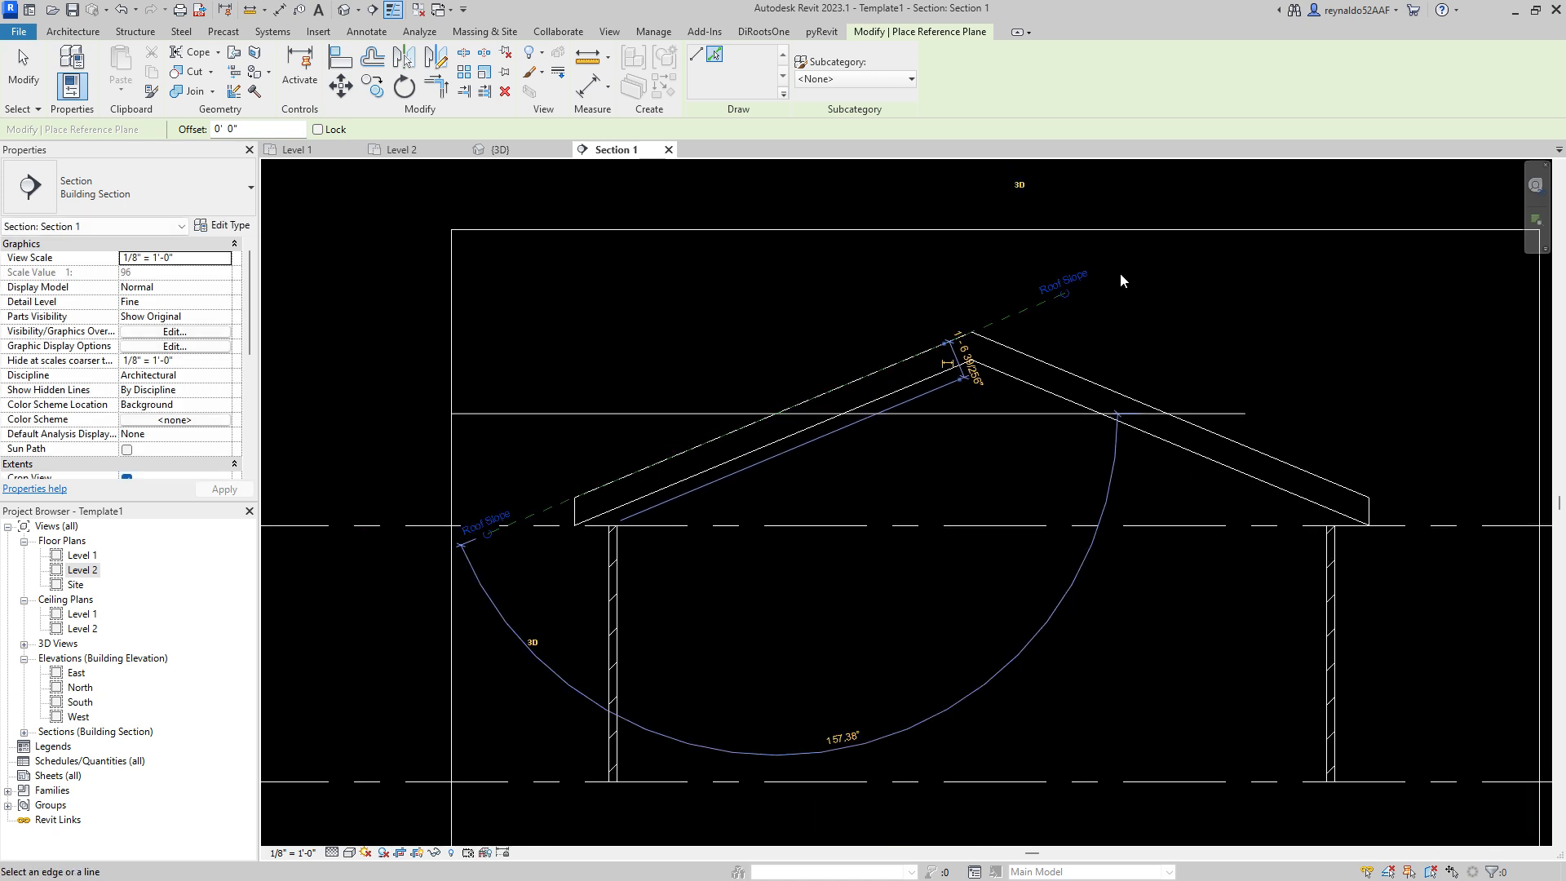
{"action": "scroll", "coordinate": [1119, 273], "scroll_direction": "down", "scroll_amount": 3}
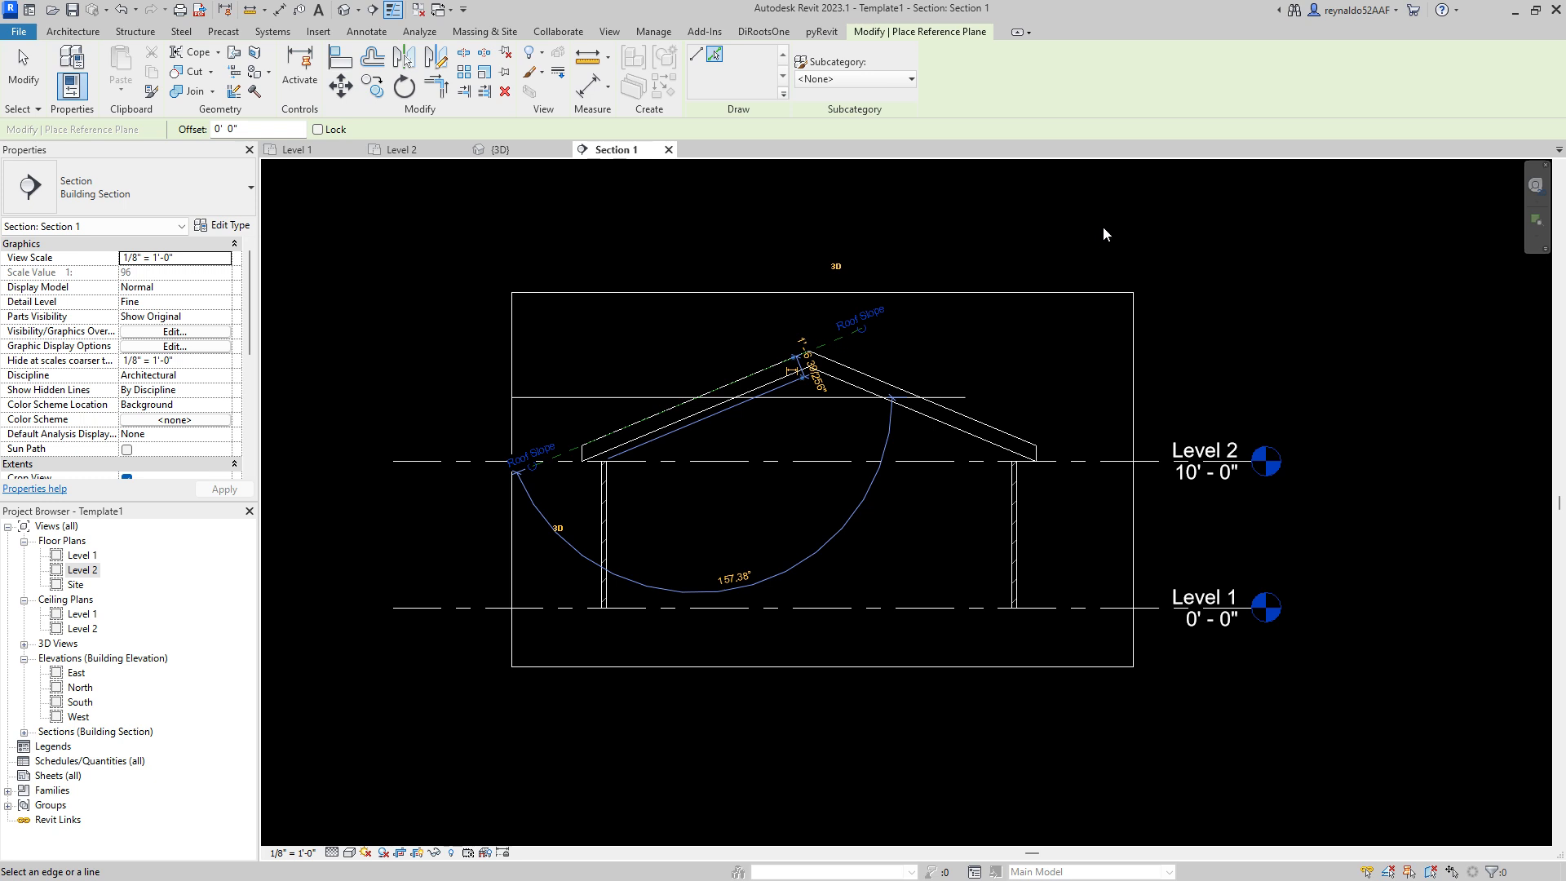
{"action": "left_click", "coordinate": [417, 148]}
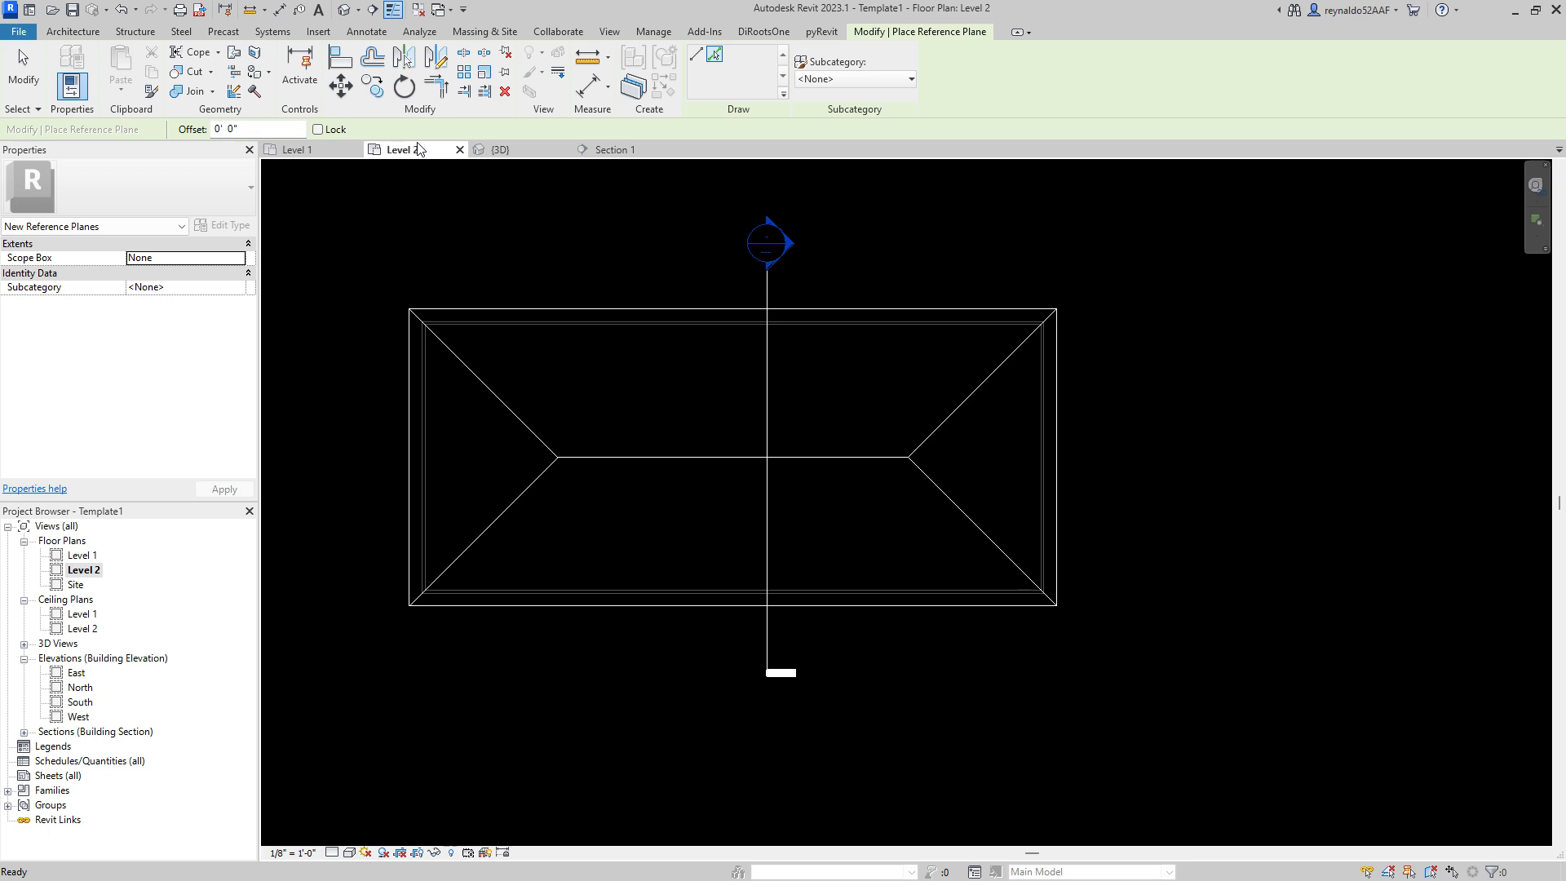
{"action": "left_click", "coordinate": [618, 155]}
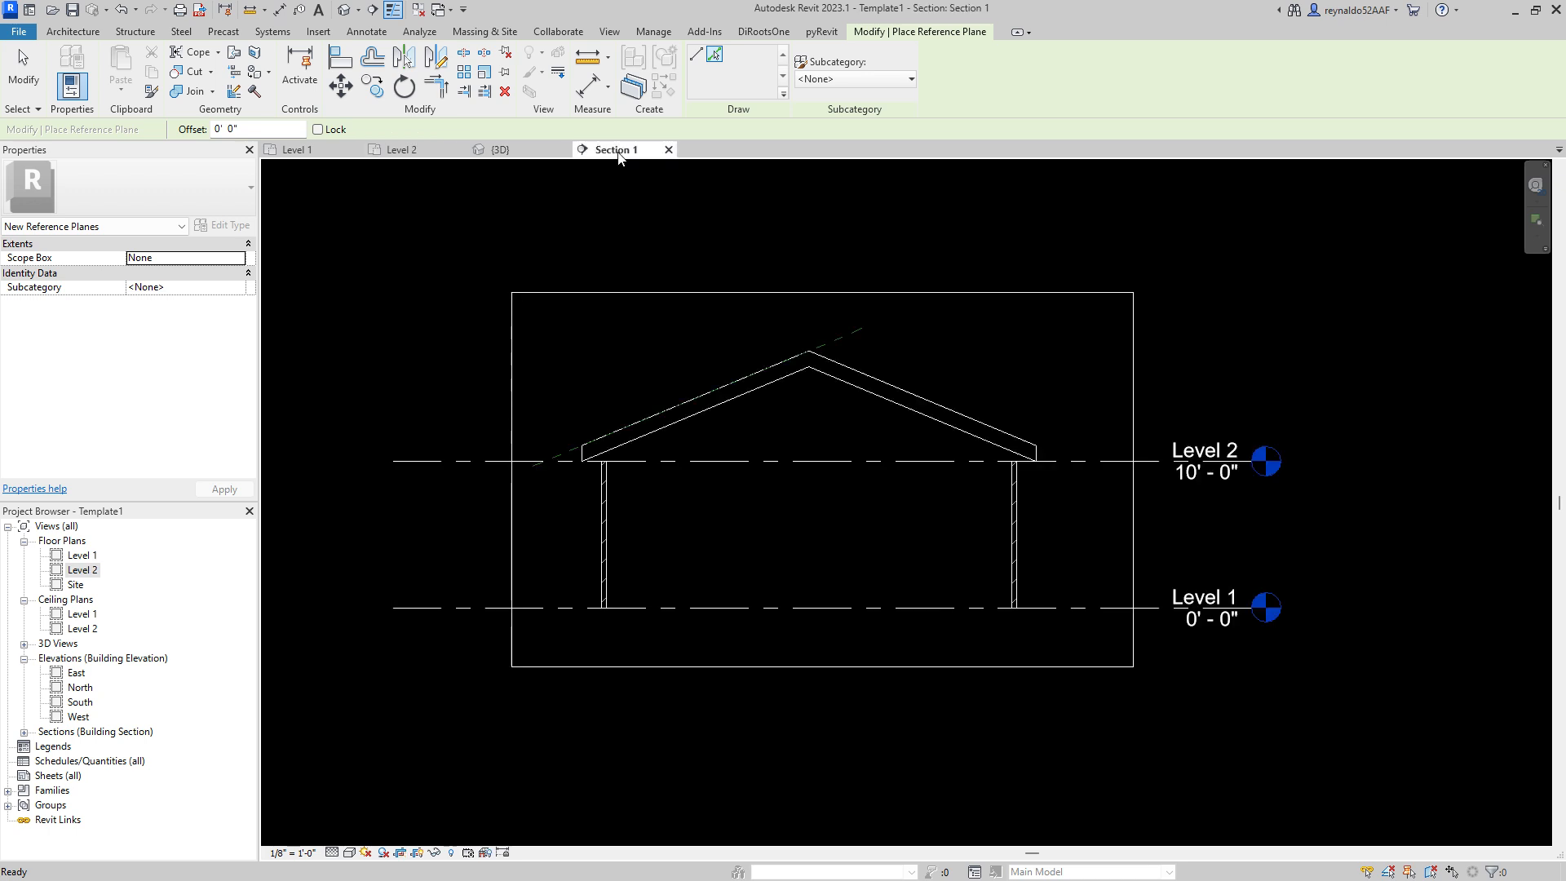
Step: Set the Level 2 plan's work plane to the reference plane "Roof Slope"
{"action": "left_click", "coordinate": [440, 157]}
{"action": "scroll", "coordinate": [767, 269], "scroll_direction": "up", "scroll_amount": 3}
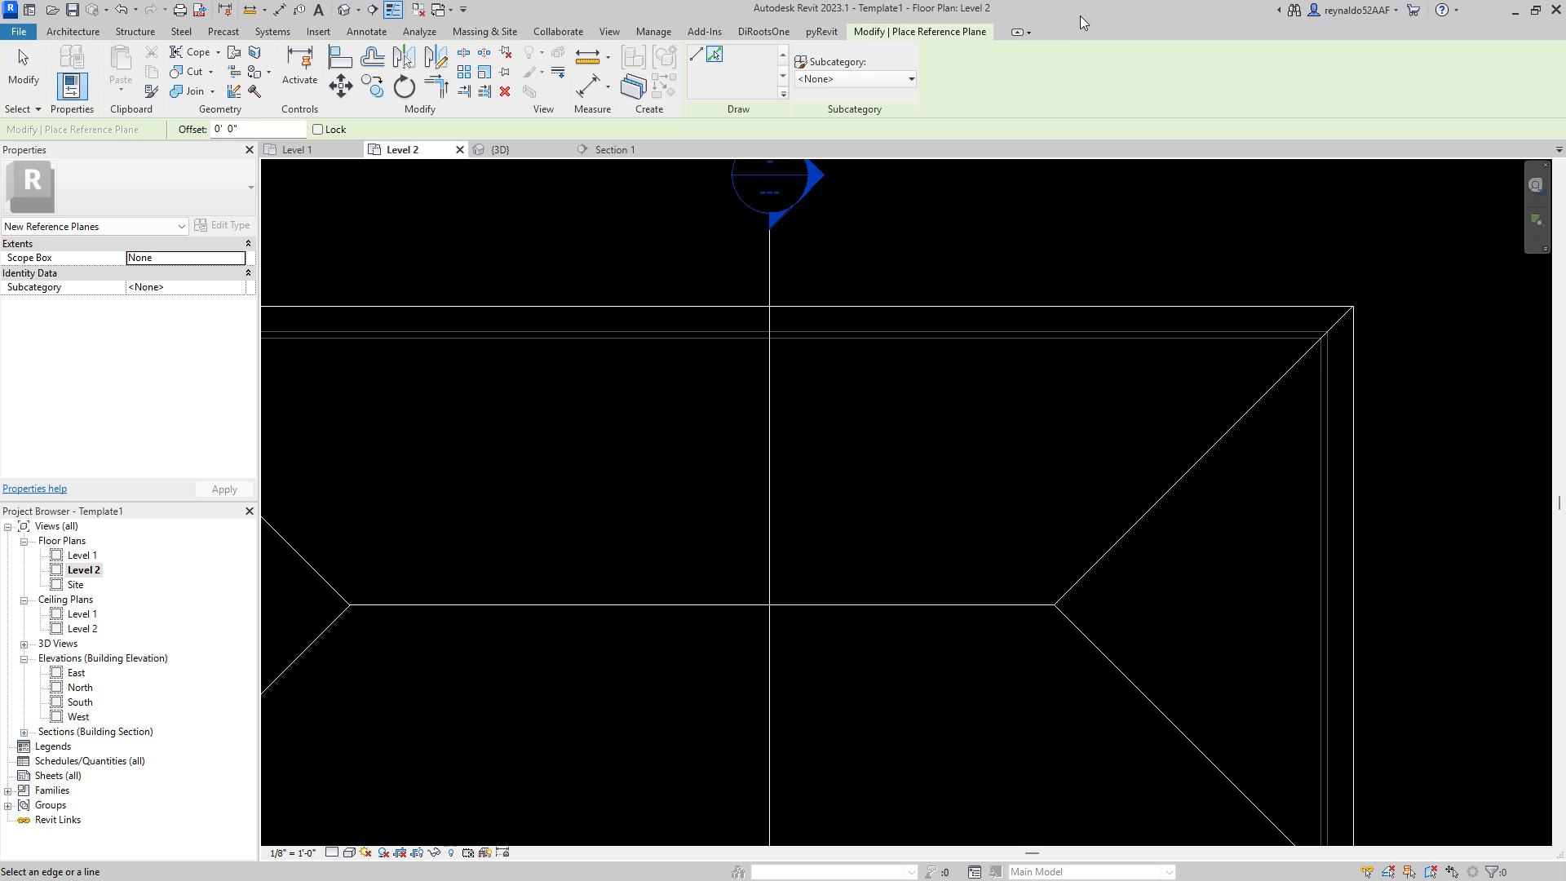
{"action": "left_click", "coordinate": [134, 31]}
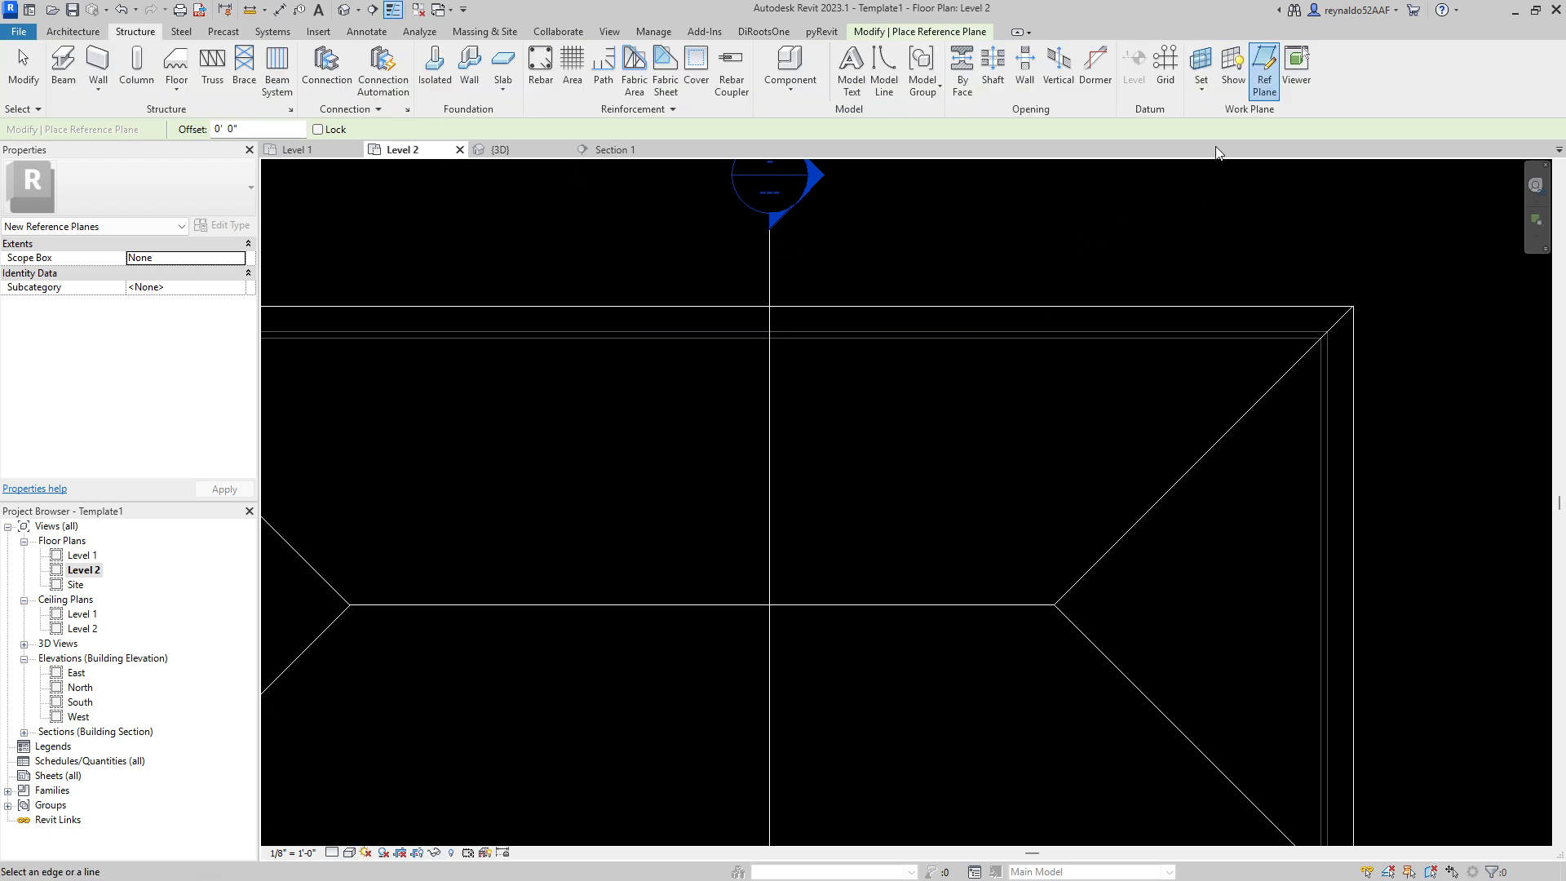
{"action": "left_click", "coordinate": [1202, 85]}
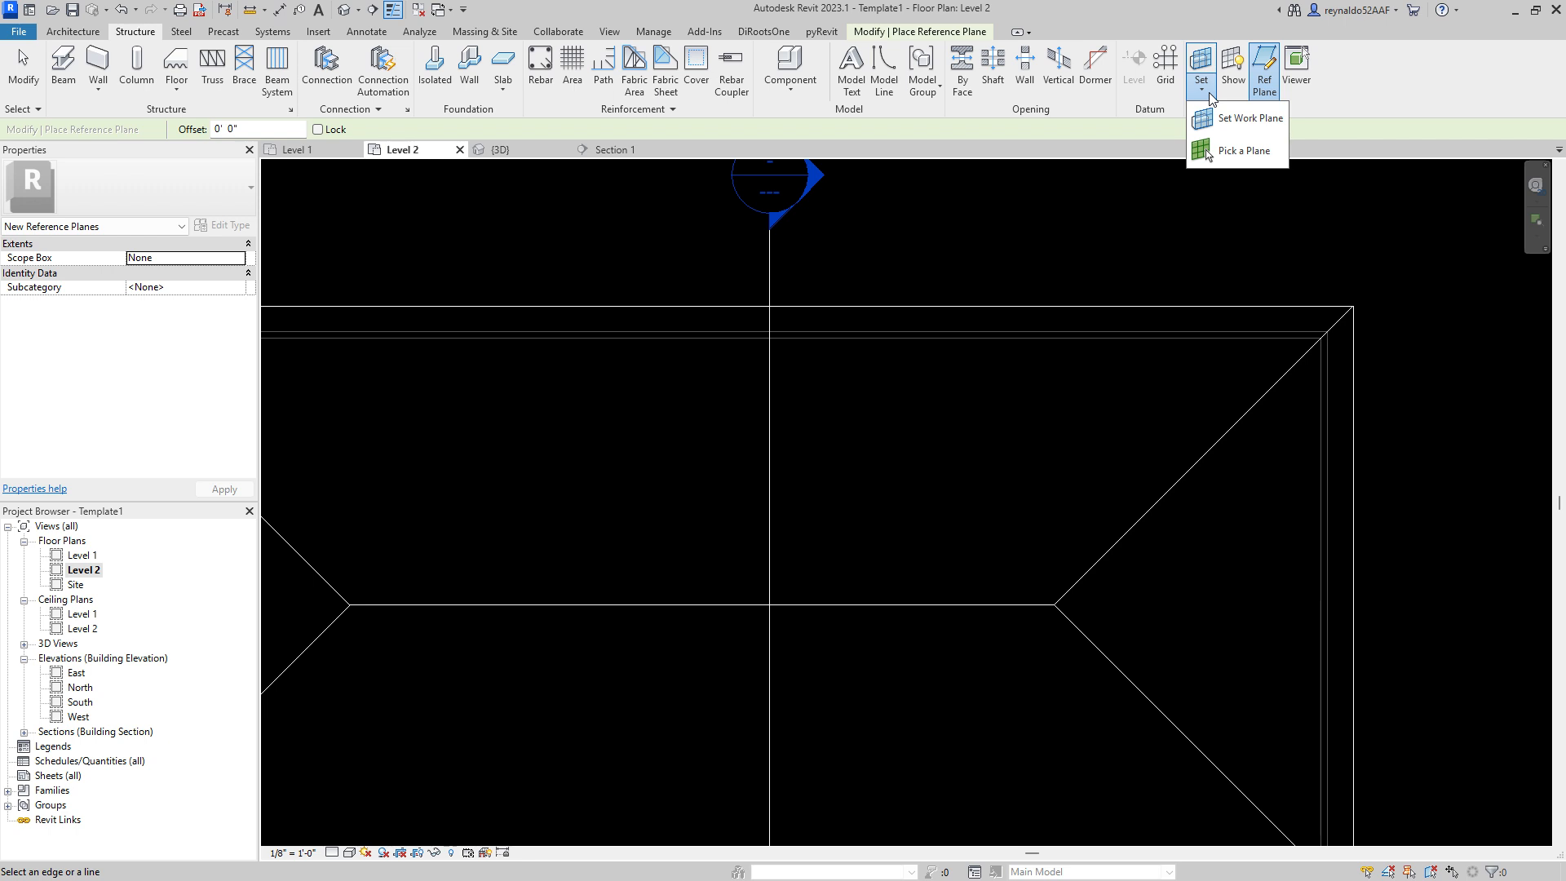
{"action": "left_click", "coordinate": [1232, 119]}
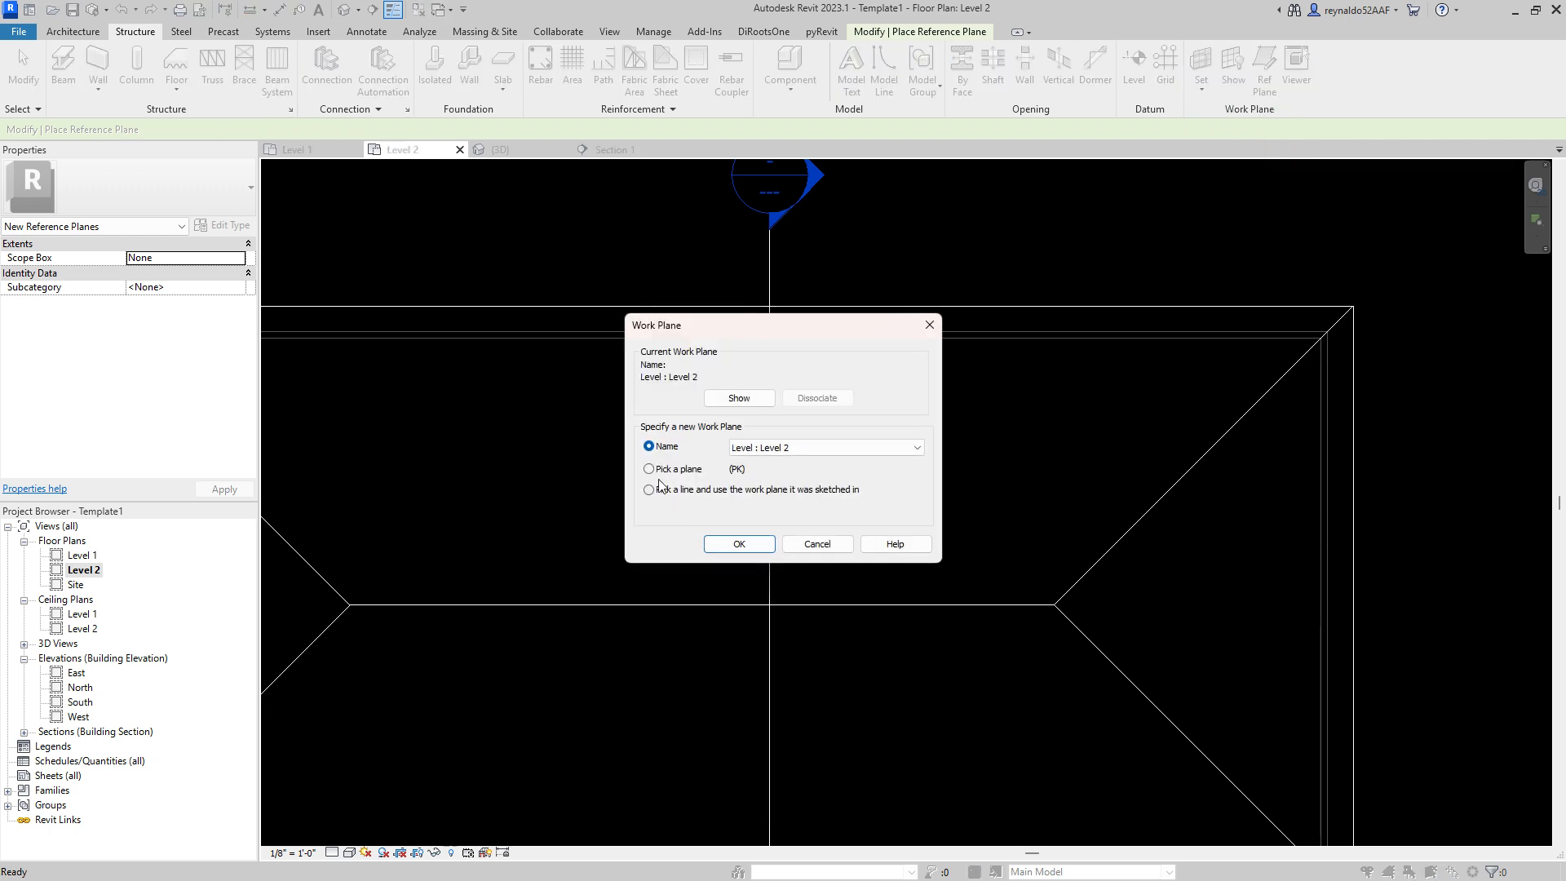
{"action": "left_click", "coordinate": [915, 450]}
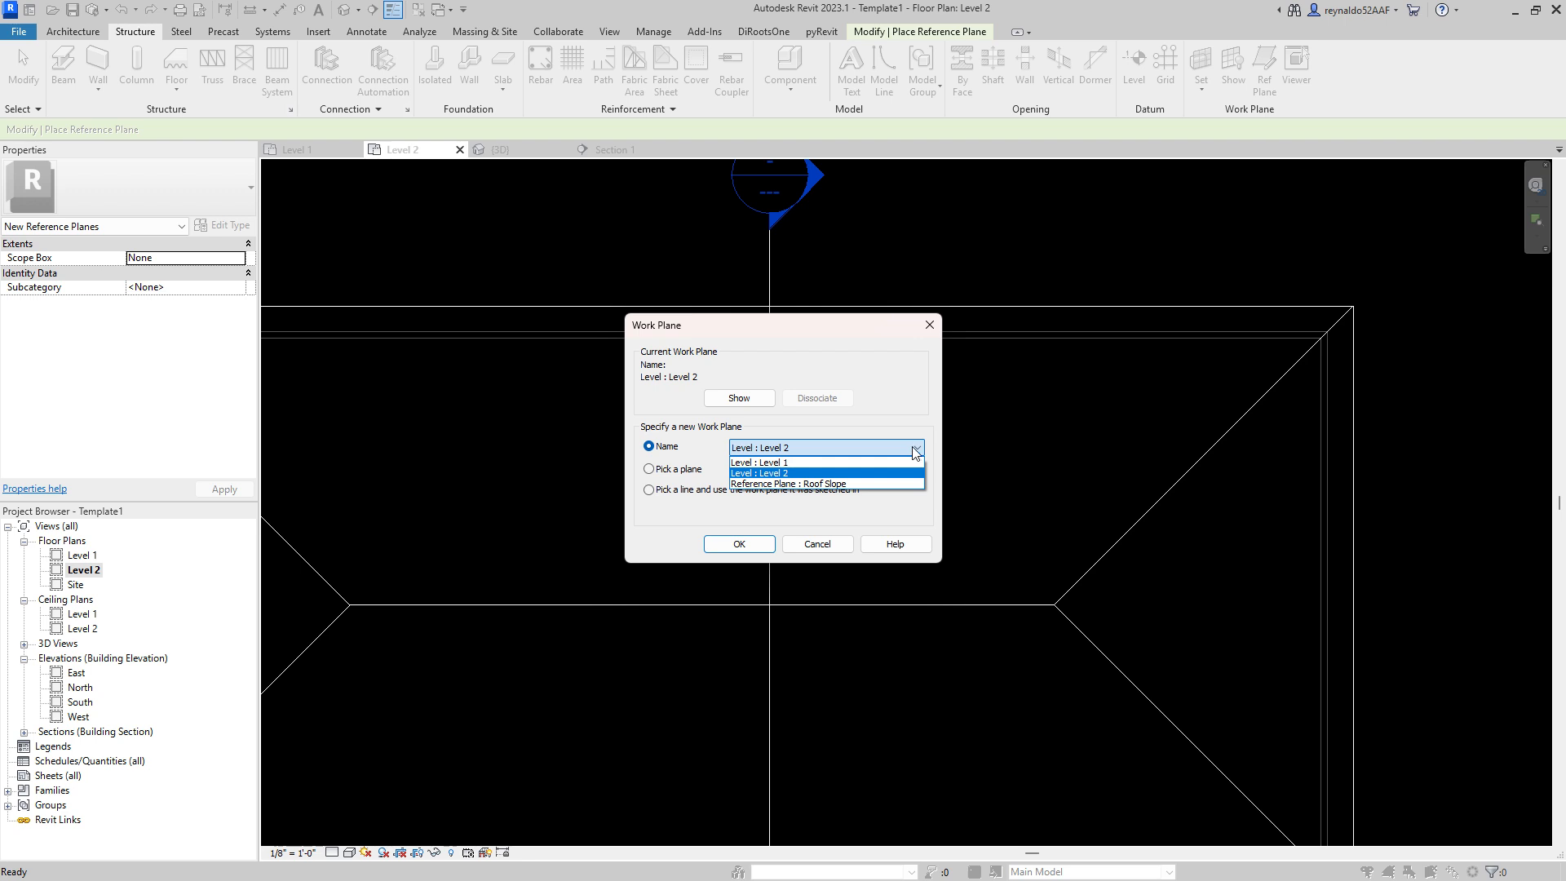
{"action": "left_click", "coordinate": [838, 484]}
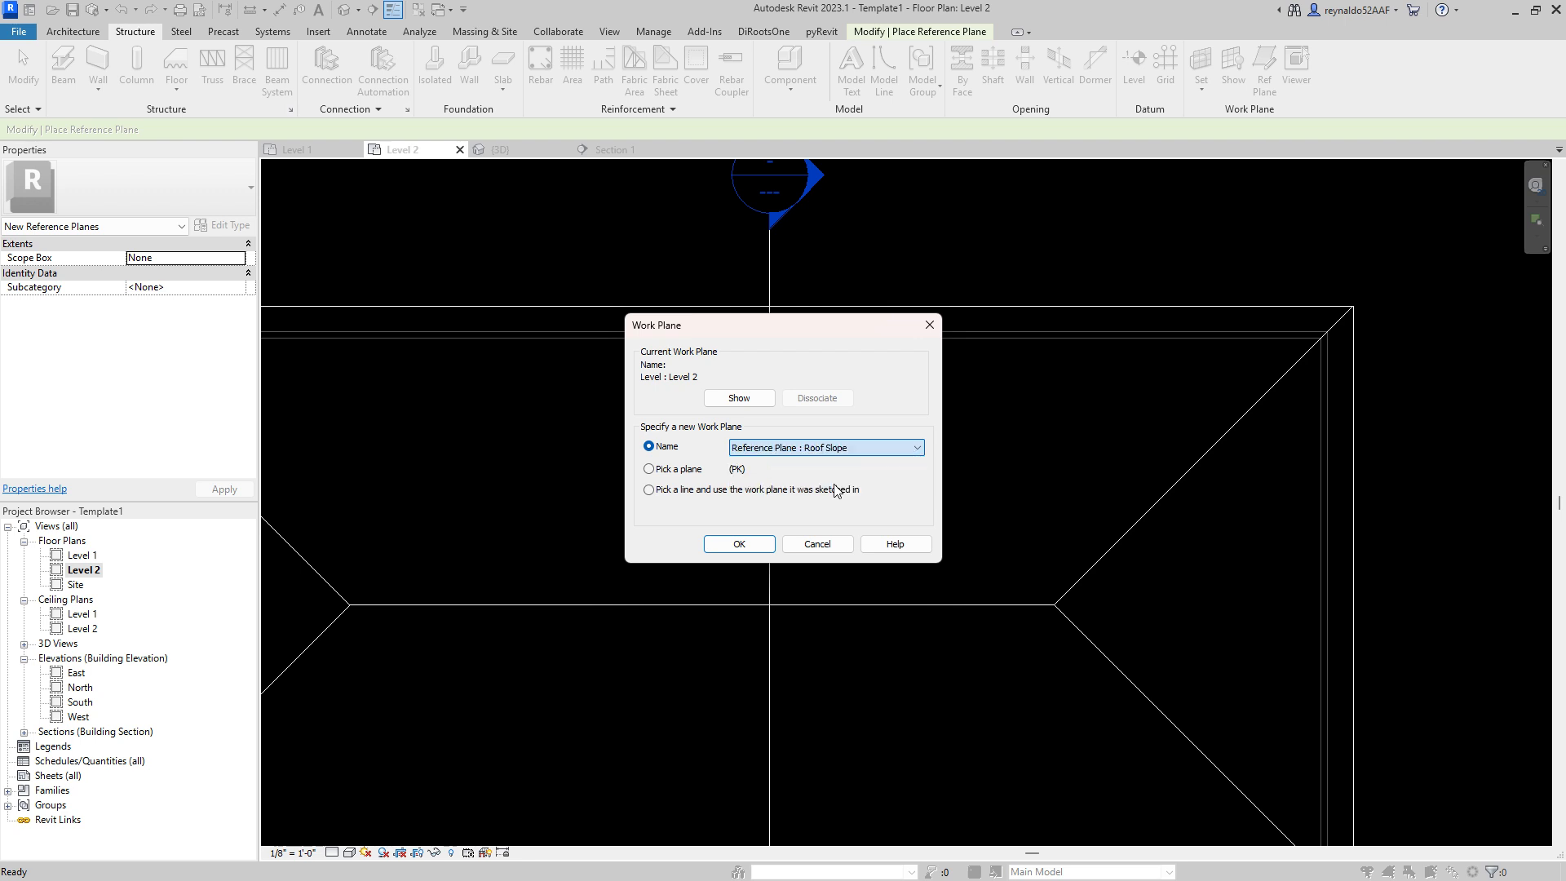
{"action": "left_click", "coordinate": [737, 545]}
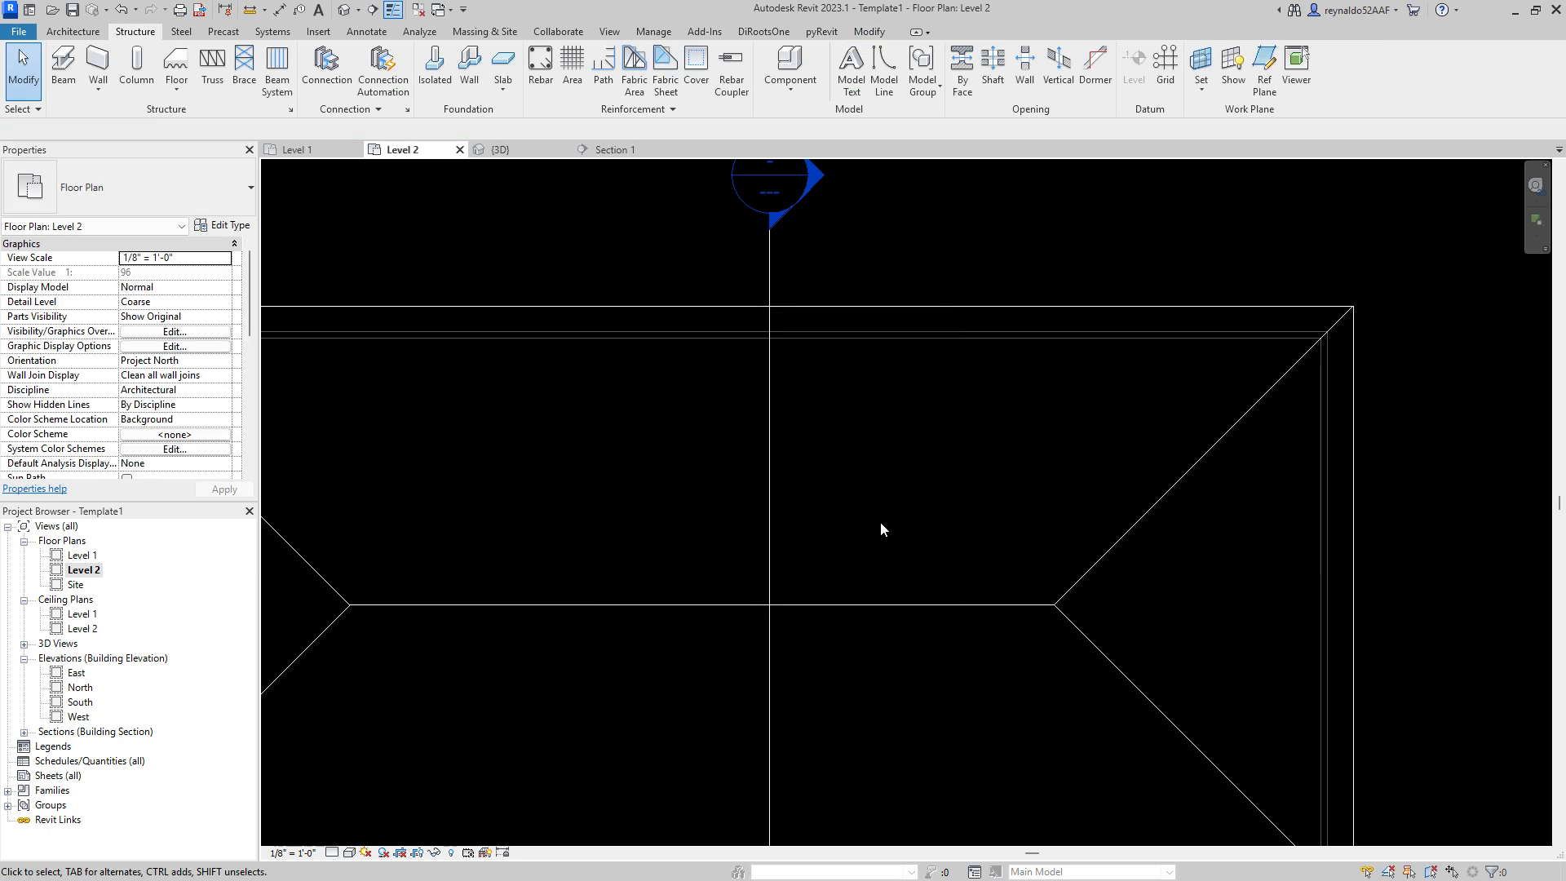
Step: Place a Dimension Lumber 2x6 beam from the ridge straight to the north eave, about 16' 9 1/2" in plan, just west of the section line
{"action": "middle_click_drag", "start_coordinate": [943, 273], "coordinate": [985, 269]}
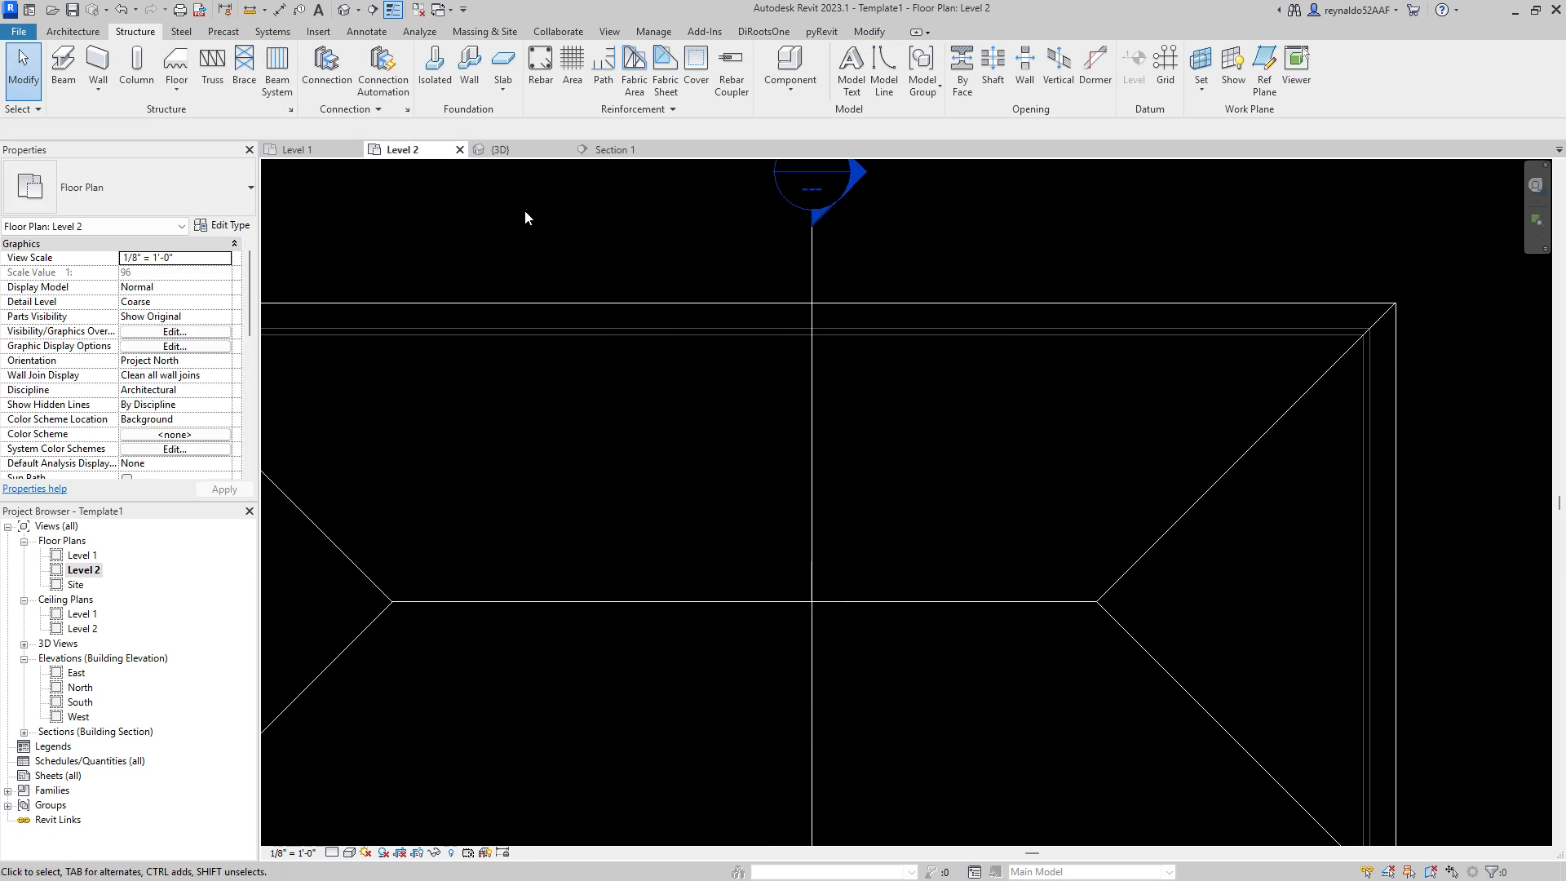
{"action": "left_click", "coordinate": [65, 87]}
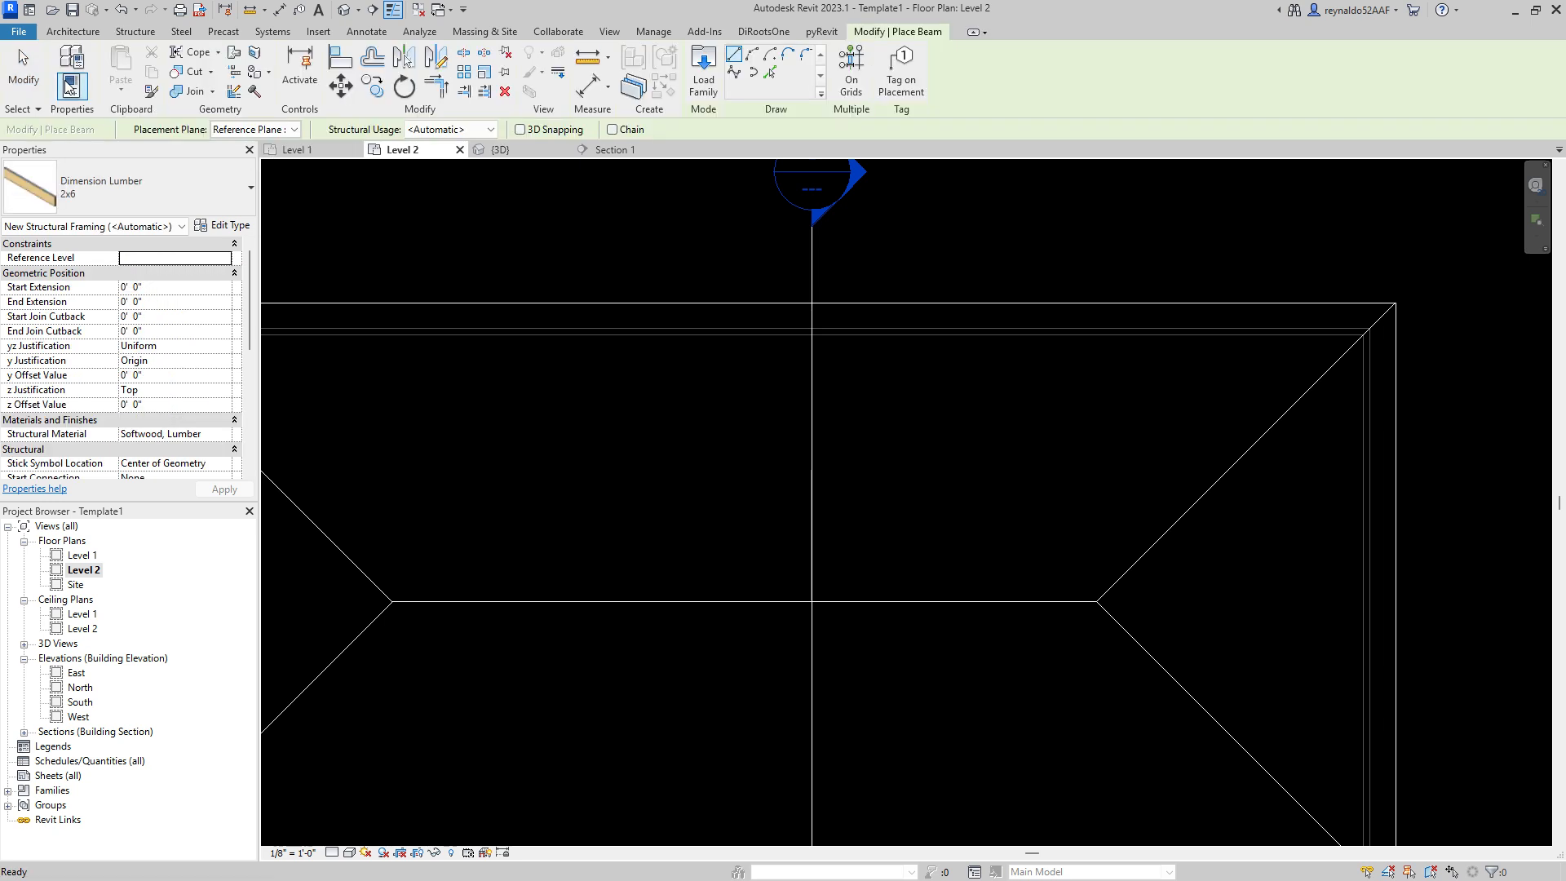
{"action": "left_click", "coordinate": [77, 204]}
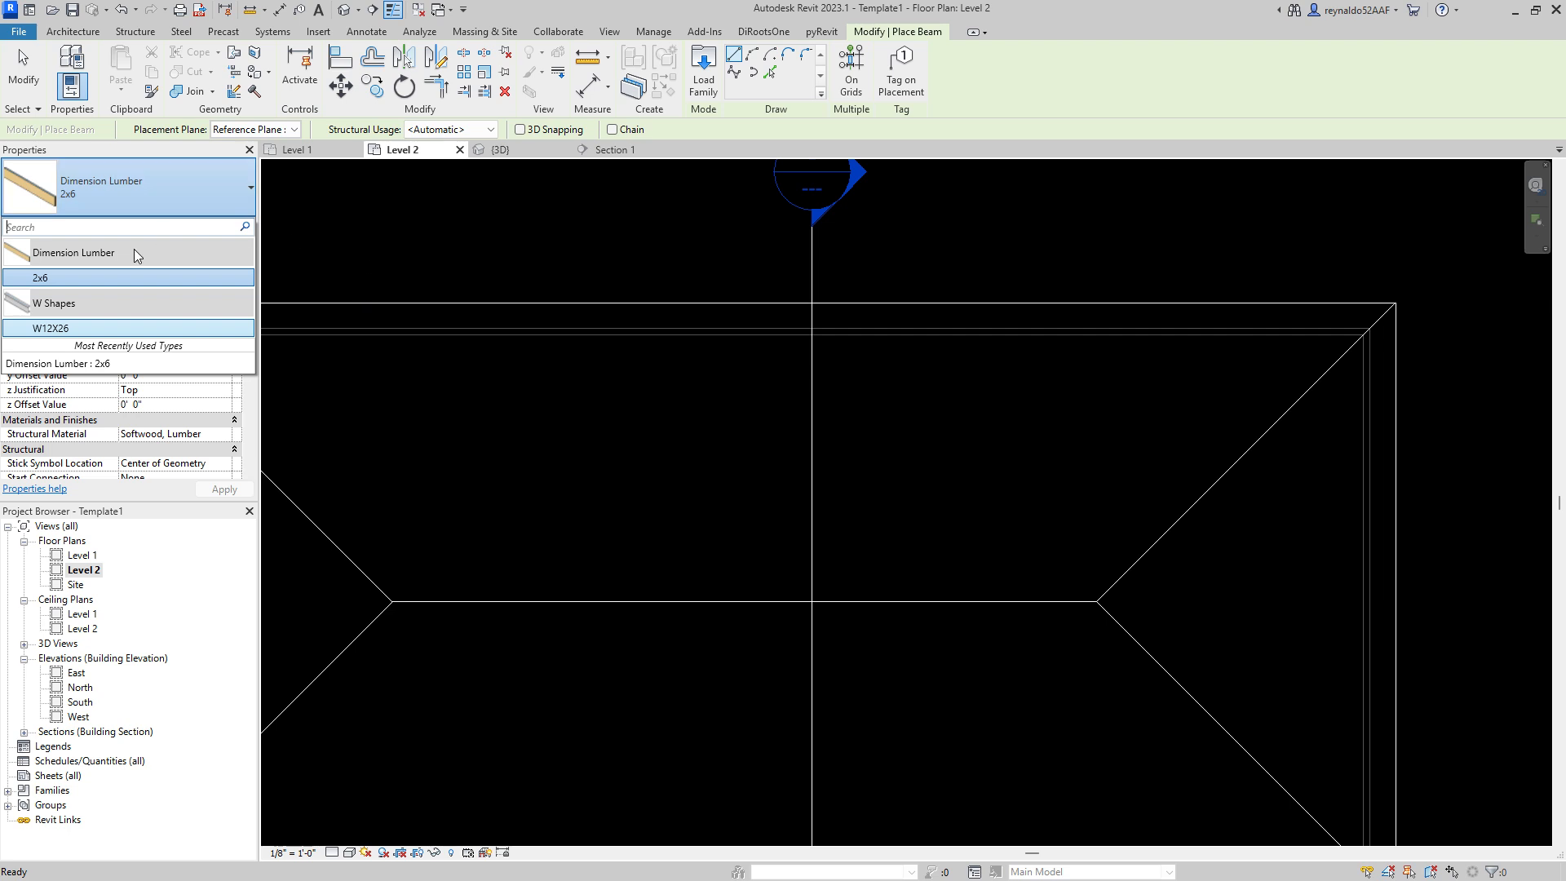
{"action": "left_click", "coordinate": [91, 277]}
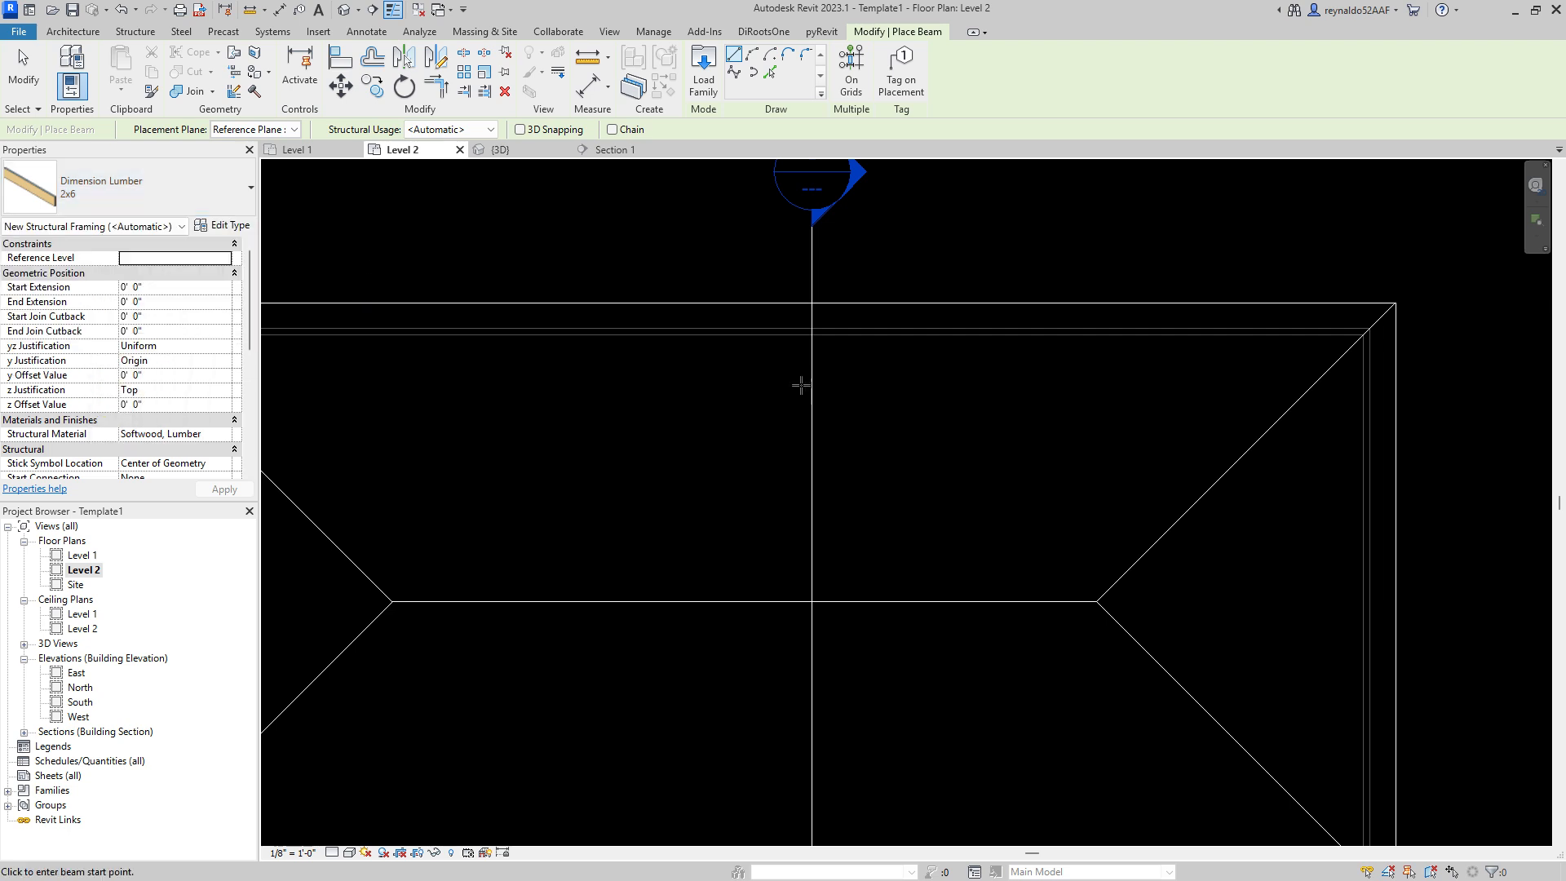
{"action": "left_click", "coordinate": [702, 603]}
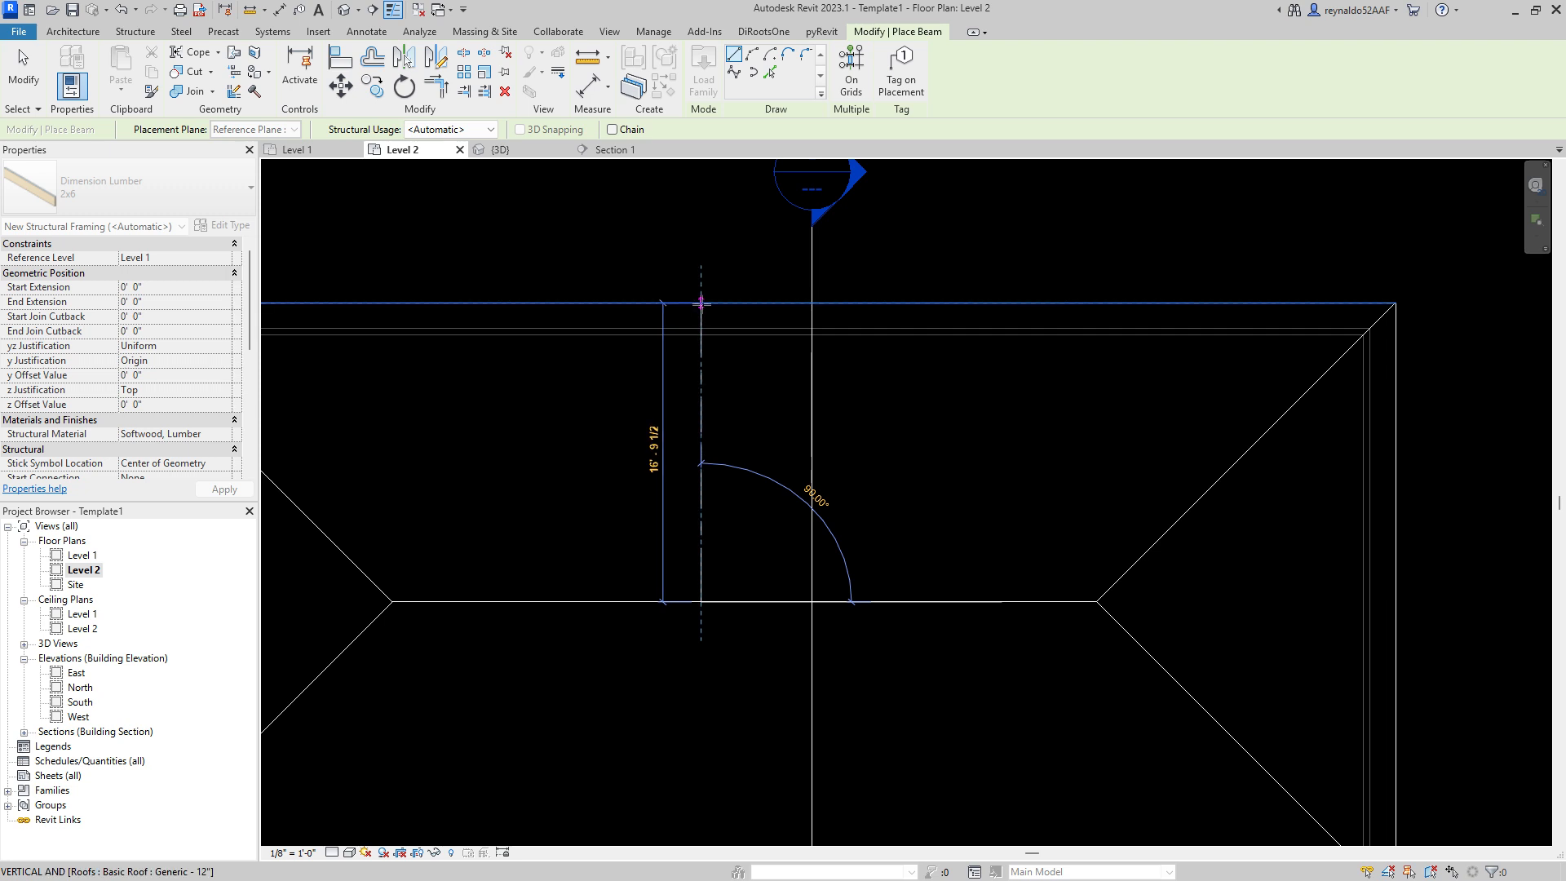
{"action": "left_click", "coordinate": [701, 303]}
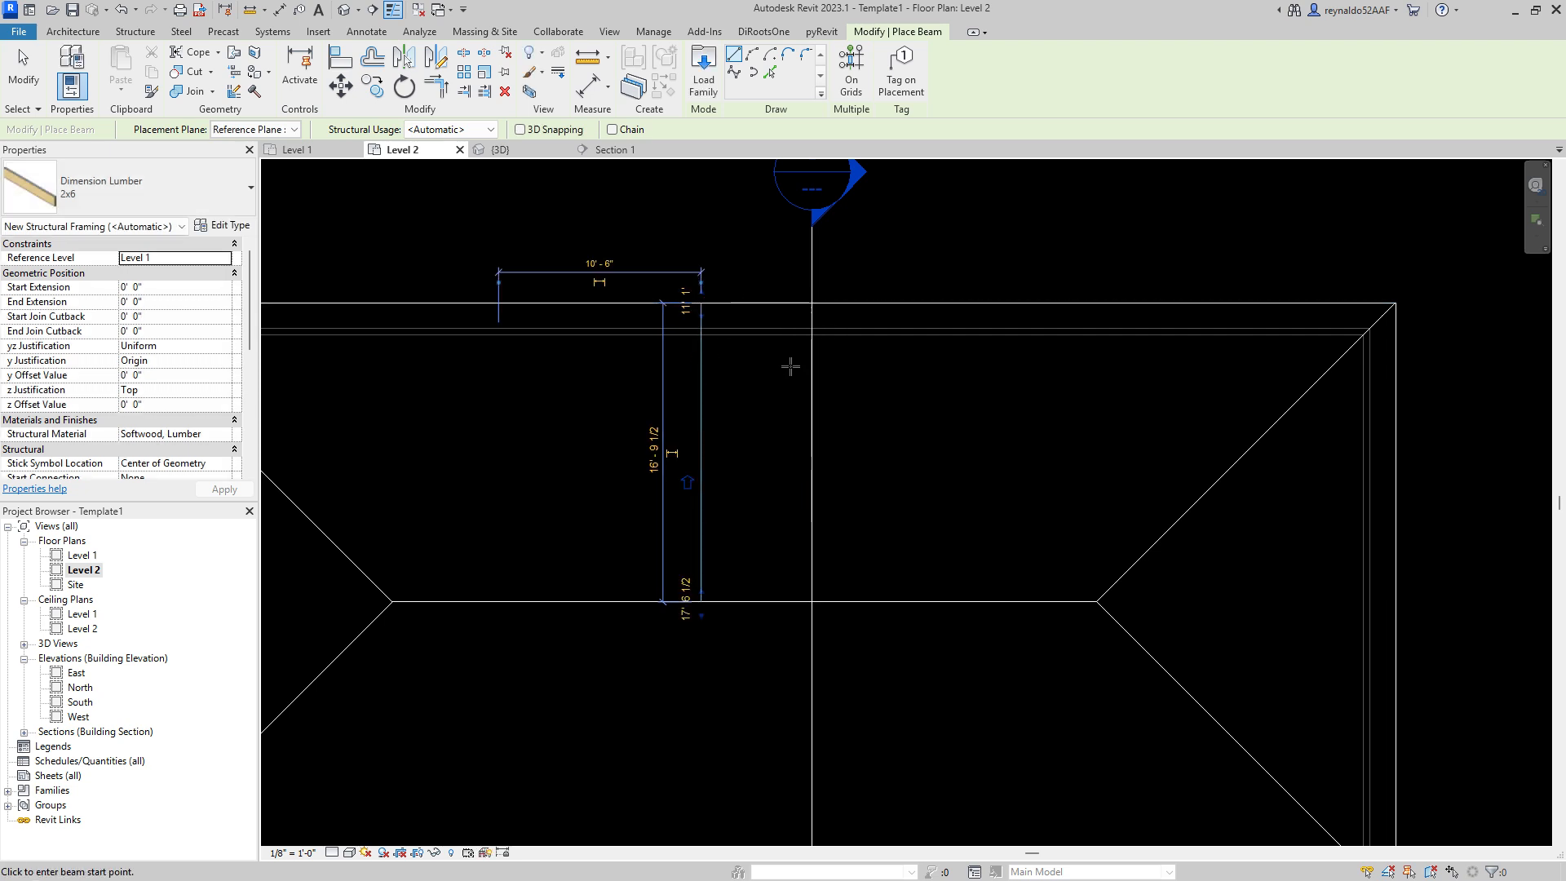
{"action": "key", "text": "Escape"}
{"action": "key", "text": "Escape"}
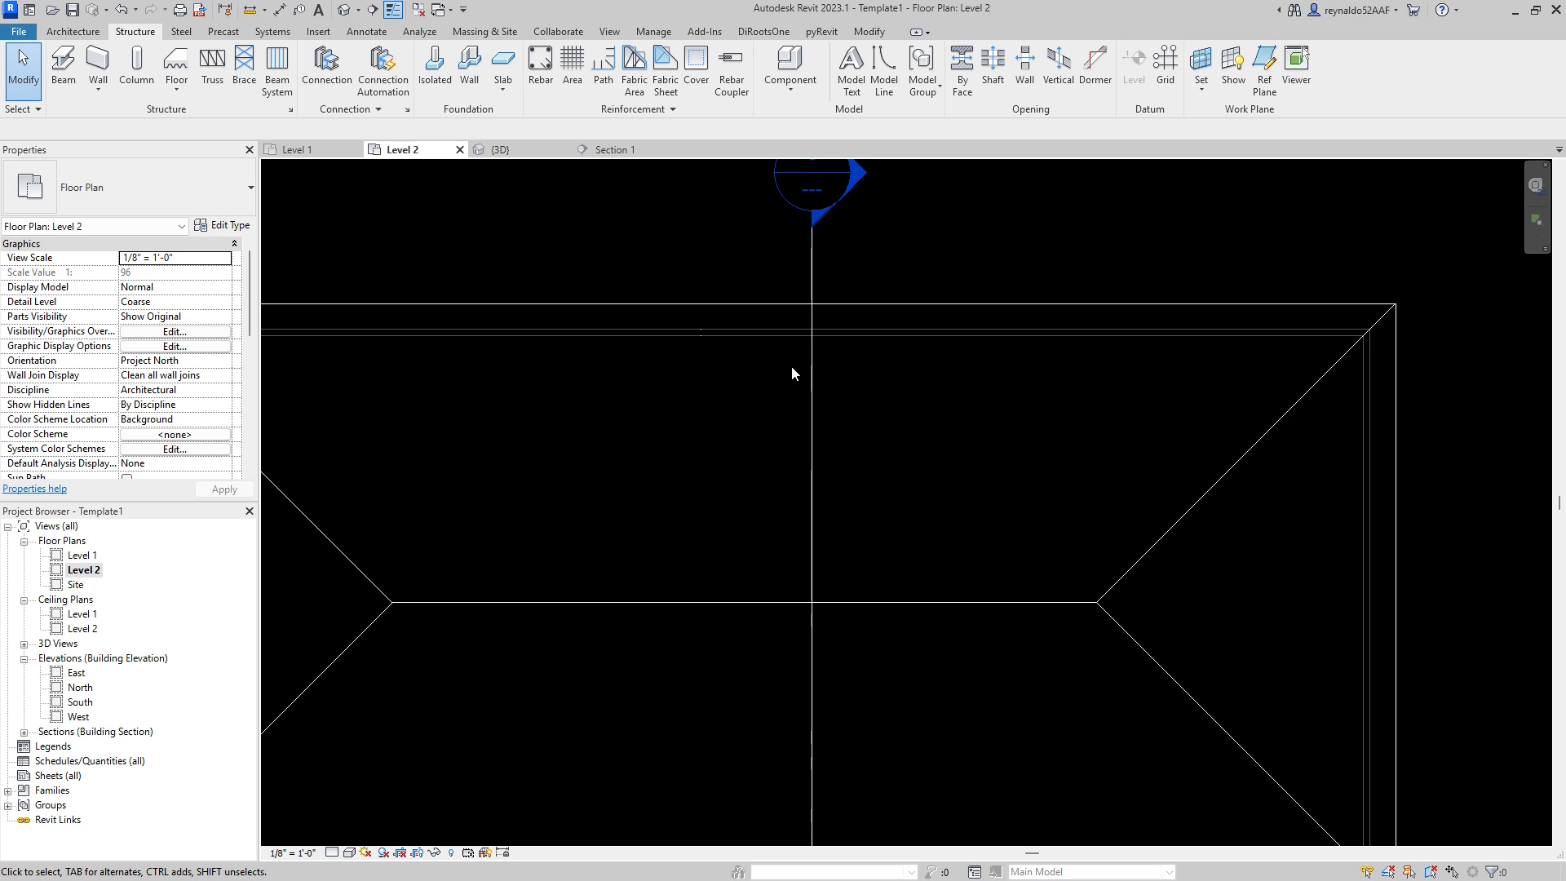
Step: Inspect the new sloped beam against the roof and walls in the 3D view
{"action": "left_click", "coordinate": [499, 150]}
{"action": "middle_click_drag", "start_coordinate": [1304, 669], "coordinate": [1296, 637], "text": "shift"}
{"action": "scroll", "coordinate": [810, 263], "scroll_direction": "up", "scroll_amount": 3}
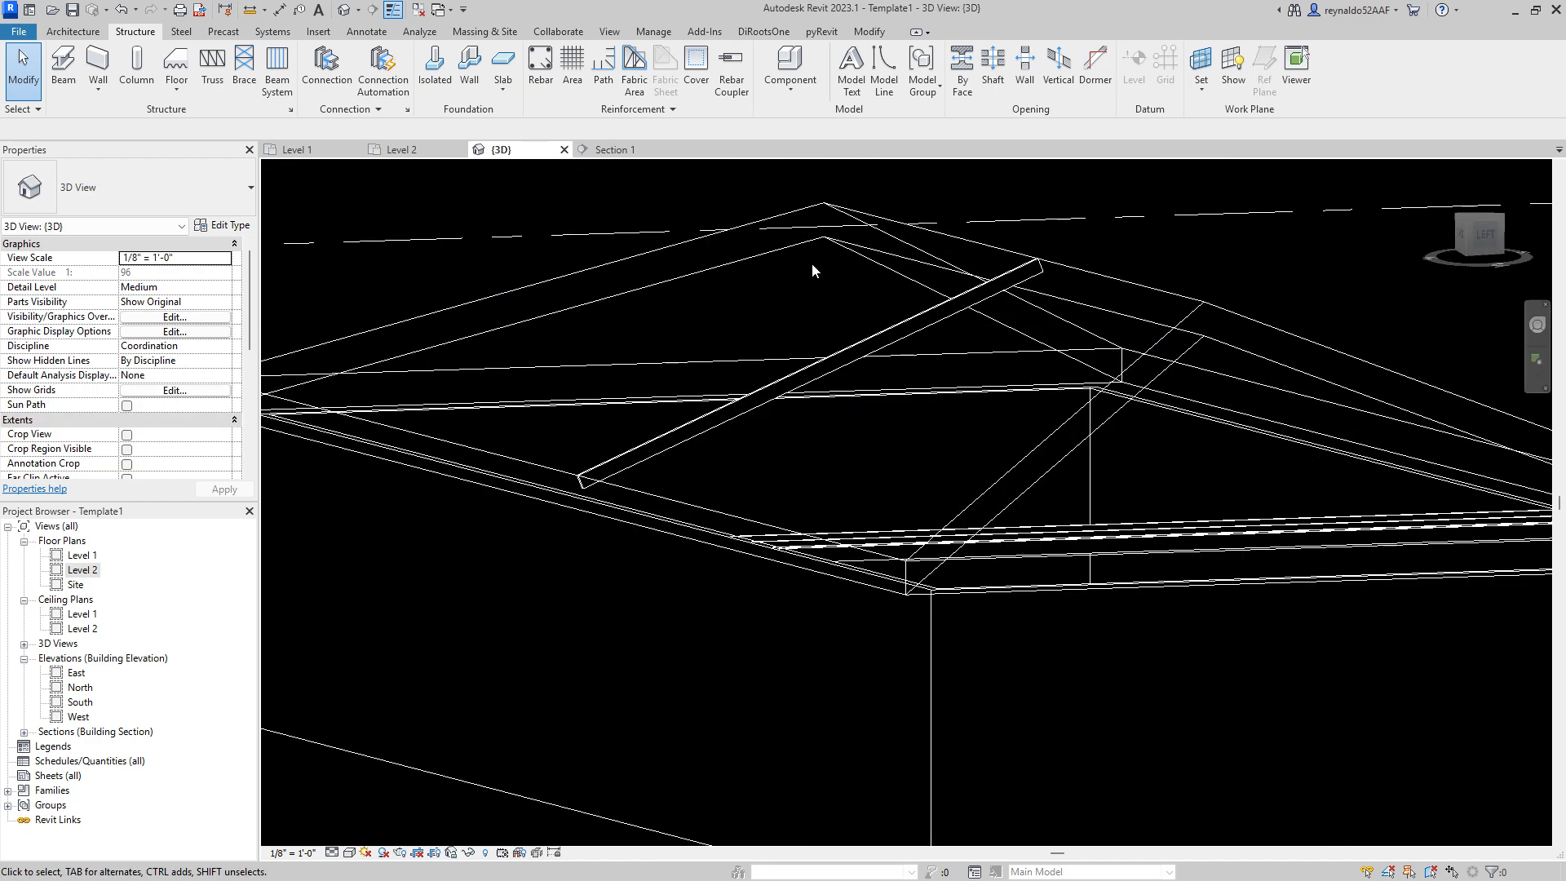
{"action": "scroll", "coordinate": [879, 326], "scroll_direction": "down", "scroll_amount": 1}
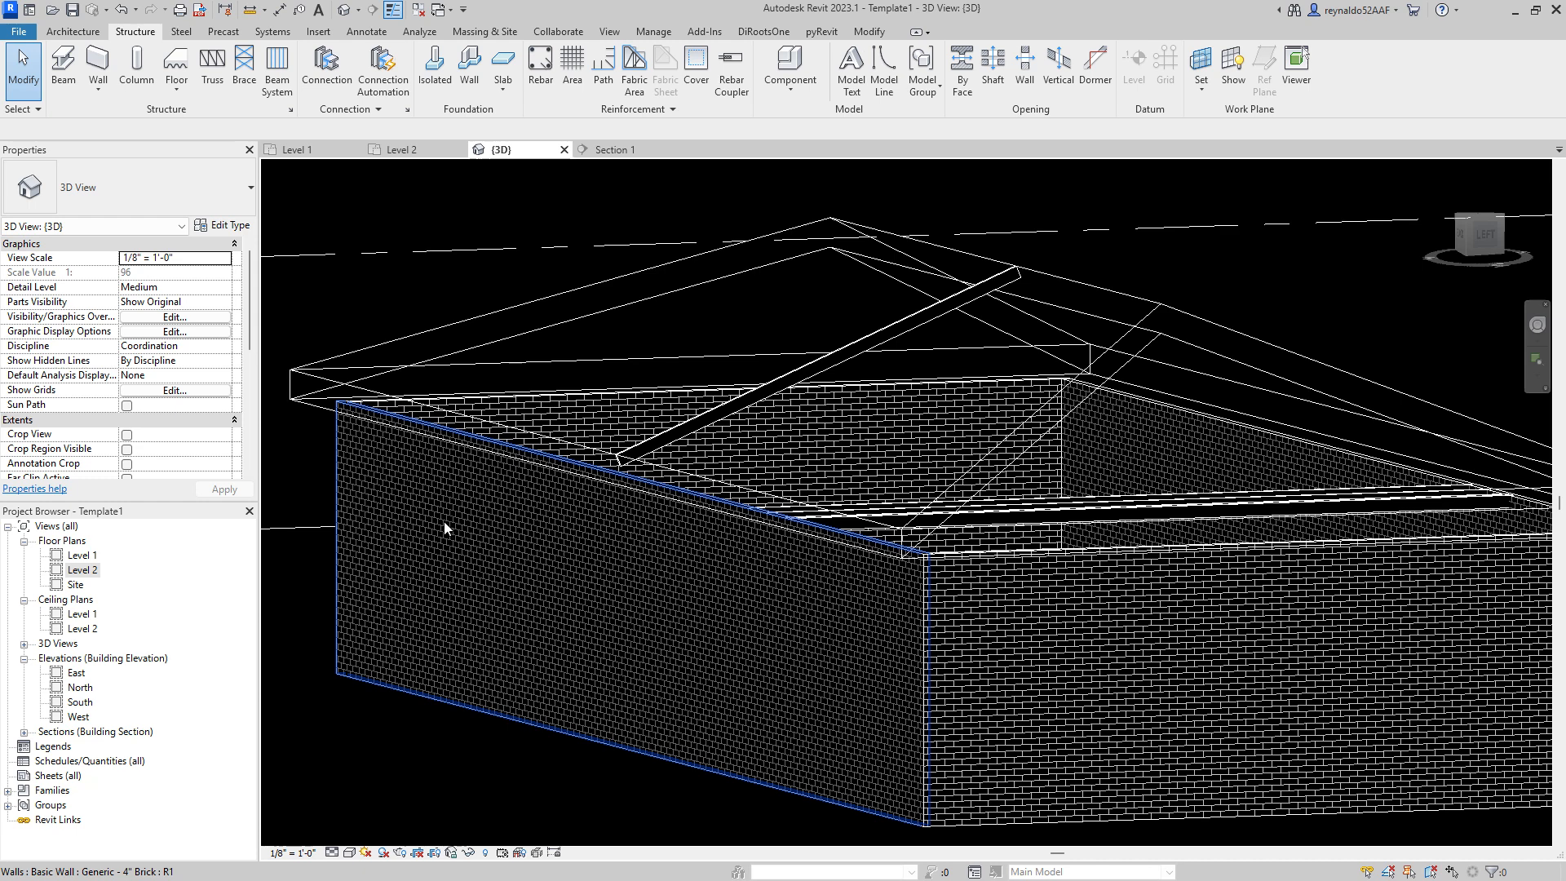
{"action": "mouse_move", "coordinate": [1196, 248]}
{"action": "middle_mouse_down", "text": "shift"}
{"action": "mouse_move", "coordinate": [1311, 262]}
{"action": "mouse_move", "coordinate": [1293, 307]}
{"action": "middle_mouse_up", "text": "shift"}
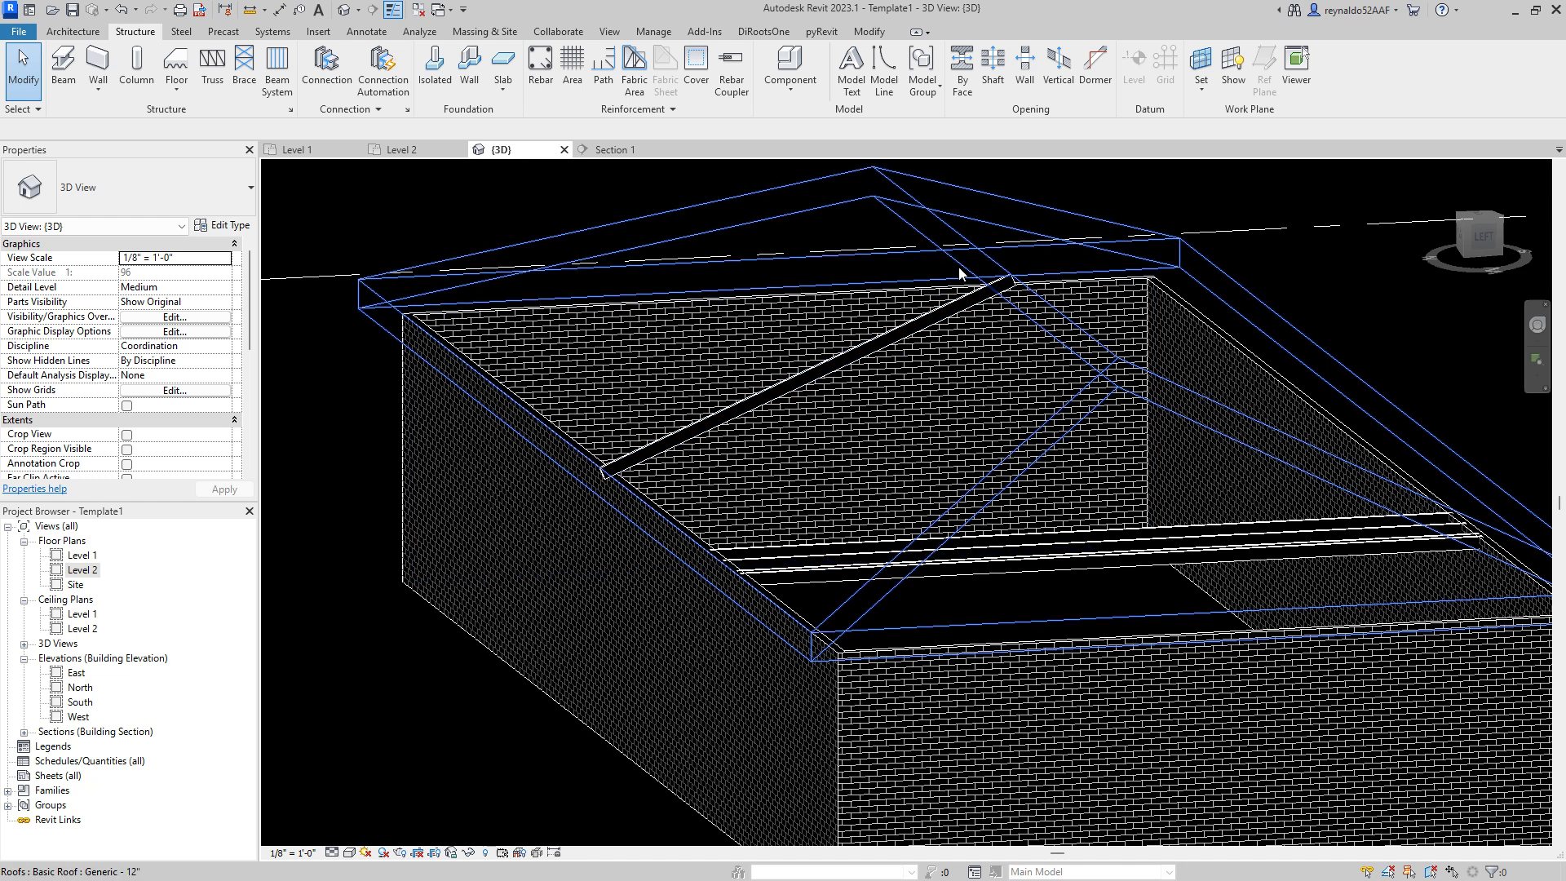
Step: Override the roof's graphics by element in the Level 2 plan, setting its surface transparency to 100
{"action": "left_click", "coordinate": [399, 149]}
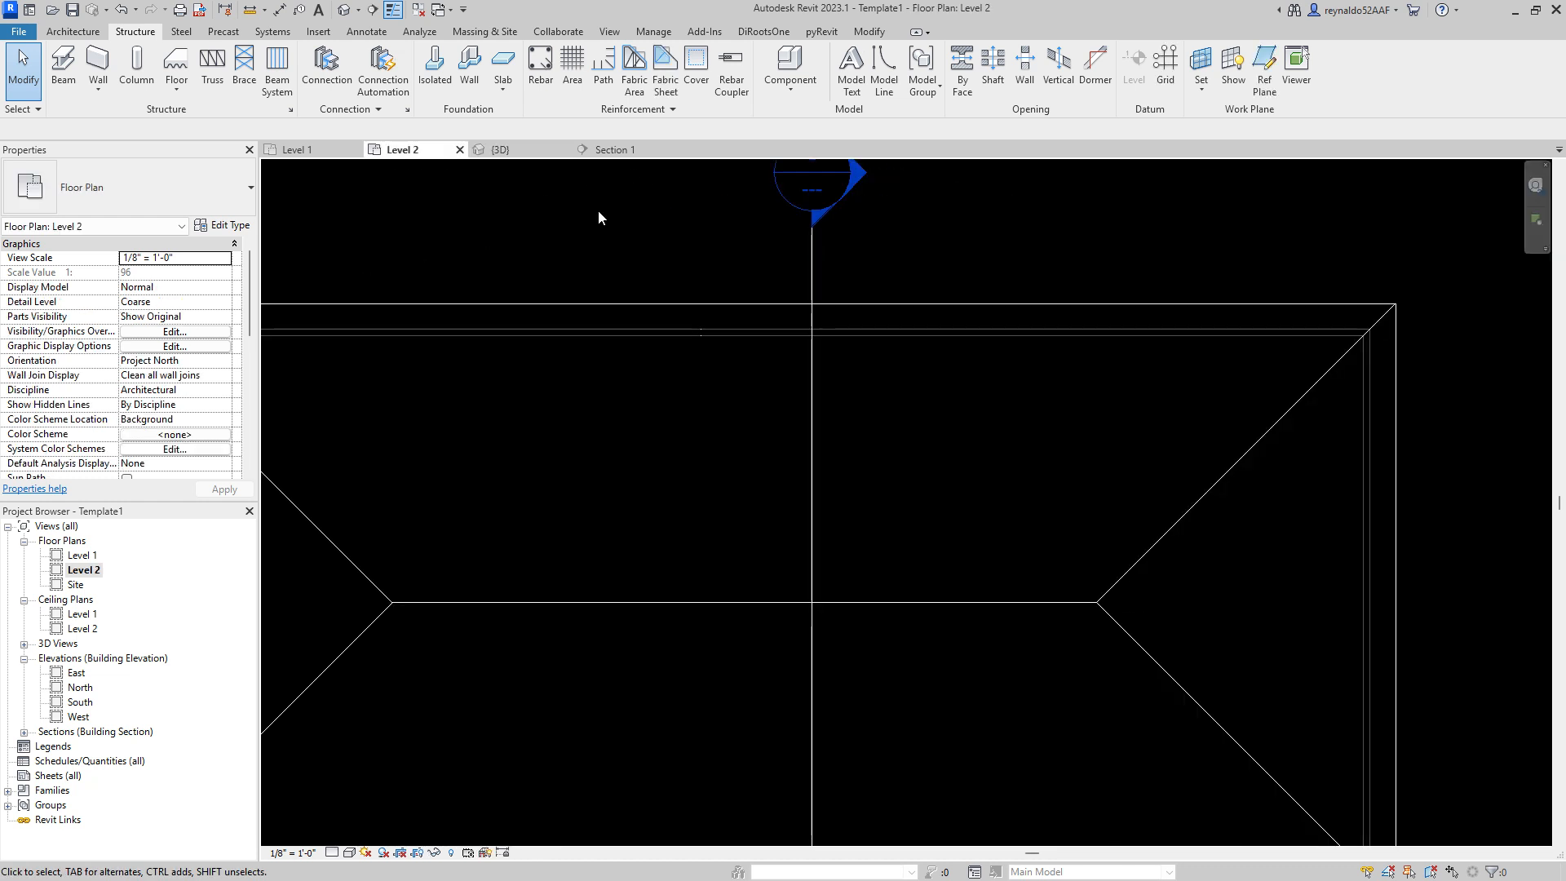
{"action": "left_click", "coordinate": [918, 304]}
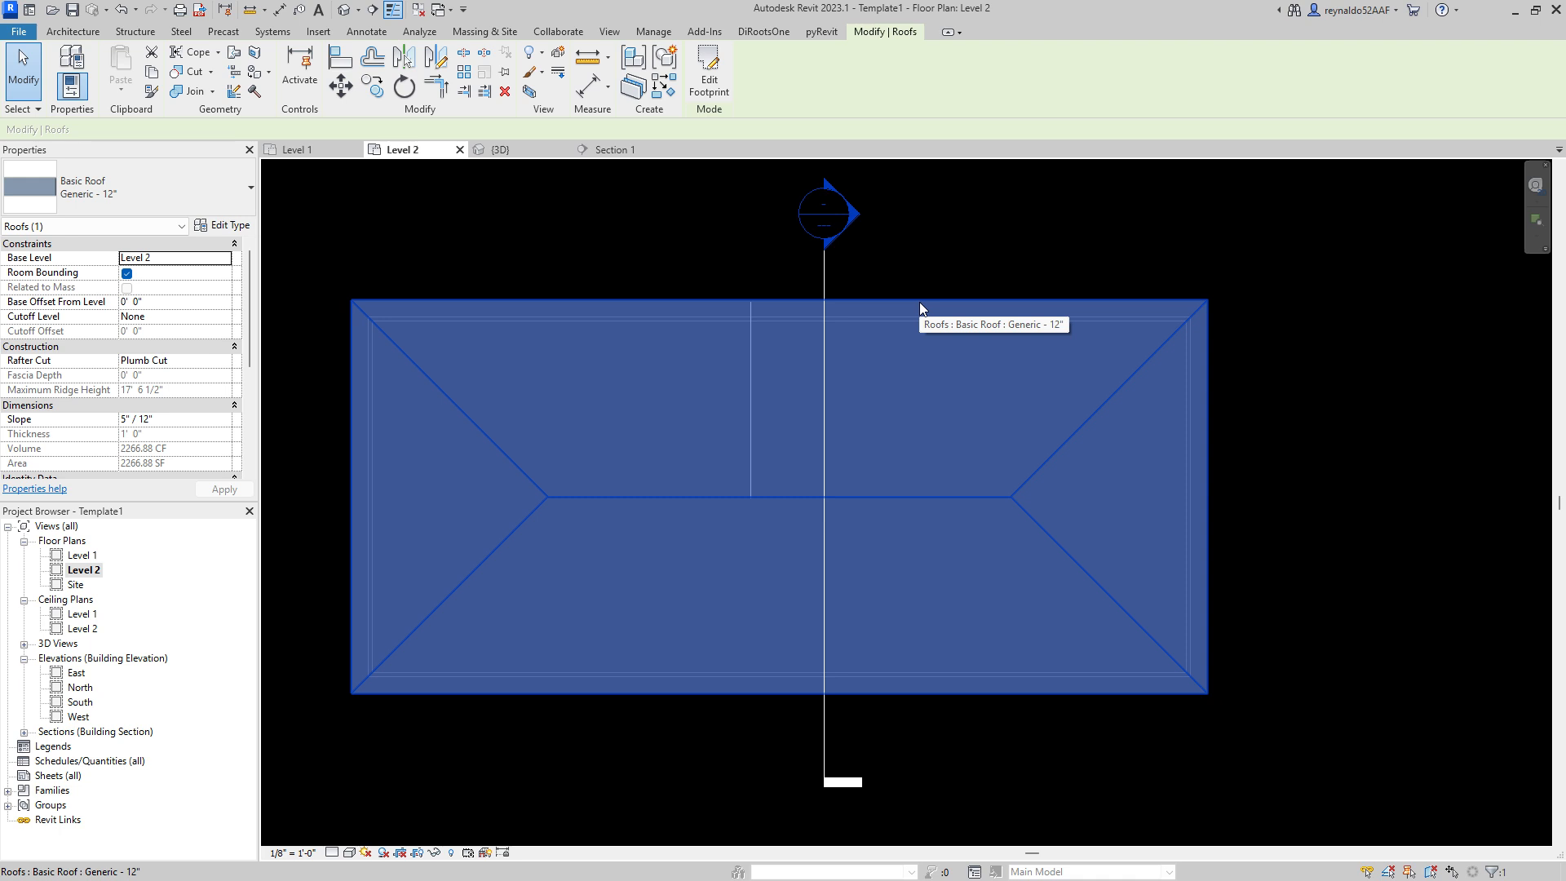
{"action": "left_click", "coordinate": [935, 260]}
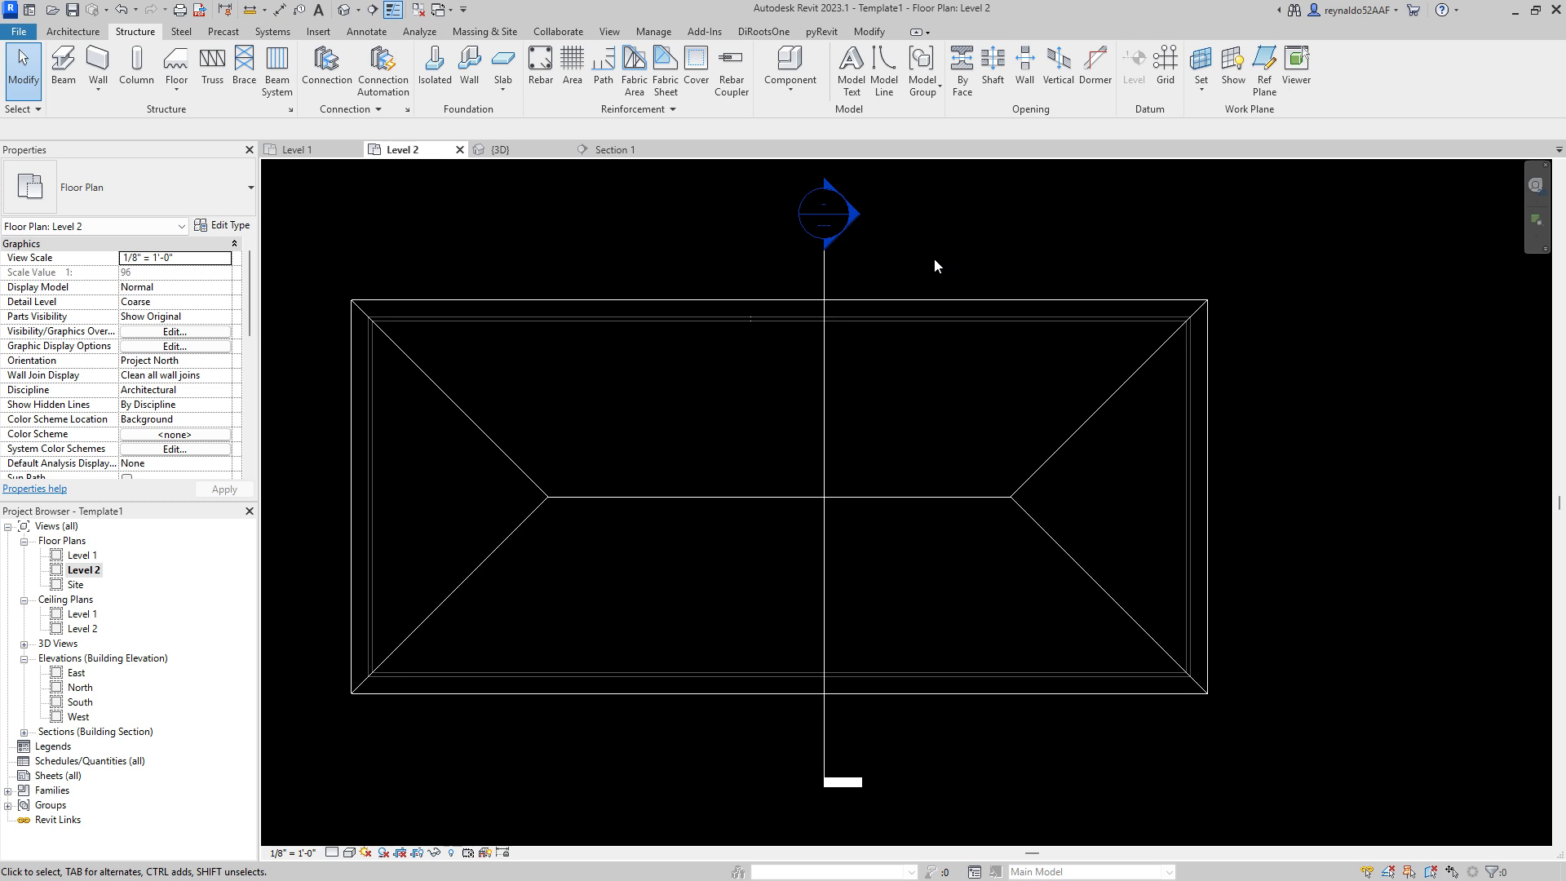
{"action": "left_click", "coordinate": [948, 302]}
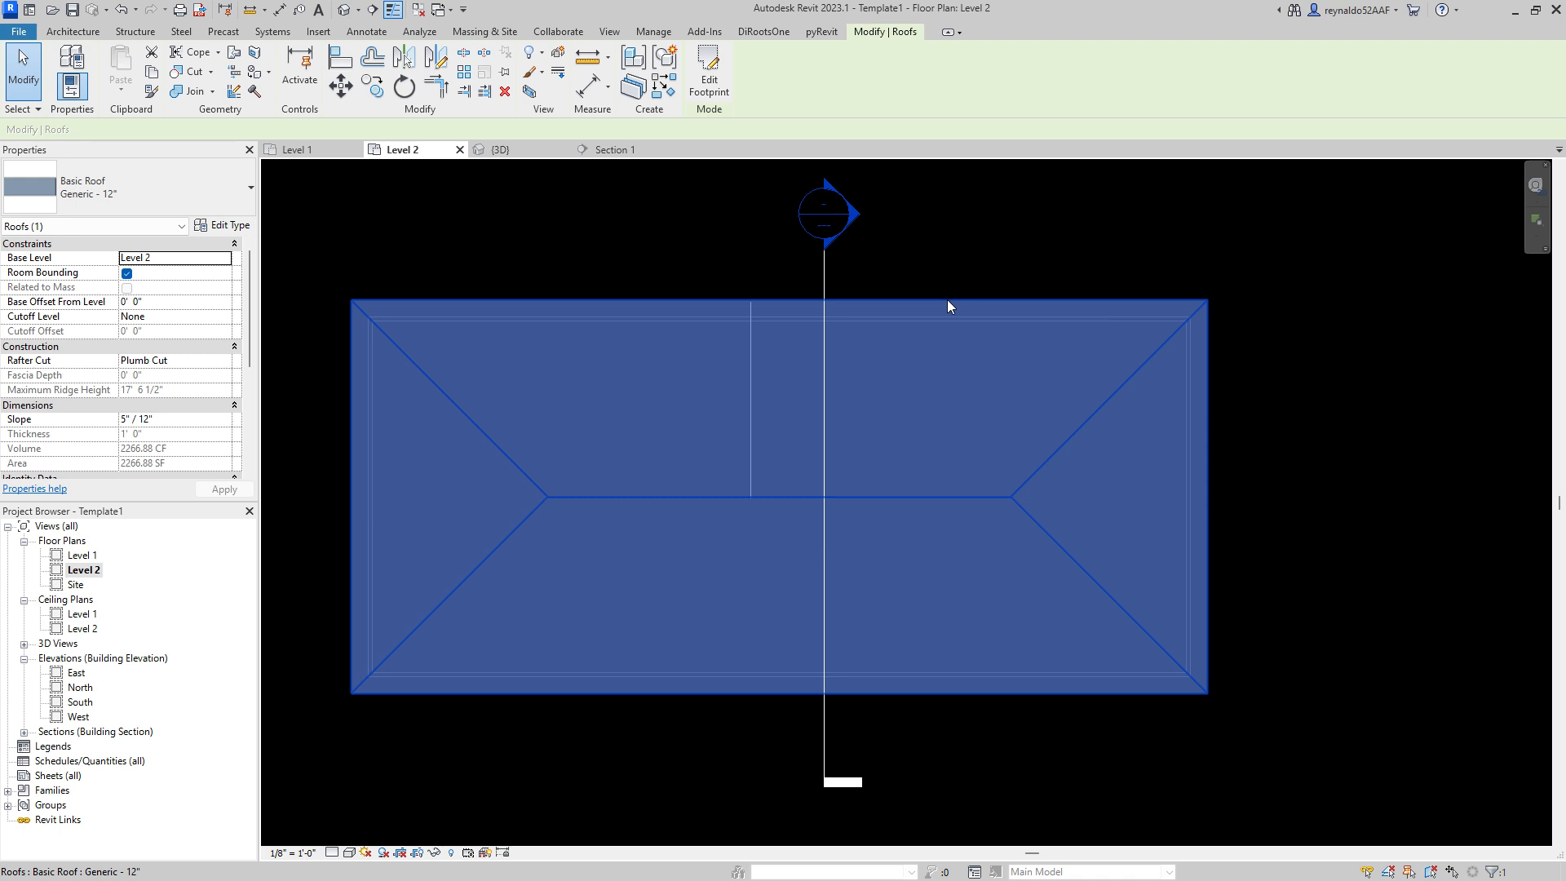
{"action": "right_click", "coordinate": [947, 301]}
{"action": "mouse_move", "coordinate": [1044, 404]}
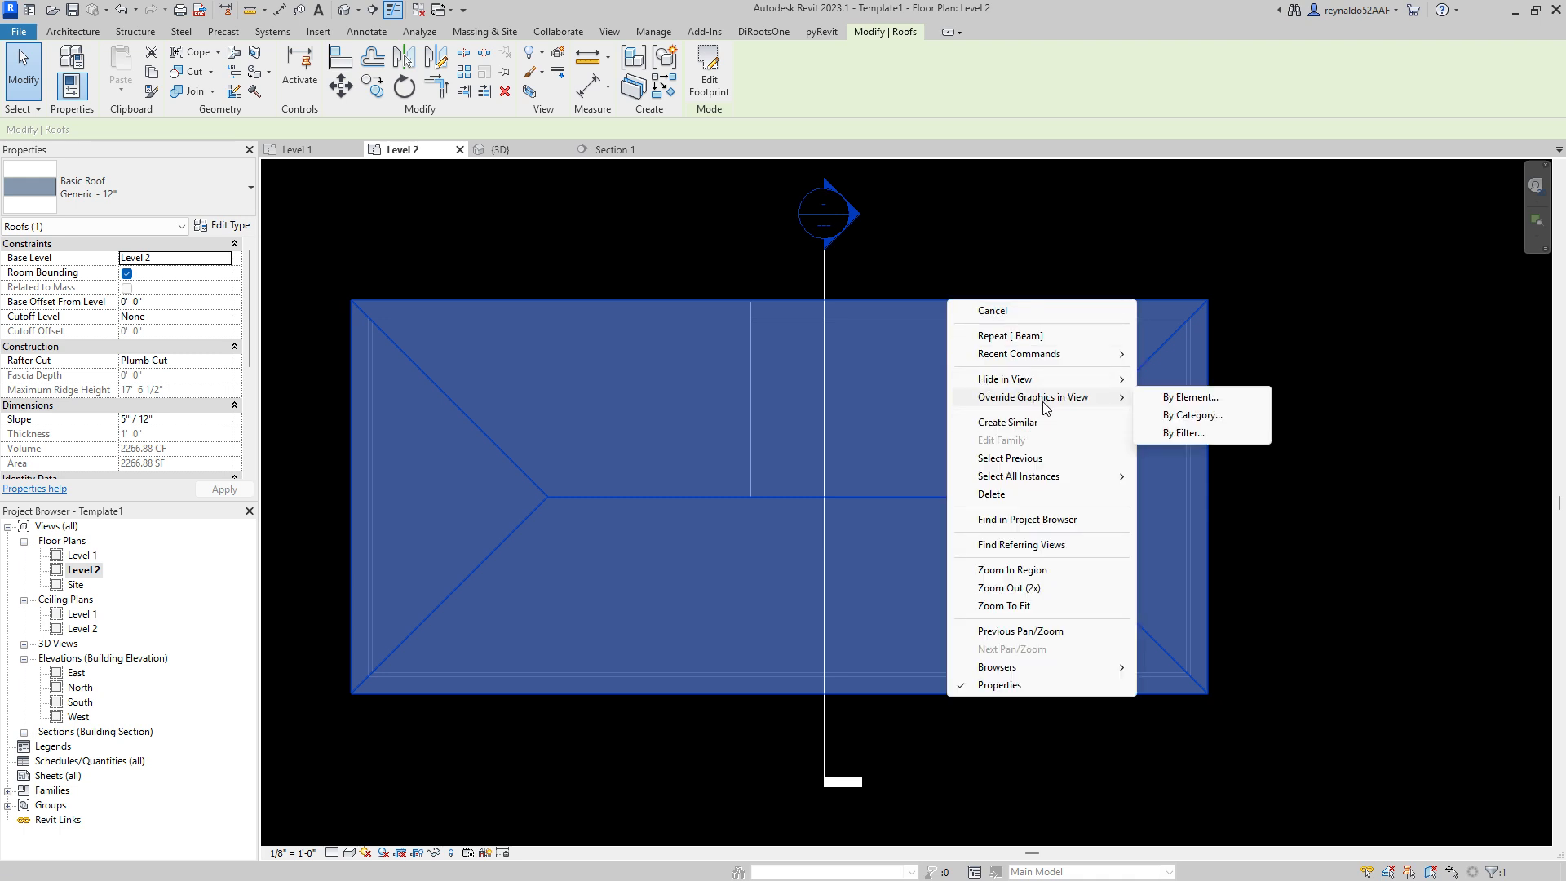
{"action": "left_click", "coordinate": [1198, 398]}
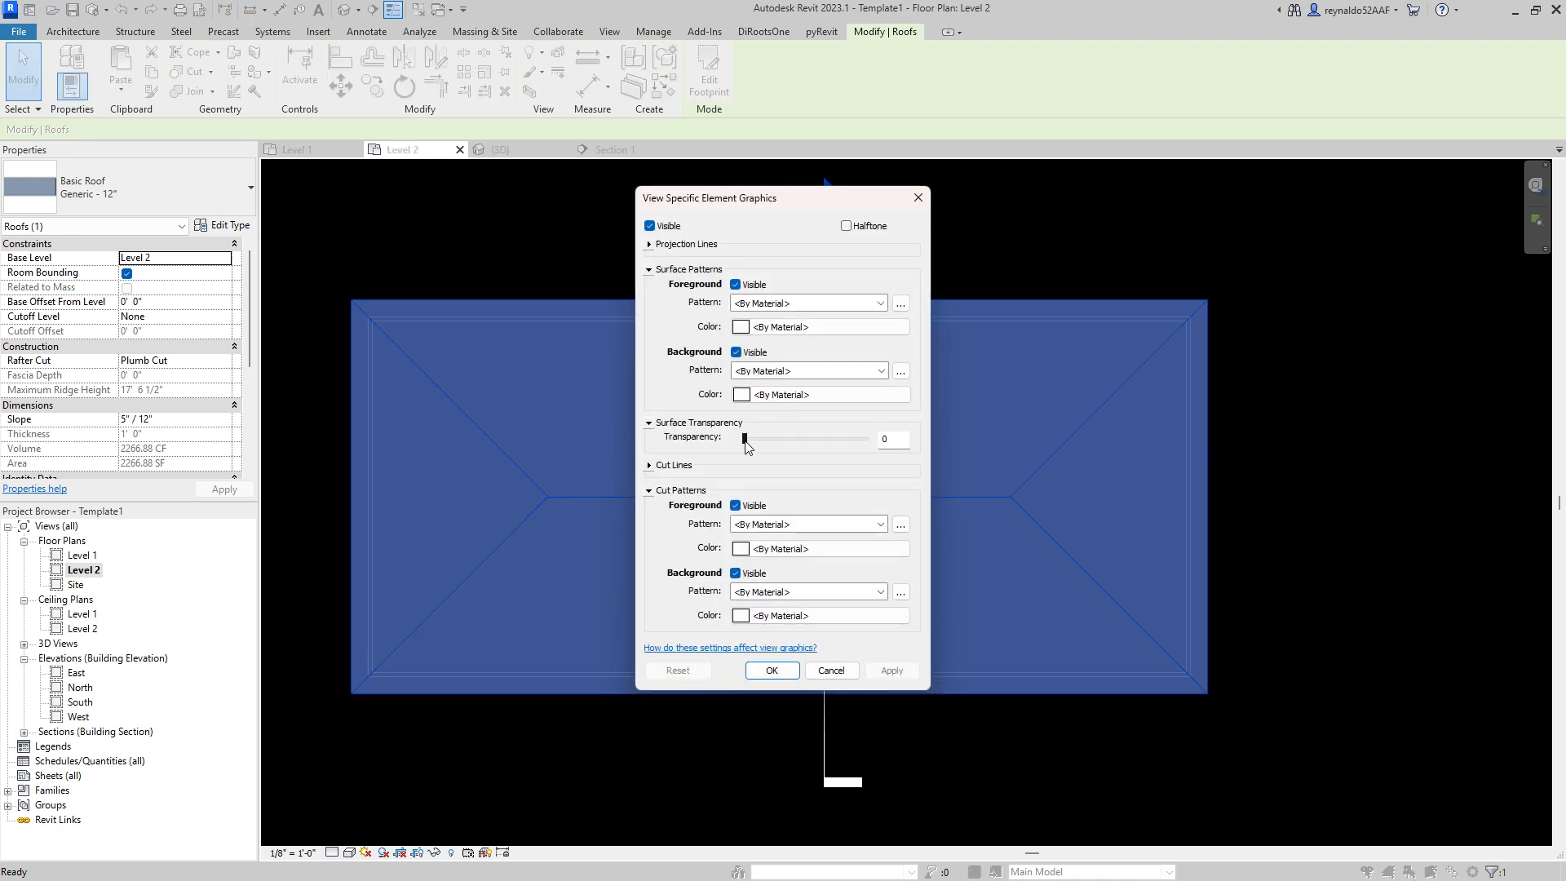
{"action": "left_click_drag", "start_coordinate": [744, 439], "coordinate": [785, 440]}
{"action": "left_click", "coordinate": [891, 670]}
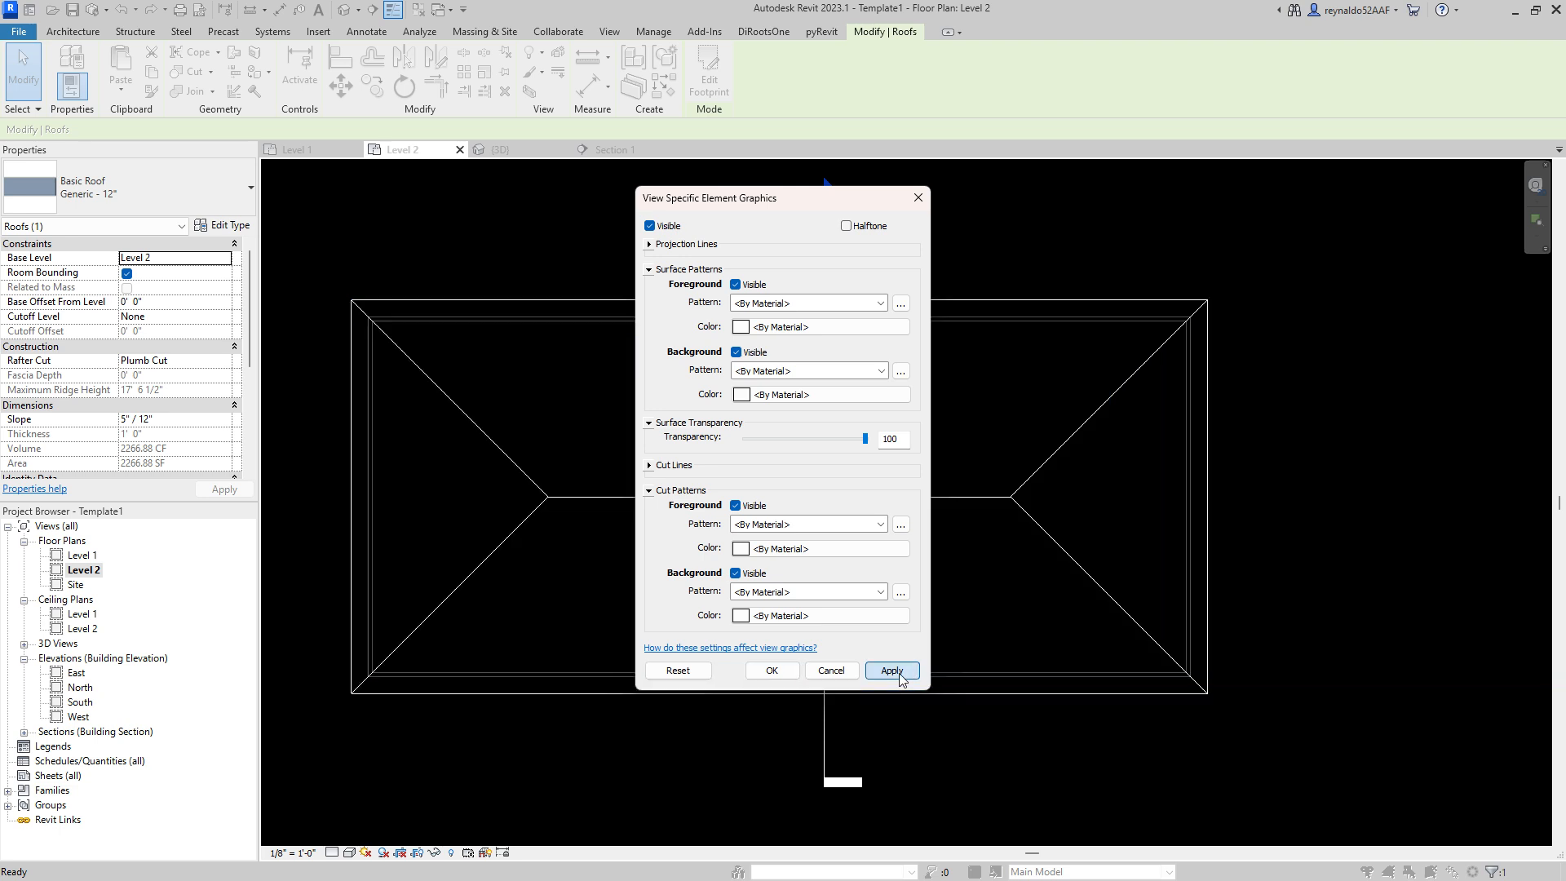
{"action": "left_click", "coordinate": [771, 670]}
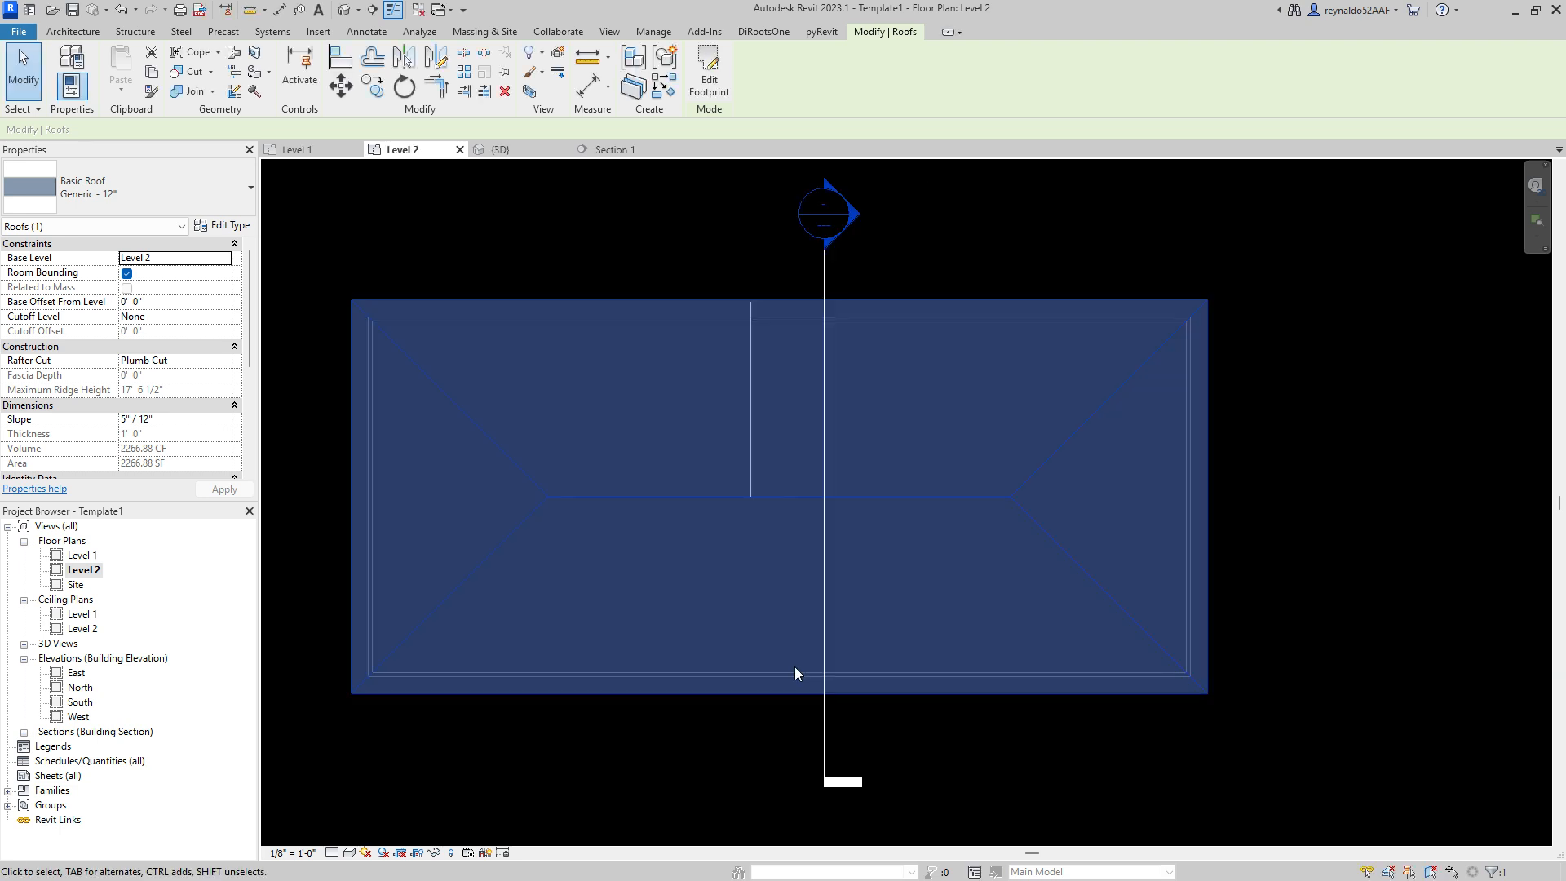
{"action": "left_click", "coordinate": [1409, 492]}
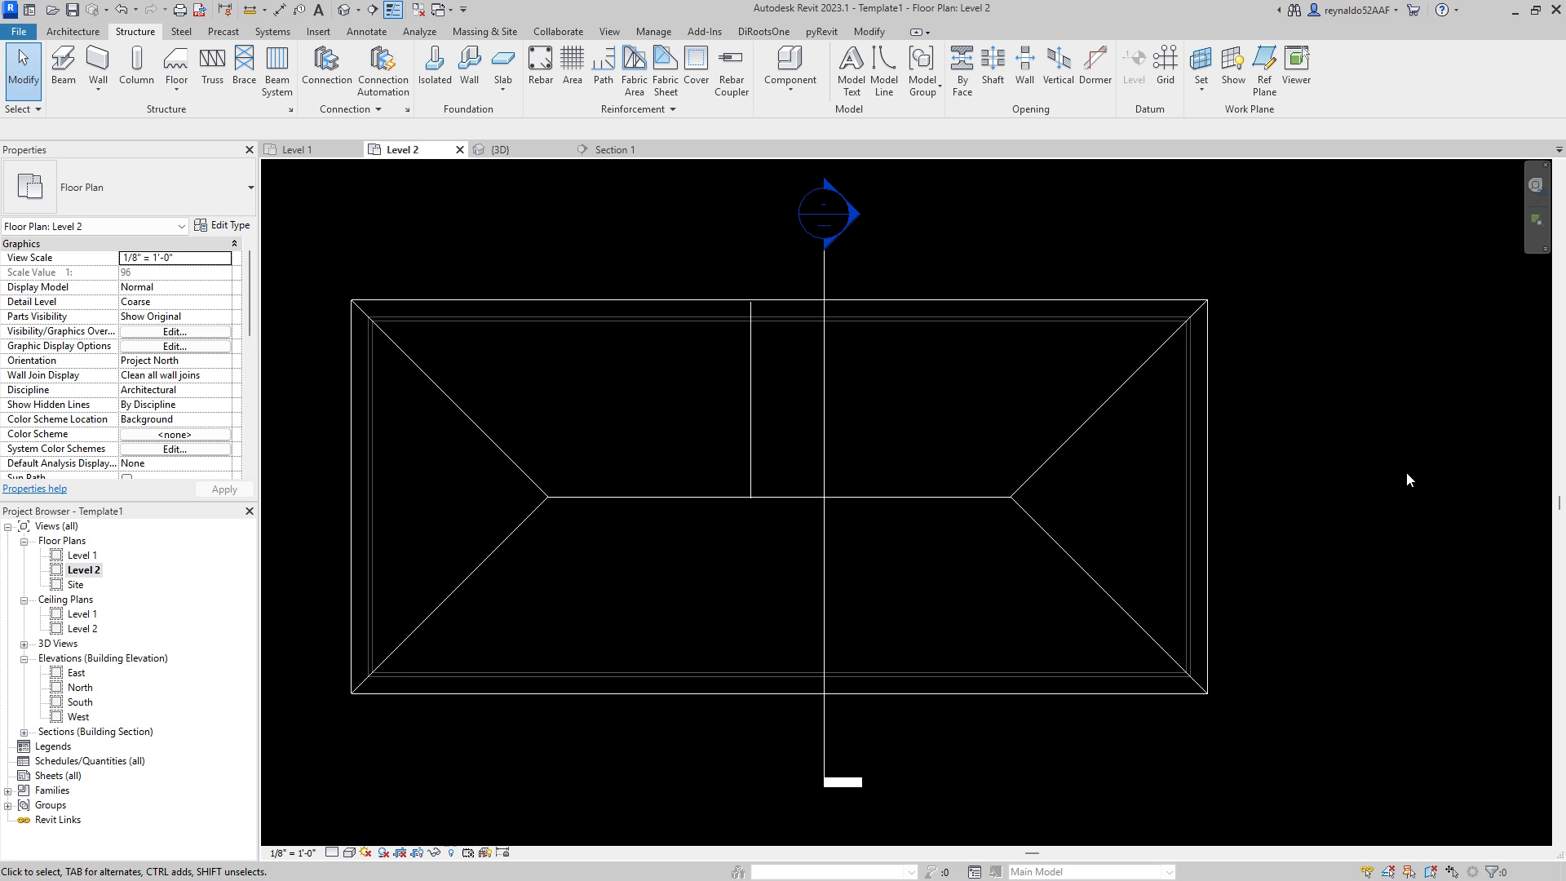
Step: Delete the horizontal 2x6 beams spanning the walls at Level 2 in the 3D view, keeping the sloped beam
{"action": "left_click", "coordinate": [502, 155]}
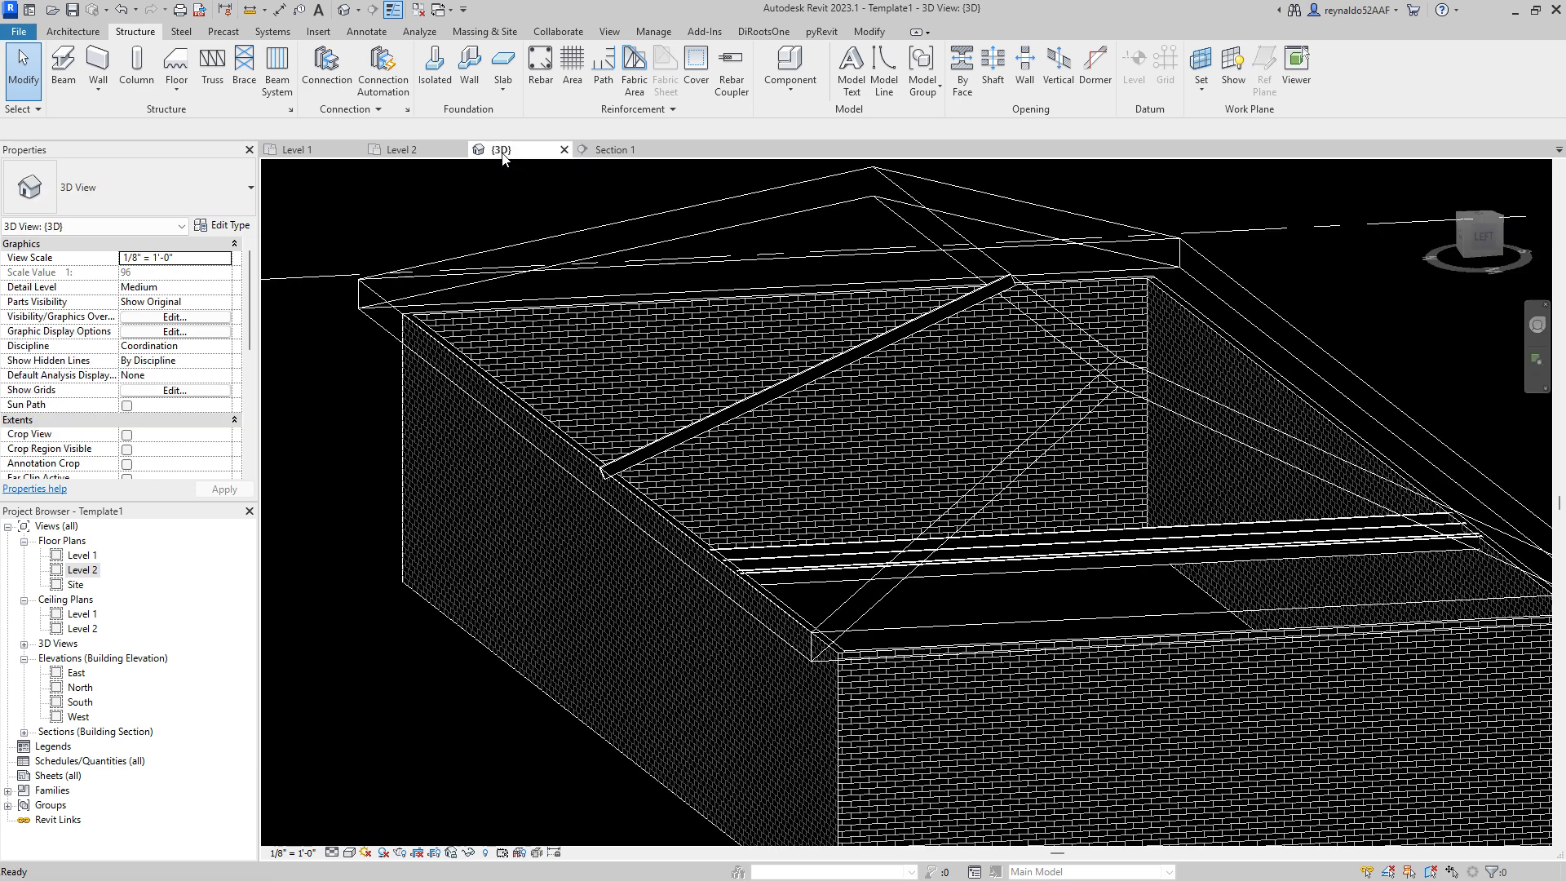
{"action": "left_click", "coordinate": [1113, 564]}
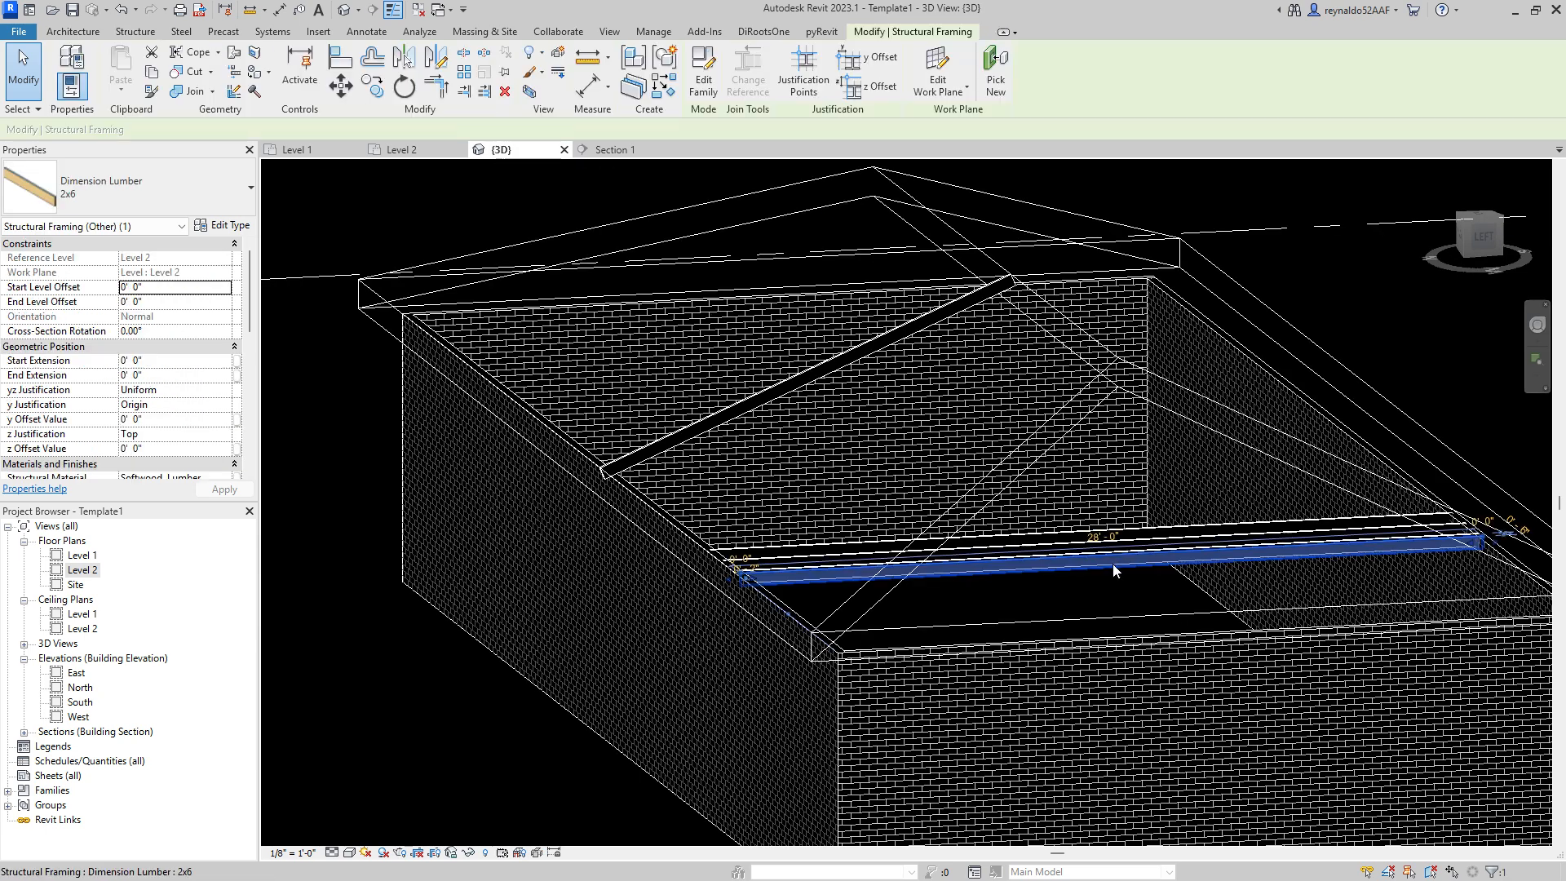
{"action": "key", "text": "Escape"}
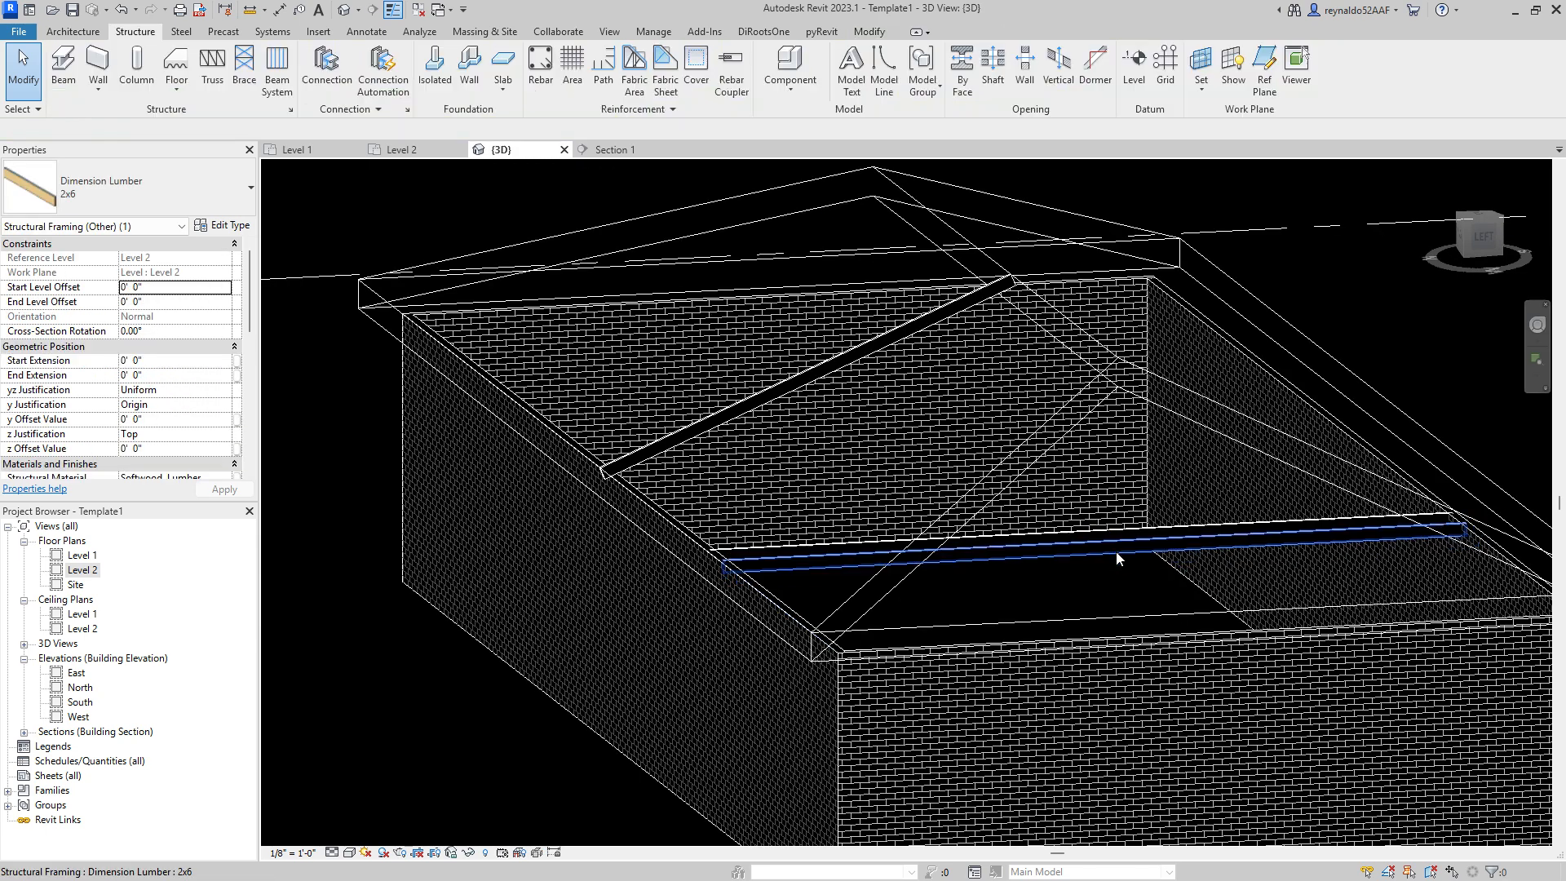
{"action": "left_click", "coordinate": [1119, 545]}
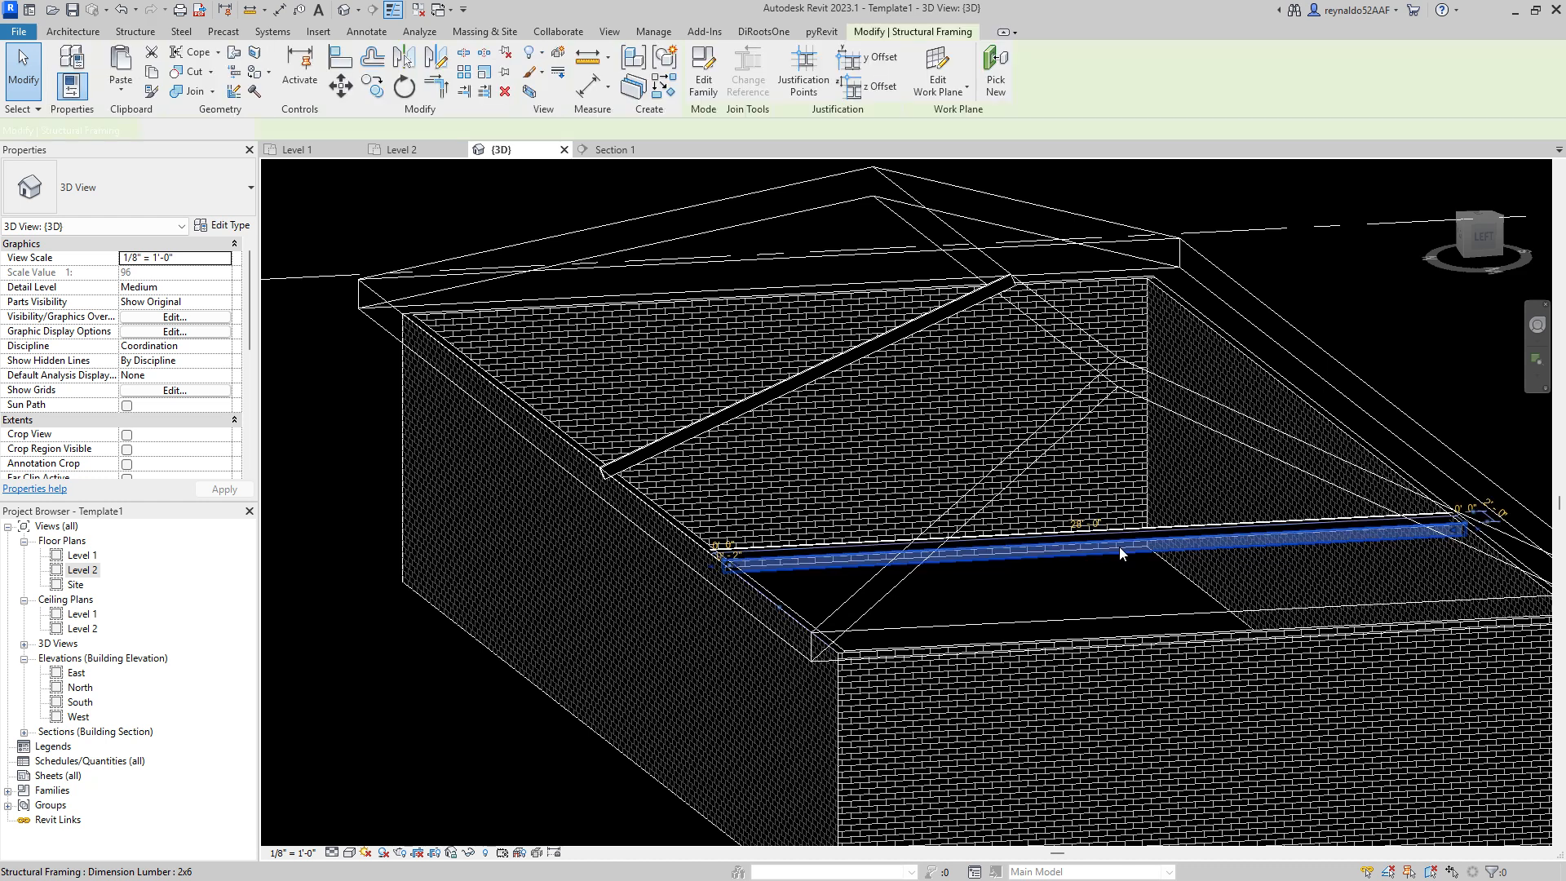
{"action": "key", "text": "Delete"}
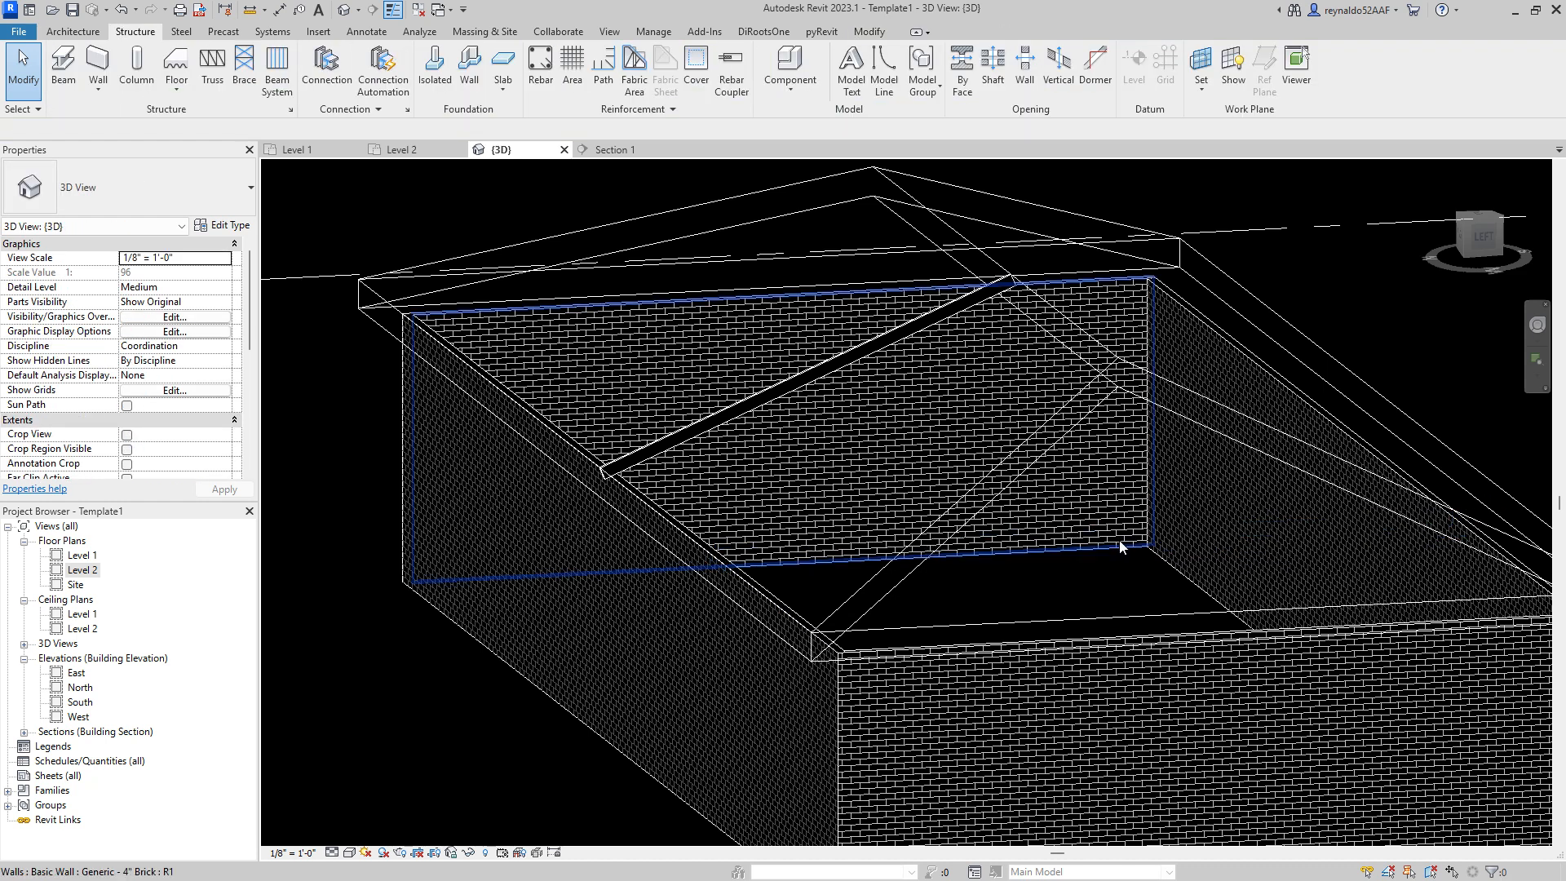
Step: Return to the Level 2 plan and restore the program window down to a shorter size over the desktop
{"action": "left_click", "coordinate": [408, 151]}
{"action": "scroll", "coordinate": [736, 393], "scroll_direction": "up", "scroll_amount": 2}
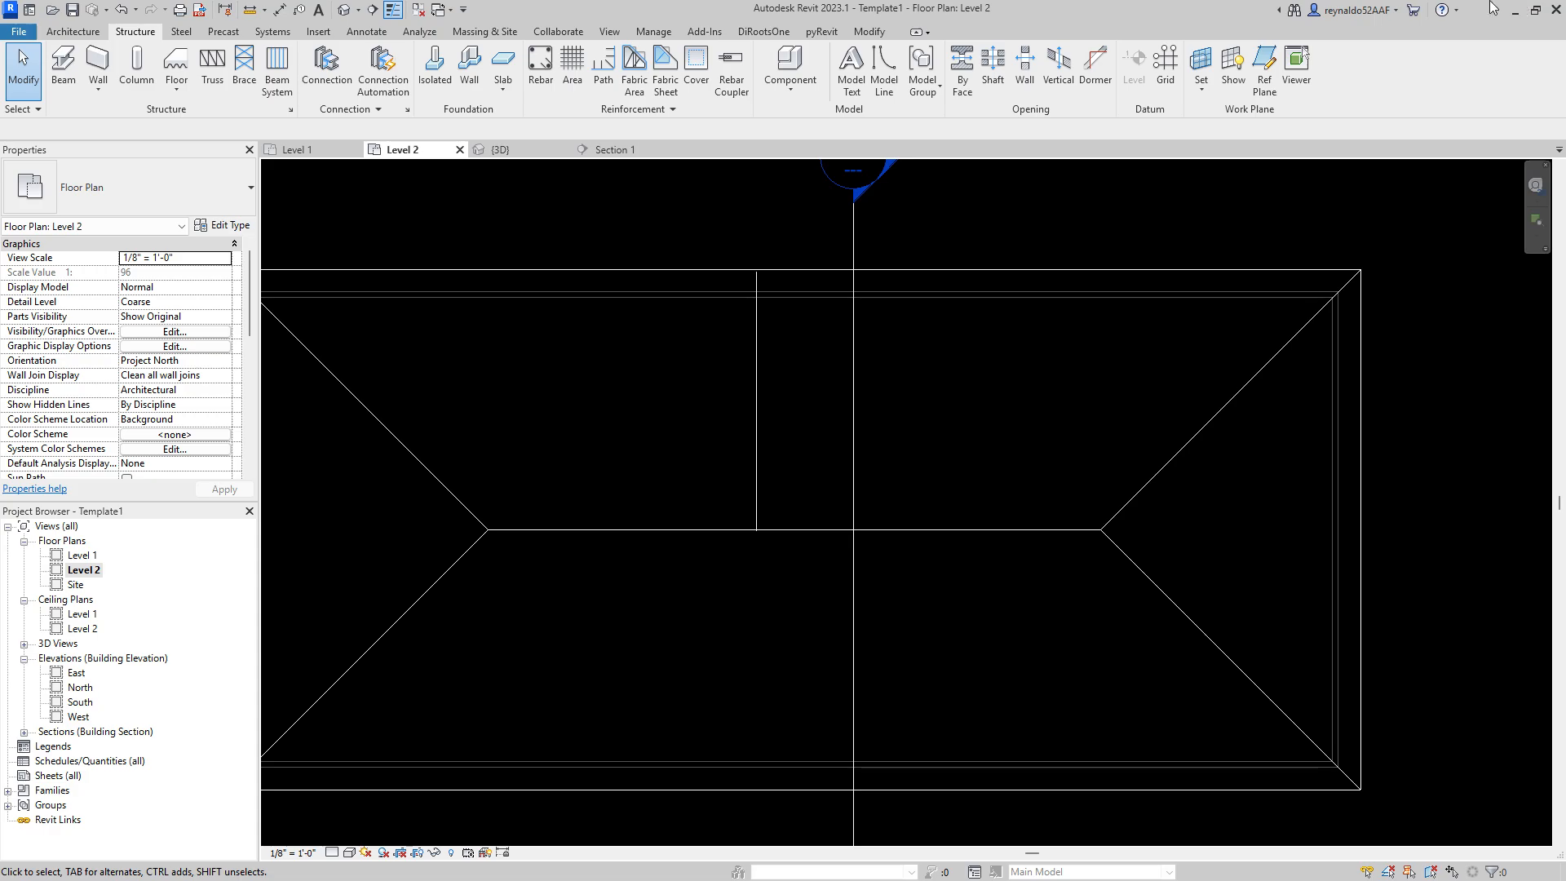
{"action": "left_click", "coordinate": [1535, 10]}
{"action": "left_click_drag", "start_coordinate": [980, 217], "coordinate": [981, 94]}
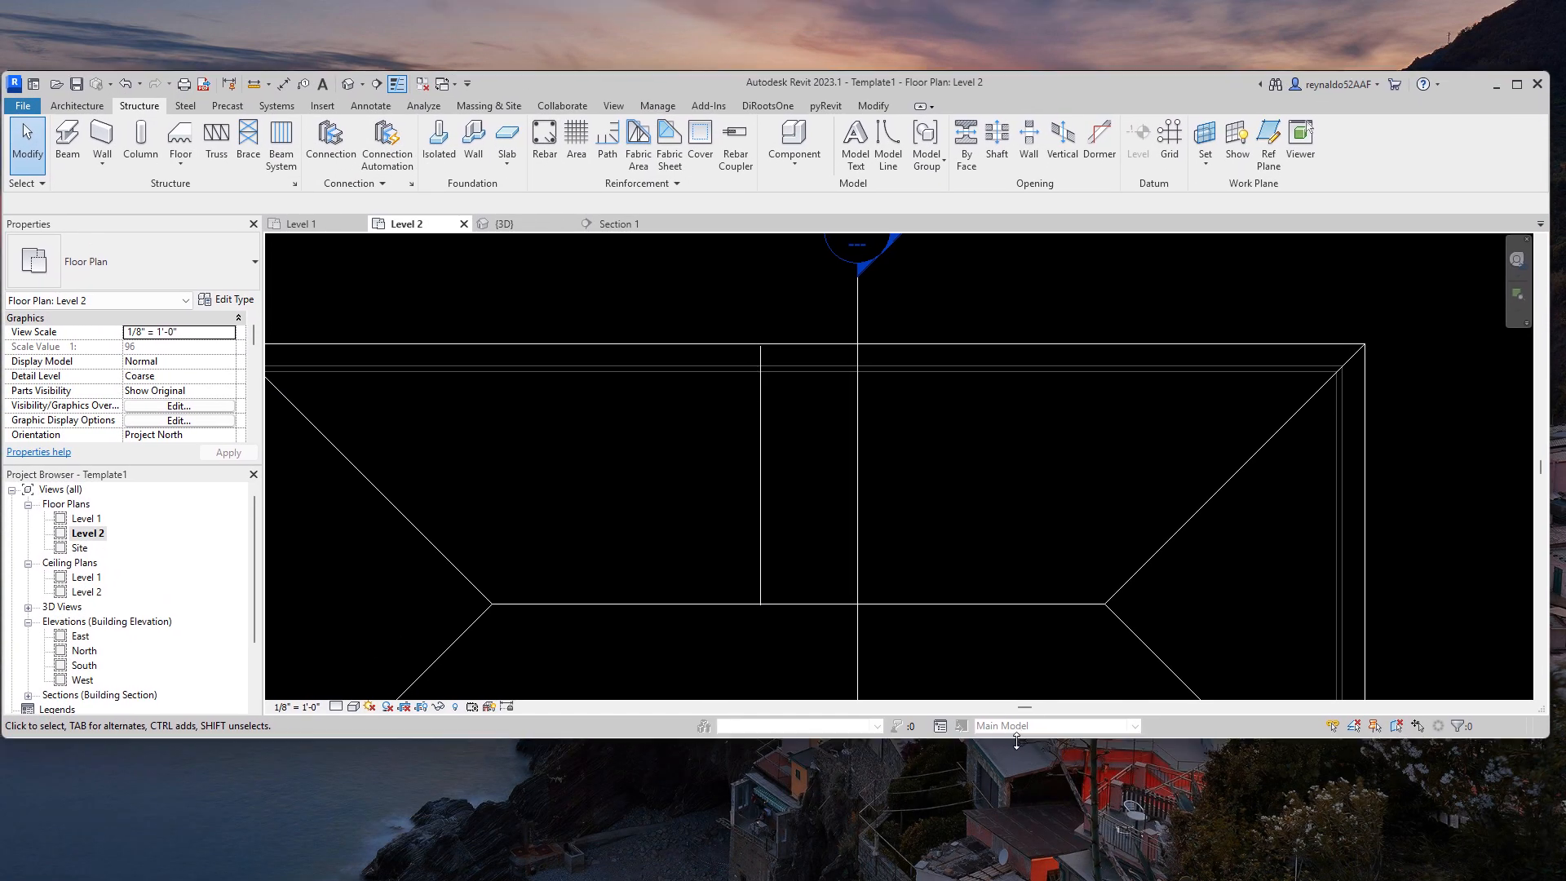
{"action": "double_click", "coordinate": [1016, 737]}
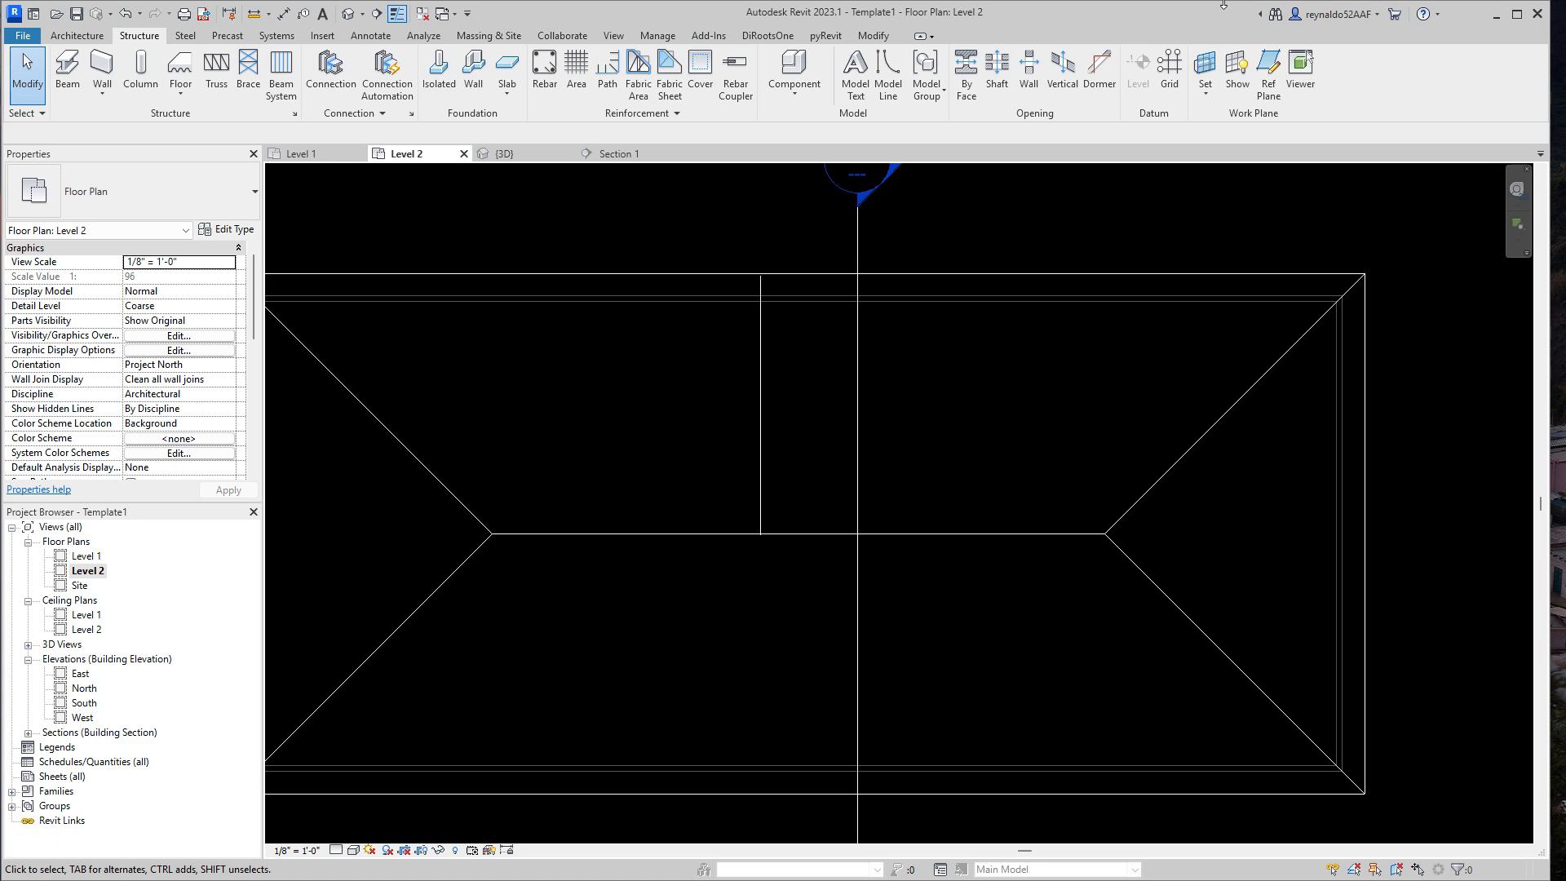
{"action": "double_click", "coordinate": [1223, 5]}
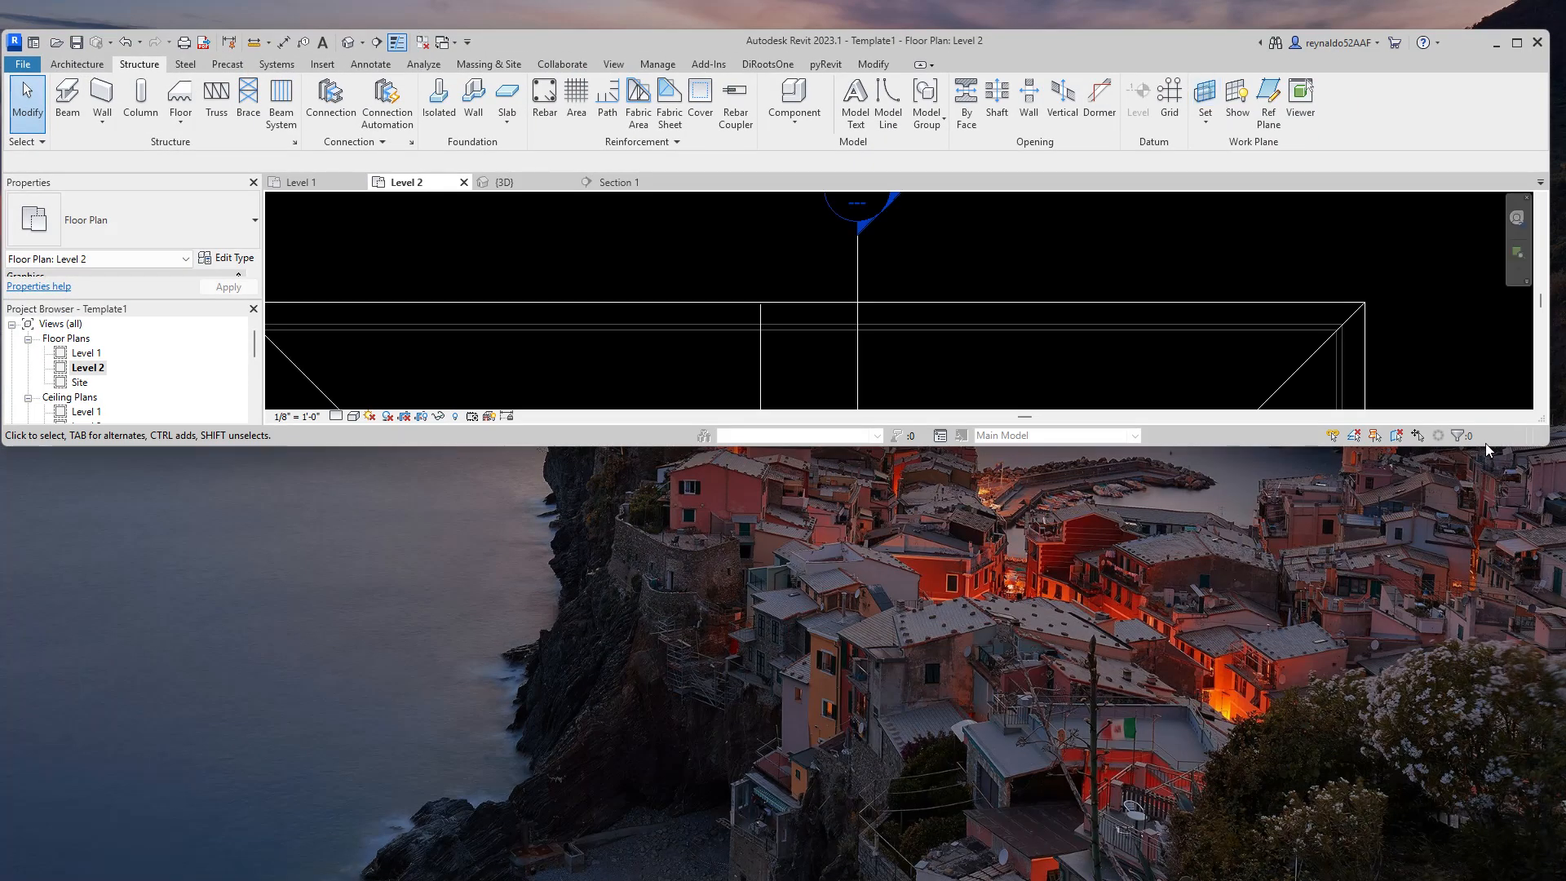
Step: Enlarge the program window and offset copies of the sloped 2x6 beam at 2' 0" spacing to the ridge's west end
{"action": "left_click_drag", "start_coordinate": [1485, 444], "coordinate": [1493, 826]}
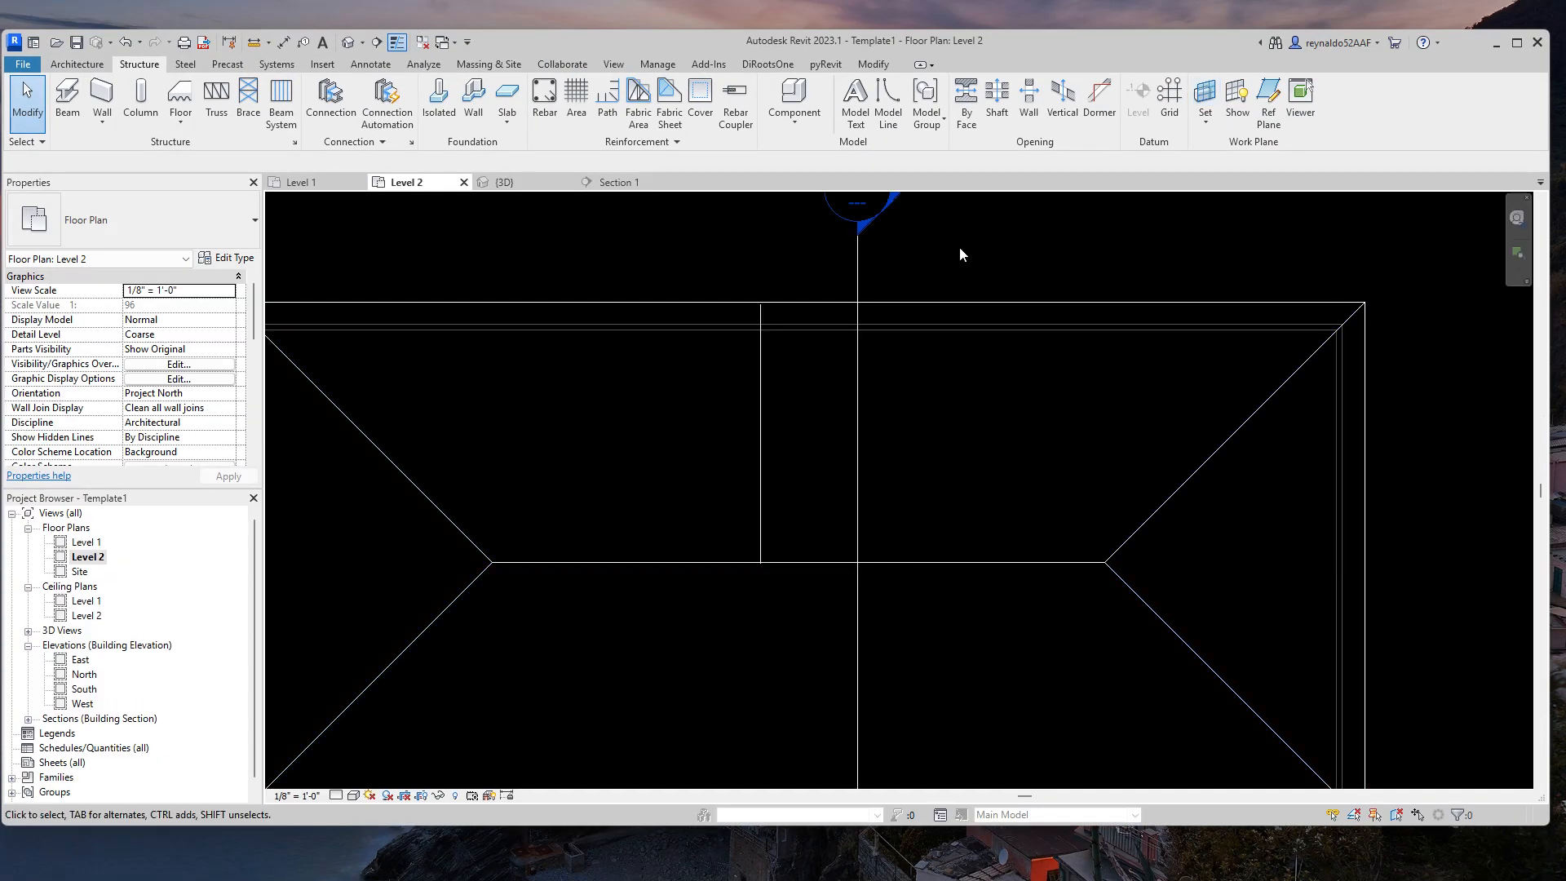
{"action": "left_click", "coordinate": [873, 65]}
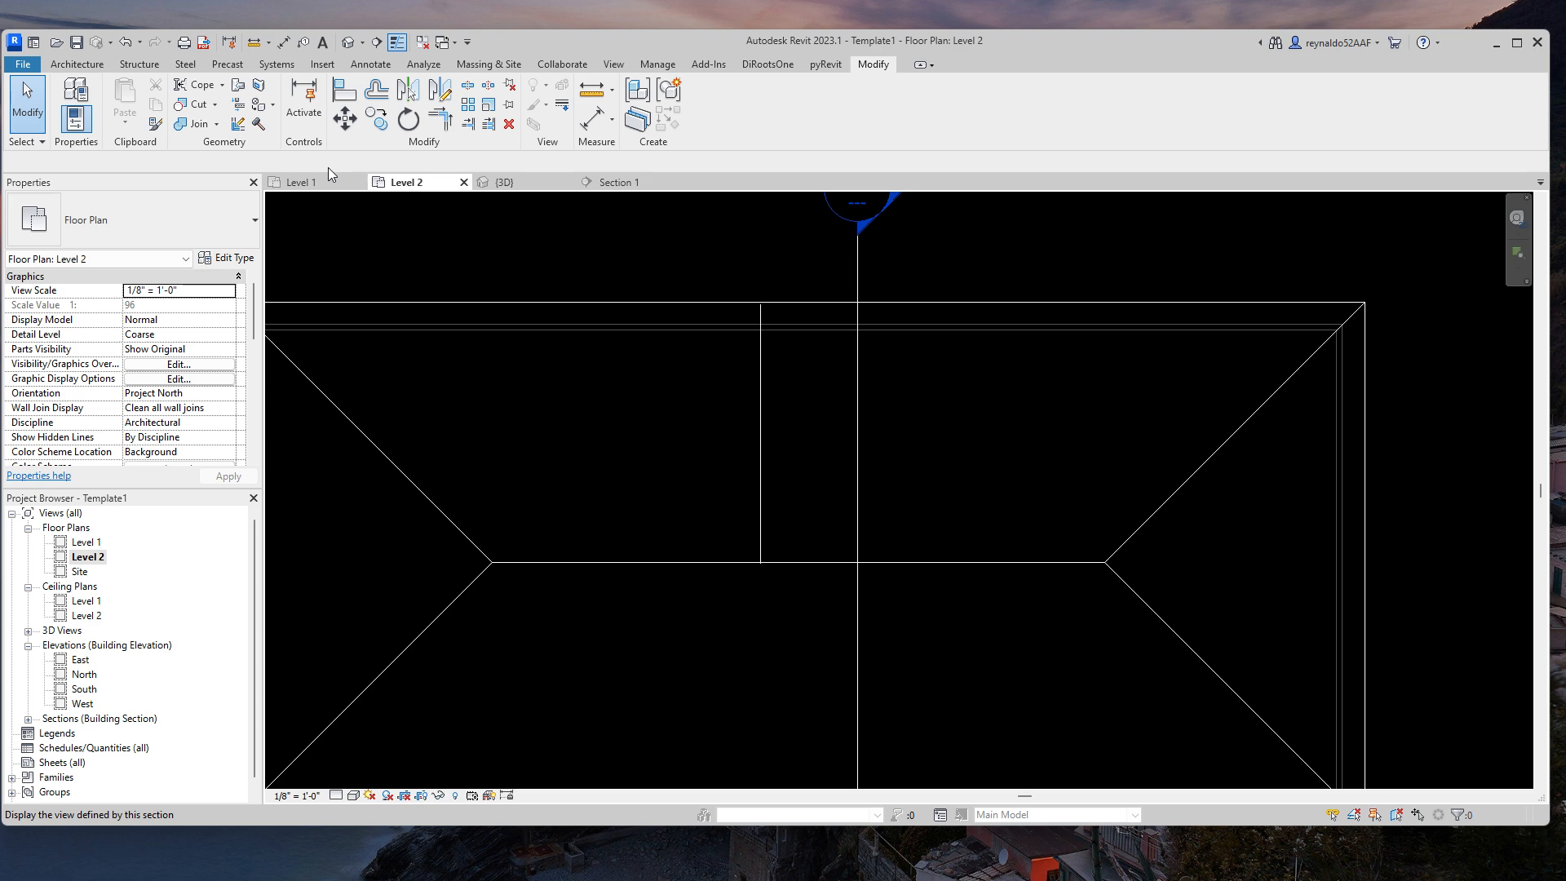
{"action": "left_click", "coordinate": [380, 96]}
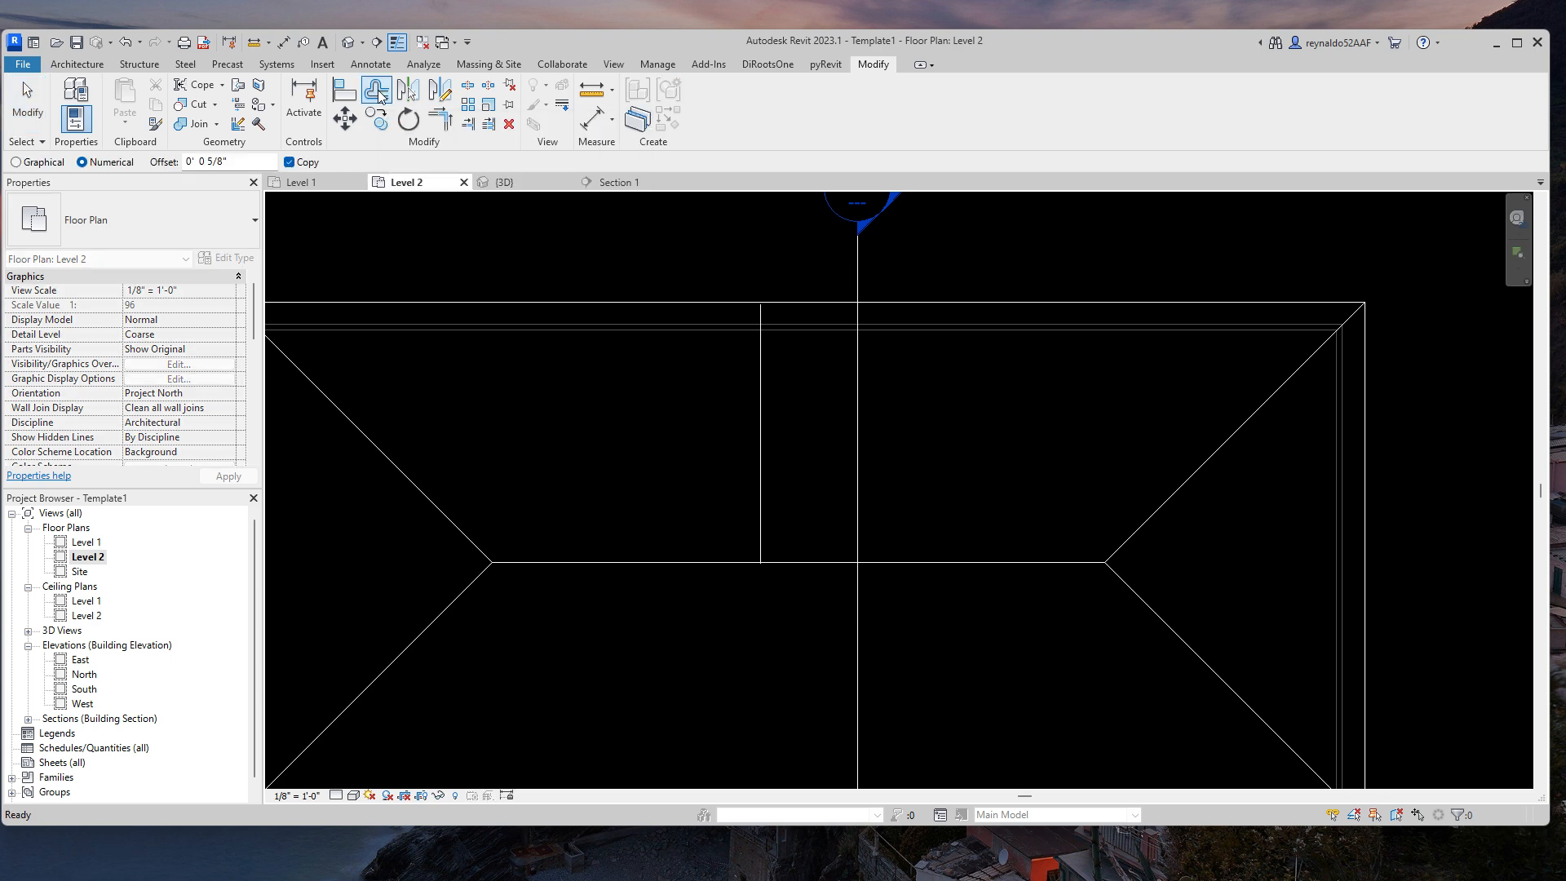
{"action": "left_click", "coordinate": [227, 163]}
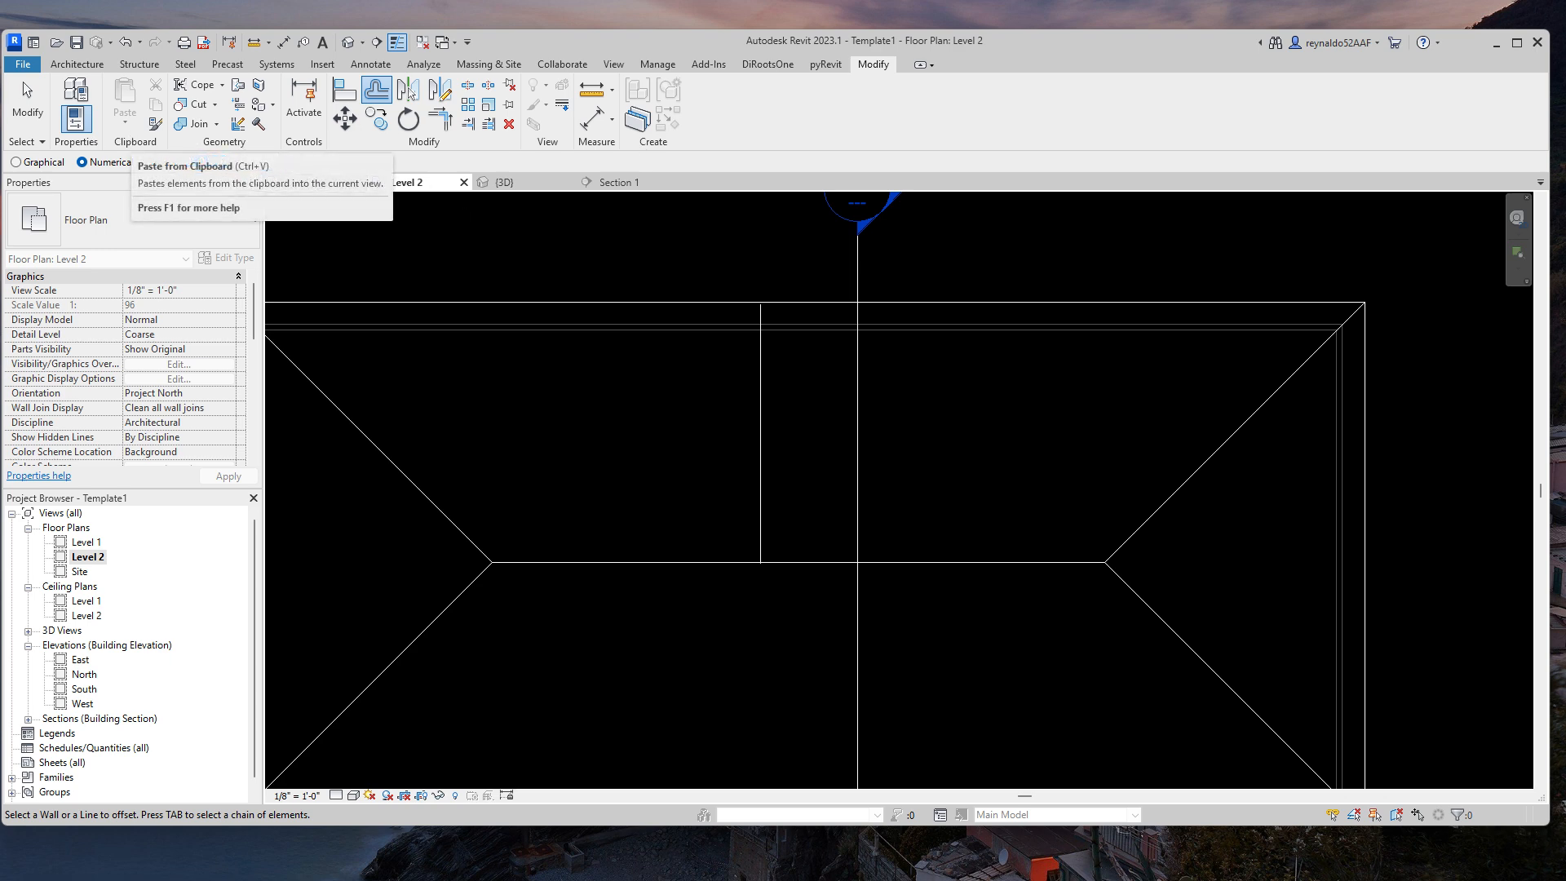
{"action": "type", "text": "2"}
{"action": "key", "text": "Return"}
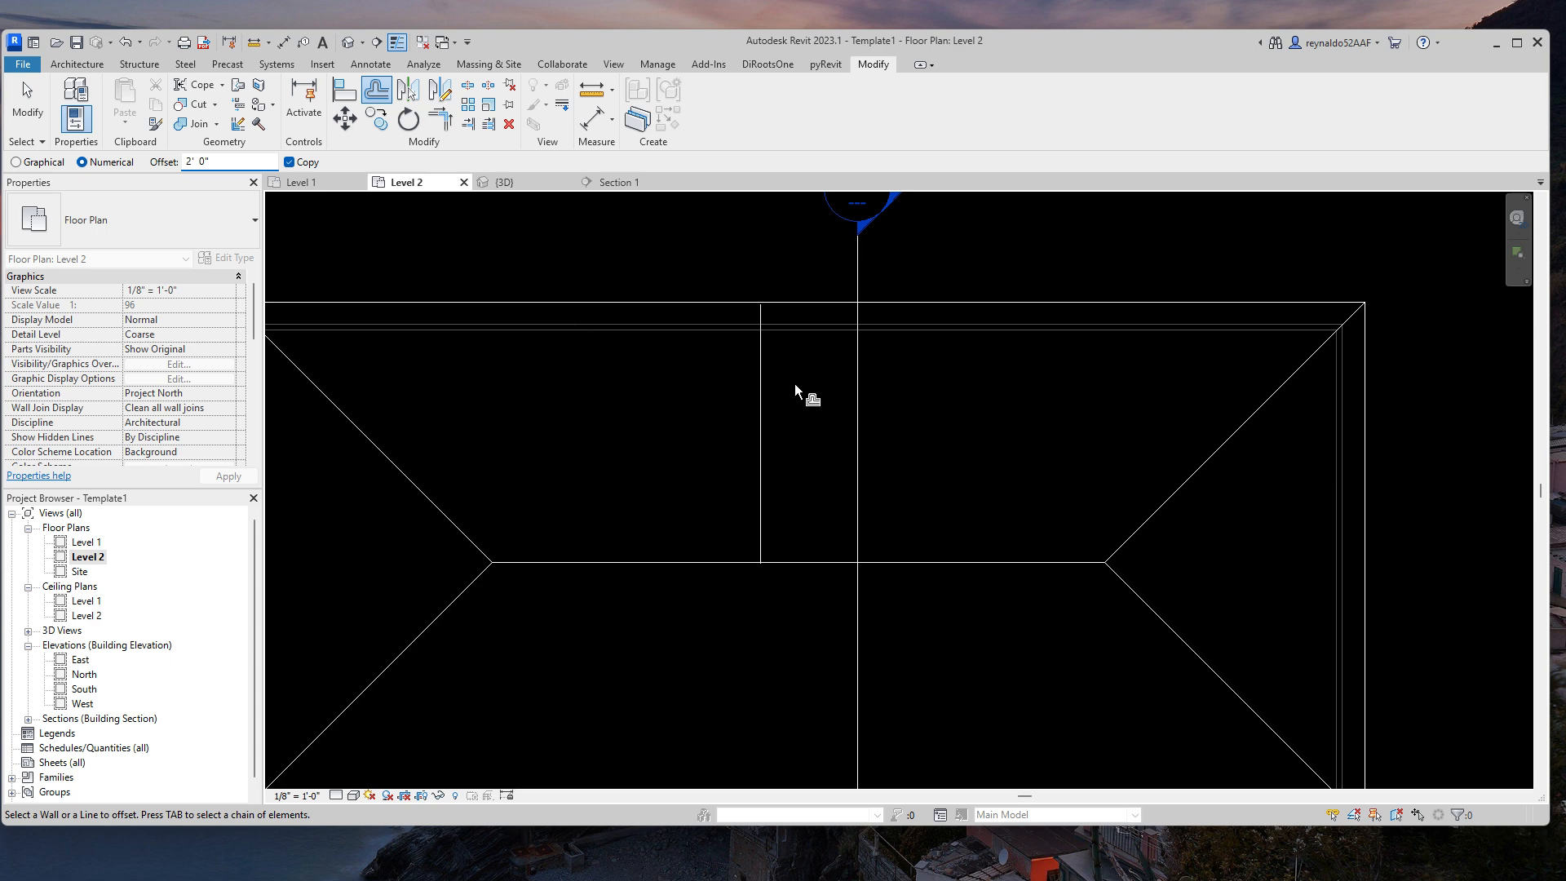
{"action": "left_click", "coordinate": [757, 399]}
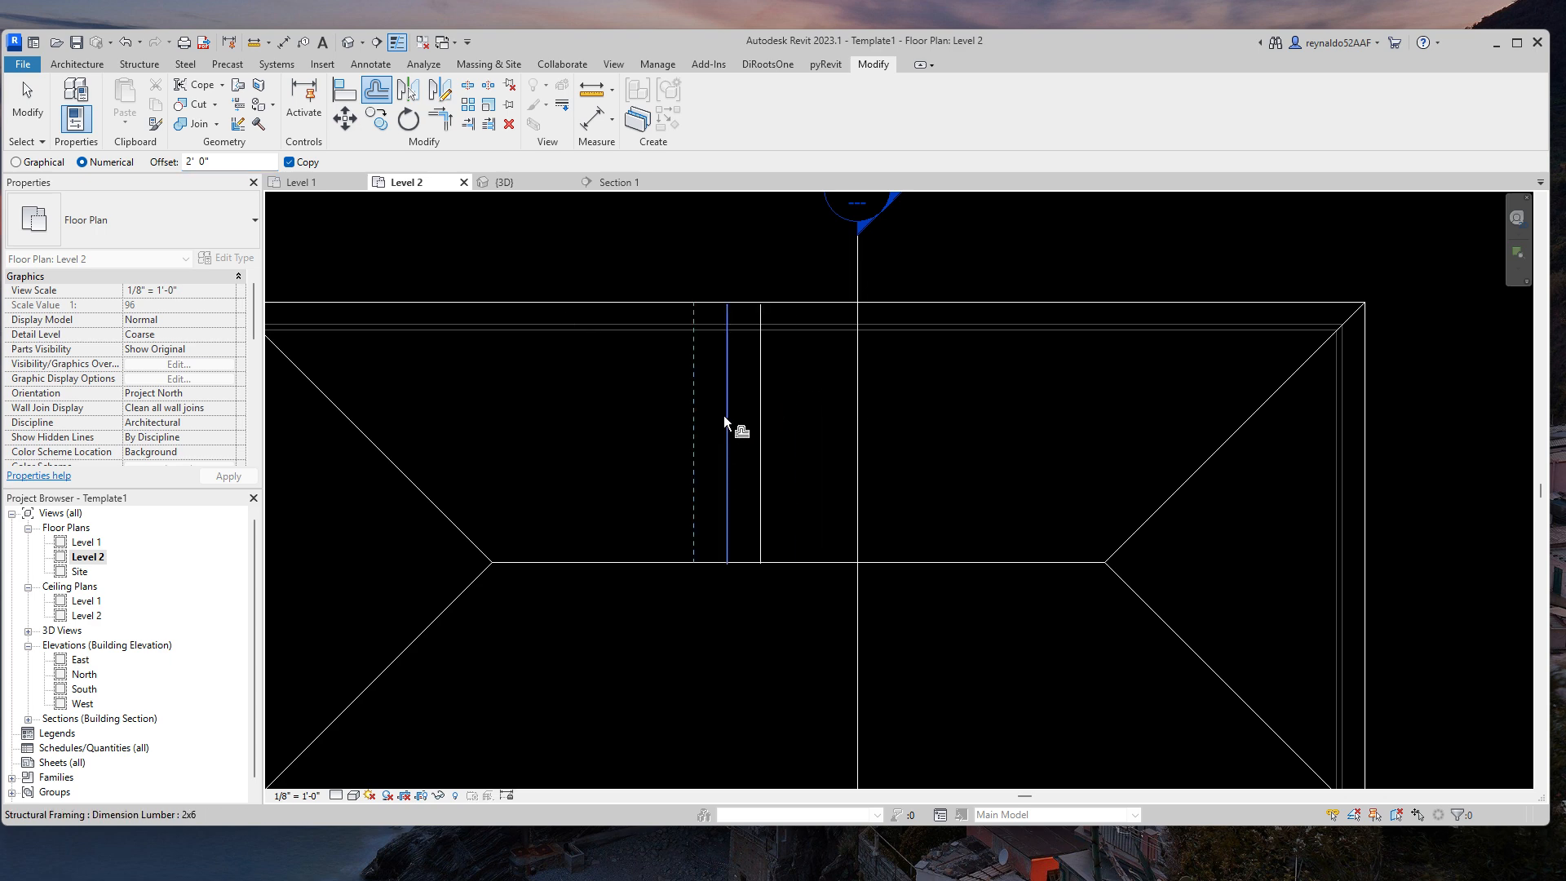
{"action": "left_click", "coordinate": [723, 414]}
{"action": "left_click", "coordinate": [685, 437]}
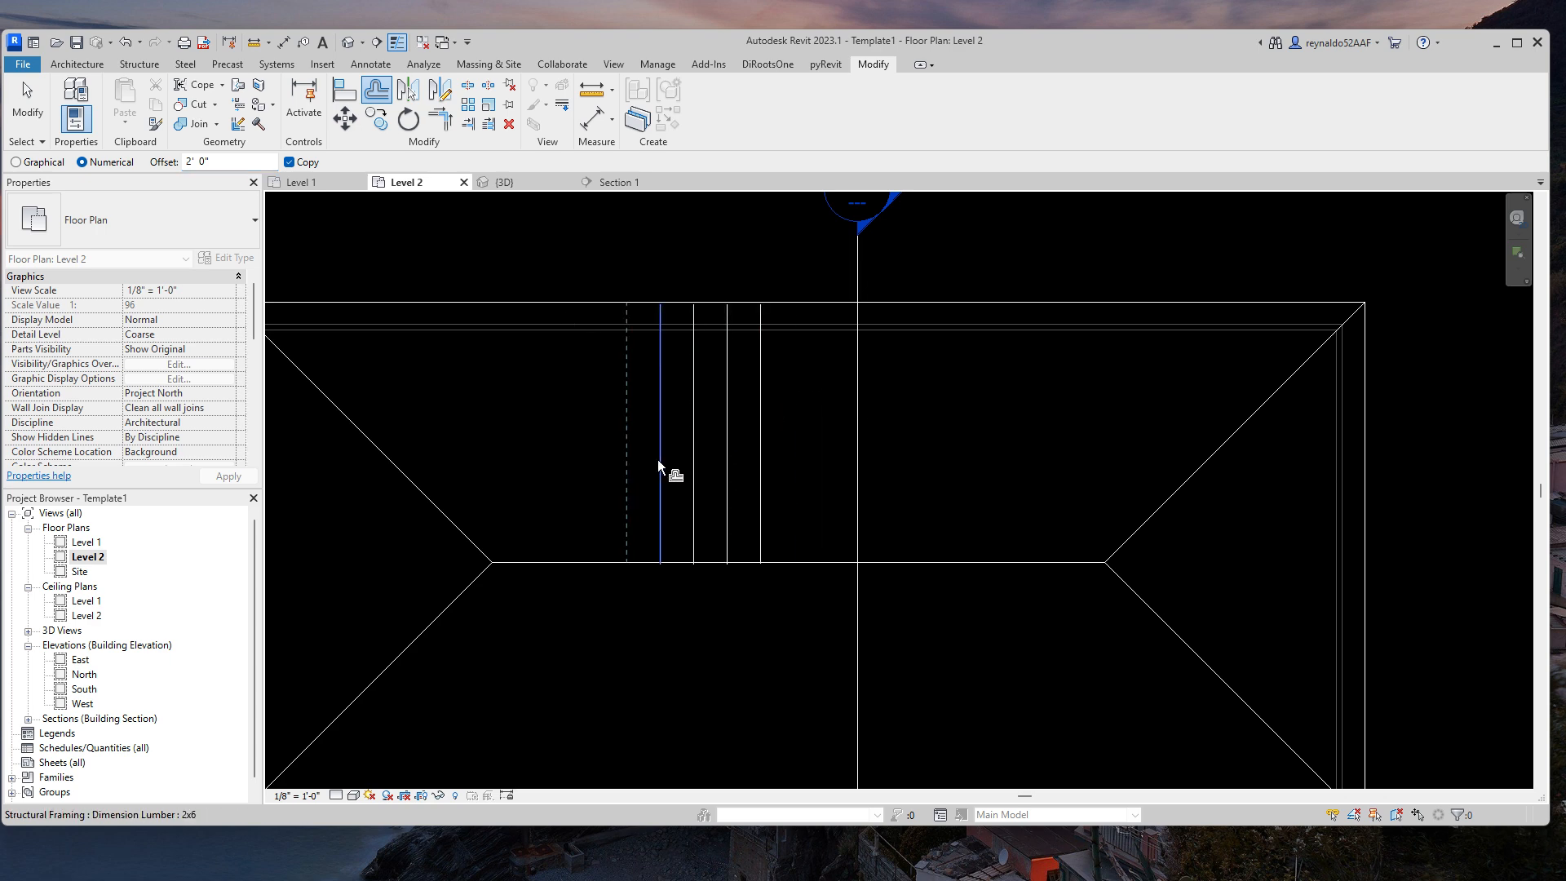
{"action": "left_click", "coordinate": [659, 458]}
{"action": "left_click", "coordinate": [622, 466]}
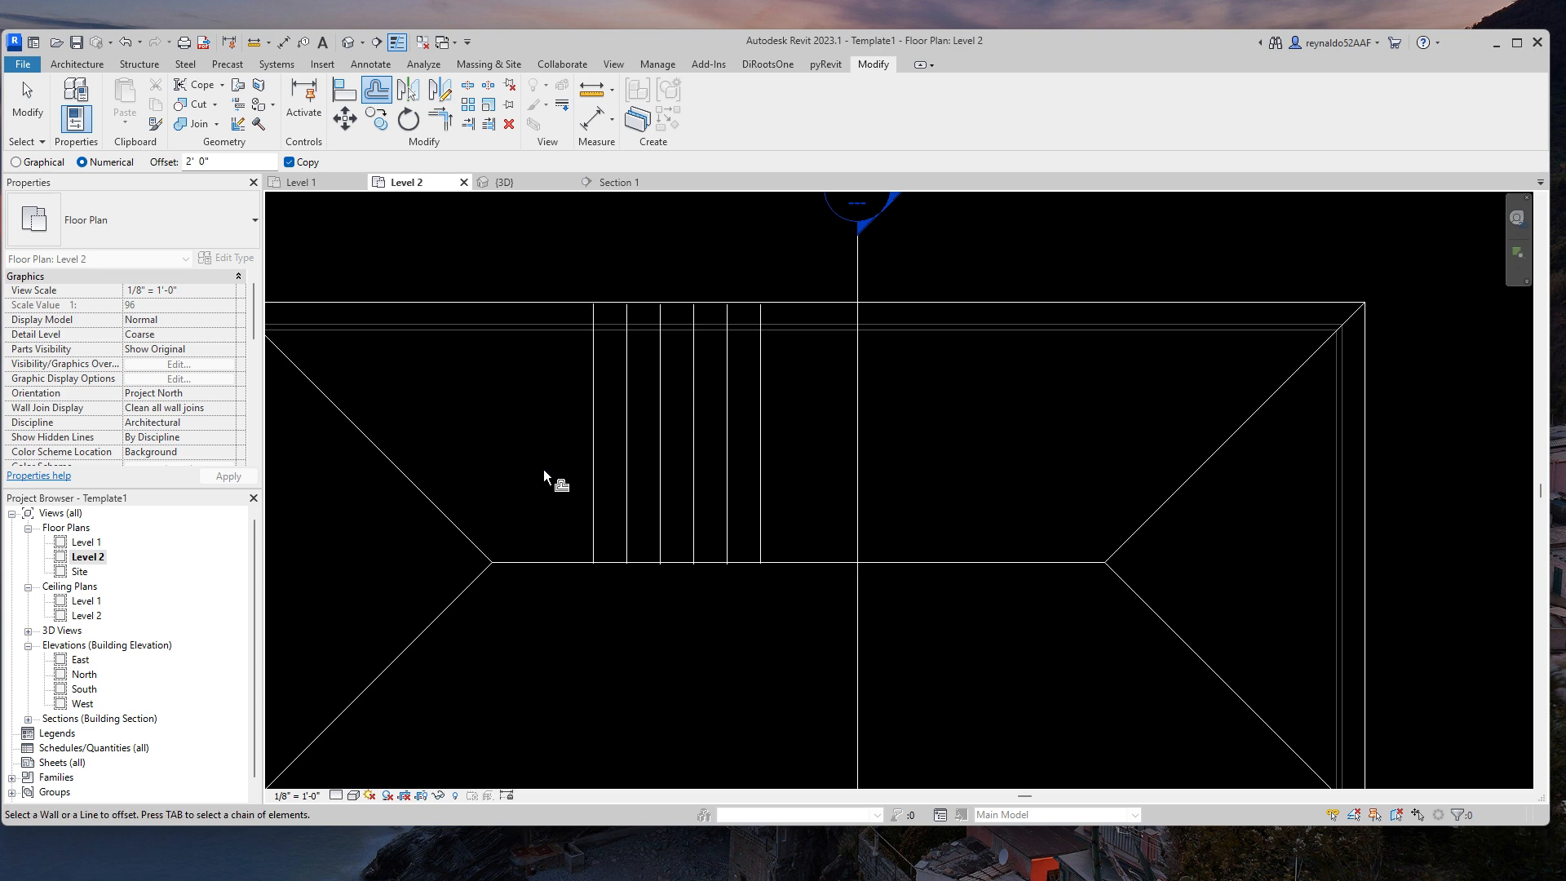
{"action": "left_click", "coordinate": [593, 478]}
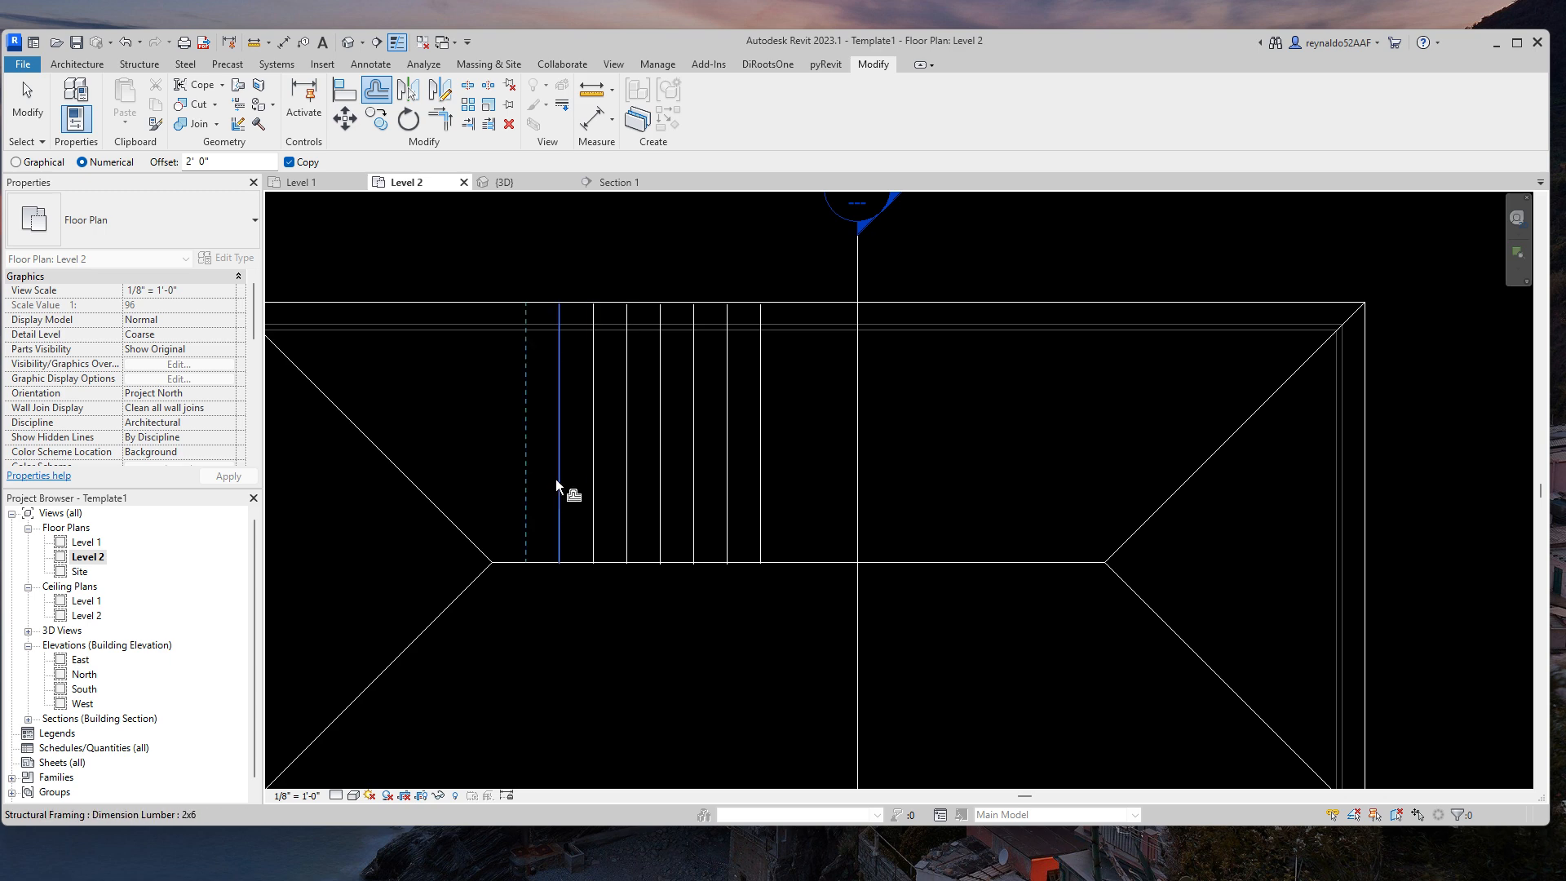
{"action": "left_click", "coordinate": [557, 480]}
{"action": "left_click", "coordinate": [523, 479]}
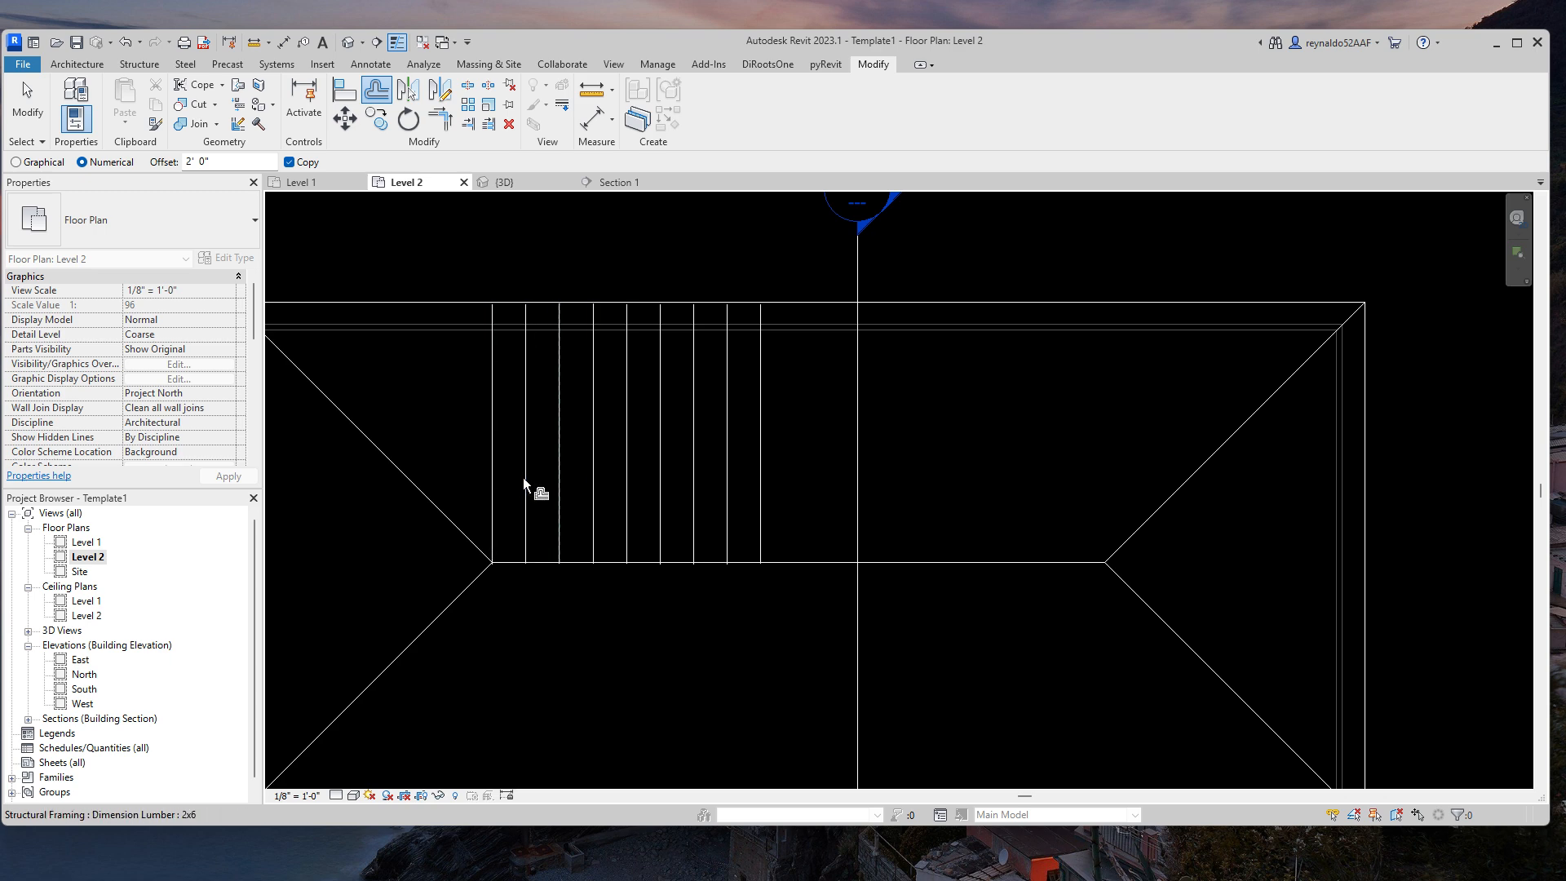
Step: Offset further copies of the sloped 2x6 beam at 2' 0" spacing towards the ridge's east end
{"action": "left_click", "coordinate": [765, 499]}
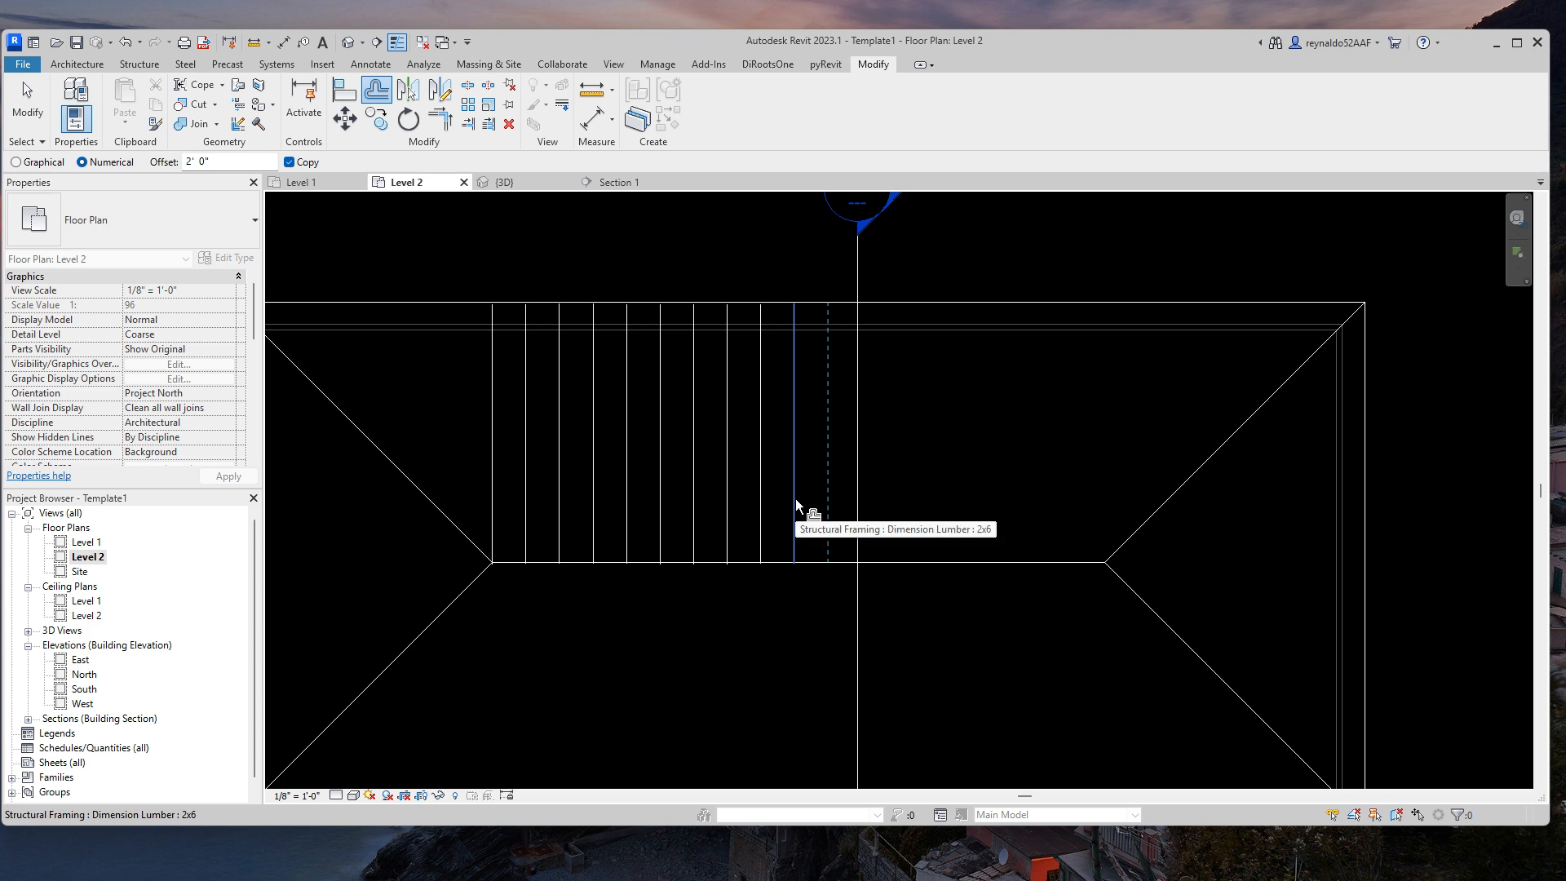
{"action": "left_click", "coordinate": [798, 501]}
{"action": "left_click", "coordinate": [829, 502]}
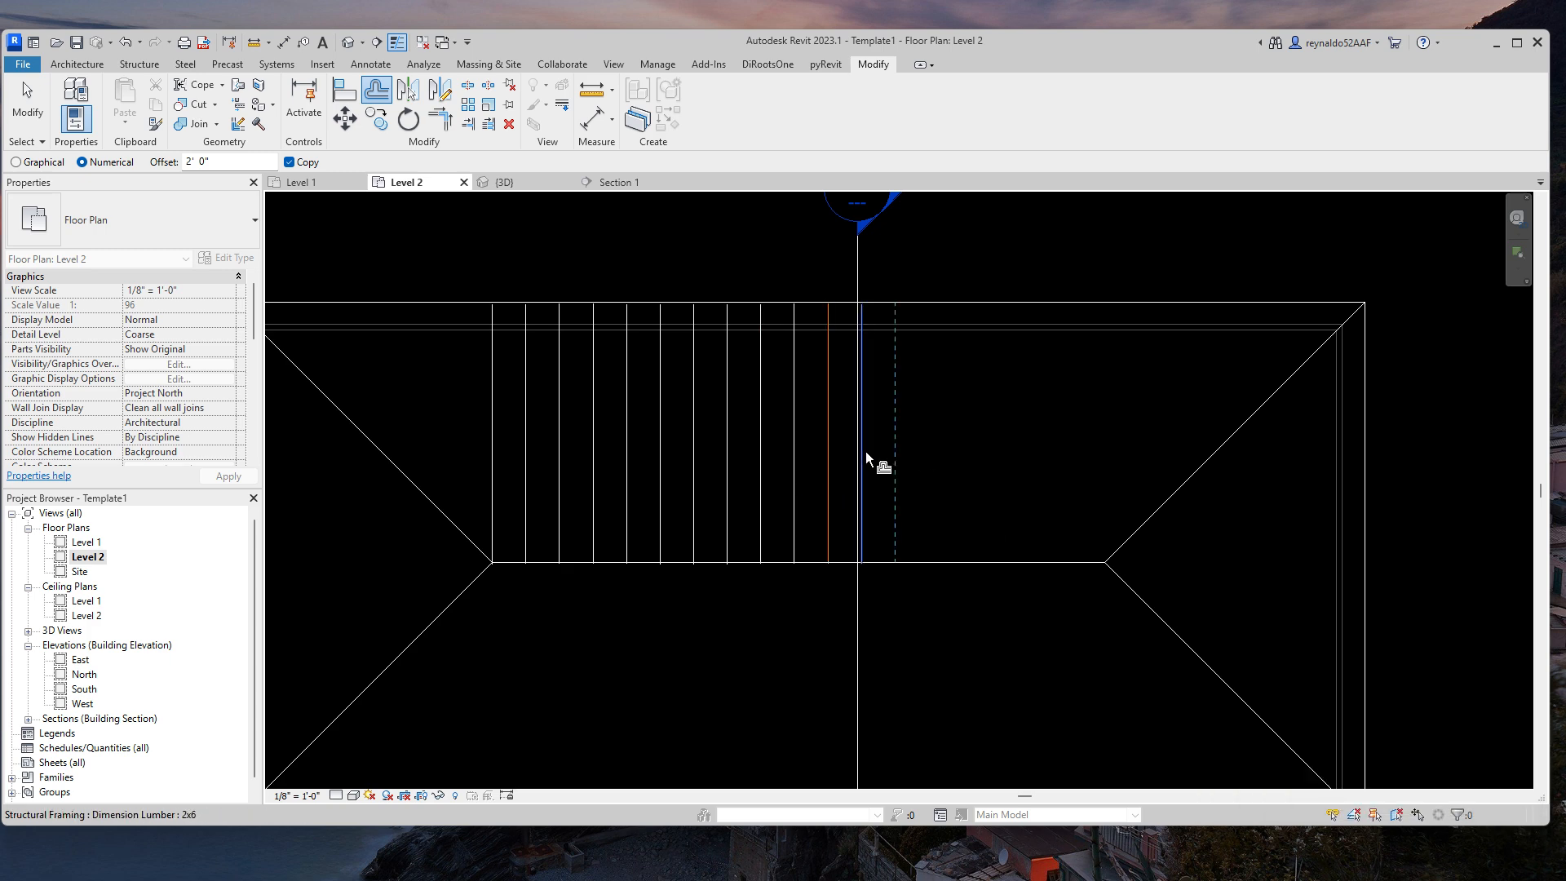
{"action": "left_click", "coordinate": [865, 452]}
{"action": "left_click", "coordinate": [897, 454]}
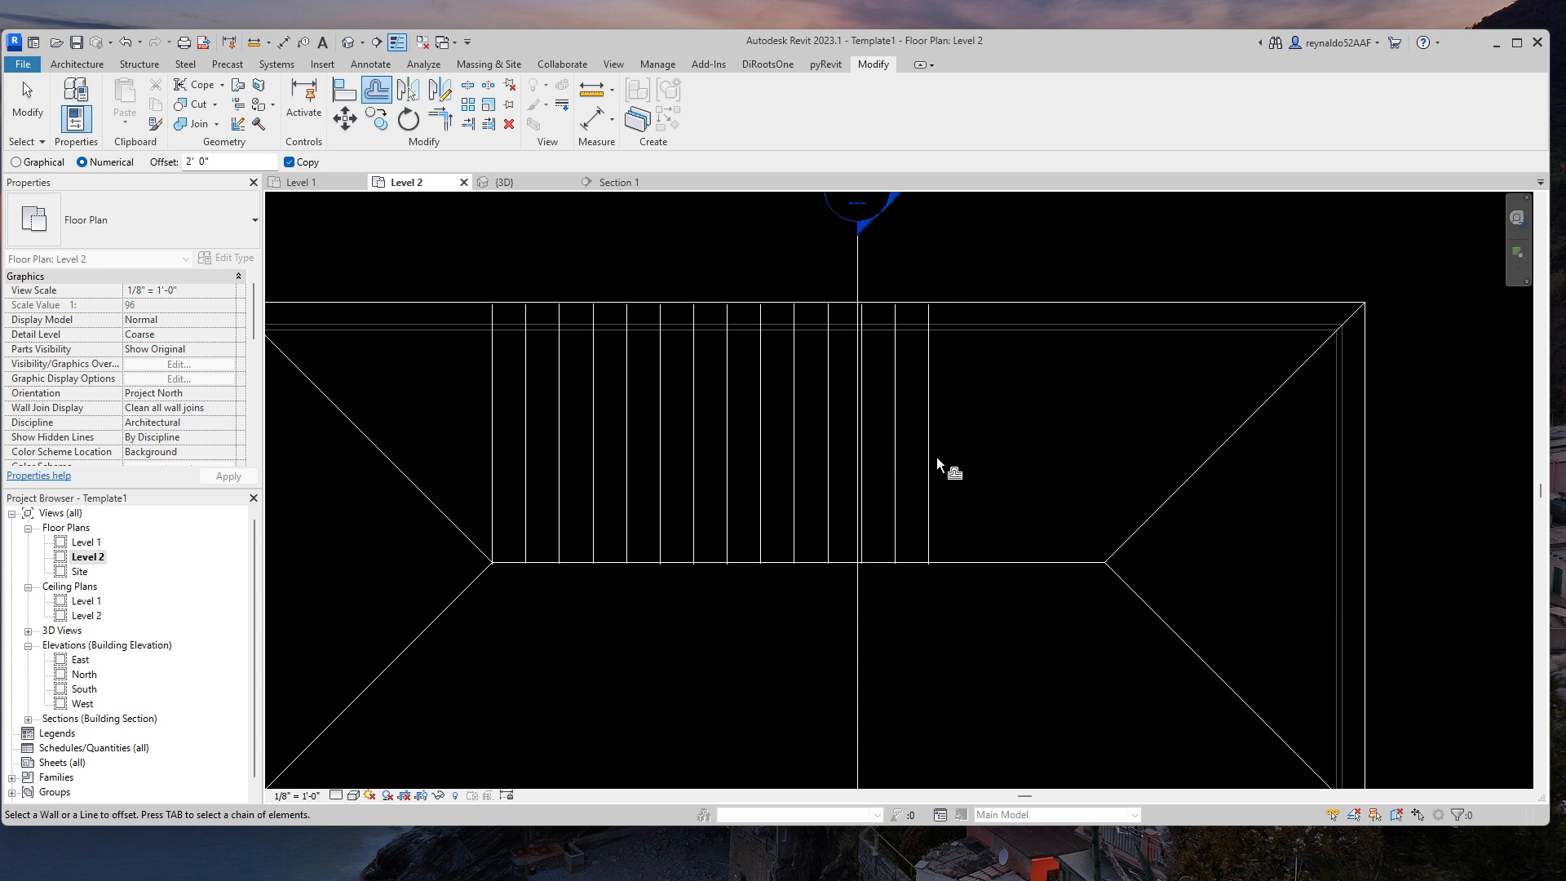
{"action": "left_click", "coordinate": [931, 460]}
{"action": "left_click", "coordinate": [965, 461]}
{"action": "left_click", "coordinate": [1001, 438]}
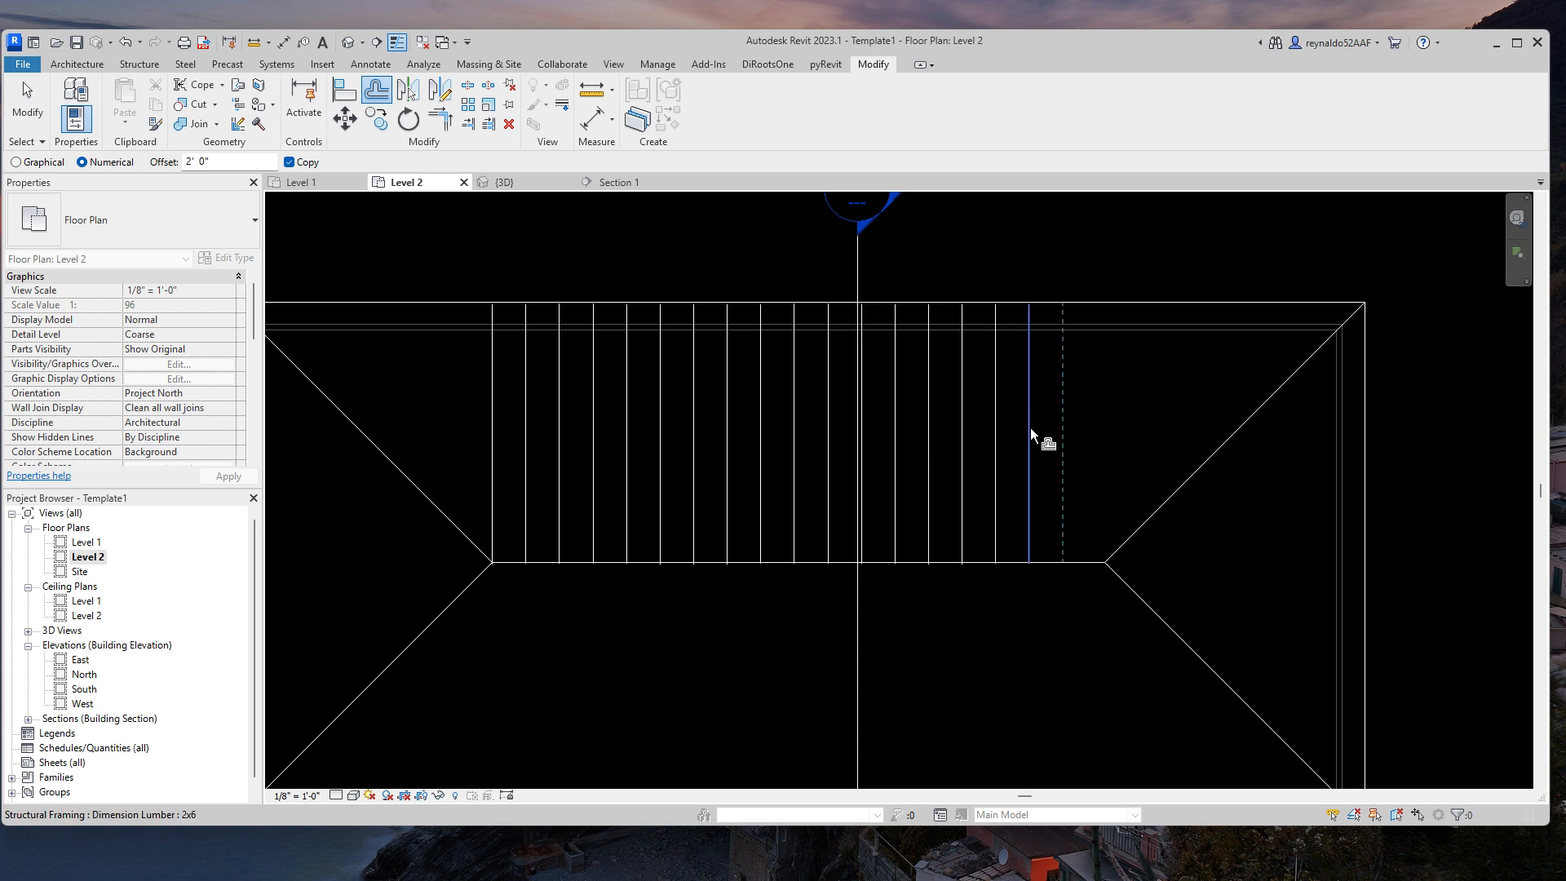
{"action": "left_click", "coordinate": [1030, 427]}
{"action": "left_click", "coordinate": [1064, 404]}
{"action": "scroll", "coordinate": [1094, 374], "scroll_direction": "down", "scroll_amount": 3}
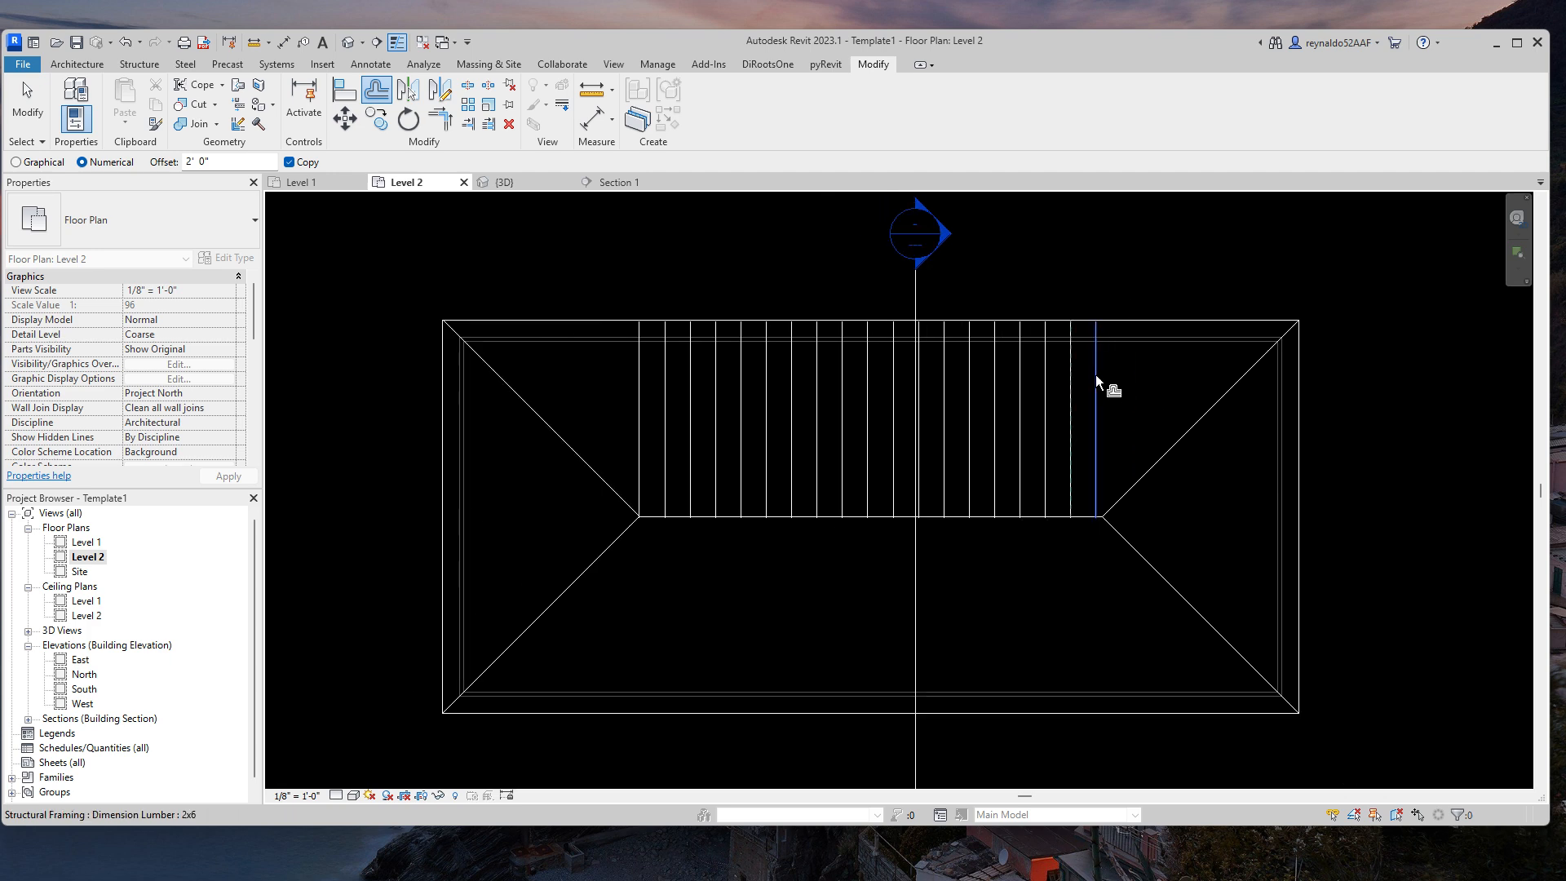
{"action": "scroll", "coordinate": [1139, 359], "scroll_direction": "up", "scroll_amount": 2}
{"action": "key", "text": "Escape"}
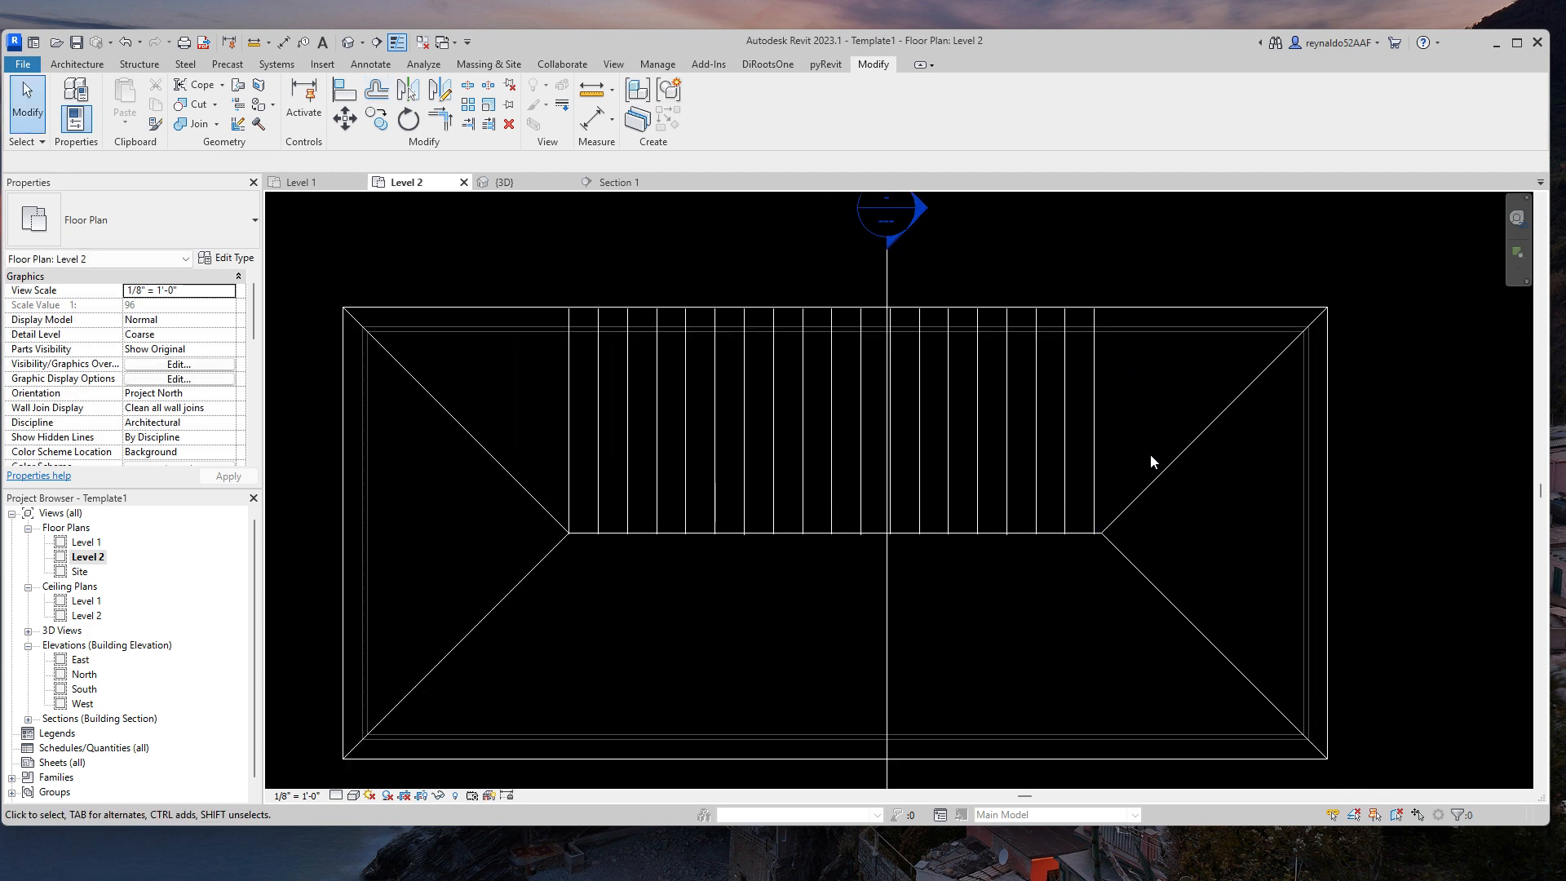
Step: Mirror a copy of all the sloped 2x6 beams onto the opposite roof slope, using an axis drawn along the ridge
{"action": "left_click_drag", "start_coordinate": [1107, 426], "coordinate": [513, 385]}
{"action": "left_click_drag", "start_coordinate": [938, 665], "coordinate": [807, 651], "text": "shift"}
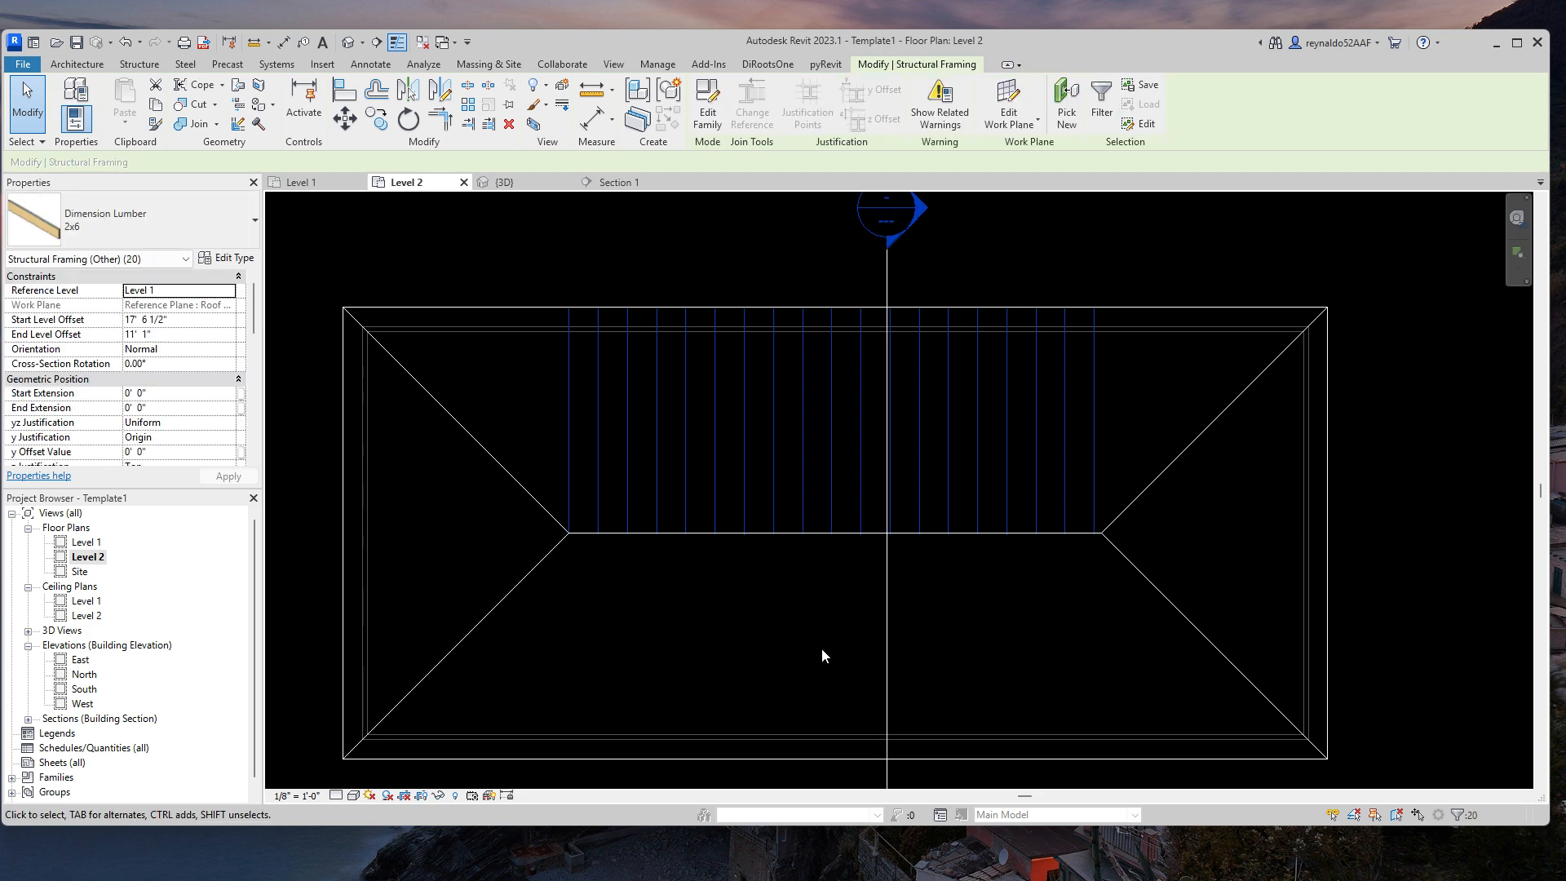
{"action": "left_click", "coordinate": [440, 91]}
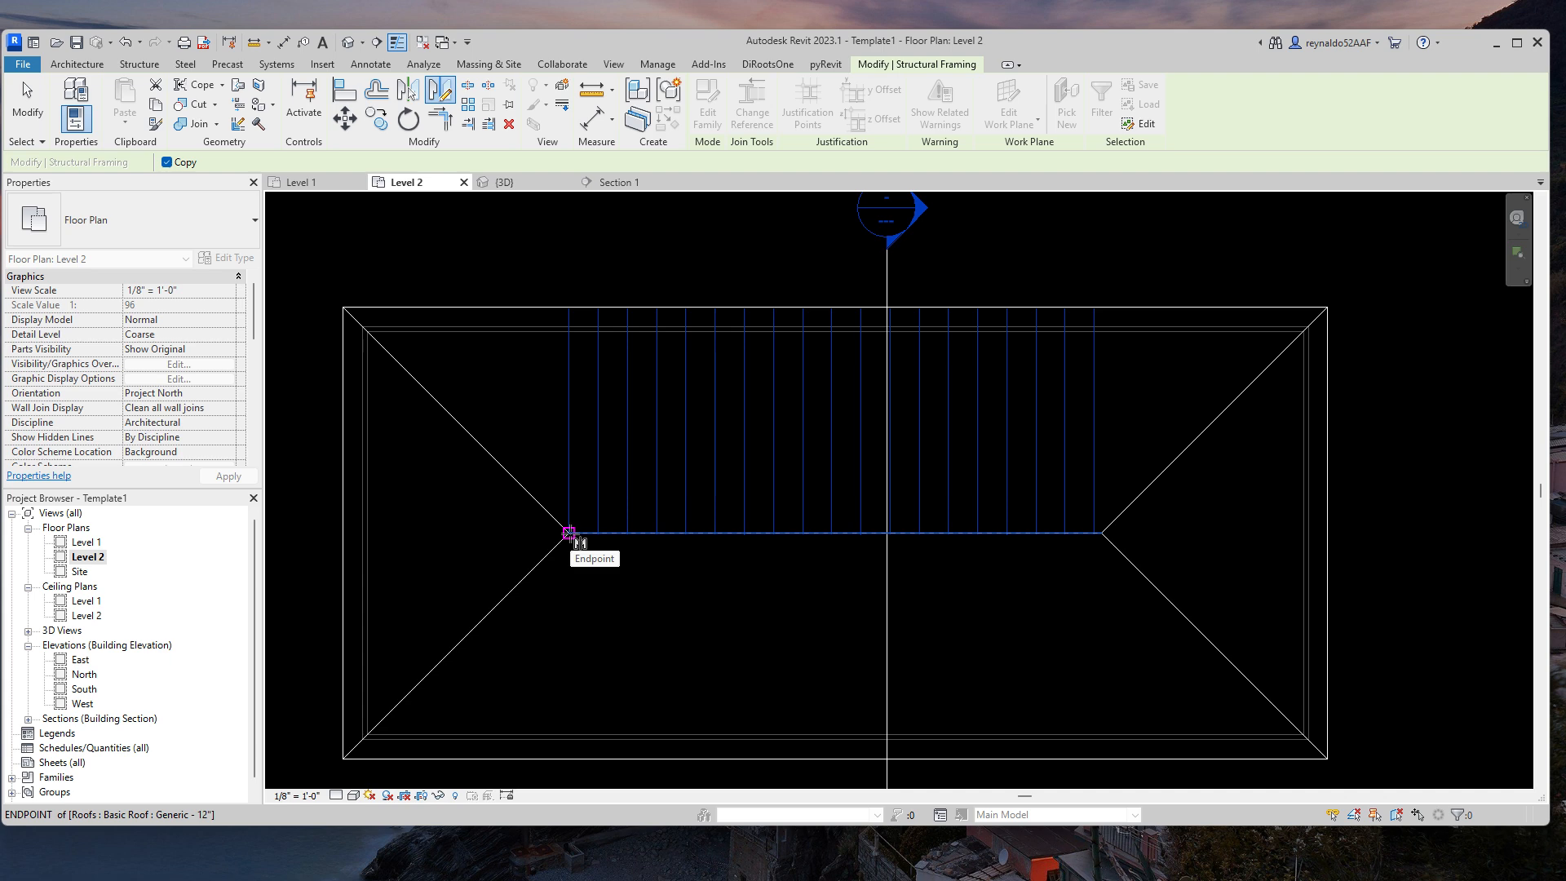
{"action": "left_click", "coordinate": [569, 532]}
{"action": "left_click", "coordinate": [1286, 531]}
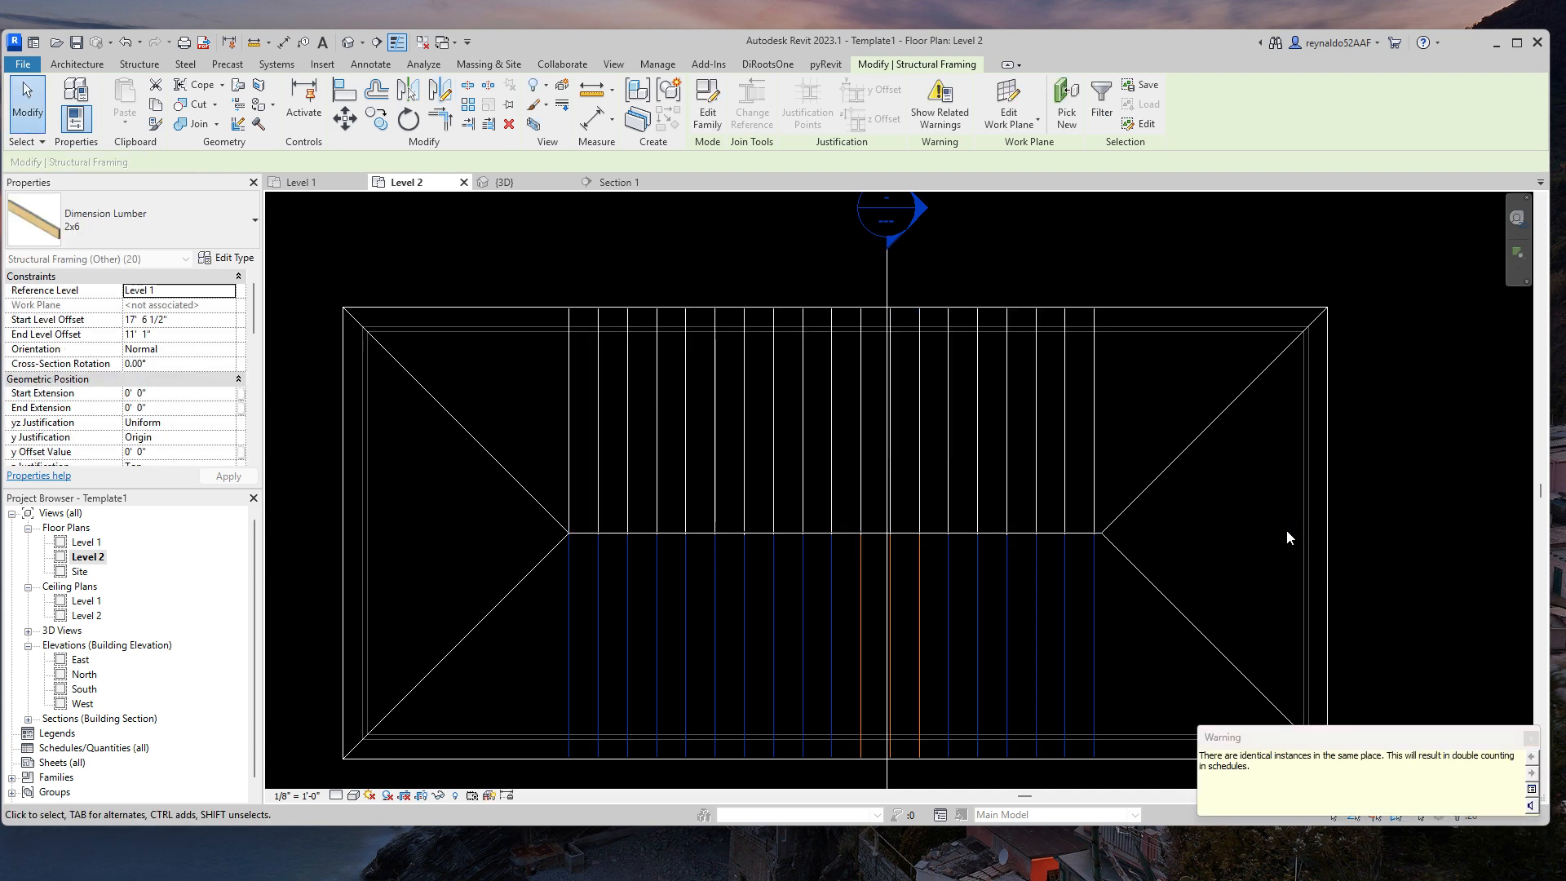
{"action": "key", "text": "d"}
{"action": "key", "text": "m"}
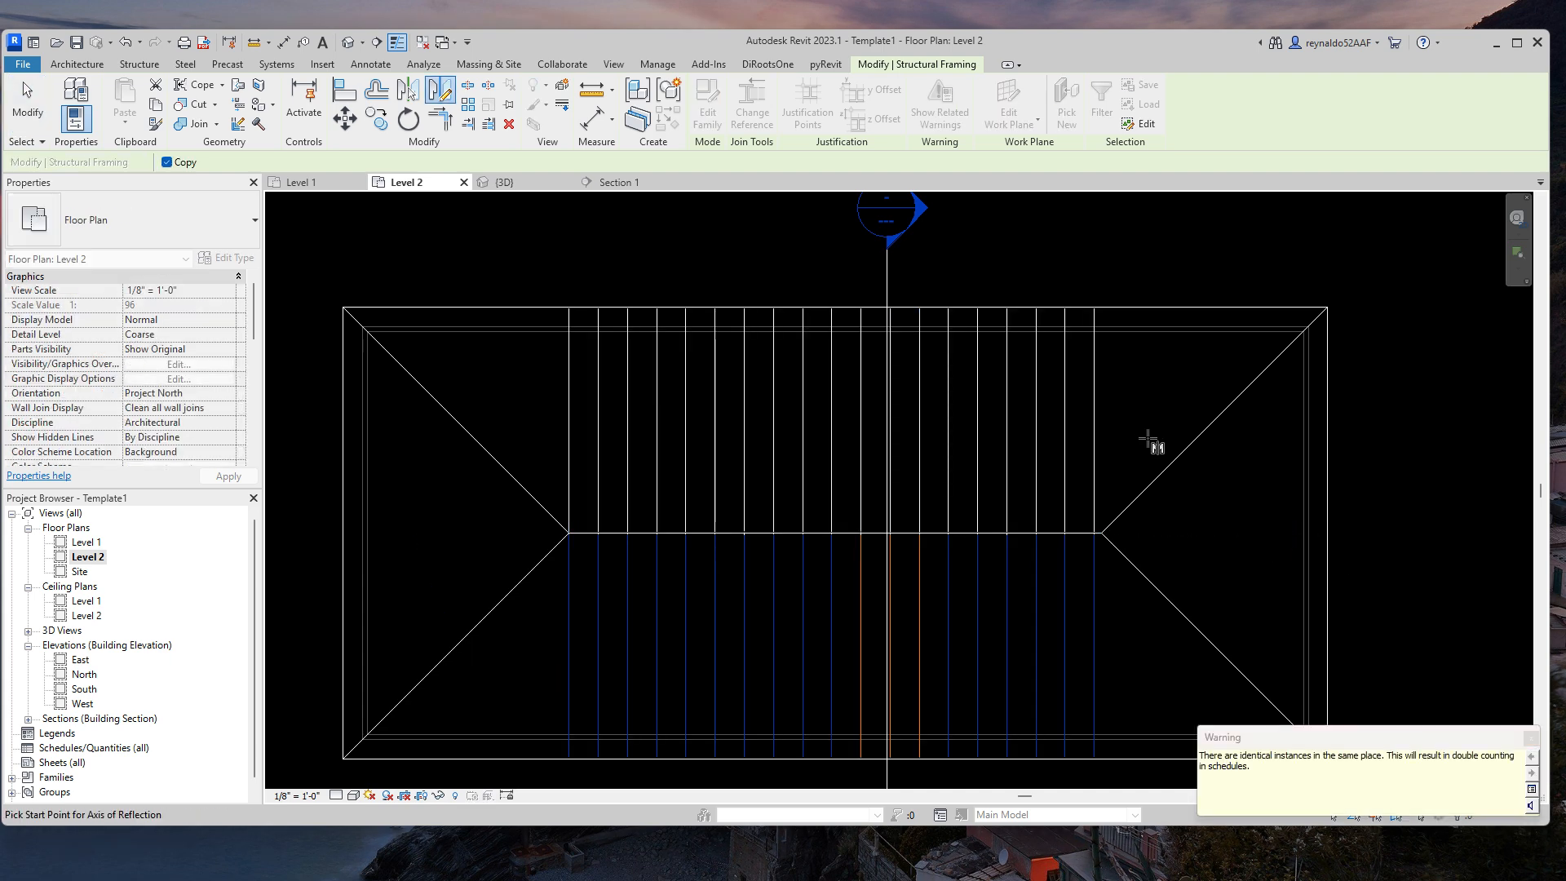
{"action": "key", "text": "Escape"}
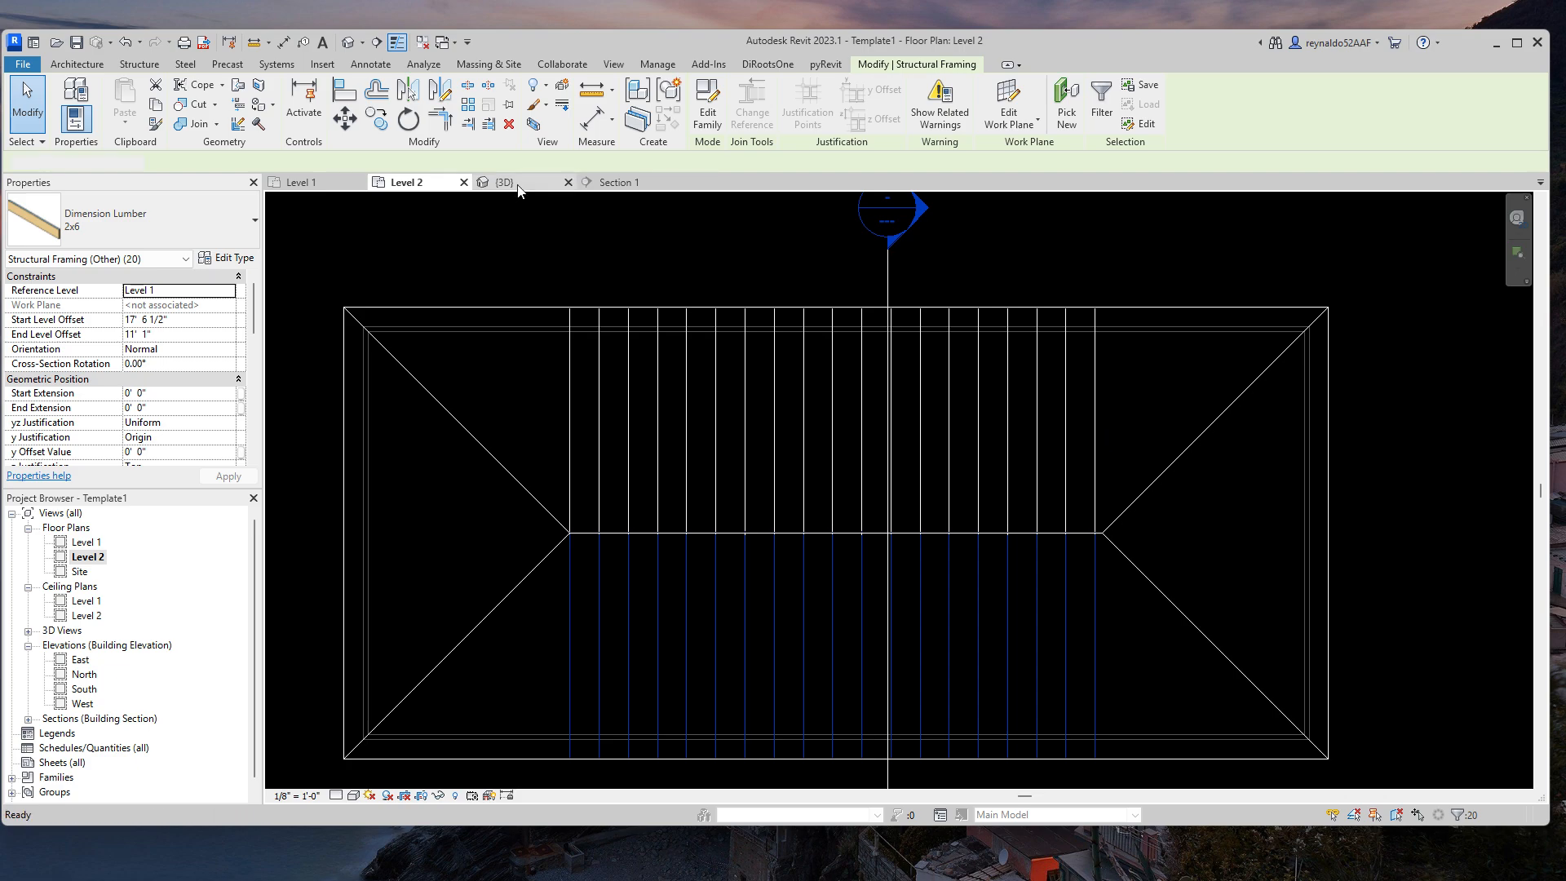
Step: Inspect the rafters on both roof slopes in the 3D view with the program window maximized
{"action": "left_click", "coordinate": [518, 185]}
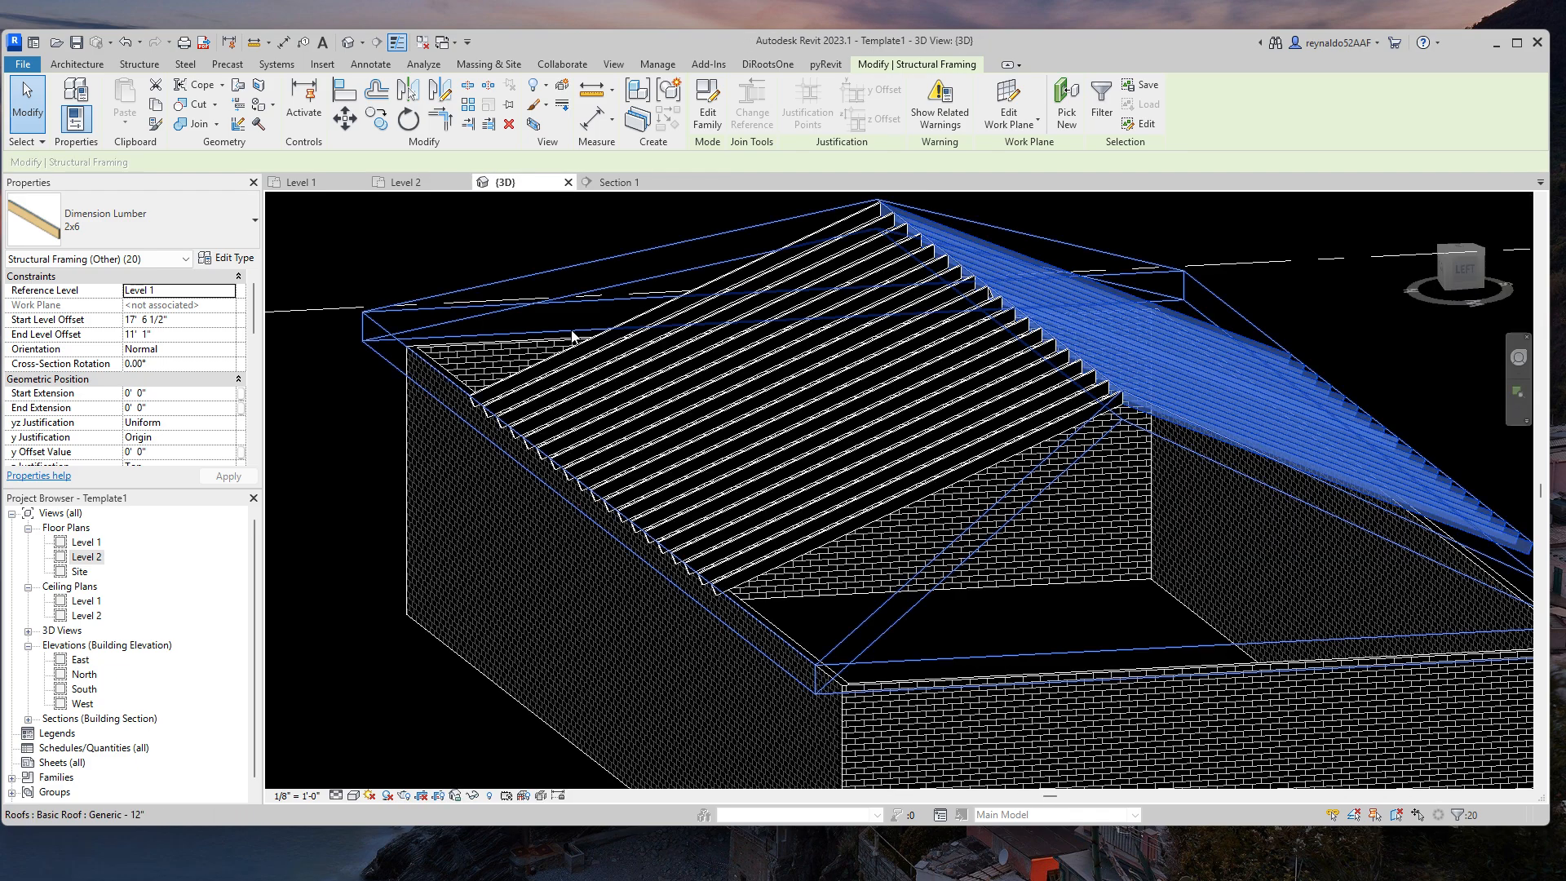
{"action": "mouse_move", "coordinate": [1416, 706]}
{"action": "middle_mouse_down", "text": "shift"}
{"action": "mouse_move", "coordinate": [1177, 766]}
{"action": "mouse_move", "coordinate": [860, 730]}
{"action": "mouse_move", "coordinate": [709, 741]}
{"action": "mouse_move", "coordinate": [1003, 692]}
{"action": "mouse_move", "coordinate": [1251, 726]}
{"action": "mouse_move", "coordinate": [1132, 773]}
{"action": "mouse_move", "coordinate": [1073, 769]}
{"action": "mouse_move", "coordinate": [986, 730]}
{"action": "mouse_move", "coordinate": [995, 710]}
{"action": "mouse_move", "coordinate": [1049, 695]}
{"action": "middle_mouse_up", "text": "shift"}
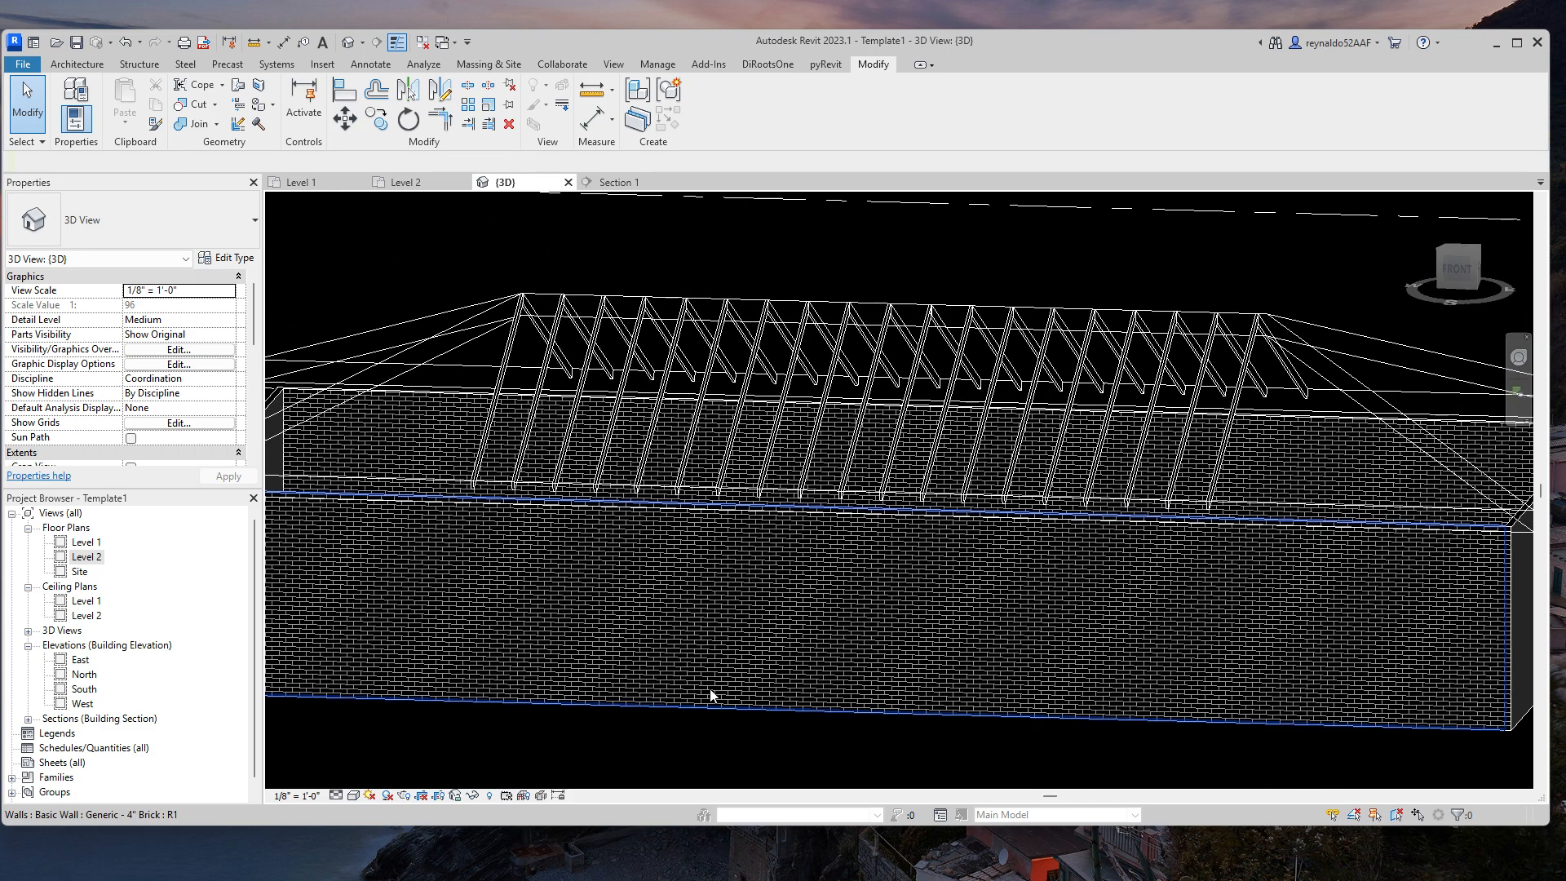
{"action": "left_click", "coordinate": [1517, 42]}
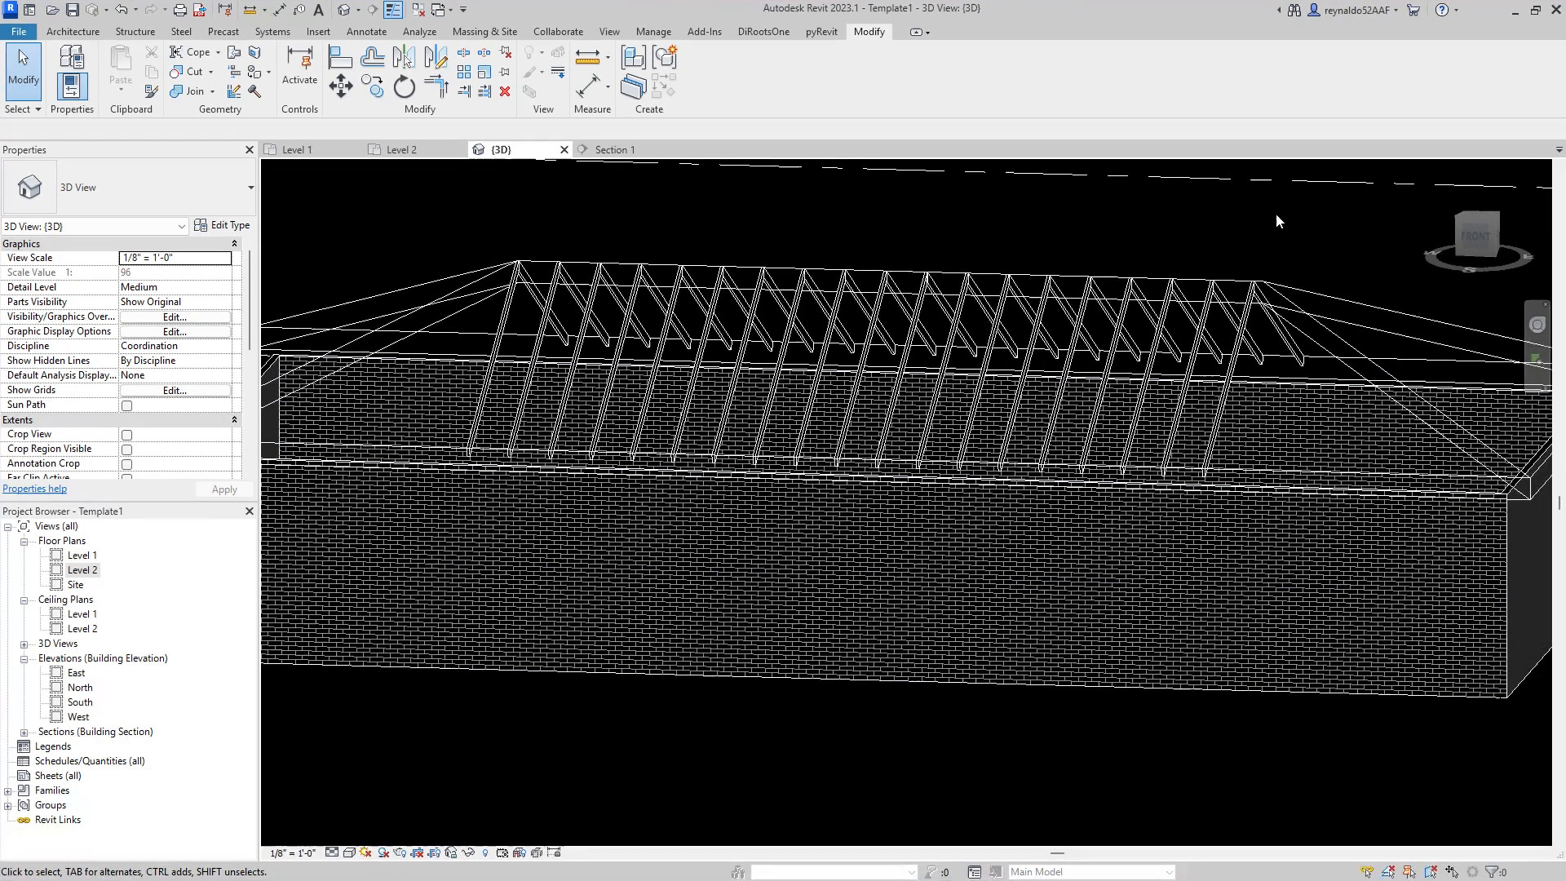
{"action": "left_click", "coordinate": [351, 854]}
{"action": "scroll", "coordinate": [897, 691], "scroll_direction": "down", "scroll_amount": 5}
{"action": "middle_click_drag", "start_coordinate": [902, 691], "coordinate": [1098, 769], "text": "shift"}
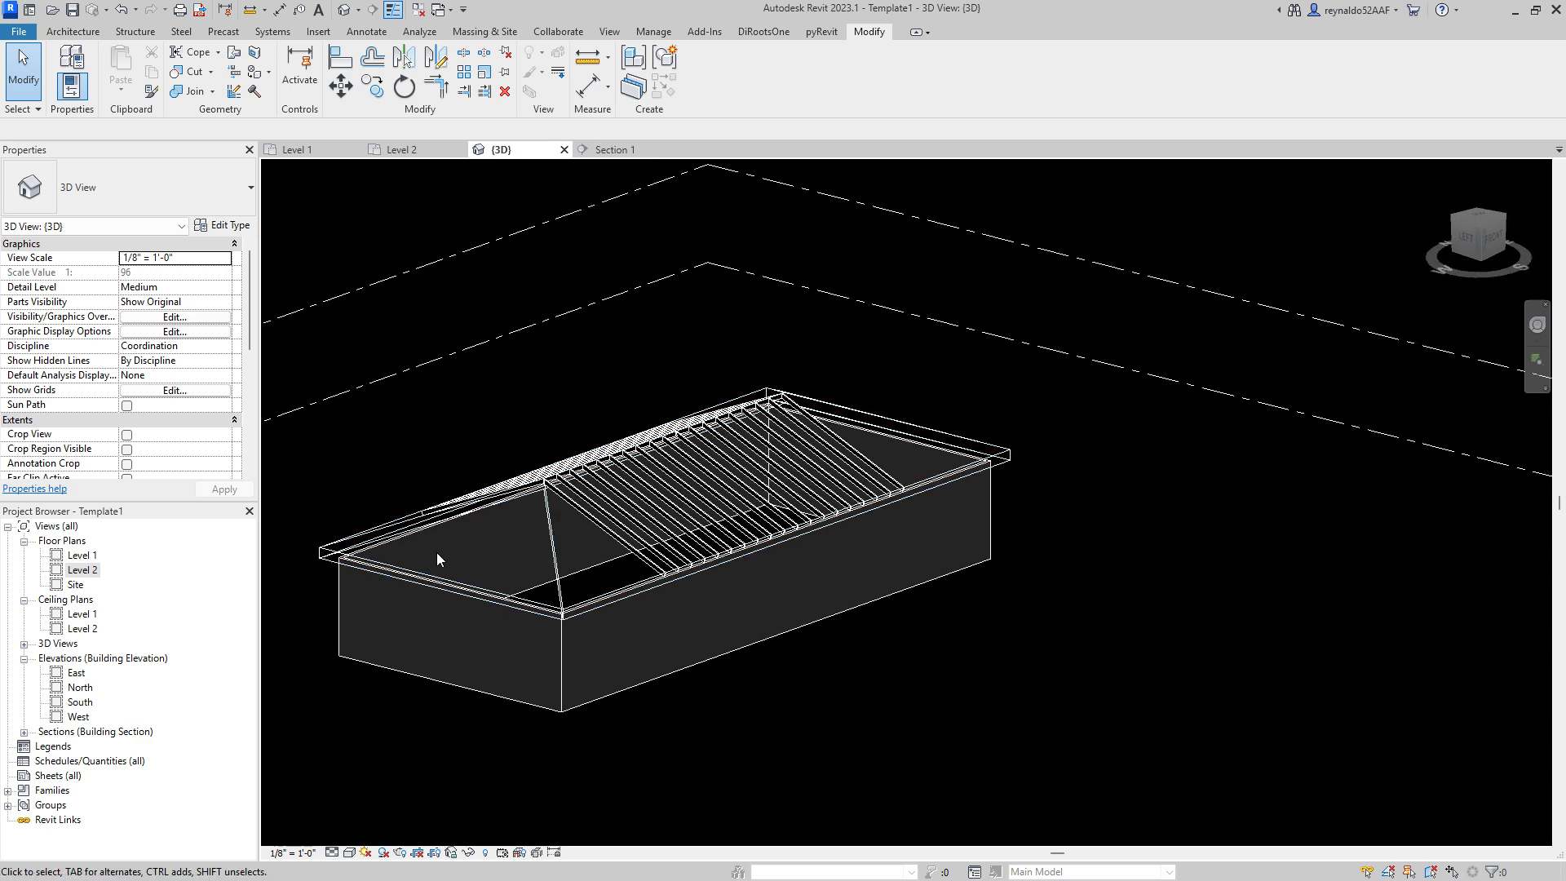
{"action": "scroll", "coordinate": [437, 552], "scroll_direction": "up", "scroll_amount": 2}
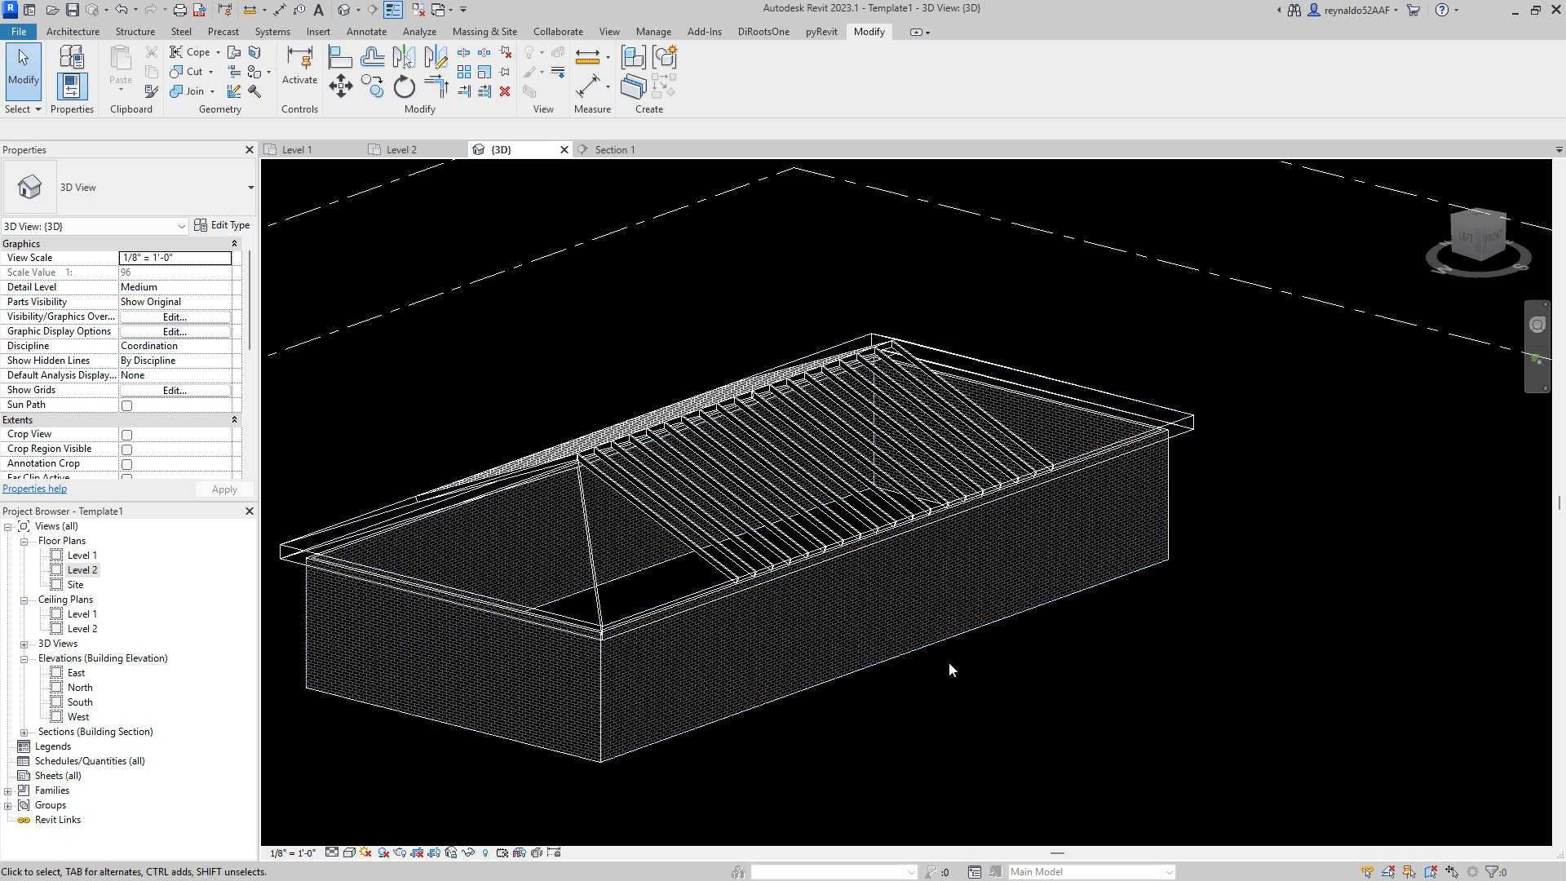
{"action": "middle_click_drag", "start_coordinate": [947, 662], "coordinate": [990, 642], "text": "shift"}
{"action": "scroll", "coordinate": [995, 692], "scroll_direction": "down", "scroll_amount": 2}
{"action": "scroll", "coordinate": [880, 635], "scroll_direction": "up", "scroll_amount": 3}
{"action": "middle_click_drag", "start_coordinate": [892, 646], "coordinate": [944, 679]}
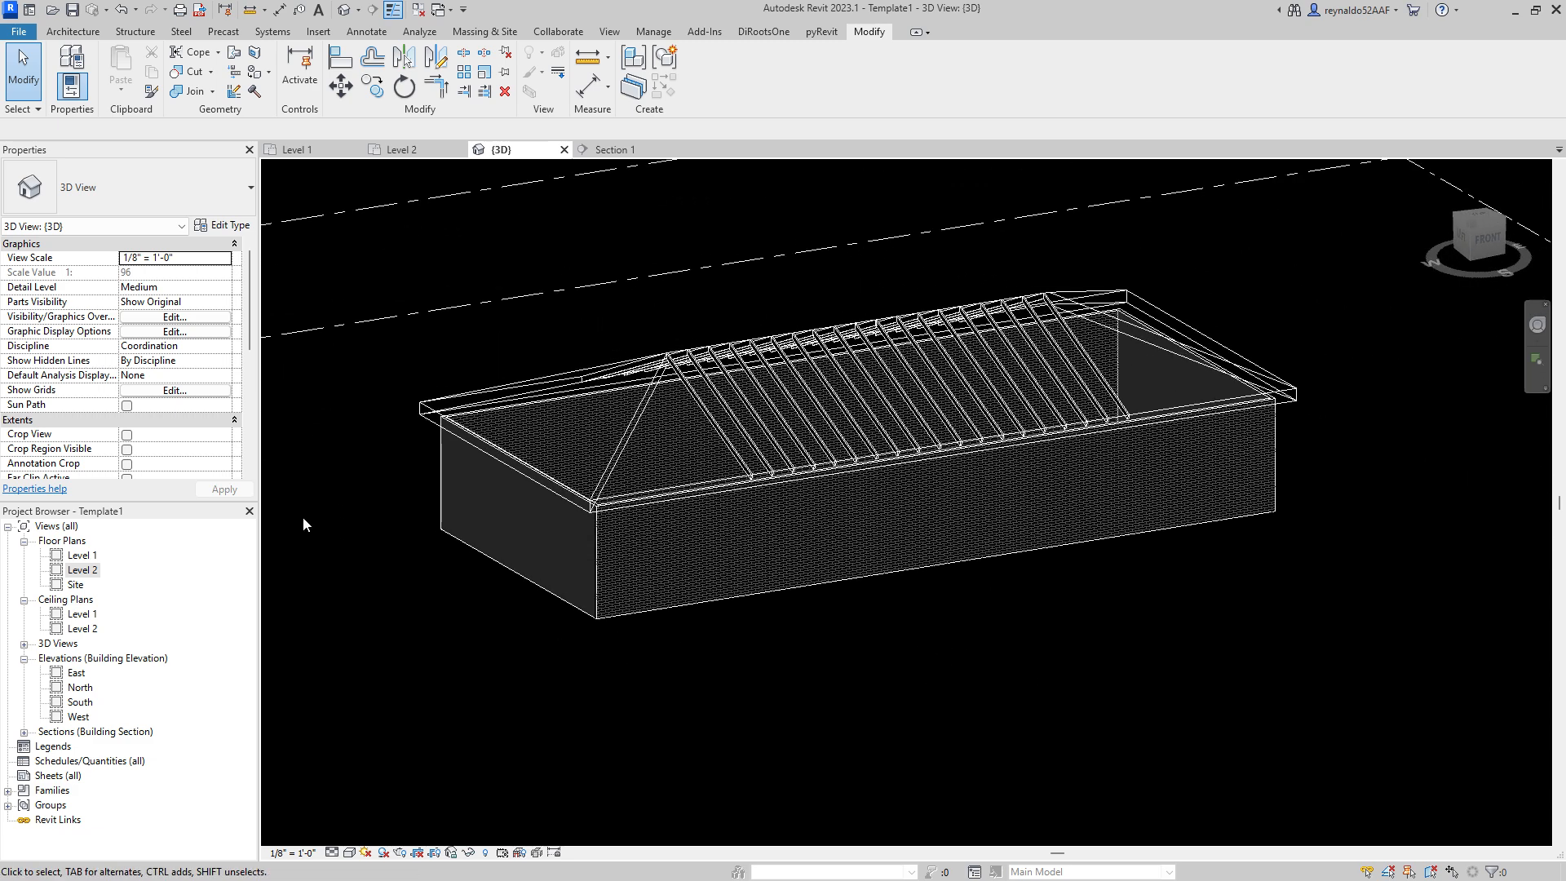
Step: Turn on the section box for the 3D view
{"action": "left_click_drag", "start_coordinate": [250, 344], "coordinate": [247, 370]}
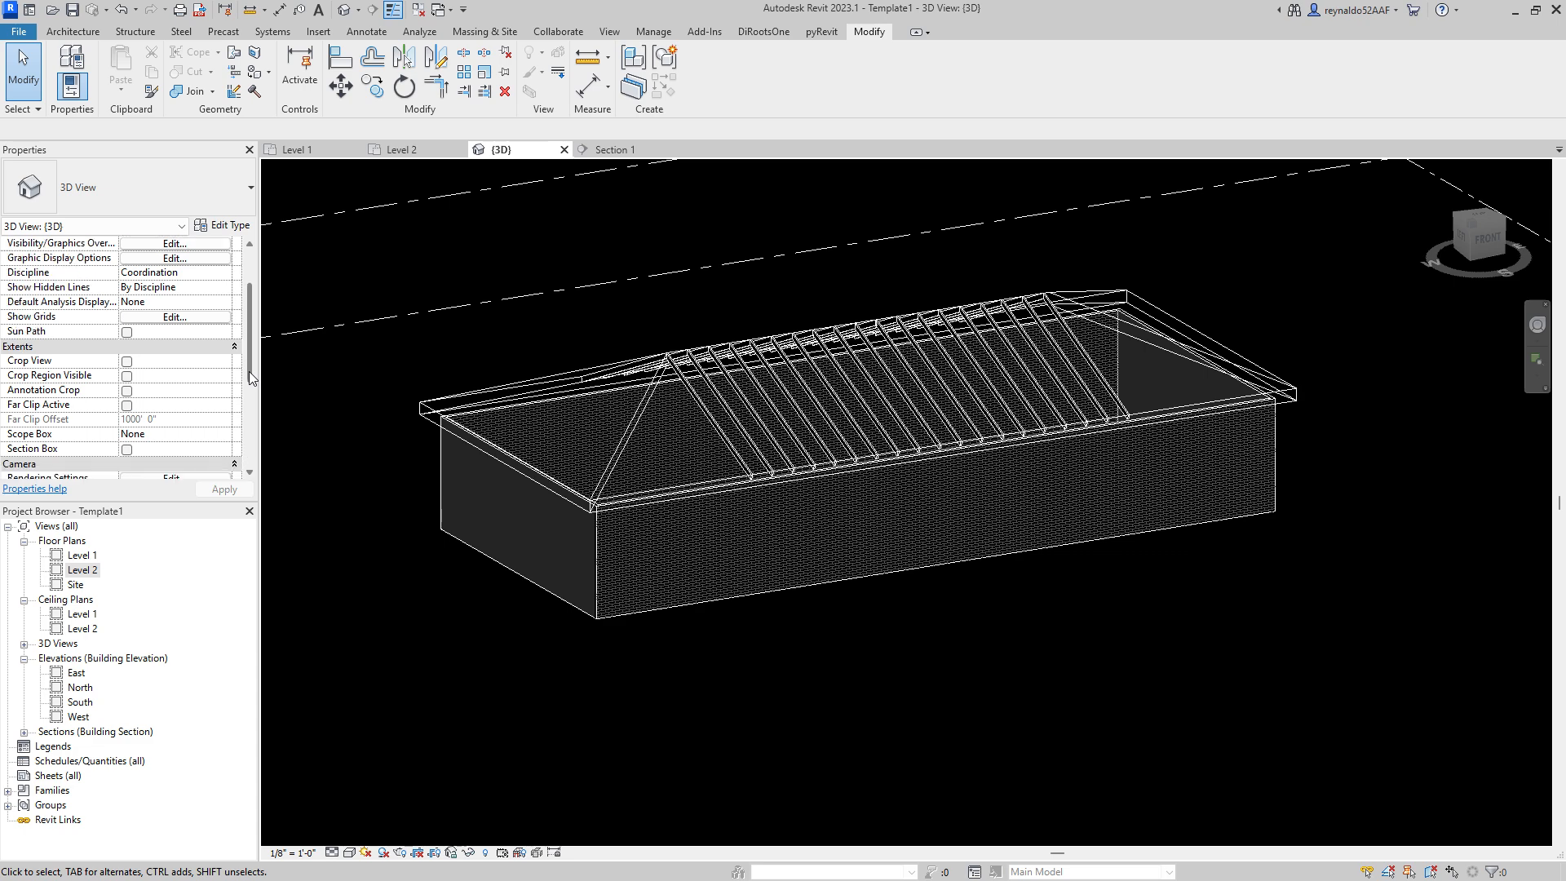
{"action": "left_click", "coordinate": [127, 450]}
{"action": "scroll", "coordinate": [814, 558], "scroll_direction": "down", "scroll_amount": 5}
{"action": "scroll", "coordinate": [848, 623], "scroll_direction": "down", "scroll_amount": 1}
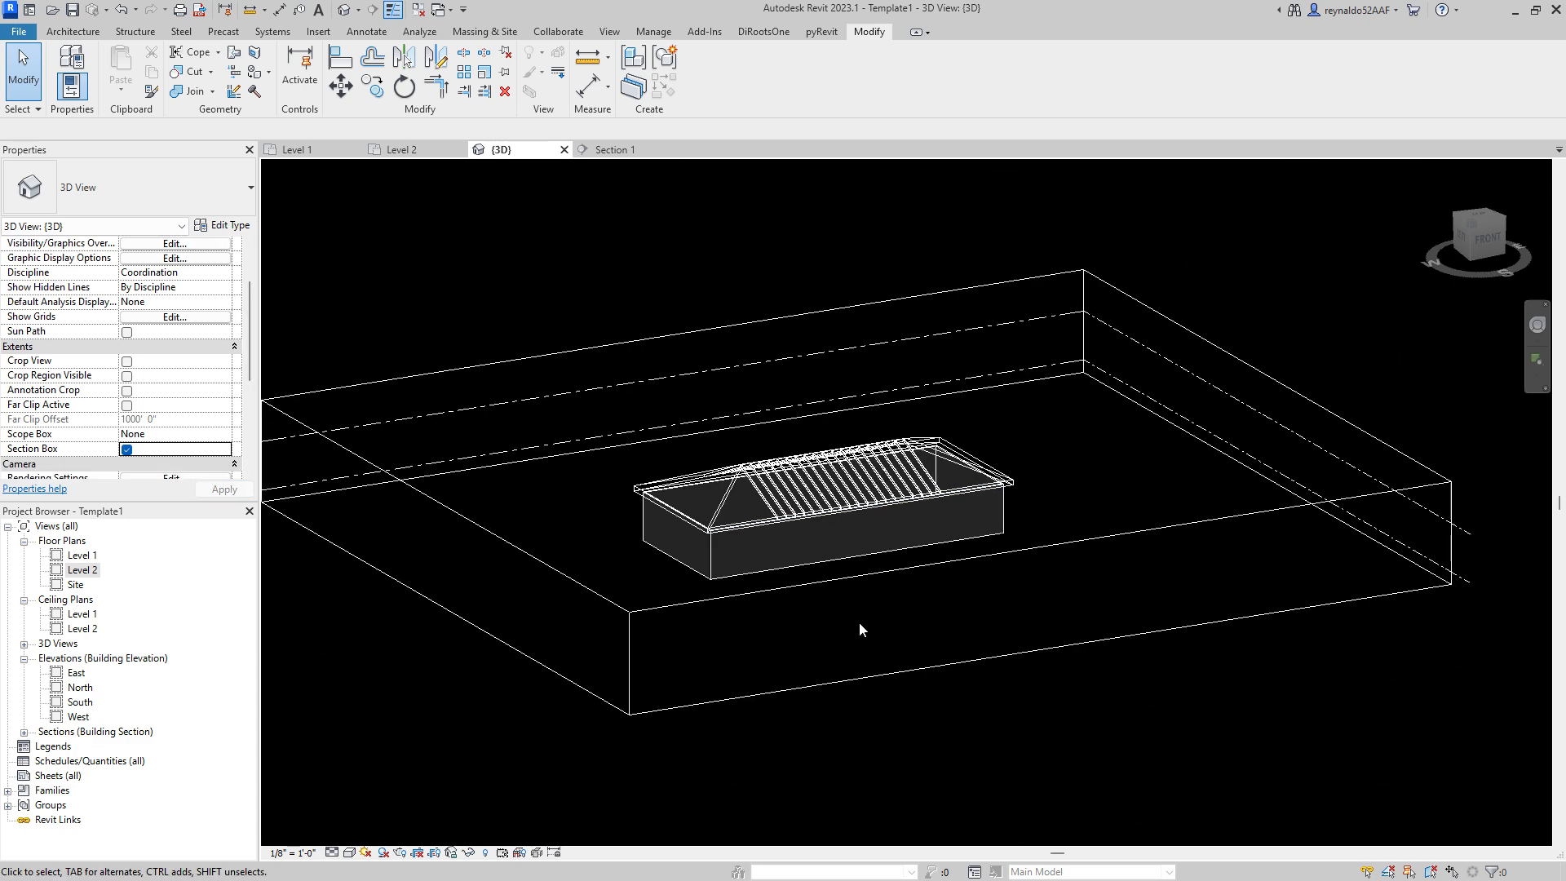
Step: Pull the section box's long side inwards so it cuts lengthwise through the building and its rafters
{"action": "left_click", "coordinate": [879, 674]}
{"action": "middle_click_drag", "start_coordinate": [745, 610], "coordinate": [941, 684], "text": "shift"}
{"action": "left_click_drag", "start_coordinate": [1012, 358], "coordinate": [960, 403]}
{"action": "left_click_drag", "start_coordinate": [698, 625], "coordinate": [735, 605]}
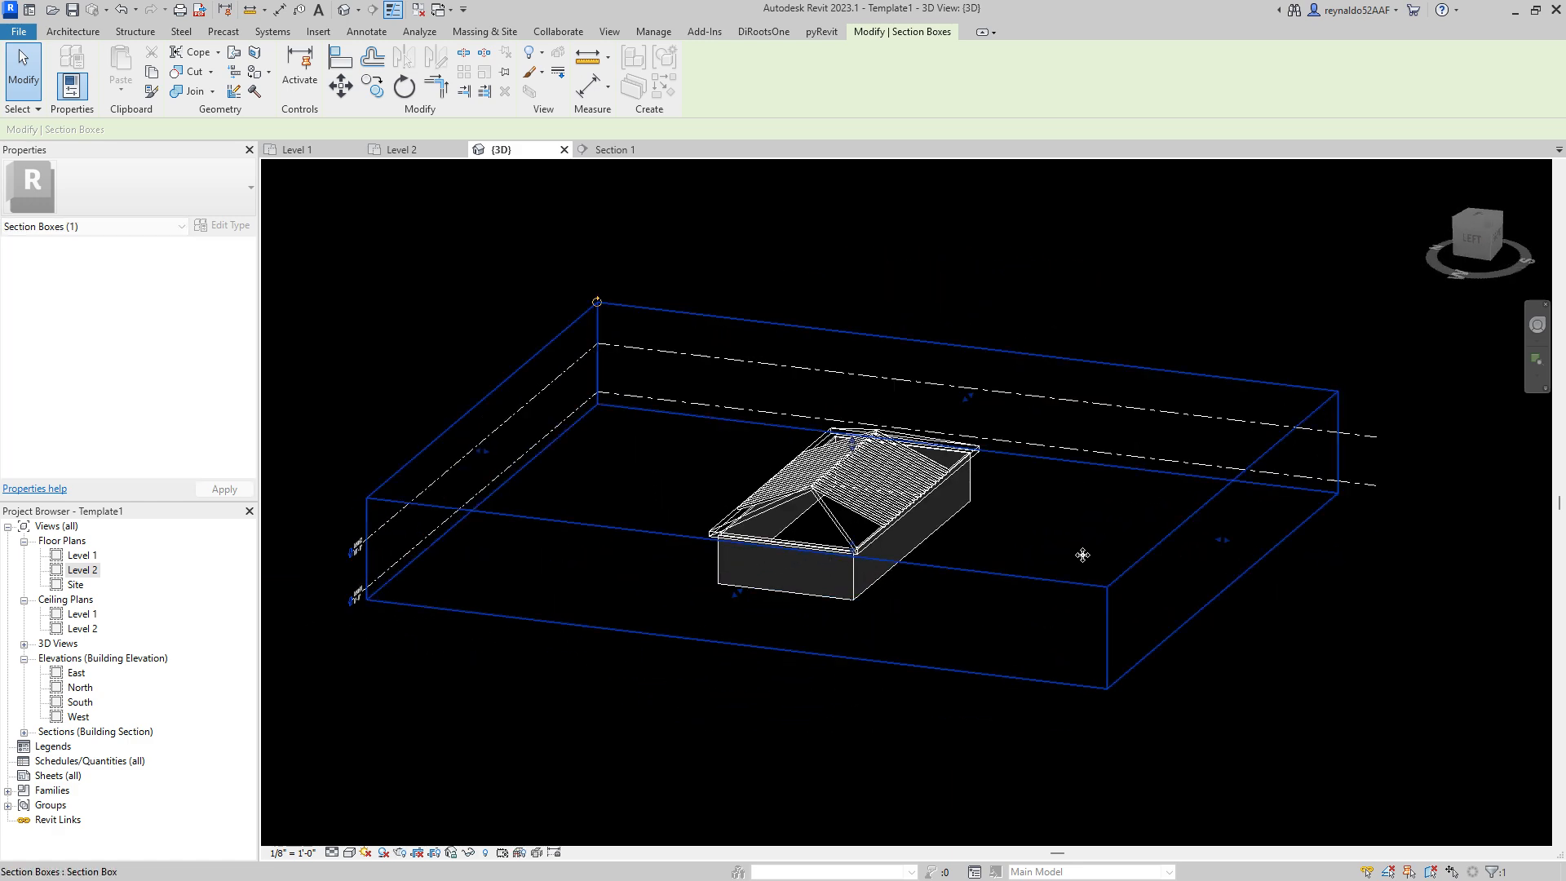
{"action": "scroll", "coordinate": [1179, 559], "scroll_direction": "up", "scroll_amount": 2}
{"action": "left_click_drag", "start_coordinate": [1238, 538], "coordinate": [781, 454]}
{"action": "middle_click_drag", "start_coordinate": [781, 454], "coordinate": [774, 525], "text": "shift"}
{"action": "mouse_move", "coordinate": [577, 584]}
{"action": "middle_mouse_down", "text": "shift"}
{"action": "mouse_move", "coordinate": [706, 570]}
{"action": "mouse_move", "coordinate": [674, 553]}
{"action": "mouse_move", "coordinate": [757, 609]}
{"action": "mouse_move", "coordinate": [745, 570]}
{"action": "mouse_move", "coordinate": [922, 745]}
{"action": "mouse_move", "coordinate": [975, 708]}
{"action": "mouse_move", "coordinate": [788, 618]}
{"action": "mouse_move", "coordinate": [853, 673]}
{"action": "middle_mouse_up", "text": "shift"}
{"action": "left_click", "coordinate": [951, 737]}
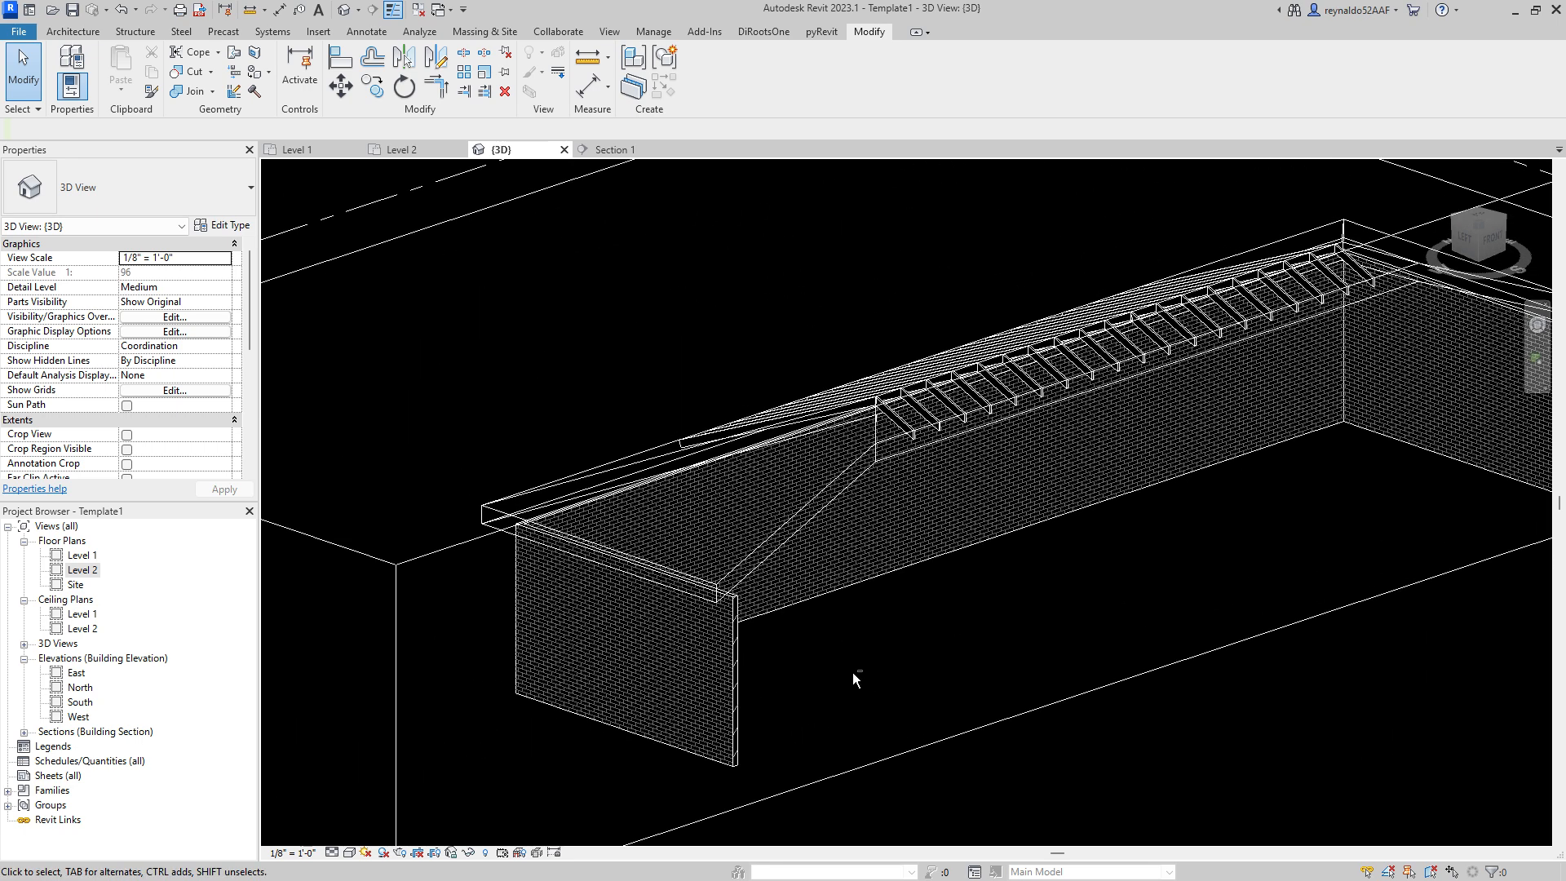
Step: Set the 3D view's visual style to Shaded and view the cut rafters and walls up close
{"action": "left_click", "coordinate": [350, 852]}
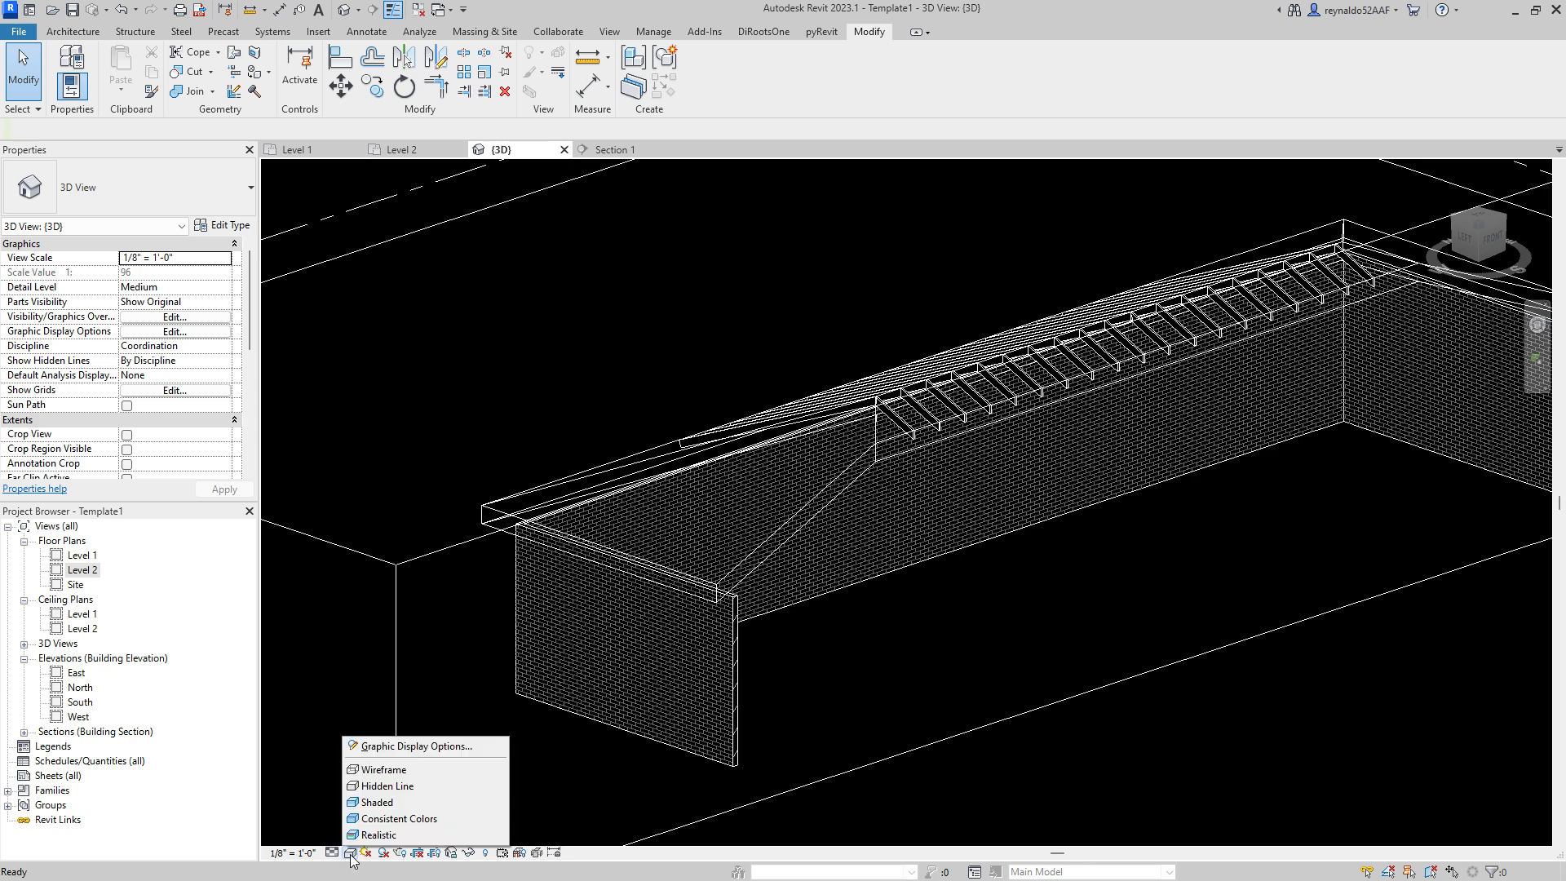
{"action": "left_click", "coordinate": [389, 806]}
{"action": "middle_click_drag", "start_coordinate": [389, 810], "coordinate": [866, 624], "text": "shift"}
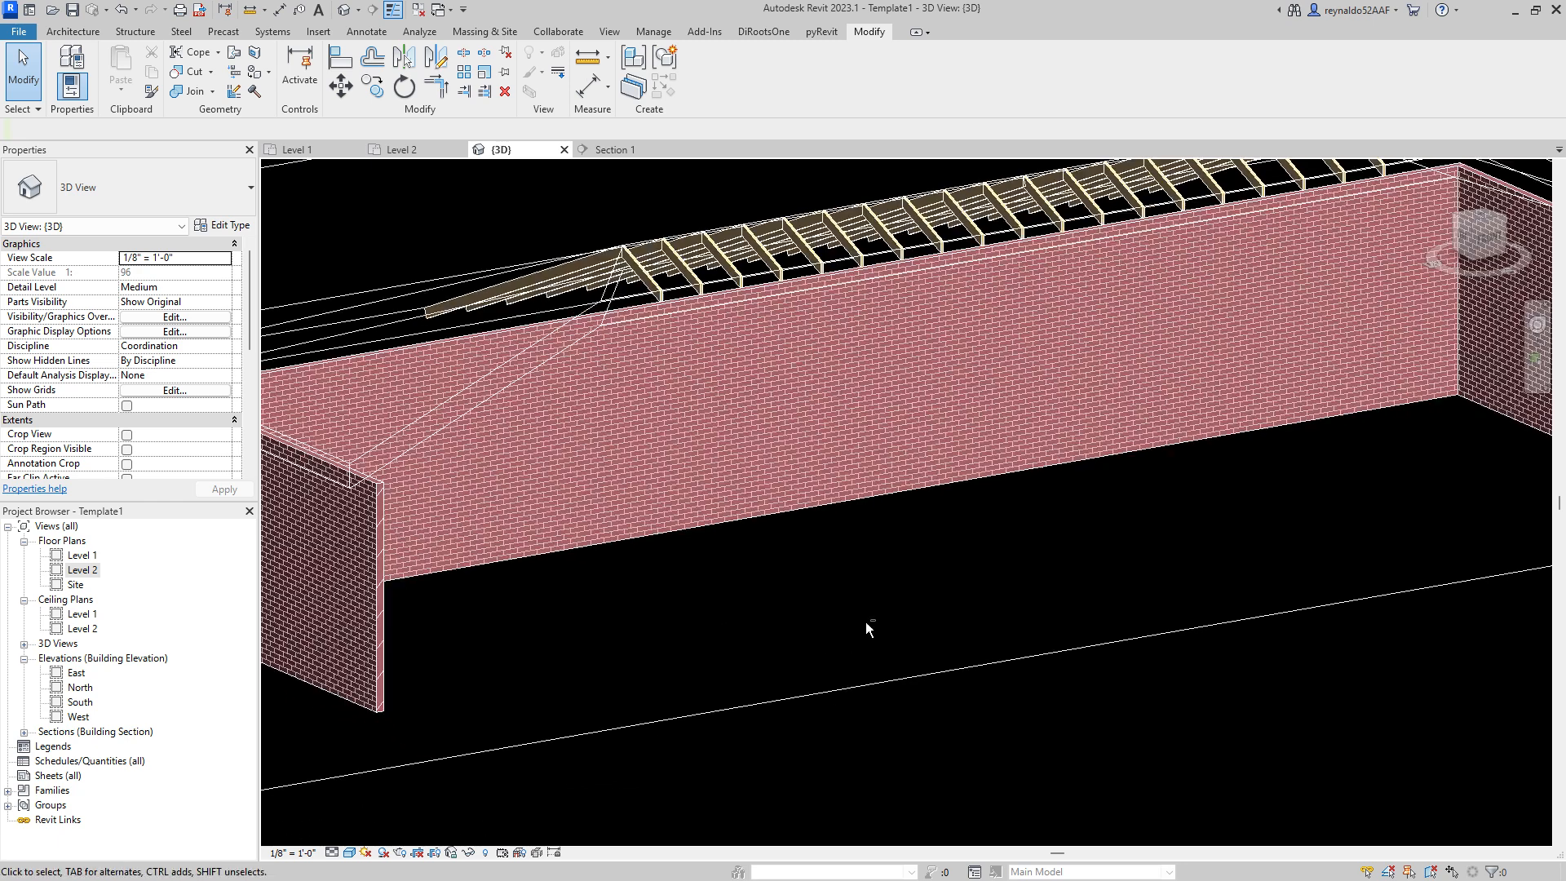
Step: Override the roof's graphics in the 3D view, setting its surface transparency to 51
{"action": "left_click", "coordinate": [527, 370]}
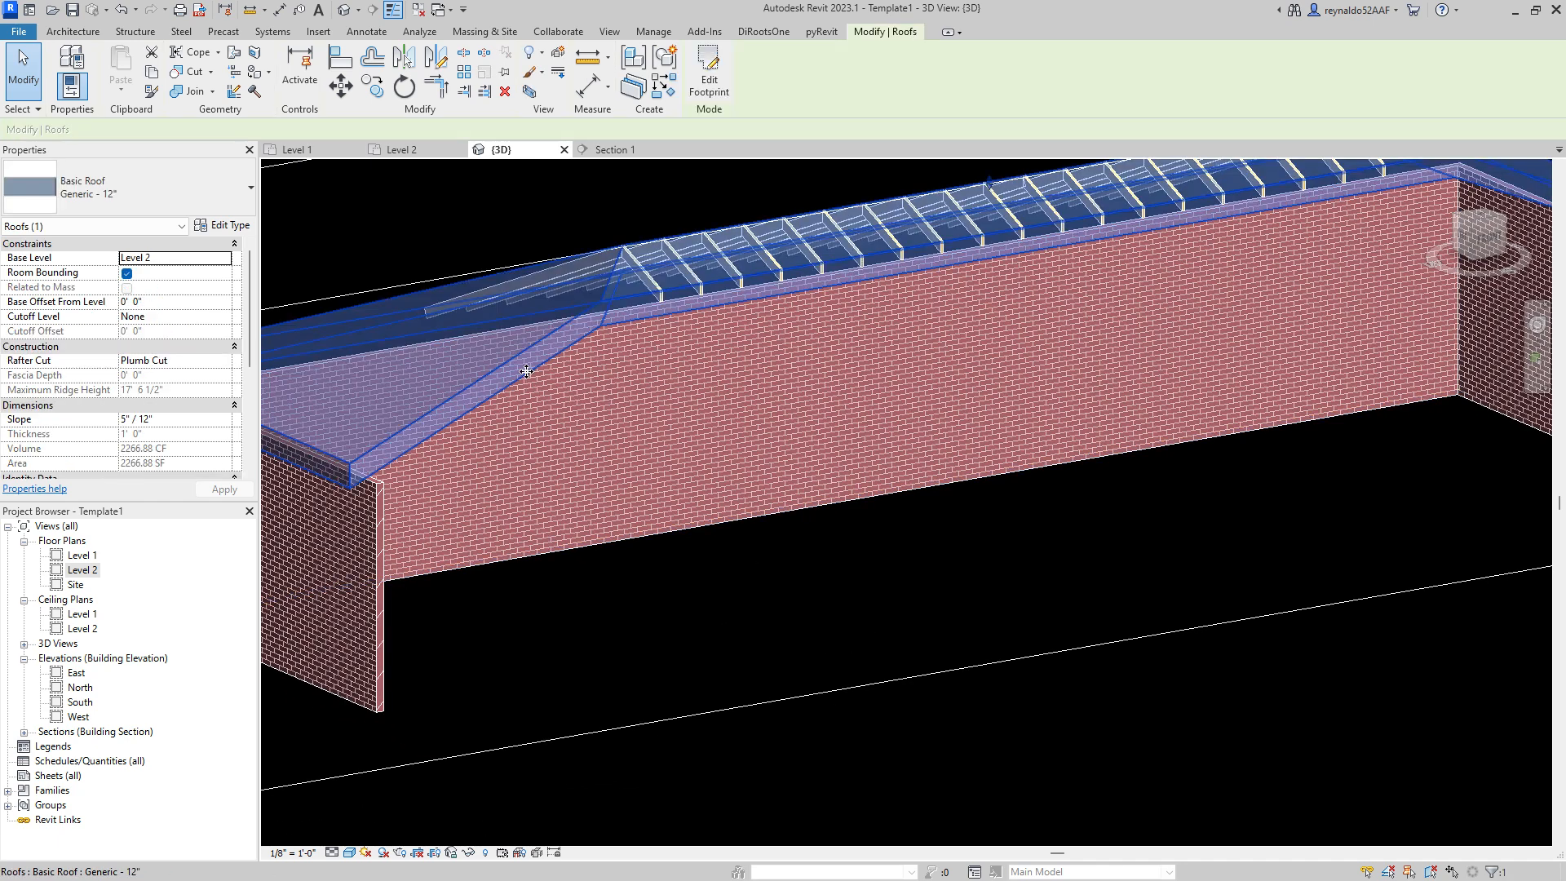
{"action": "right_click", "coordinate": [526, 370]}
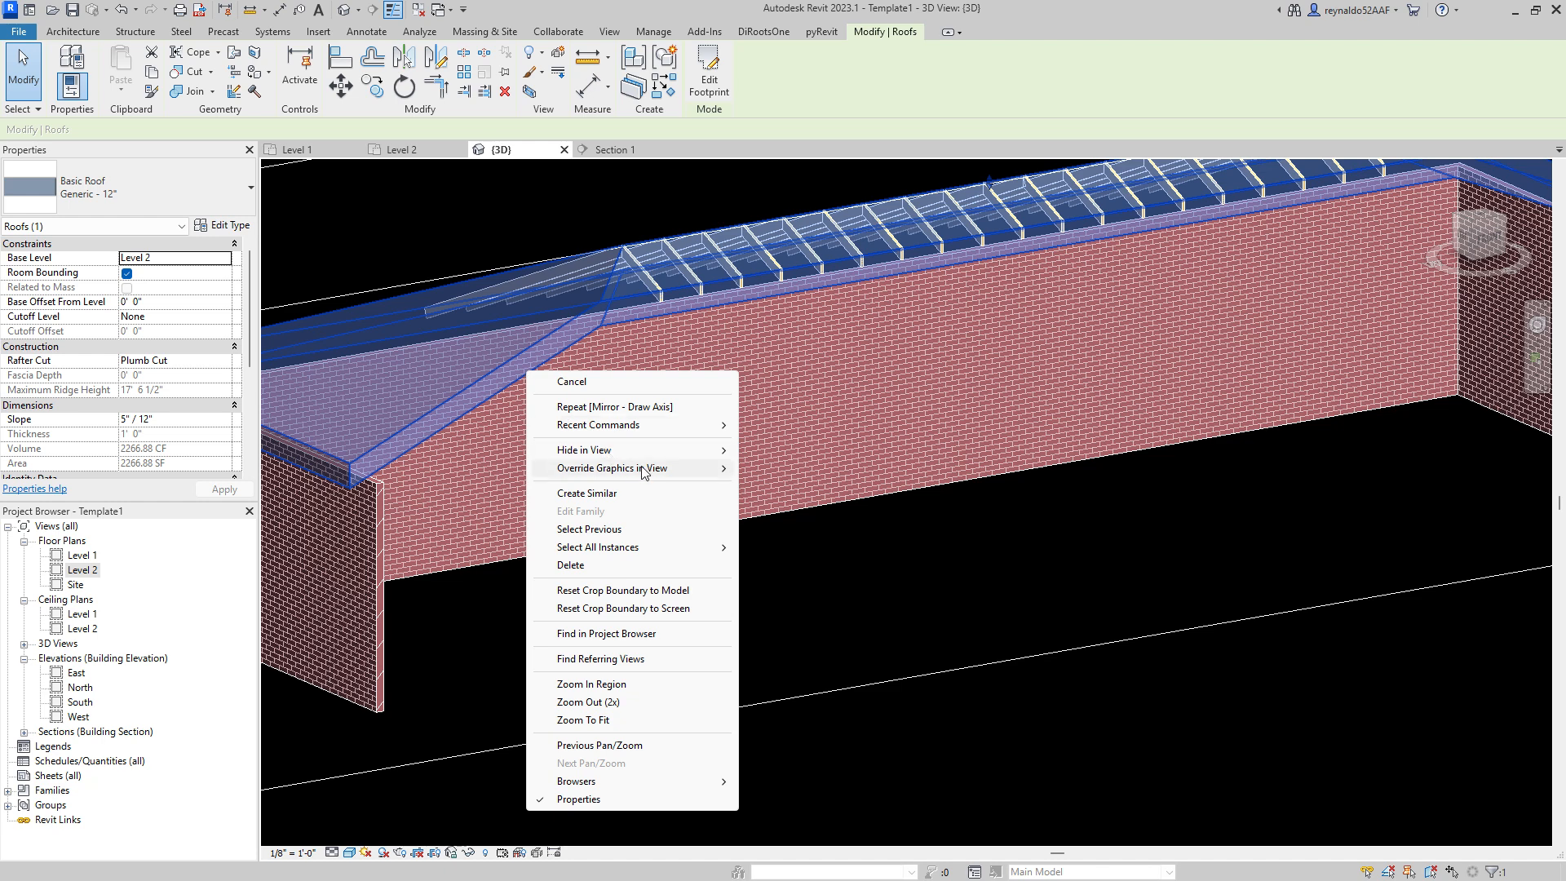
{"action": "mouse_move", "coordinate": [644, 471]}
{"action": "left_click", "coordinate": [783, 468]}
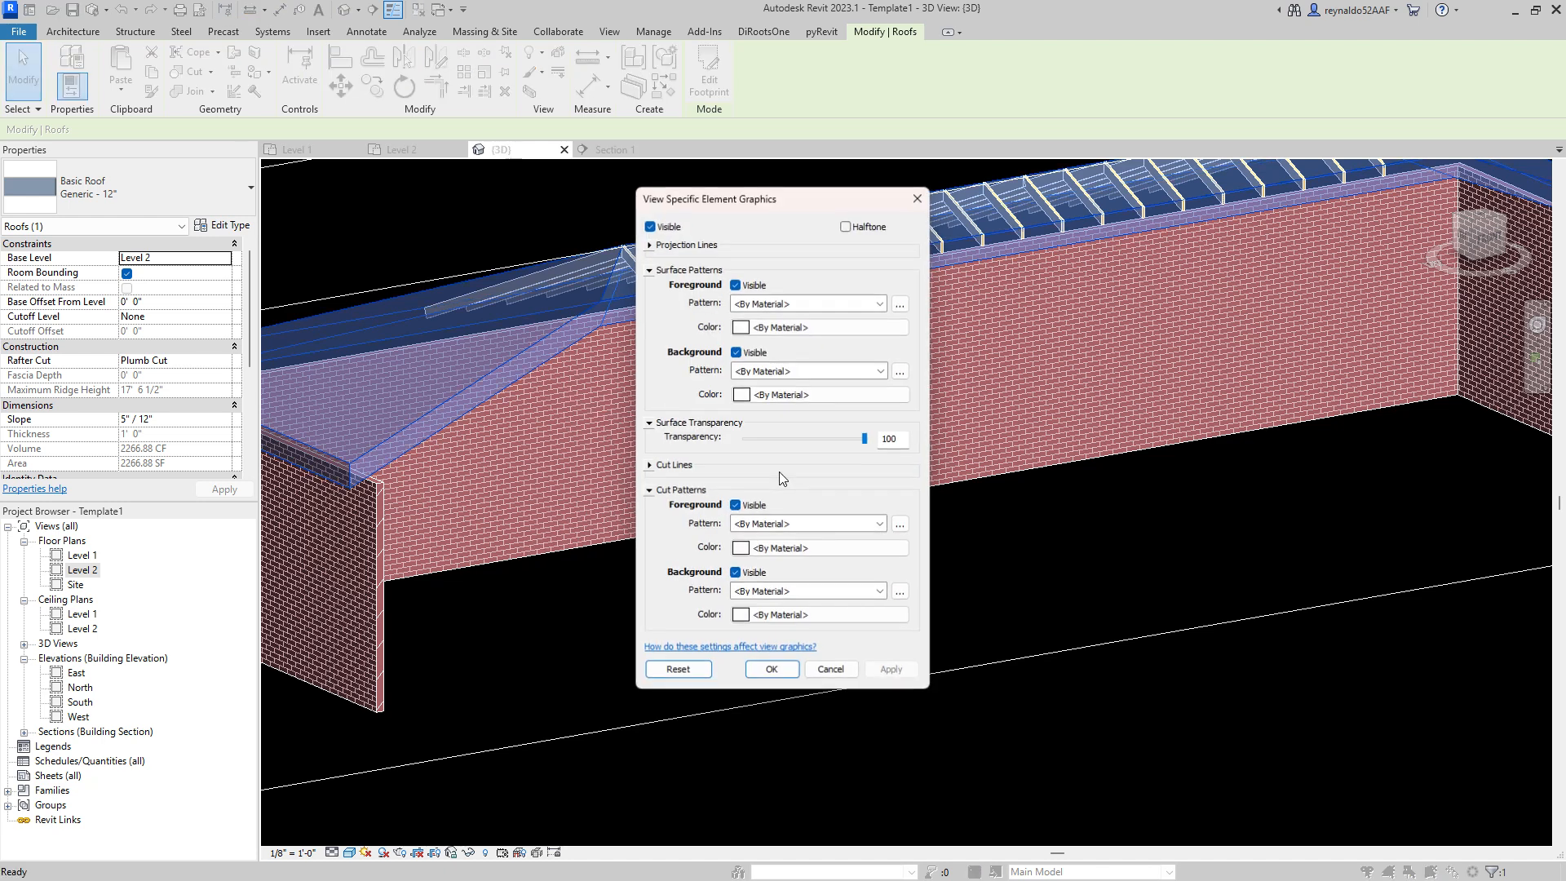
{"action": "left_click_drag", "start_coordinate": [864, 439], "coordinate": [810, 441]}
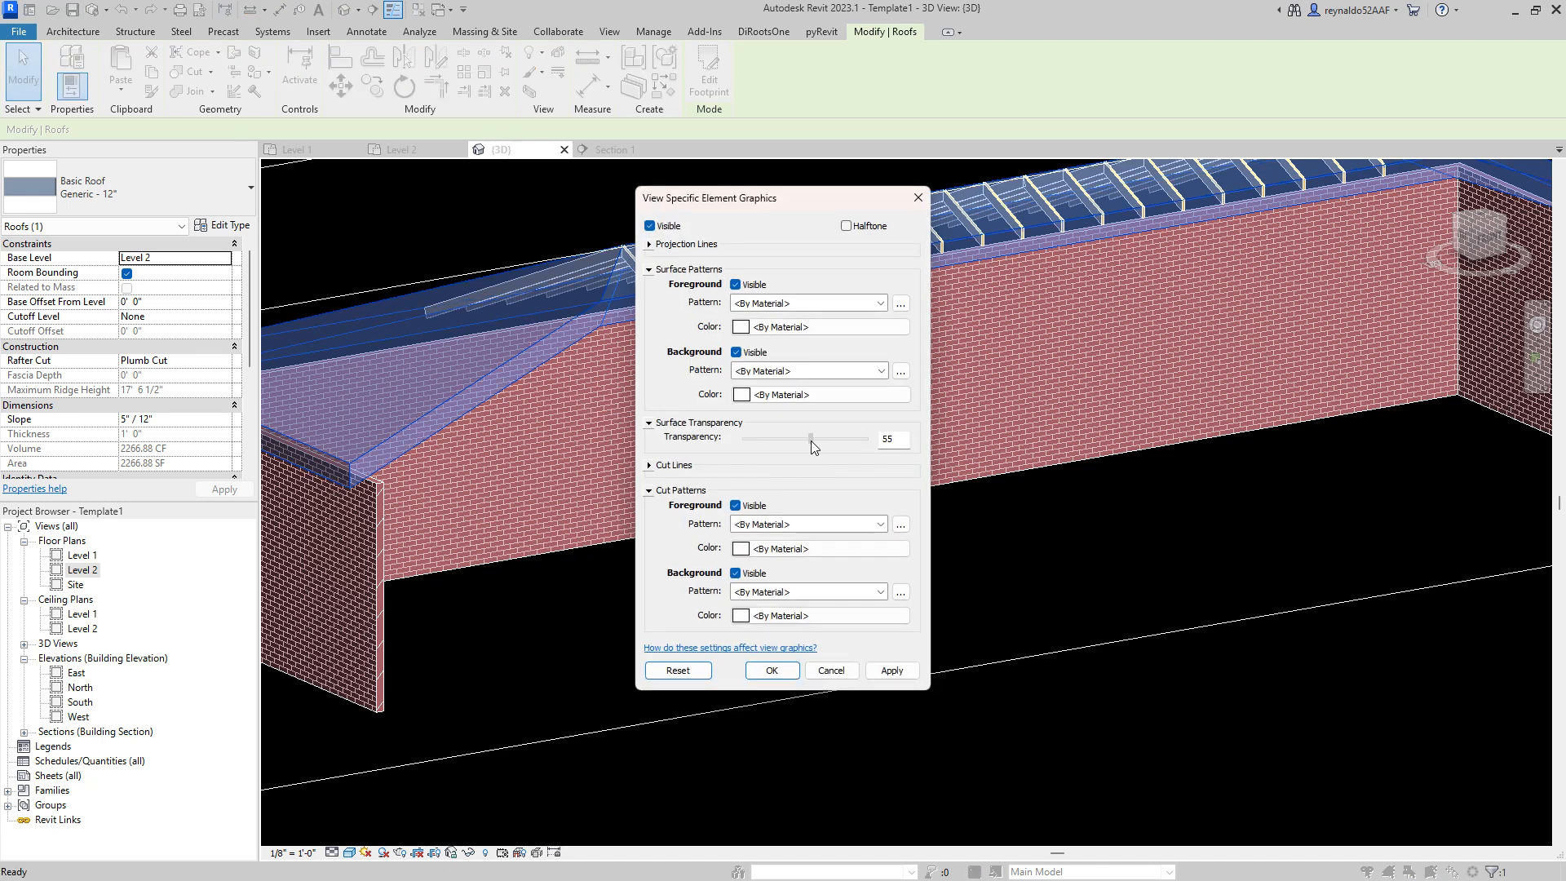
{"action": "left_click", "coordinate": [892, 669]}
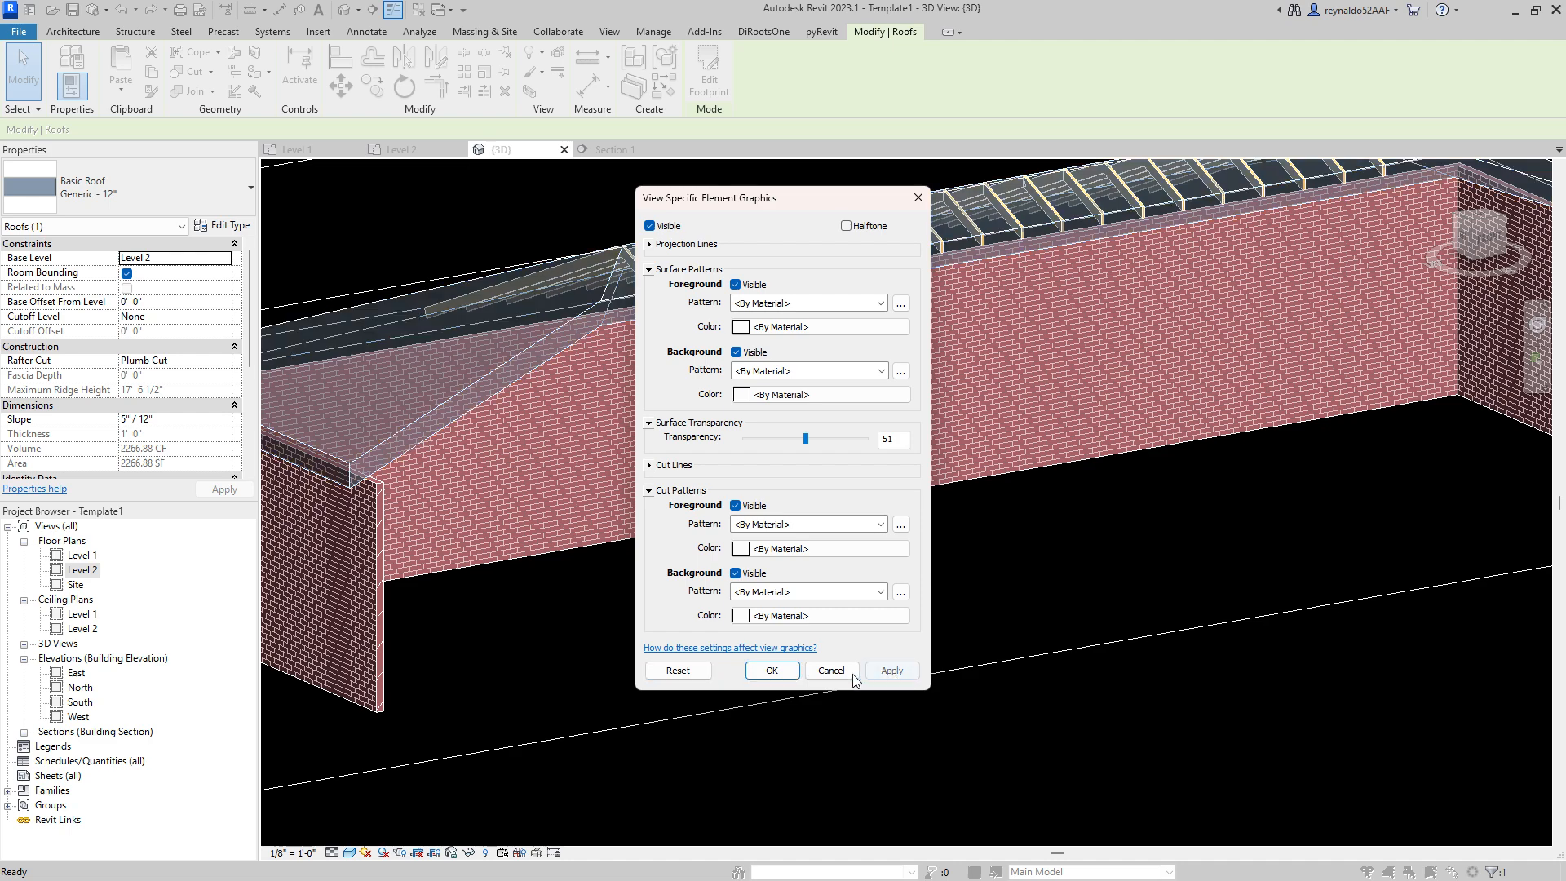
{"action": "left_click", "coordinate": [772, 670]}
{"action": "left_click", "coordinate": [873, 629]}
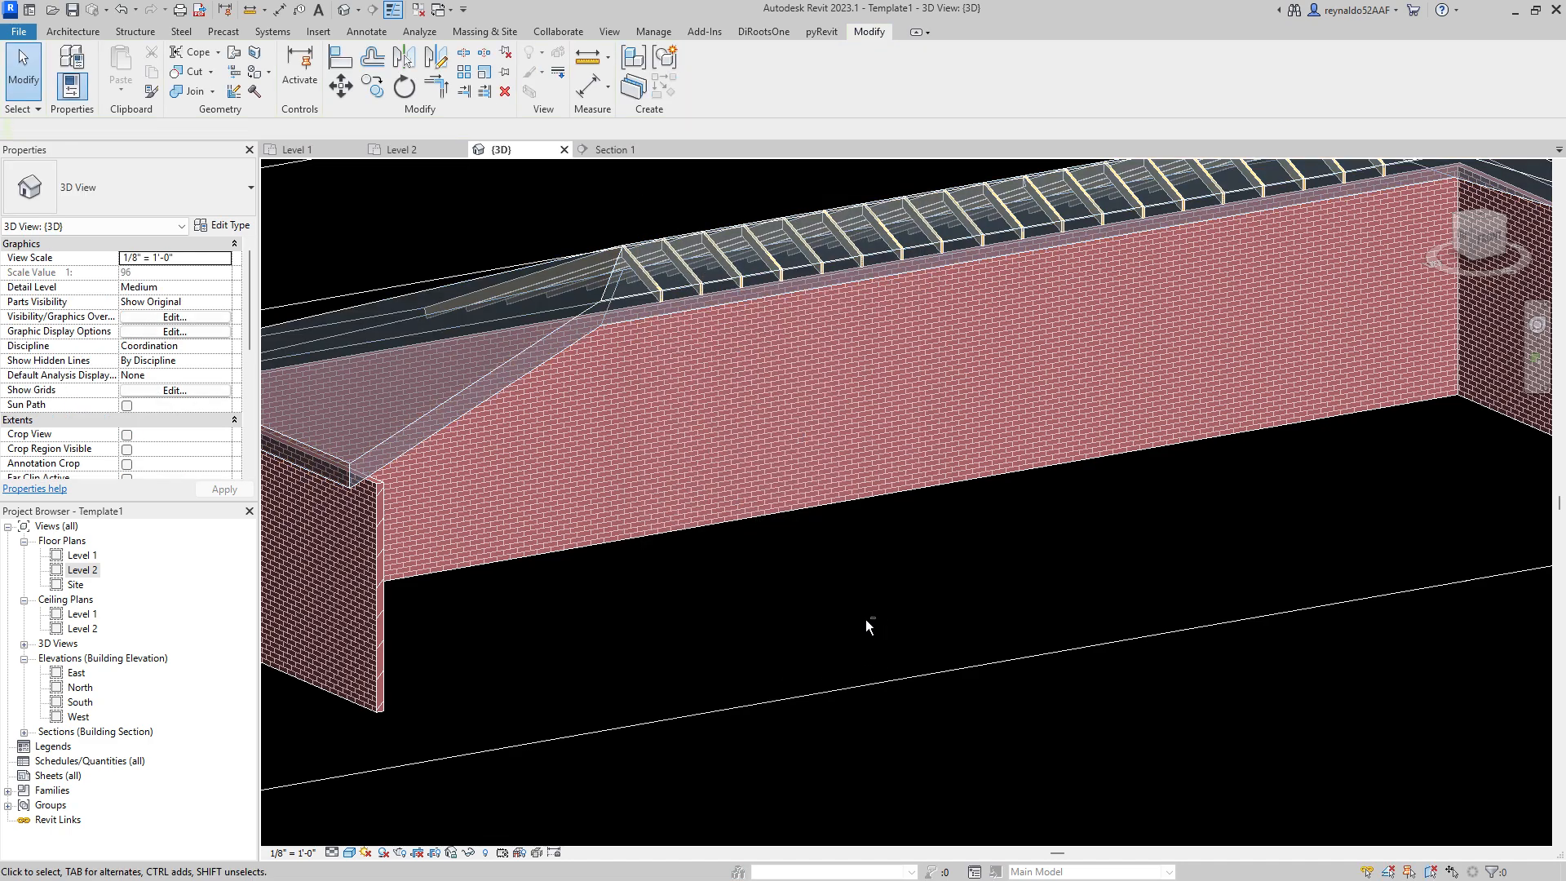
{"action": "middle_click_drag", "start_coordinate": [850, 616], "coordinate": [1045, 625], "text": "shift"}
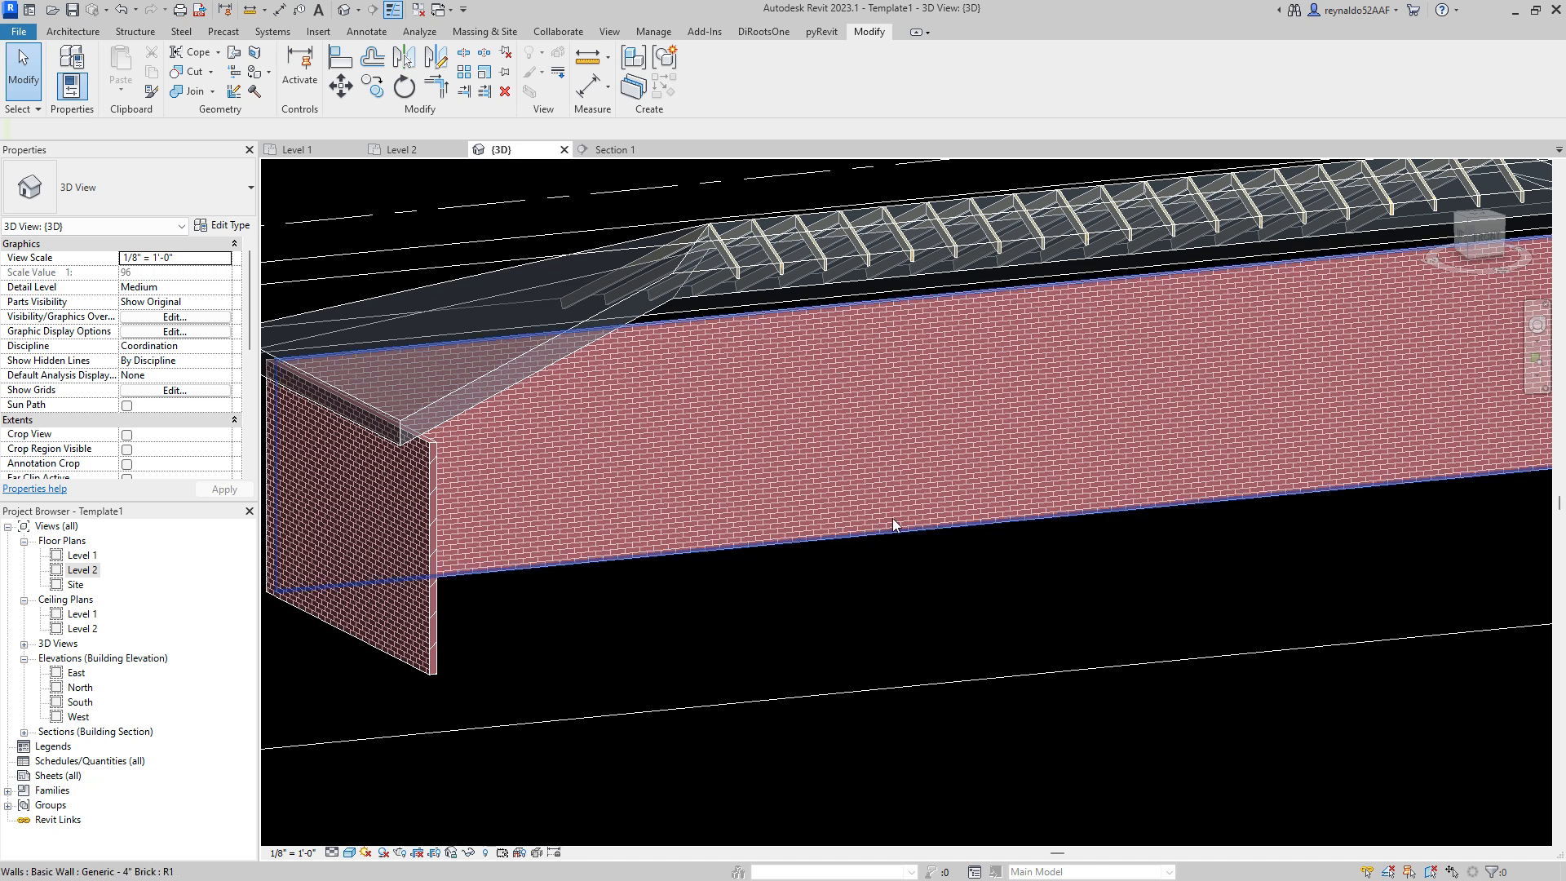
{"action": "left_click", "coordinate": [135, 32]}
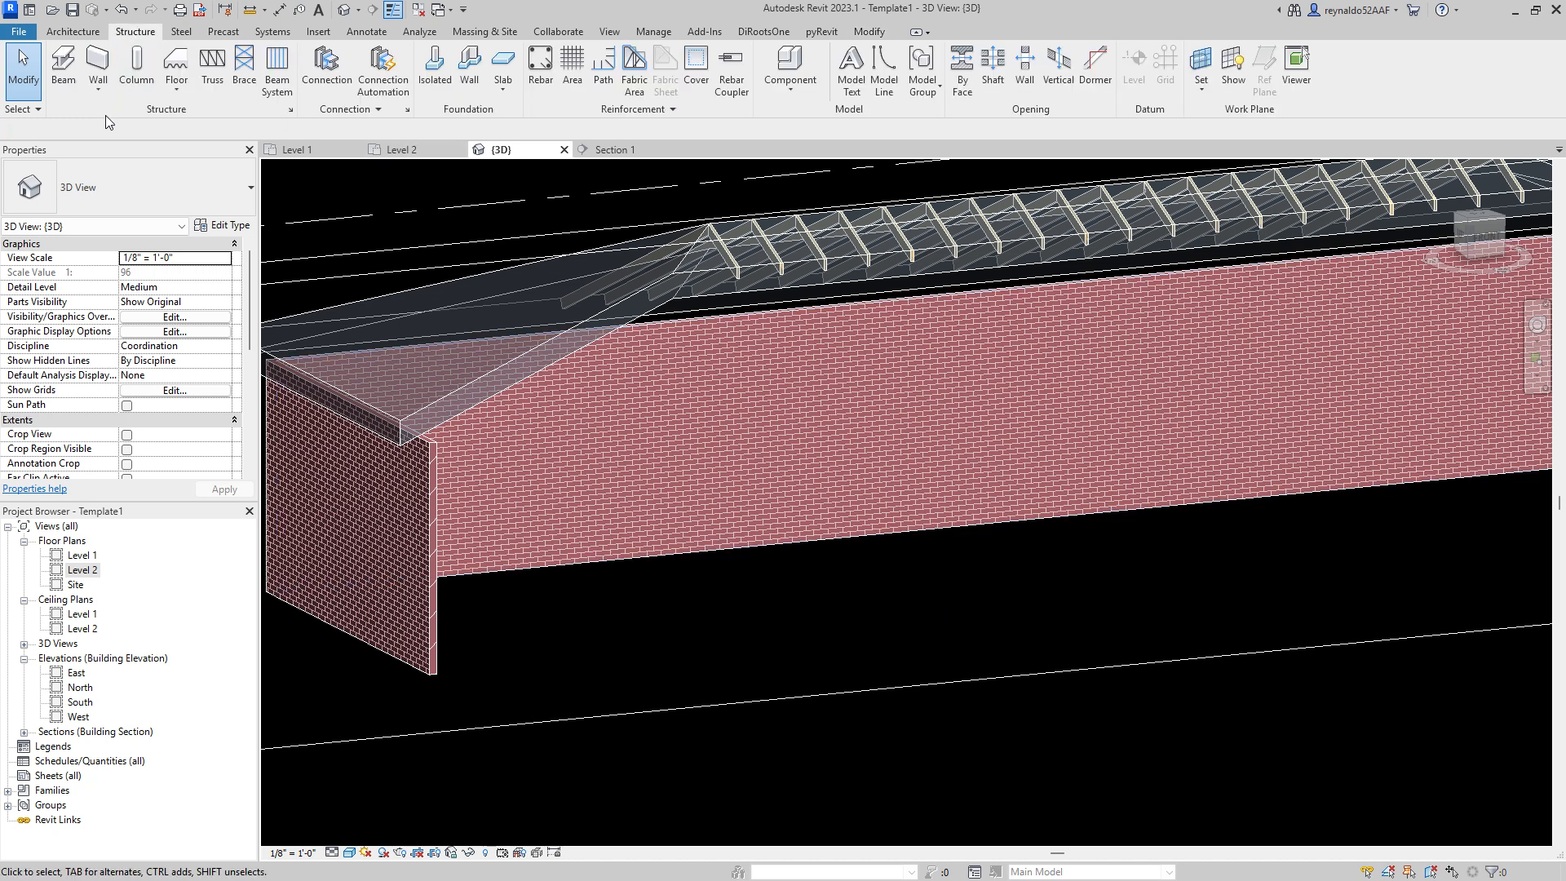
{"action": "left_click", "coordinate": [69, 79]}
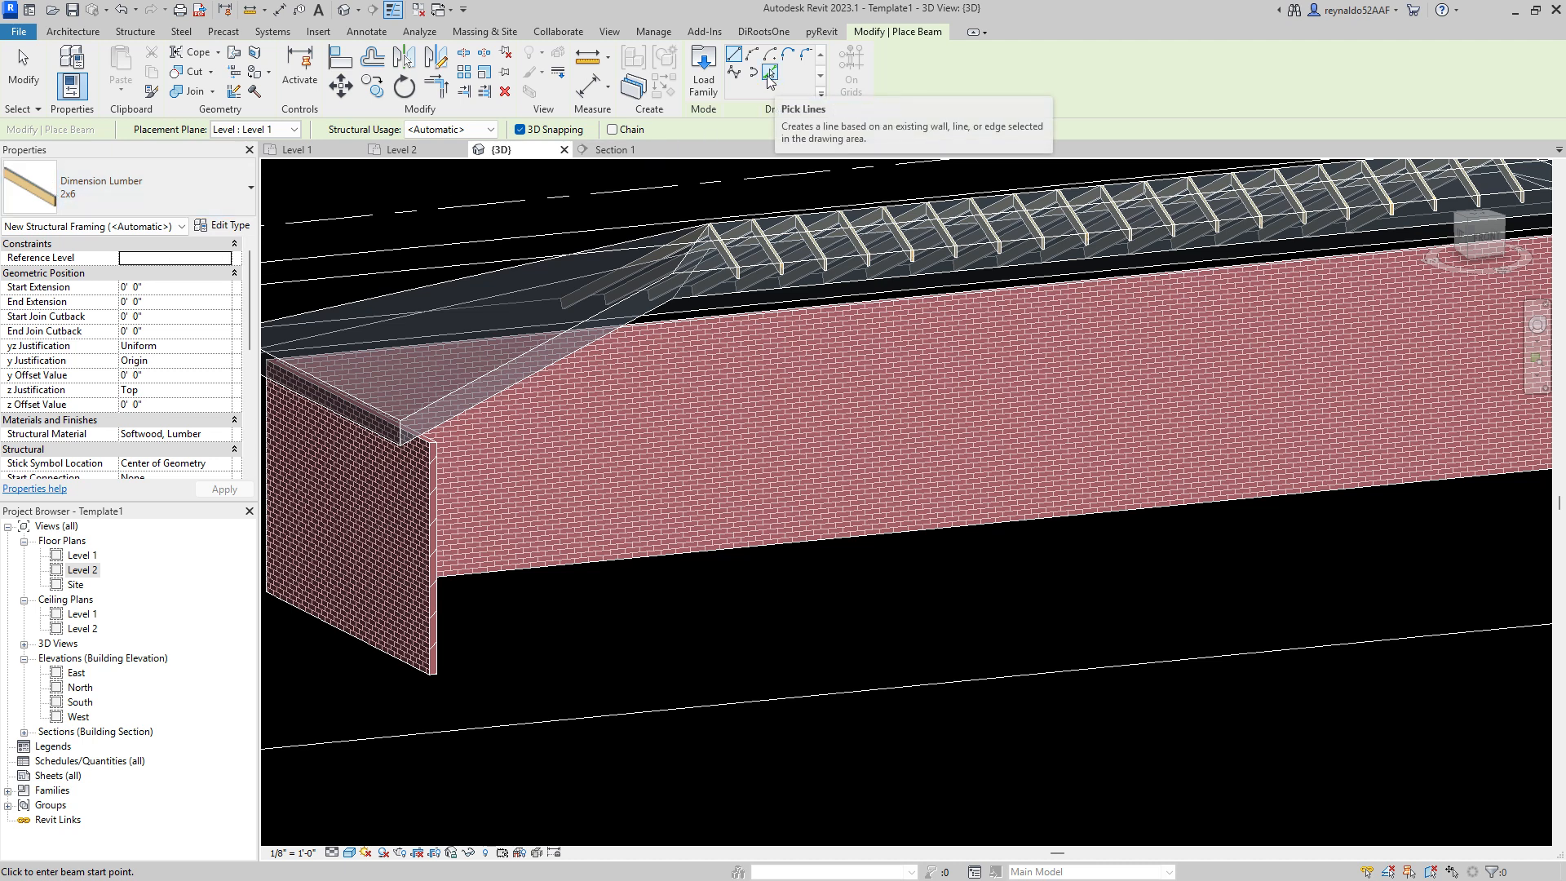
{"action": "left_click", "coordinate": [767, 75]}
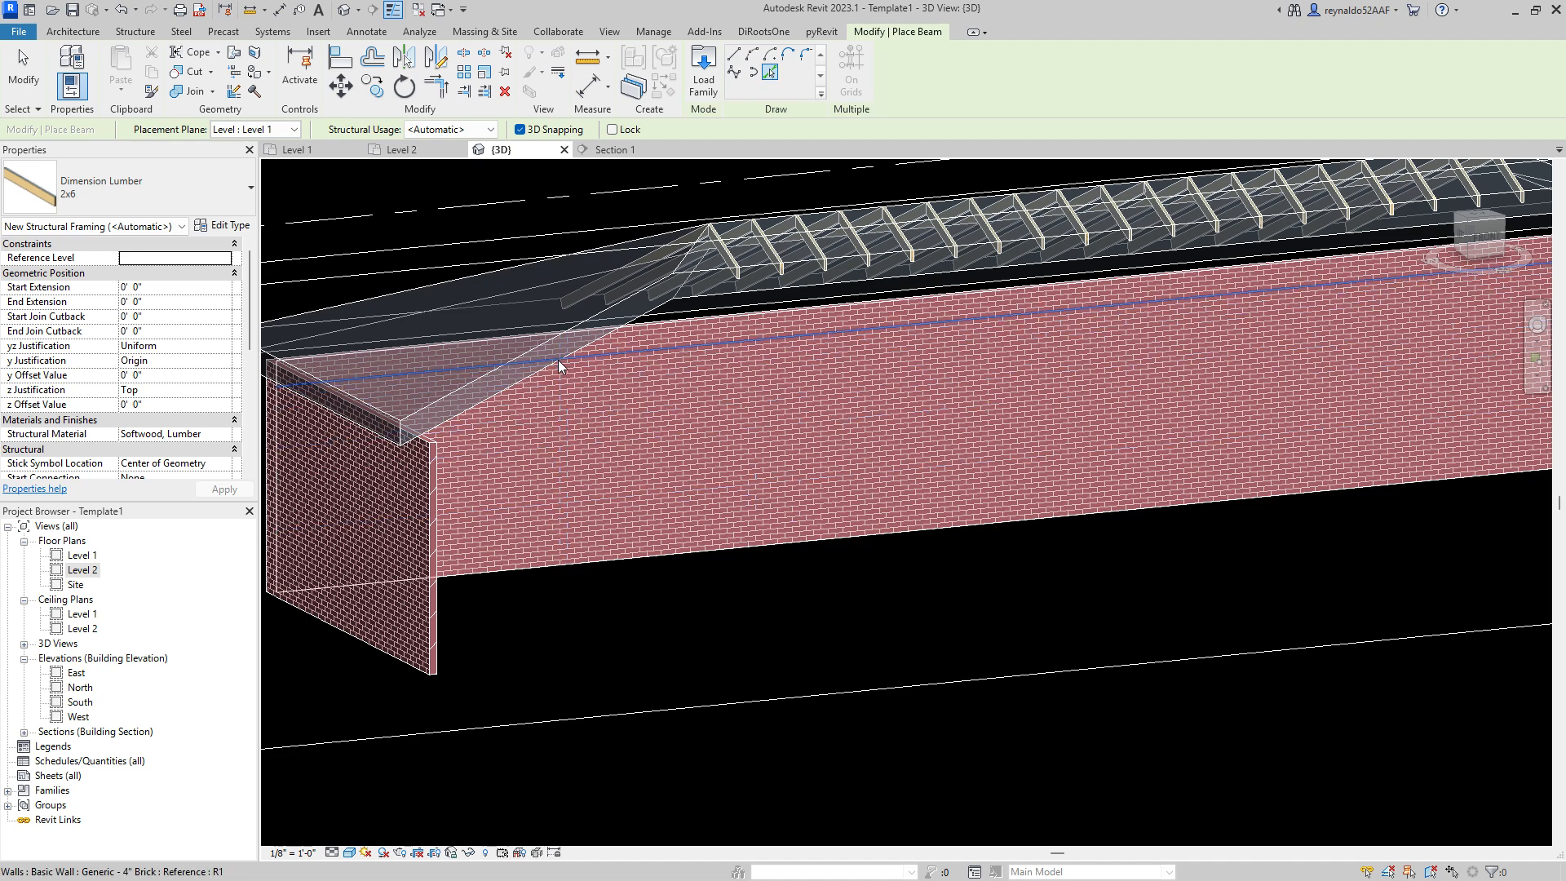
{"action": "scroll", "coordinate": [558, 359], "scroll_direction": "up", "scroll_amount": 2}
{"action": "scroll", "coordinate": [759, 510], "scroll_direction": "down", "scroll_amount": 3}
{"action": "mouse_move", "coordinate": [759, 511]}
{"action": "middle_mouse_down", "text": "shift"}
{"action": "mouse_move", "coordinate": [828, 562]}
{"action": "mouse_move", "coordinate": [895, 650]}
{"action": "mouse_move", "coordinate": [966, 663]}
{"action": "mouse_move", "coordinate": [1049, 599]}
{"action": "mouse_move", "coordinate": [987, 487]}
{"action": "middle_mouse_up", "text": "shift"}
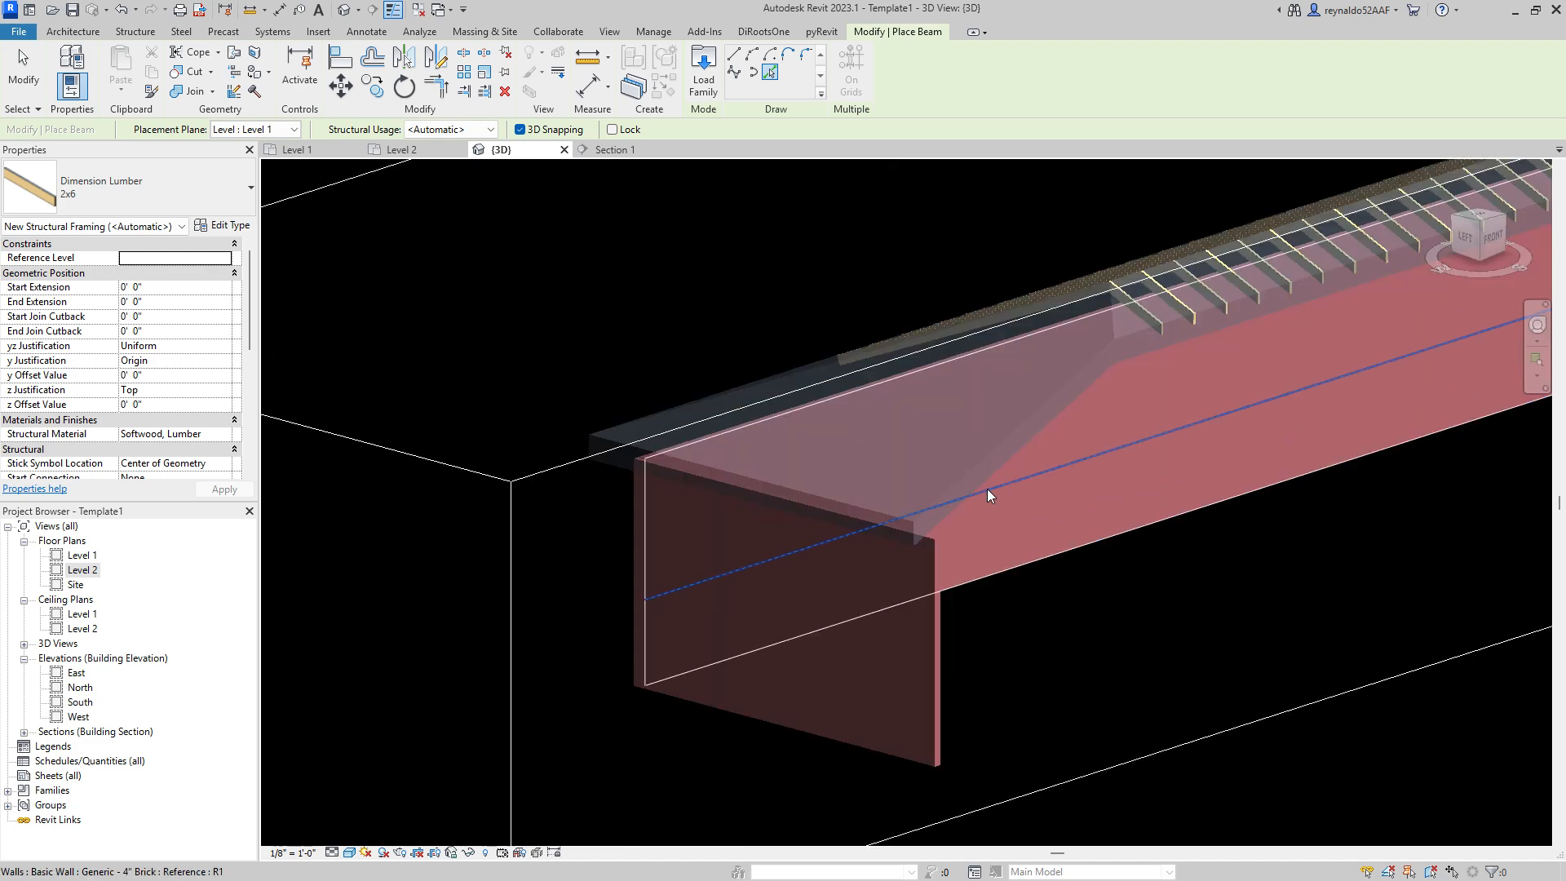
{"action": "scroll", "coordinate": [995, 472], "scroll_direction": "up", "scroll_amount": 1}
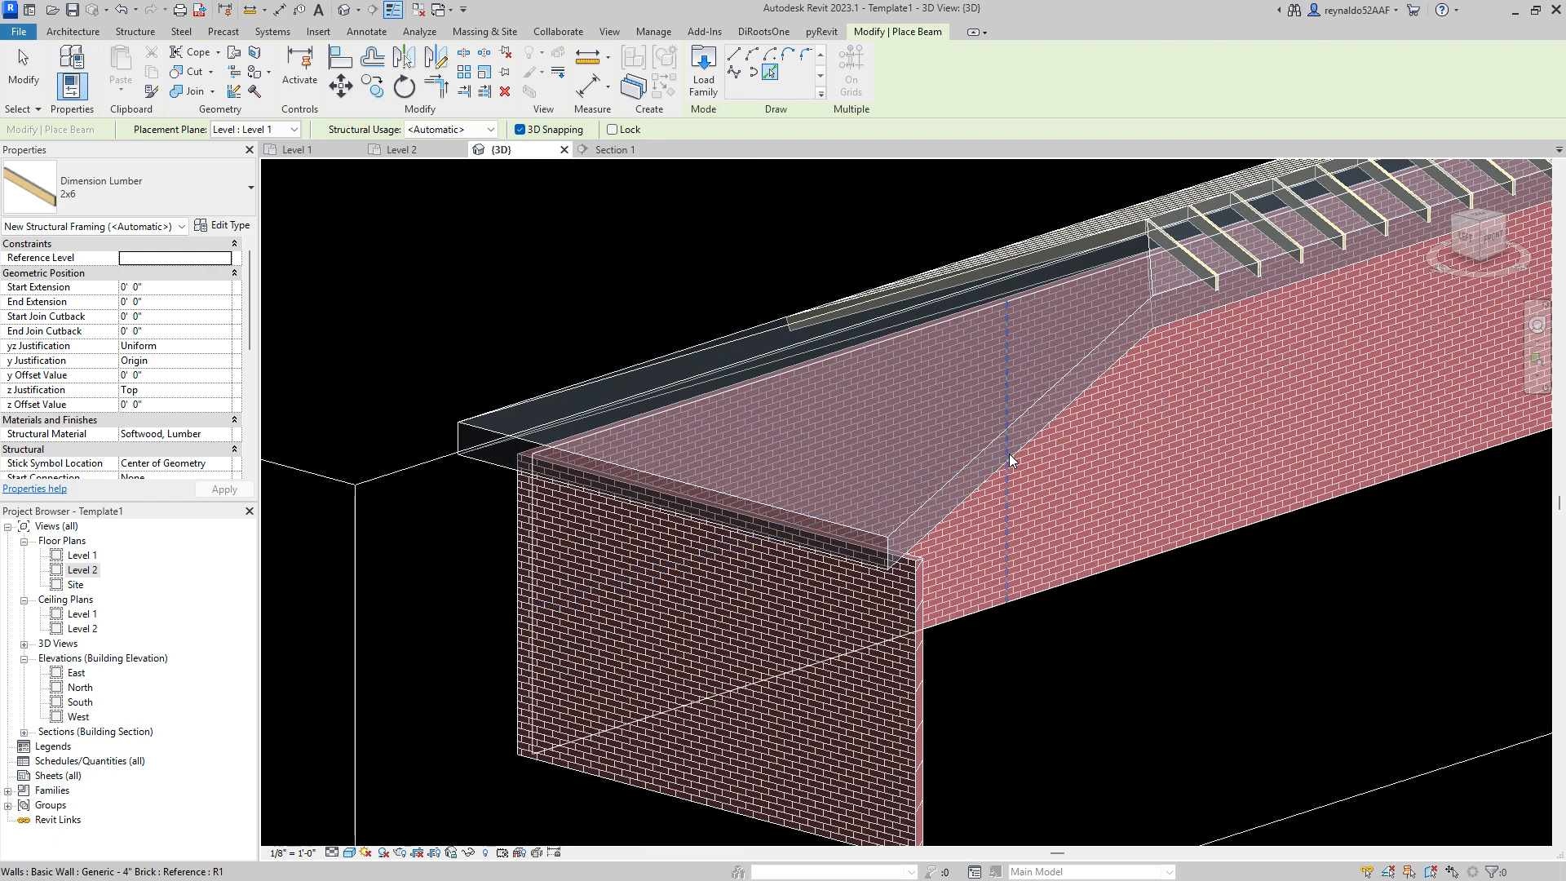
{"action": "scroll", "coordinate": [805, 372], "scroll_direction": "down", "scroll_amount": 2}
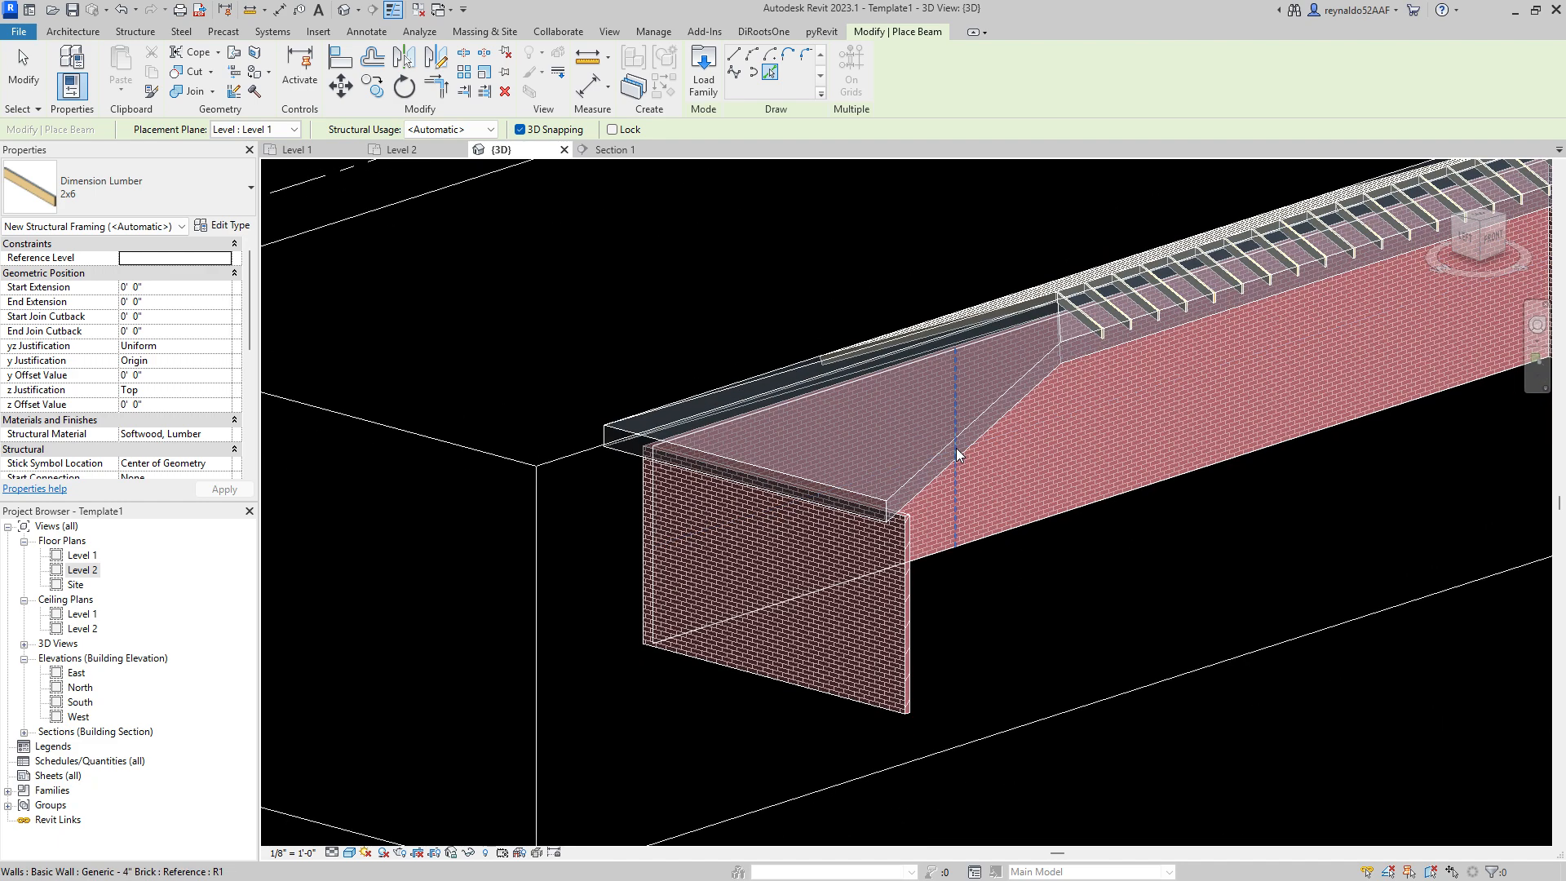
{"action": "scroll", "coordinate": [962, 448], "scroll_direction": "down", "scroll_amount": 1}
{"action": "scroll", "coordinate": [1000, 438], "scroll_direction": "up", "scroll_amount": 3}
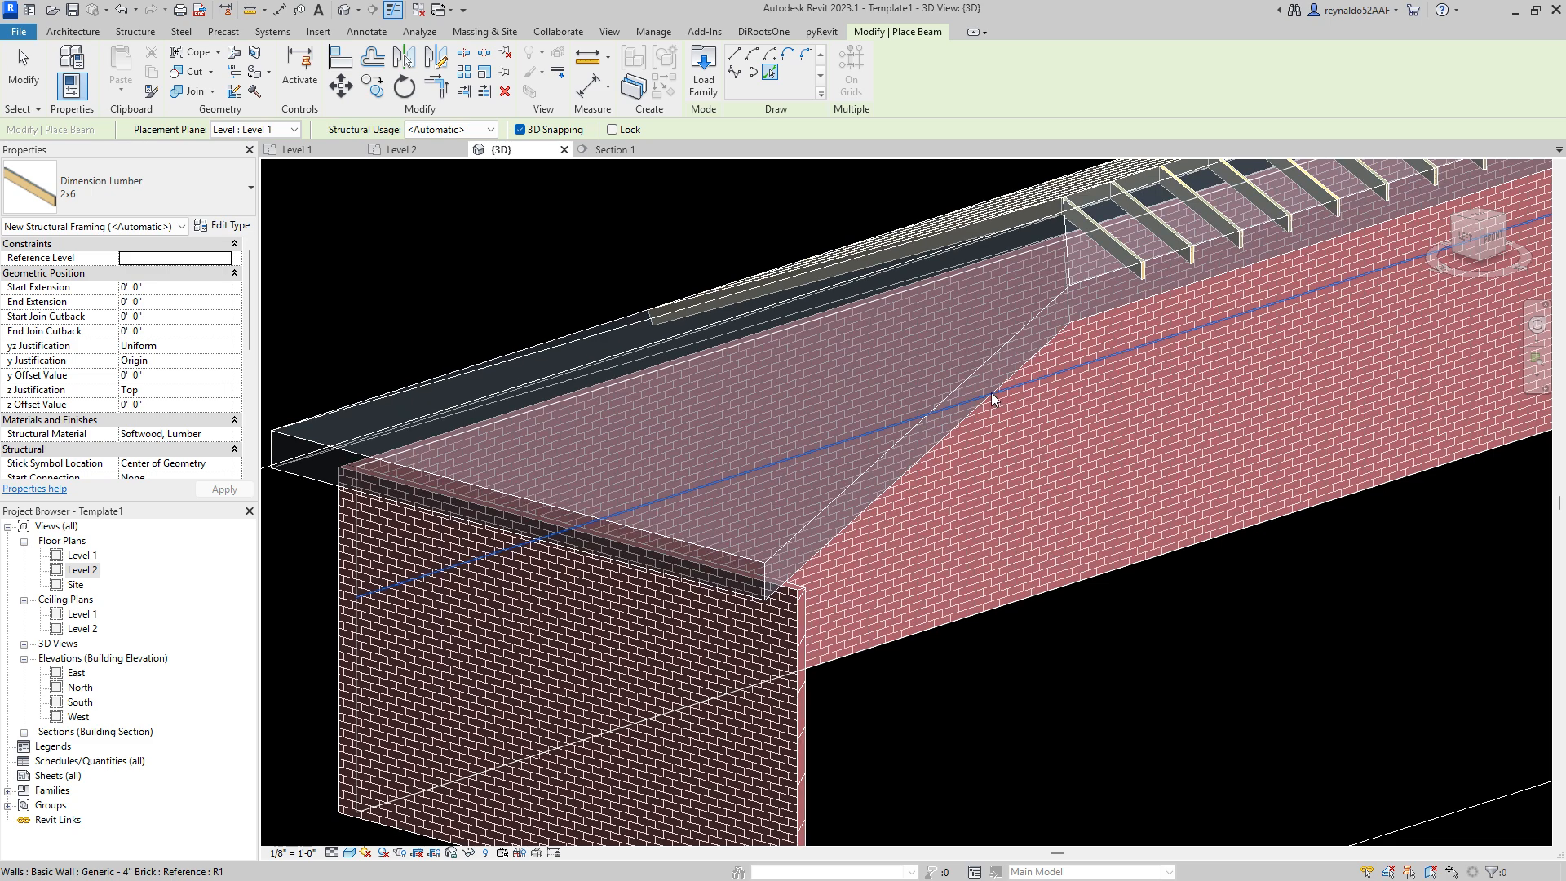
{"action": "scroll", "coordinate": [863, 369], "scroll_direction": "down", "scroll_amount": 4}
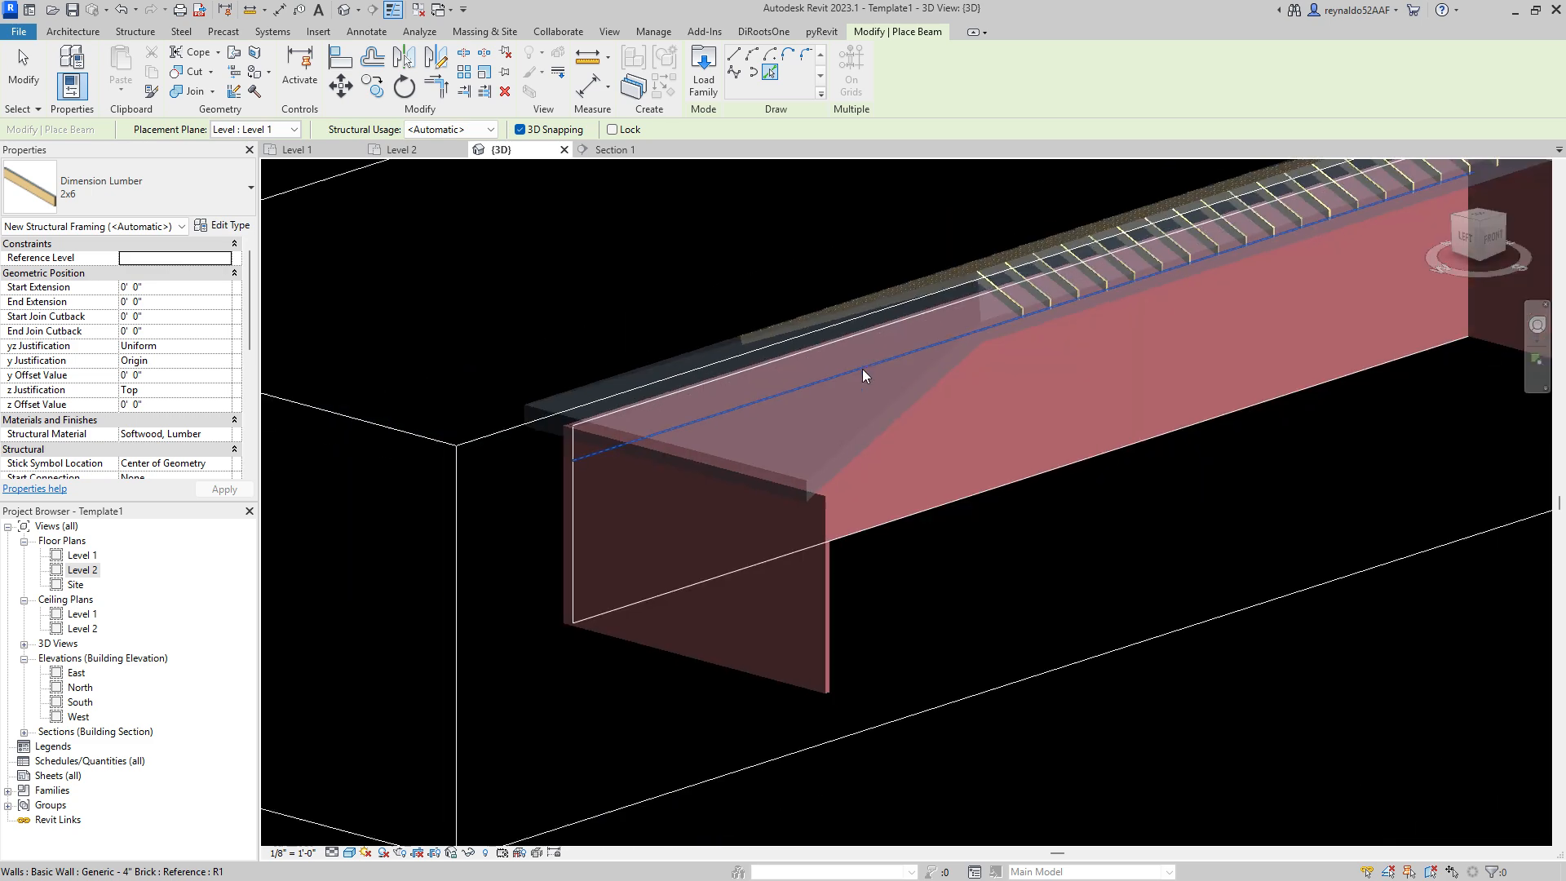
{"action": "scroll", "coordinate": [1044, 537], "scroll_direction": "down", "scroll_amount": 2}
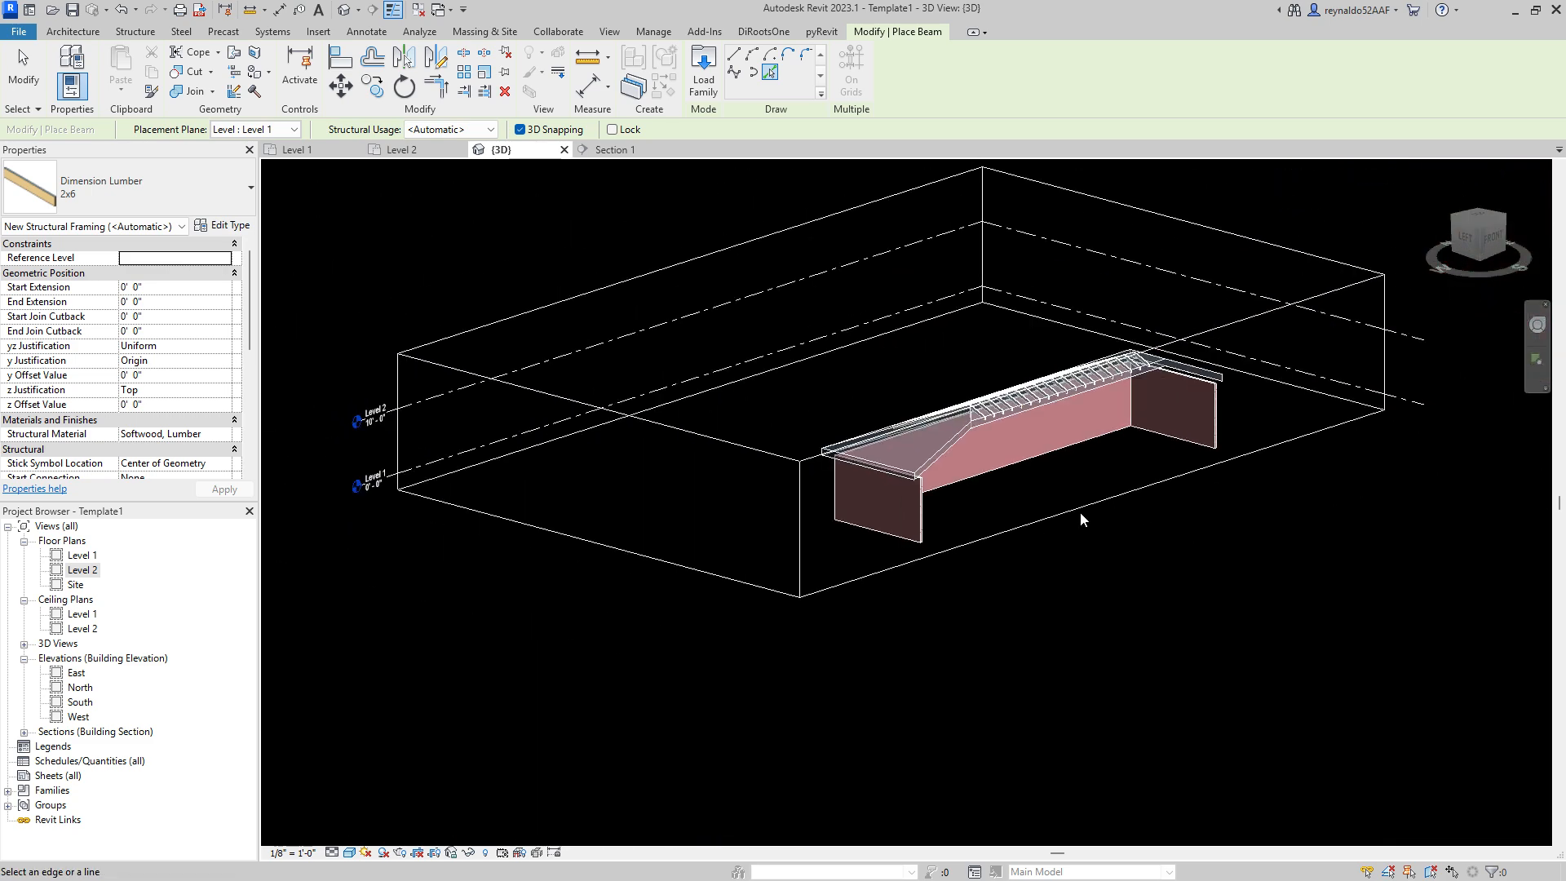
{"action": "key", "text": "Escape"}
Step: Pull the section box's long front side outwards past the building so the whole hip roof and its walls are shown uncut
{"action": "left_click", "coordinate": [1079, 508]}
{"action": "left_click_drag", "start_coordinate": [1094, 438], "coordinate": [1369, 514]}
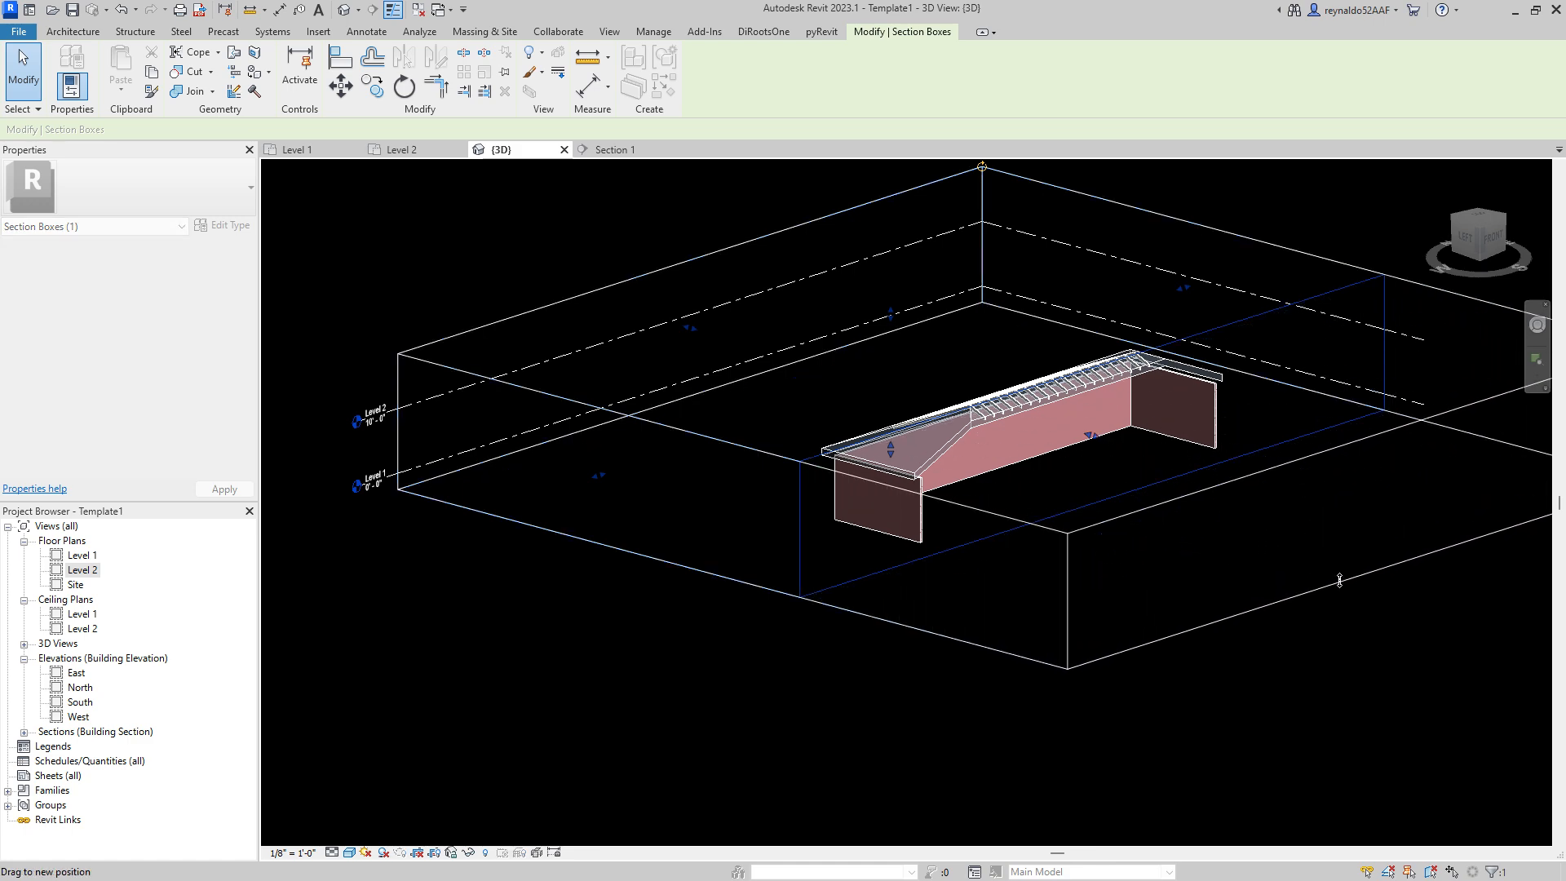
{"action": "middle_click_drag", "start_coordinate": [1357, 604], "coordinate": [1154, 681], "text": "shift"}
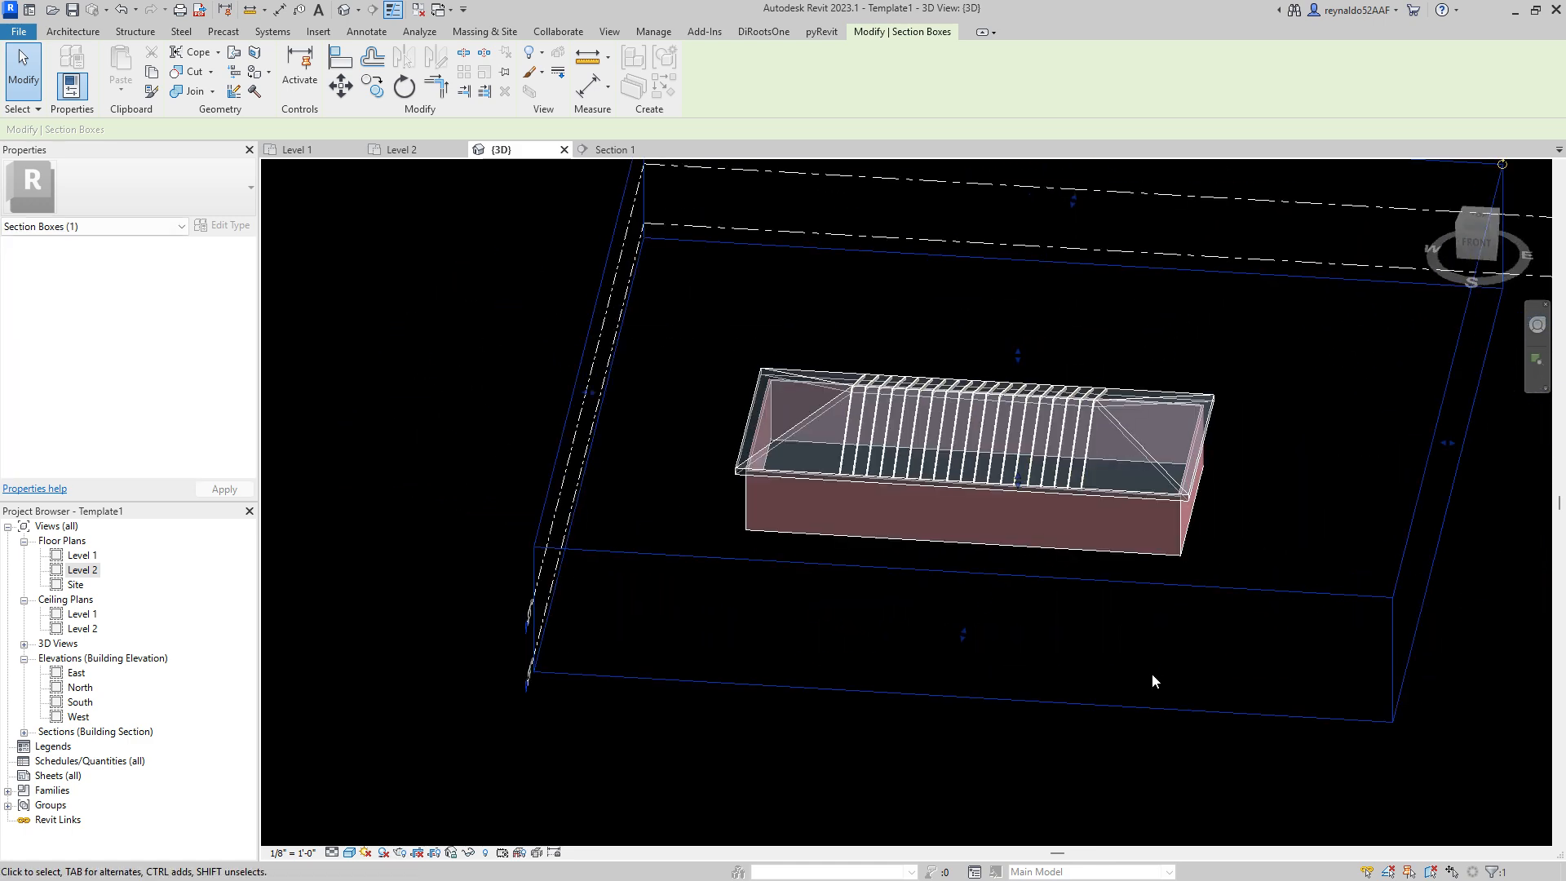
{"action": "left_click", "coordinate": [933, 625]}
{"action": "scroll", "coordinate": [854, 541], "scroll_direction": "up", "scroll_amount": 6}
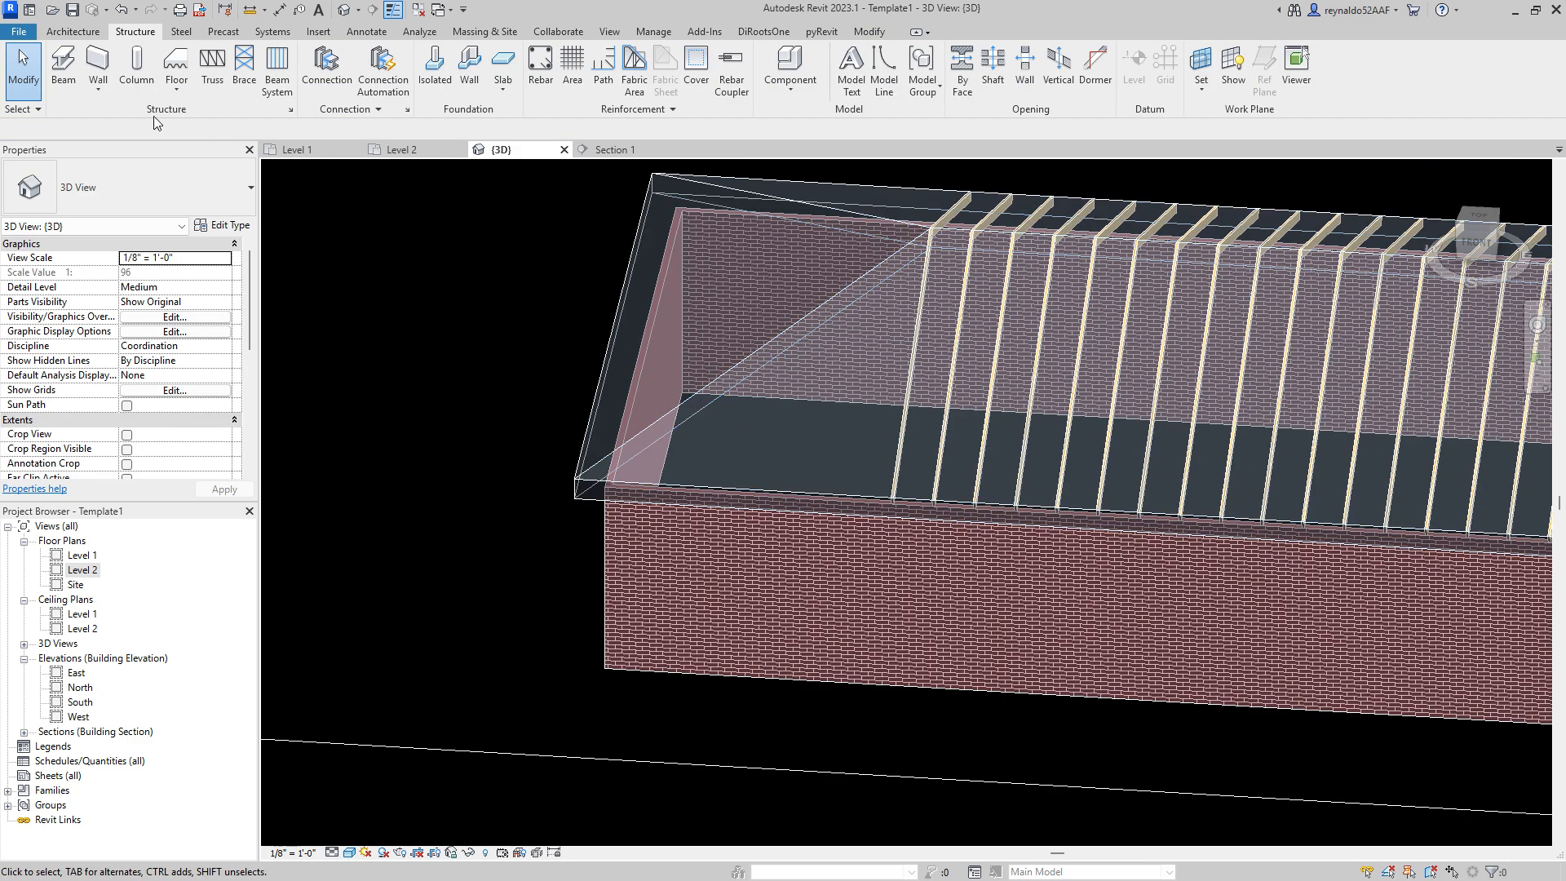
Step: Place a Dimension Lumber 2x6 beam along the front hip edge at the roof's left end using Pick Lines
{"action": "left_click", "coordinate": [62, 64]}
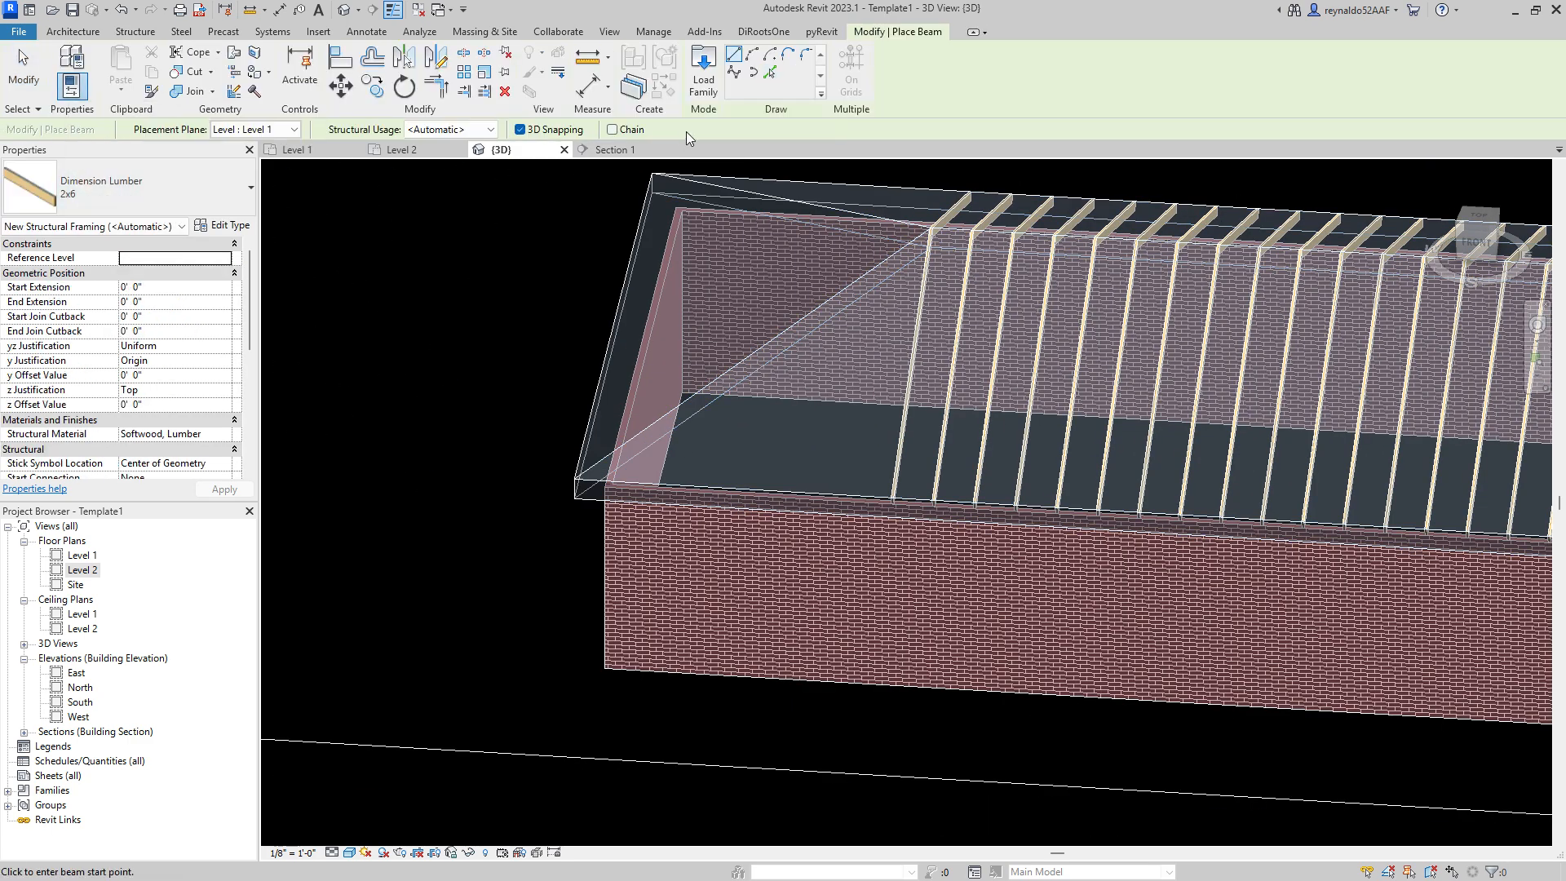
{"action": "left_click", "coordinate": [773, 76]}
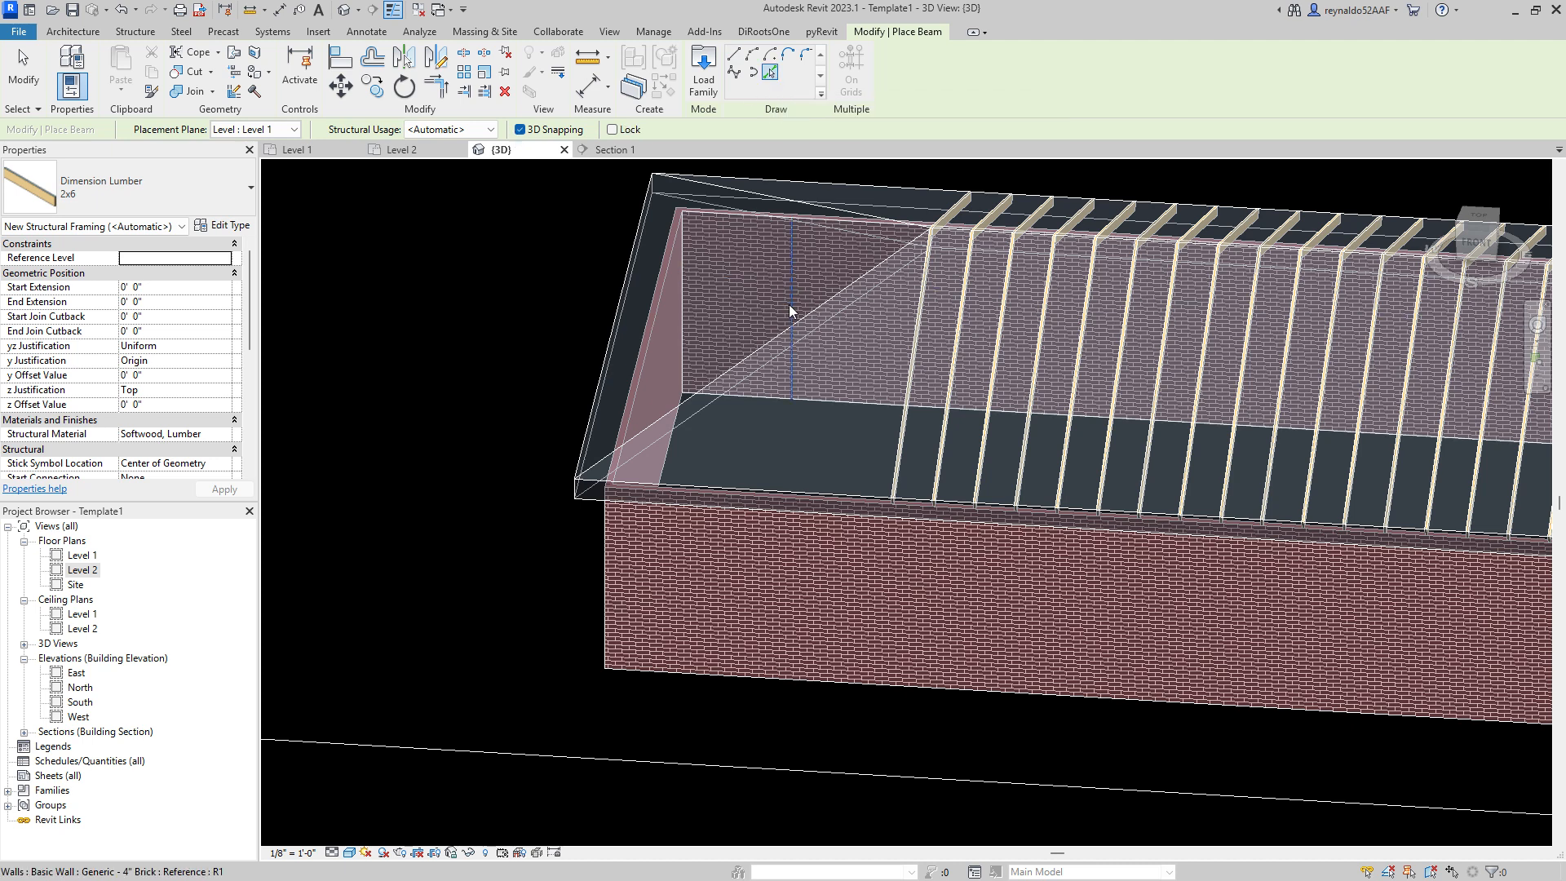
{"action": "left_click", "coordinate": [761, 342]}
Step: Place a second Dimension Lumber 2x6 beam along the rear hip edge at the roof's left end and check both hip beams
{"action": "middle_click_drag", "start_coordinate": [866, 562], "coordinate": [1256, 489], "text": "shift"}
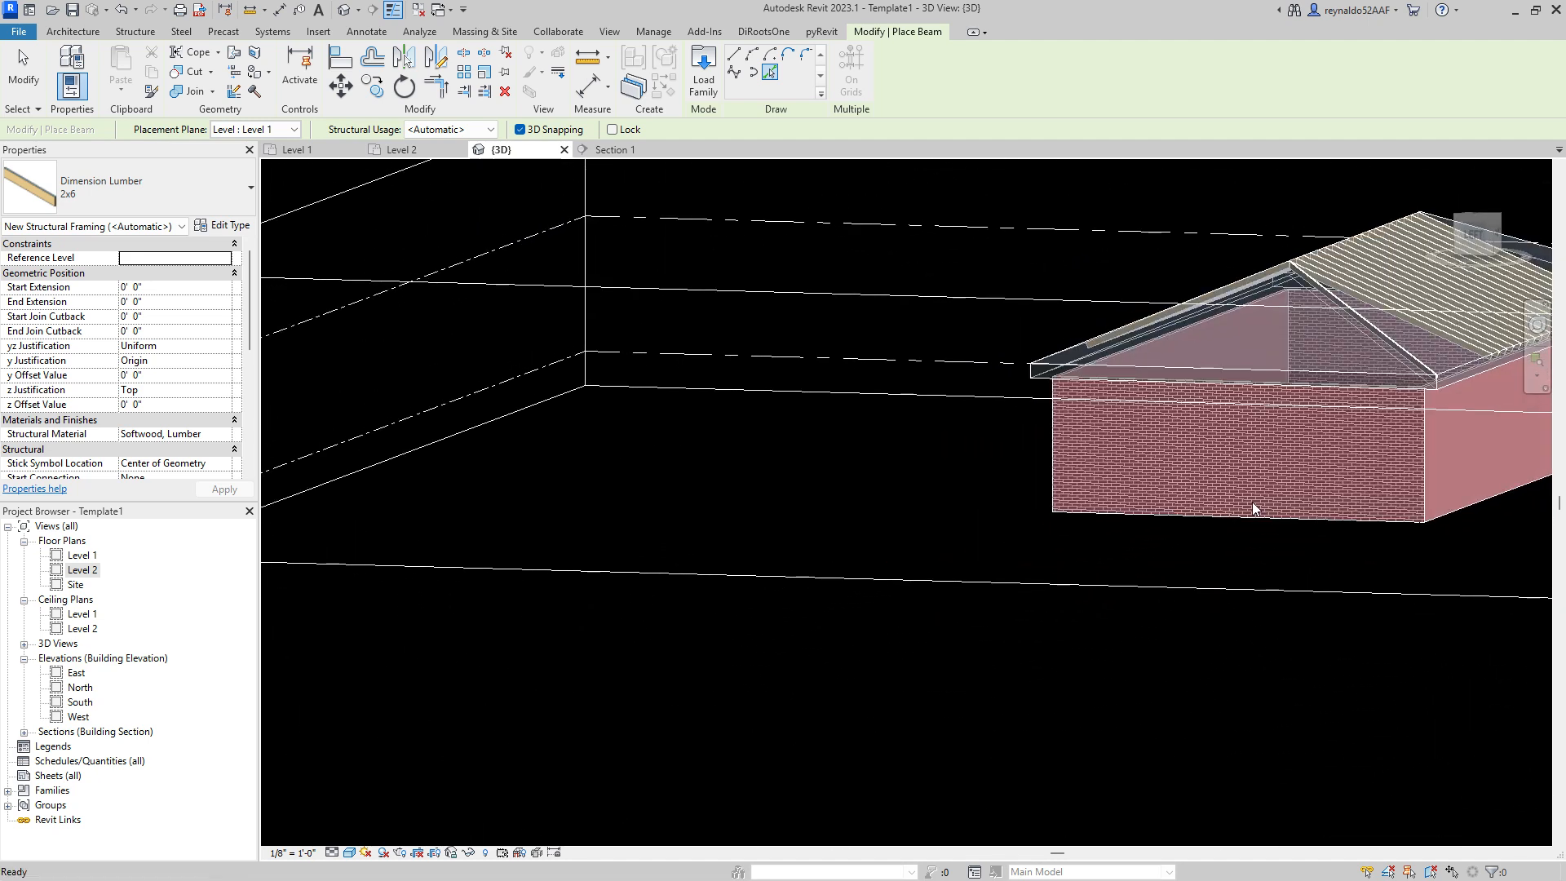
{"action": "scroll", "coordinate": [1276, 309], "scroll_direction": "up", "scroll_amount": 5}
{"action": "scroll", "coordinate": [1276, 308], "scroll_direction": "down", "scroll_amount": 2}
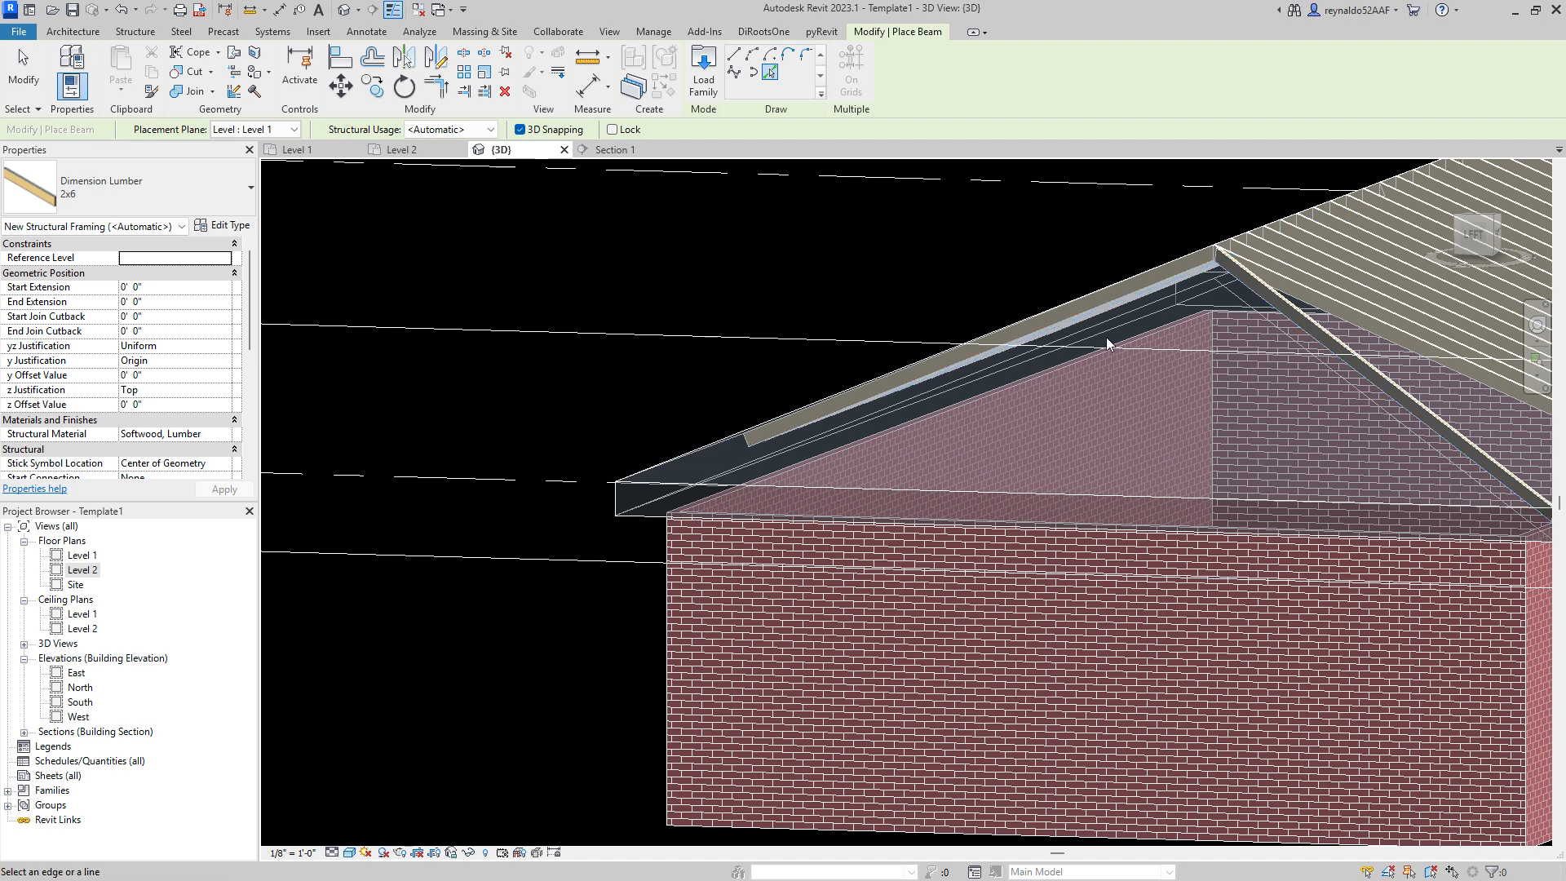
{"action": "scroll", "coordinate": [1109, 330], "scroll_direction": "down", "scroll_amount": 2}
{"action": "mouse_move", "coordinate": [1412, 776]}
{"action": "middle_mouse_down", "text": "shift"}
{"action": "mouse_move", "coordinate": [1174, 745]}
{"action": "mouse_move", "coordinate": [1286, 769]}
{"action": "mouse_move", "coordinate": [1251, 796]}
{"action": "mouse_move", "coordinate": [1435, 771]}
{"action": "middle_mouse_up", "text": "shift"}
{"action": "mouse_move", "coordinate": [629, 613]}
{"action": "middle_mouse_down", "text": "shift"}
{"action": "mouse_move", "coordinate": [659, 635]}
{"action": "mouse_move", "coordinate": [584, 611]}
{"action": "mouse_move", "coordinate": [611, 625]}
{"action": "middle_mouse_up", "text": "shift"}
{"action": "scroll", "coordinate": [1427, 738], "scroll_direction": "up", "scroll_amount": 3}
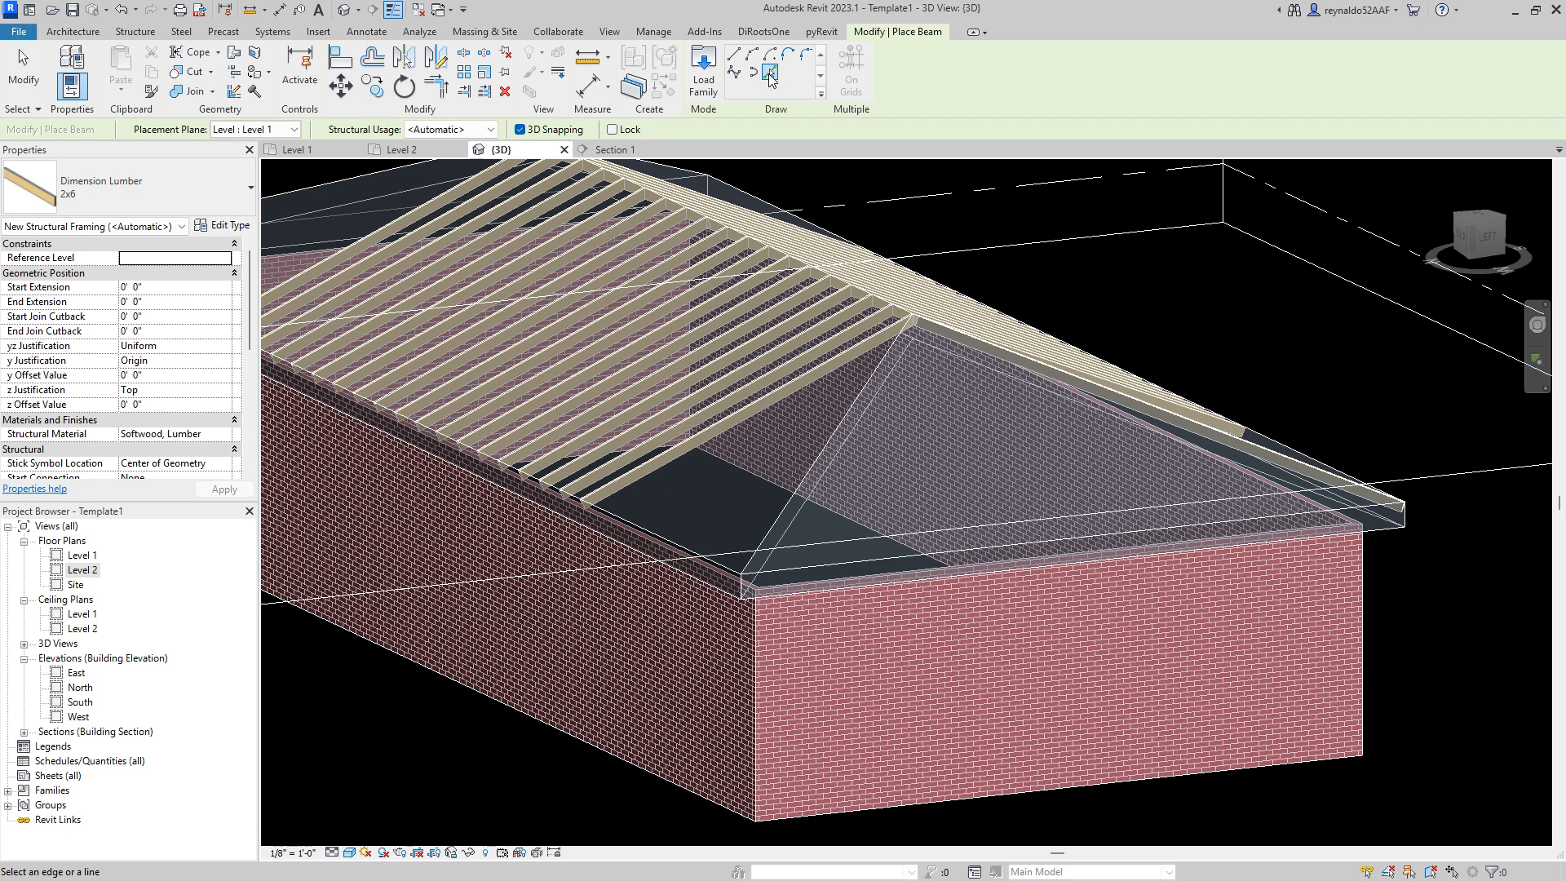
{"action": "left_click", "coordinate": [843, 419]}
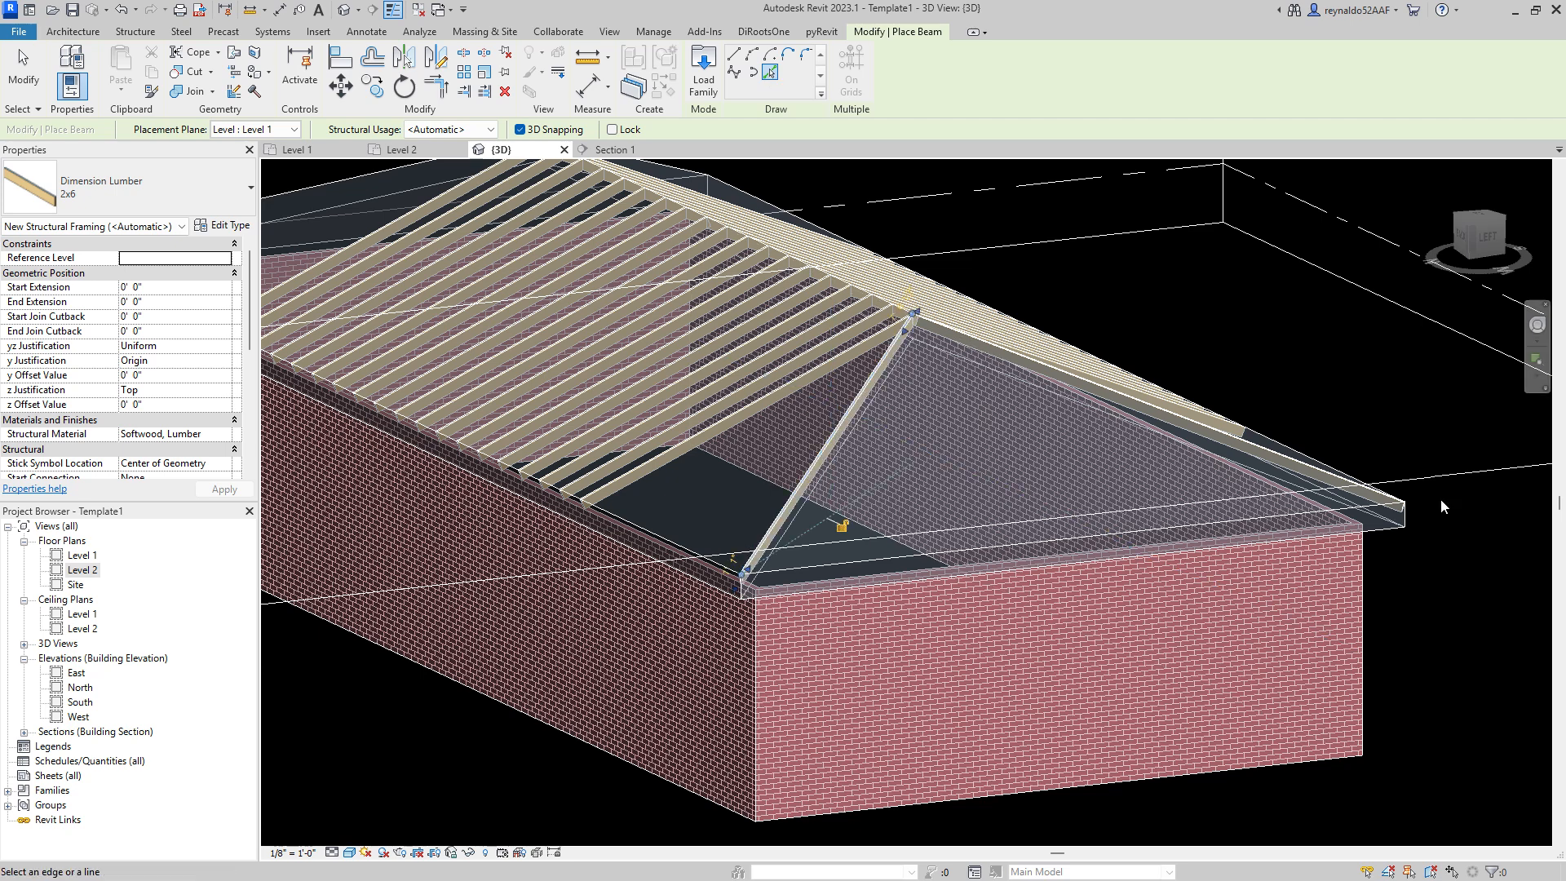
{"action": "scroll", "coordinate": [1432, 620], "scroll_direction": "down", "scroll_amount": 2}
{"action": "middle_click_drag", "start_coordinate": [1444, 635], "coordinate": [1305, 581], "text": "shift"}
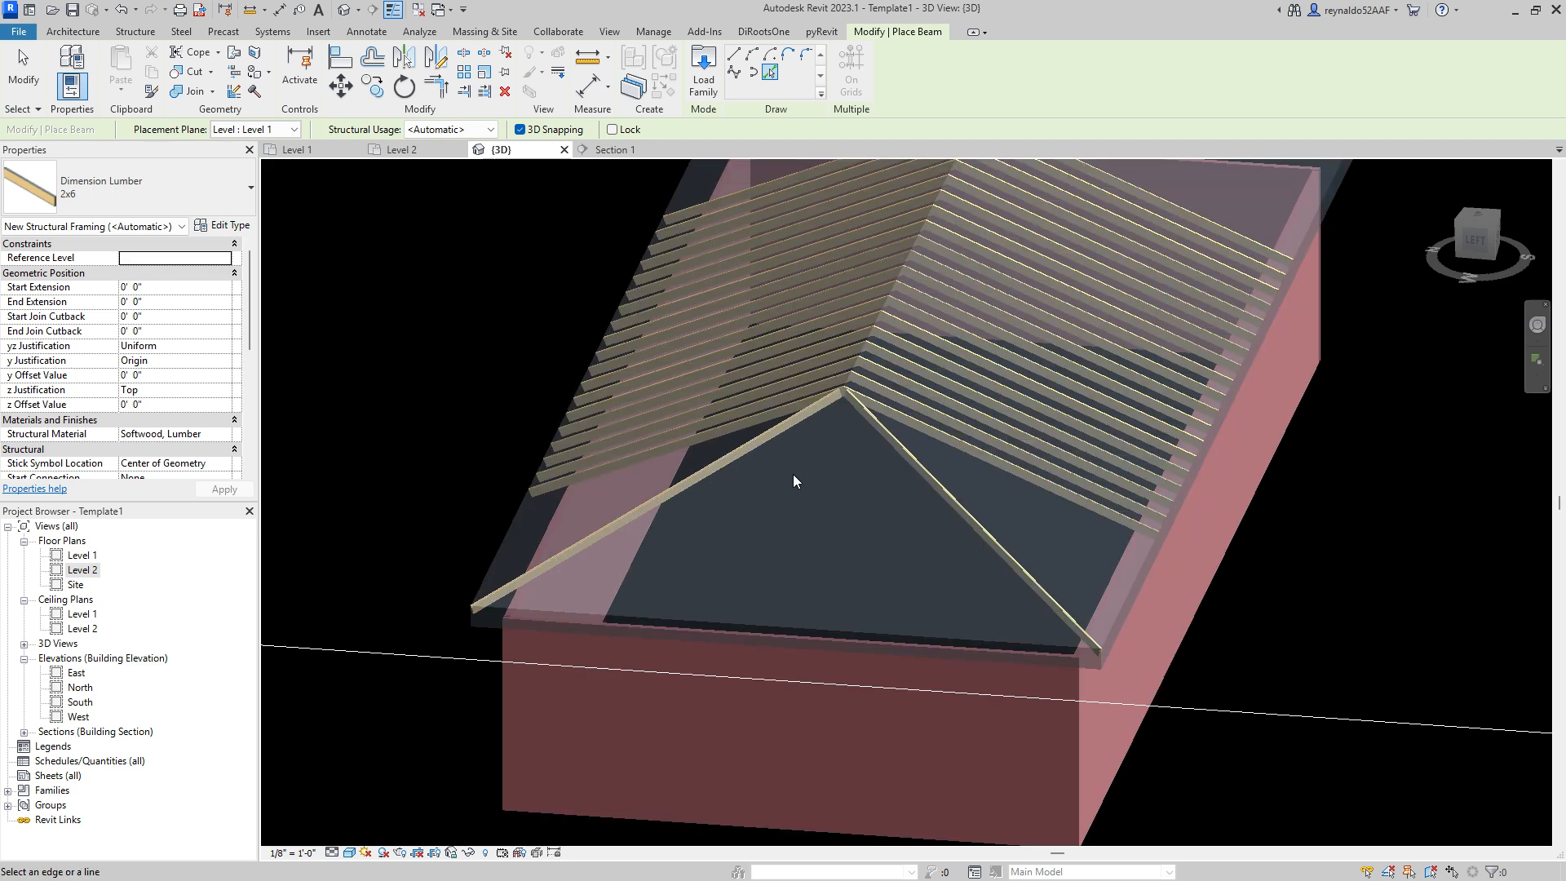
{"action": "scroll", "coordinate": [829, 424], "scroll_direction": "up", "scroll_amount": 4}
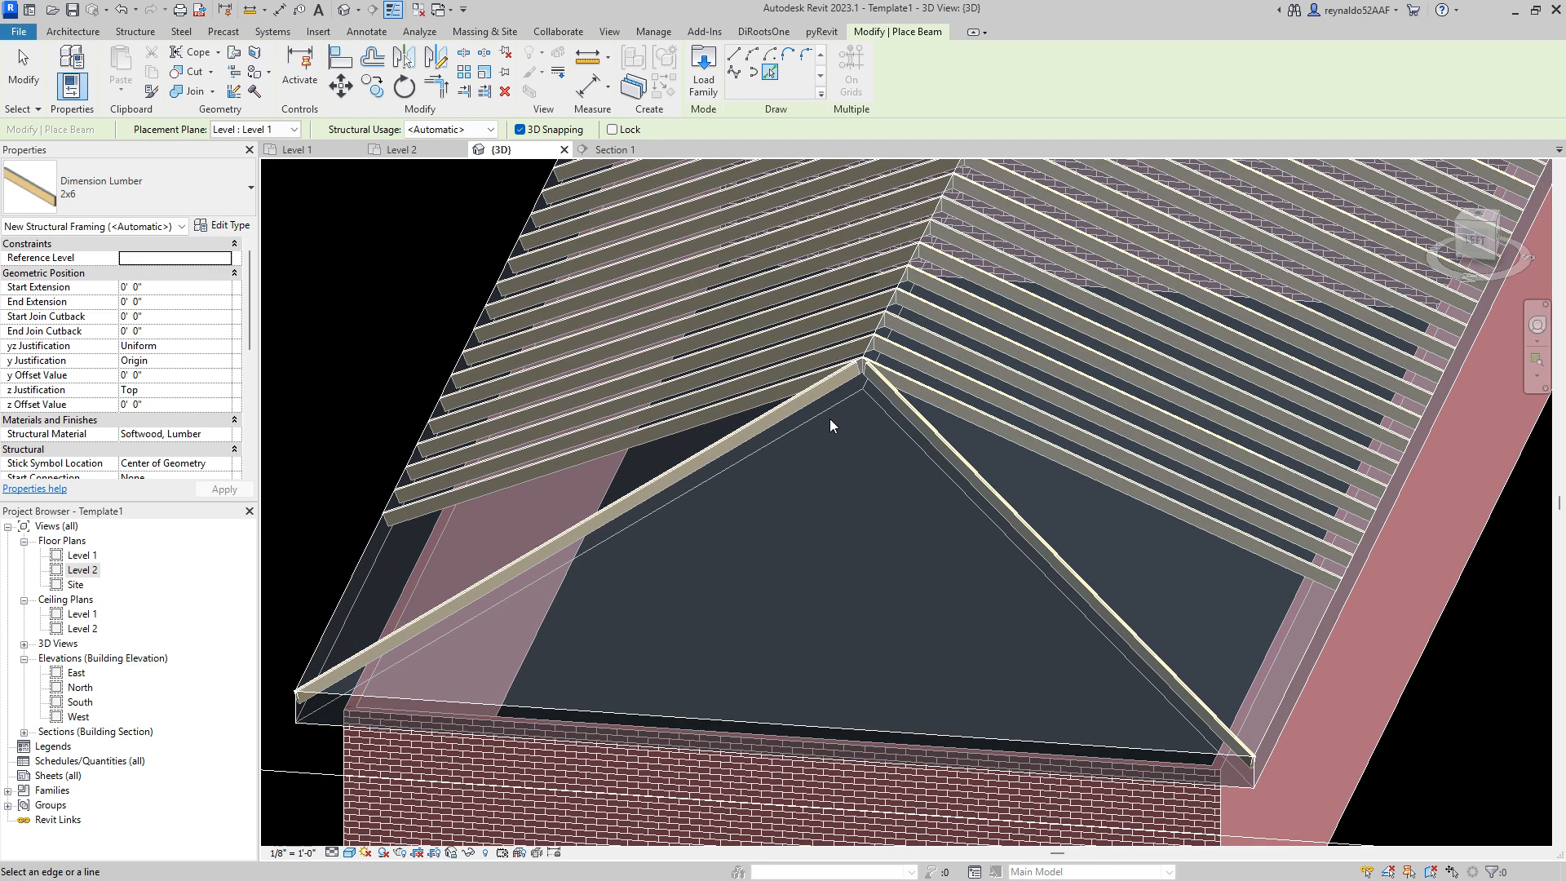
Step: In the Level 2 floor plan, copy the upper hip beam at the left roof end to a parallel position inside the hip triangle
{"action": "left_click", "coordinate": [400, 150]}
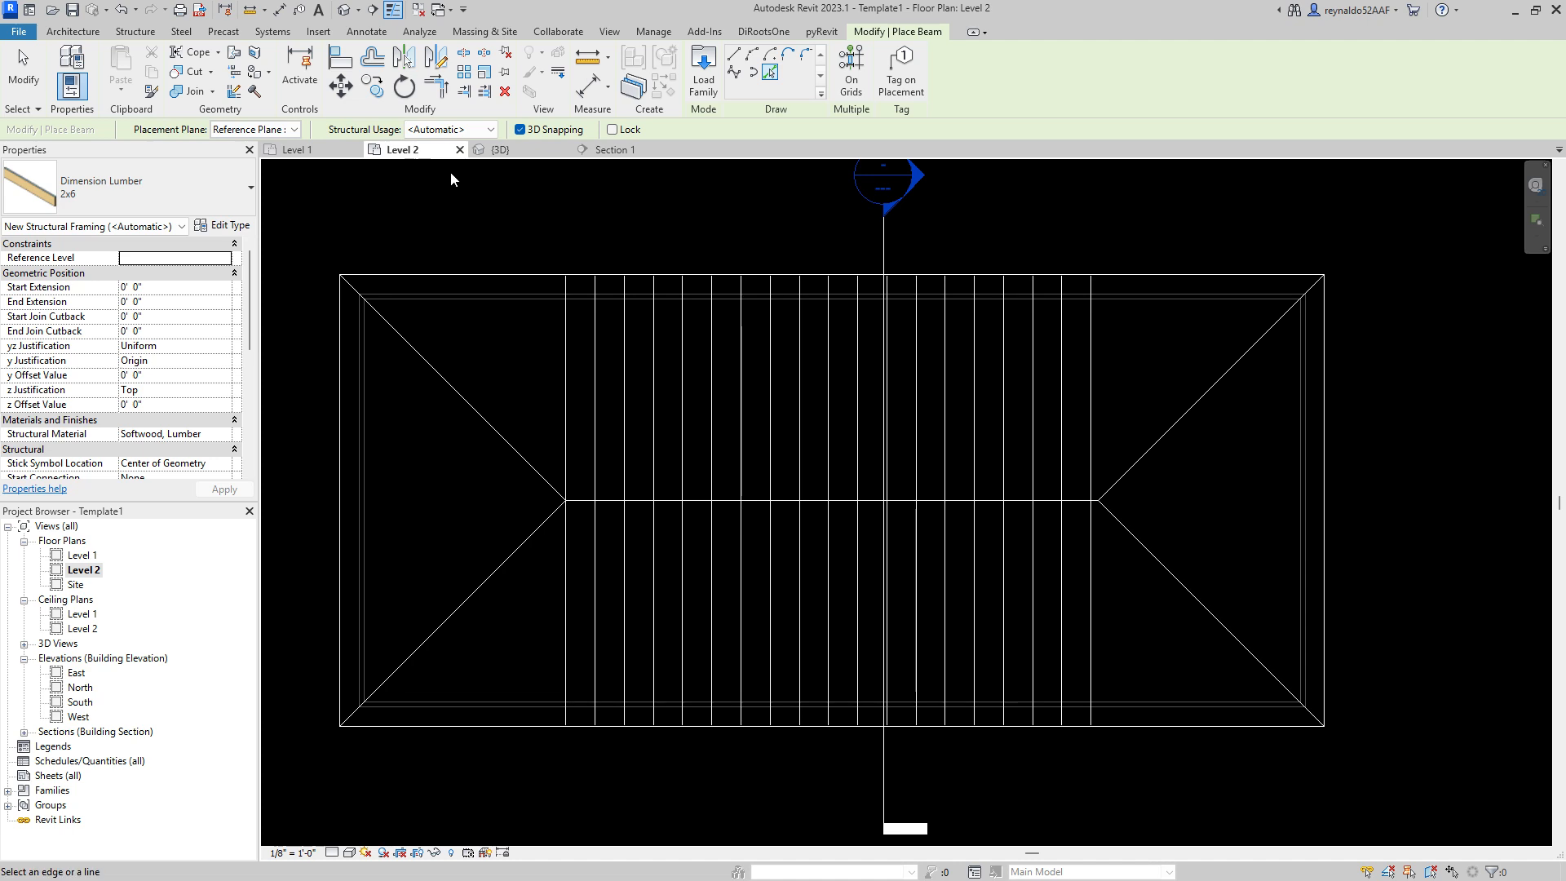
{"action": "key", "text": "Escape"}
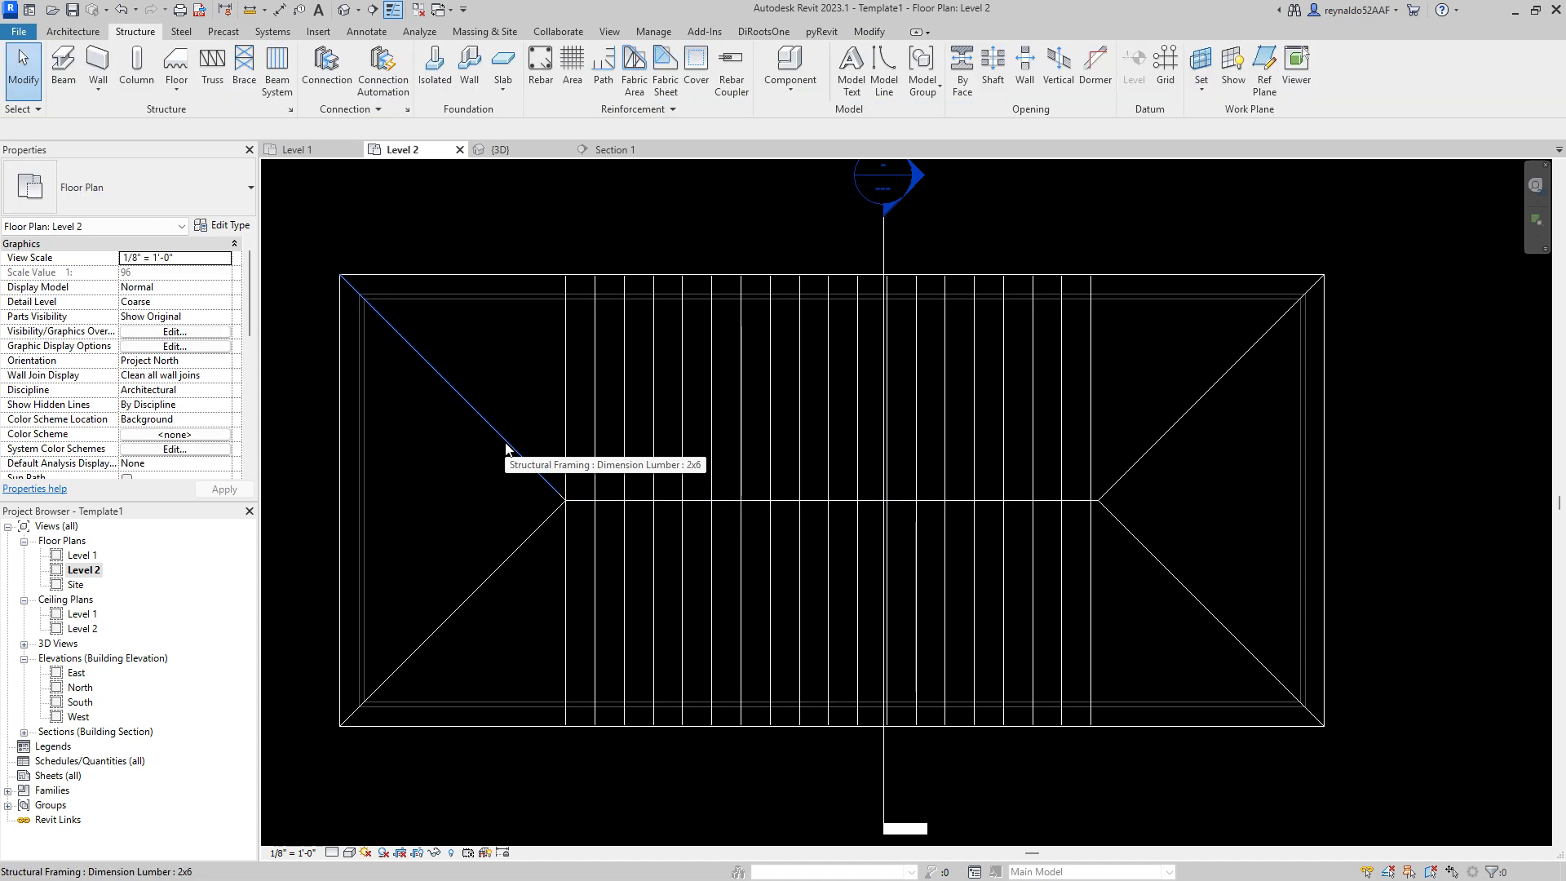
{"action": "scroll", "coordinate": [631, 424], "scroll_direction": "up", "scroll_amount": 4}
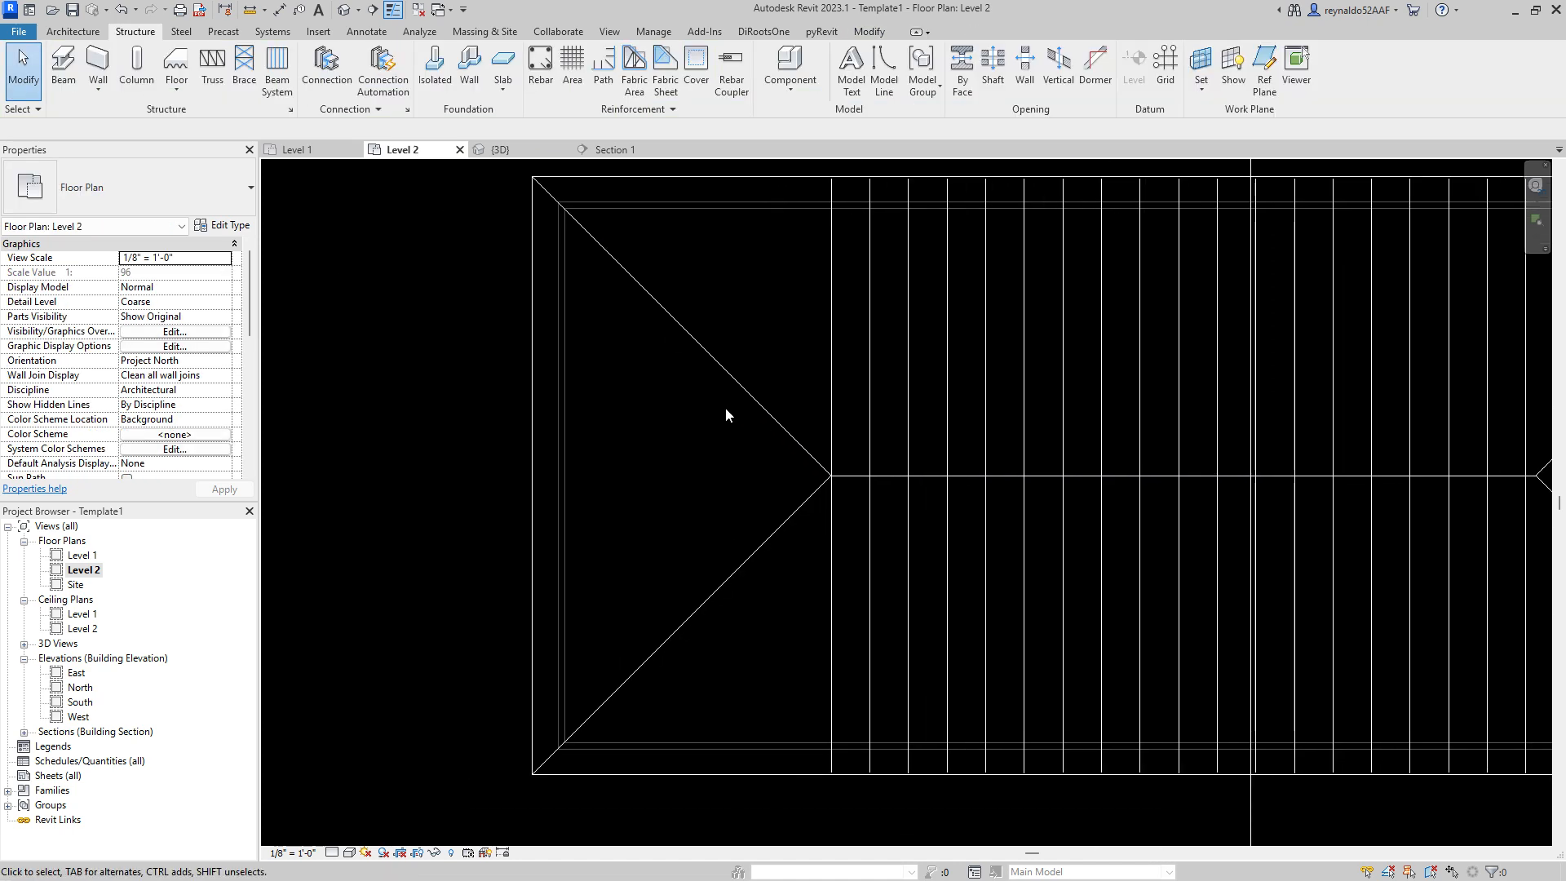
{"action": "left_click", "coordinate": [726, 373]}
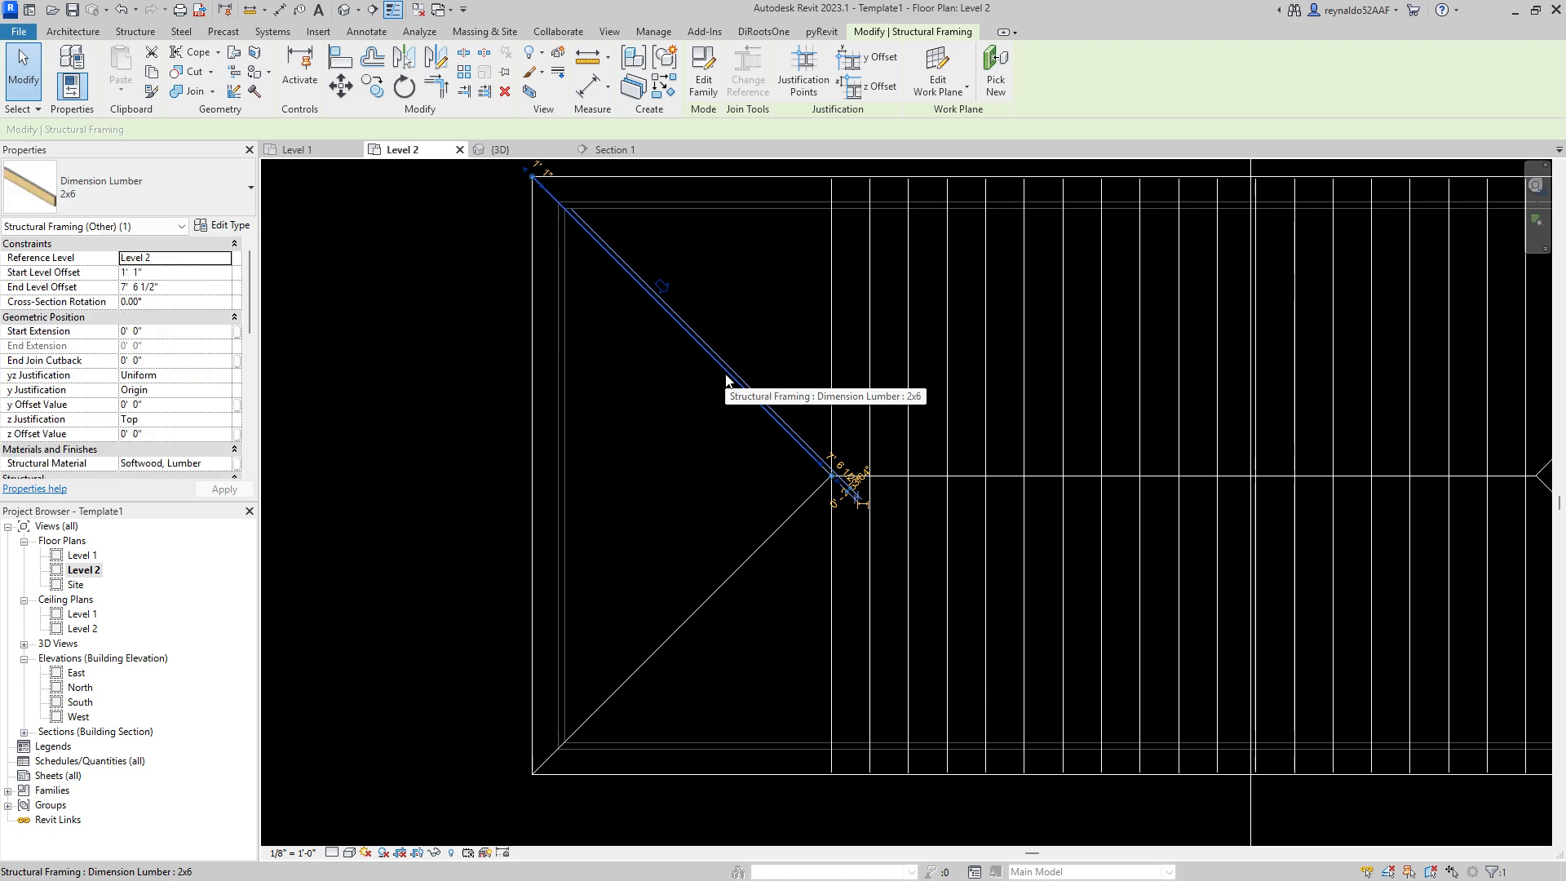
{"action": "key", "text": "c"}
{"action": "key", "text": "o"}
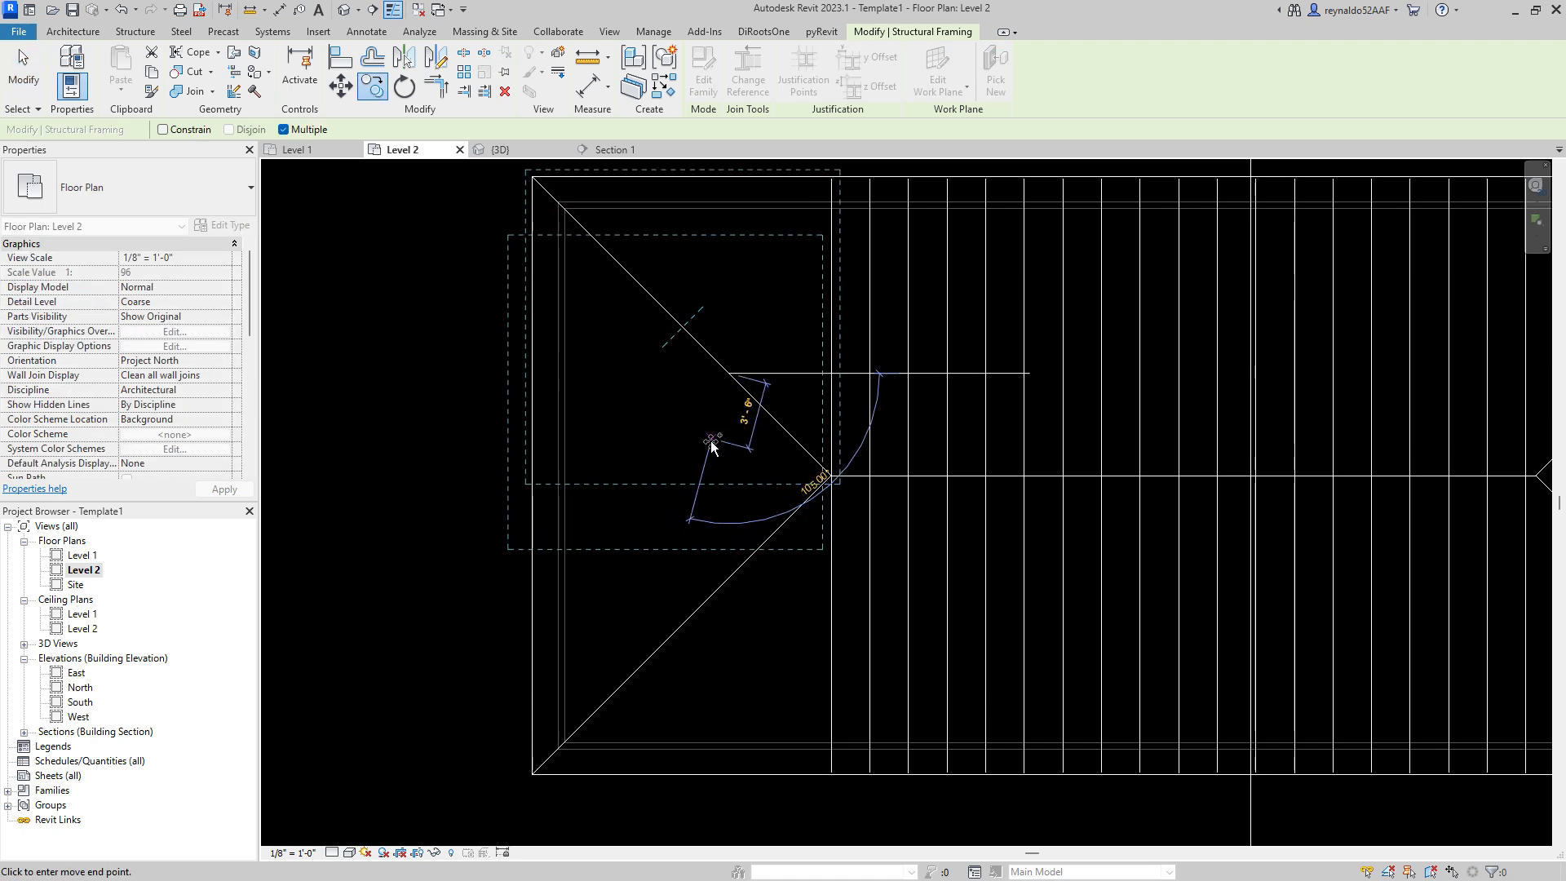
{"action": "key", "text": "Escape"}
Step: Draw a horizontal detail line about 16' long across the left hip end, just below the ridge line
{"action": "scroll", "coordinate": [654, 487], "scroll_direction": "up", "scroll_amount": 1}
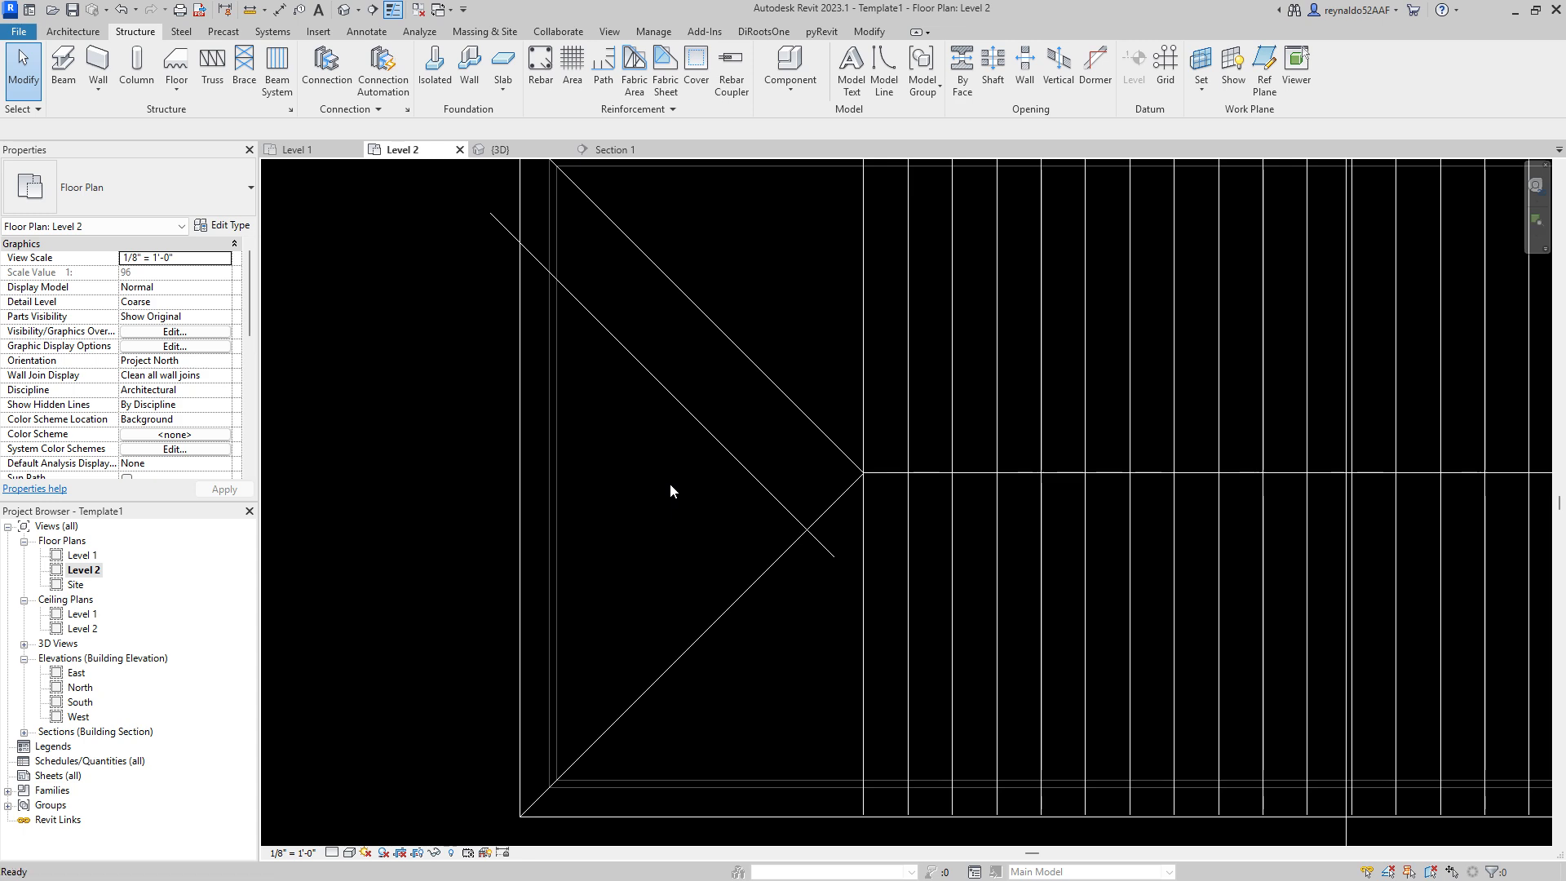
{"action": "key", "text": "d"}
{"action": "key", "text": "l"}
{"action": "left_click", "coordinate": [738, 491]}
{"action": "left_click", "coordinate": [384, 491]}
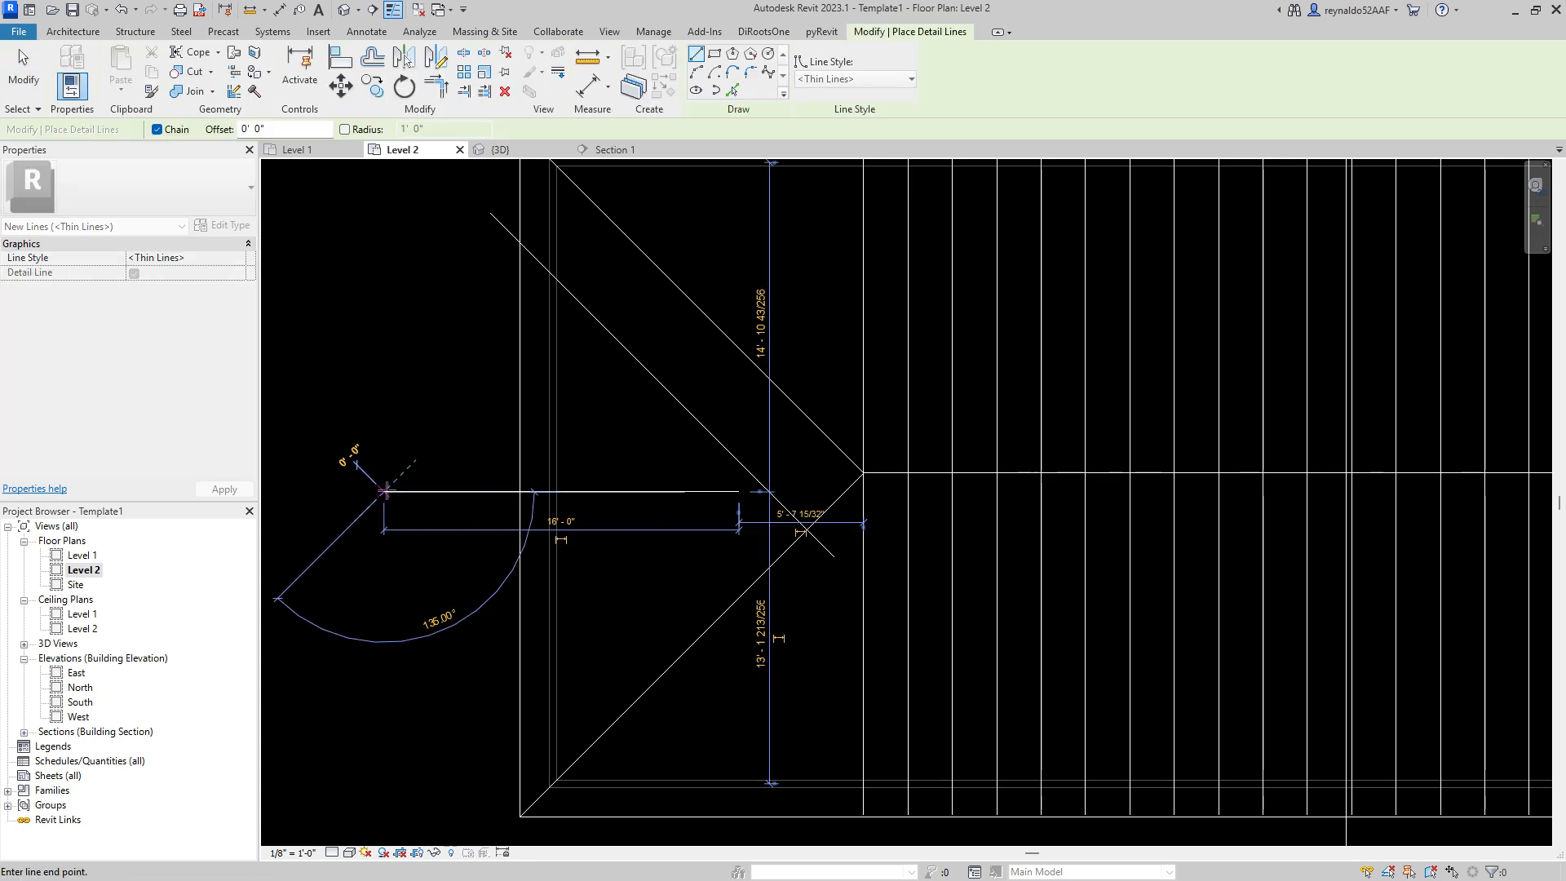
{"action": "key", "text": "Escape"}
{"action": "key", "text": "Escape"}
{"action": "scroll", "coordinate": [655, 473], "scroll_direction": "up", "scroll_amount": 2}
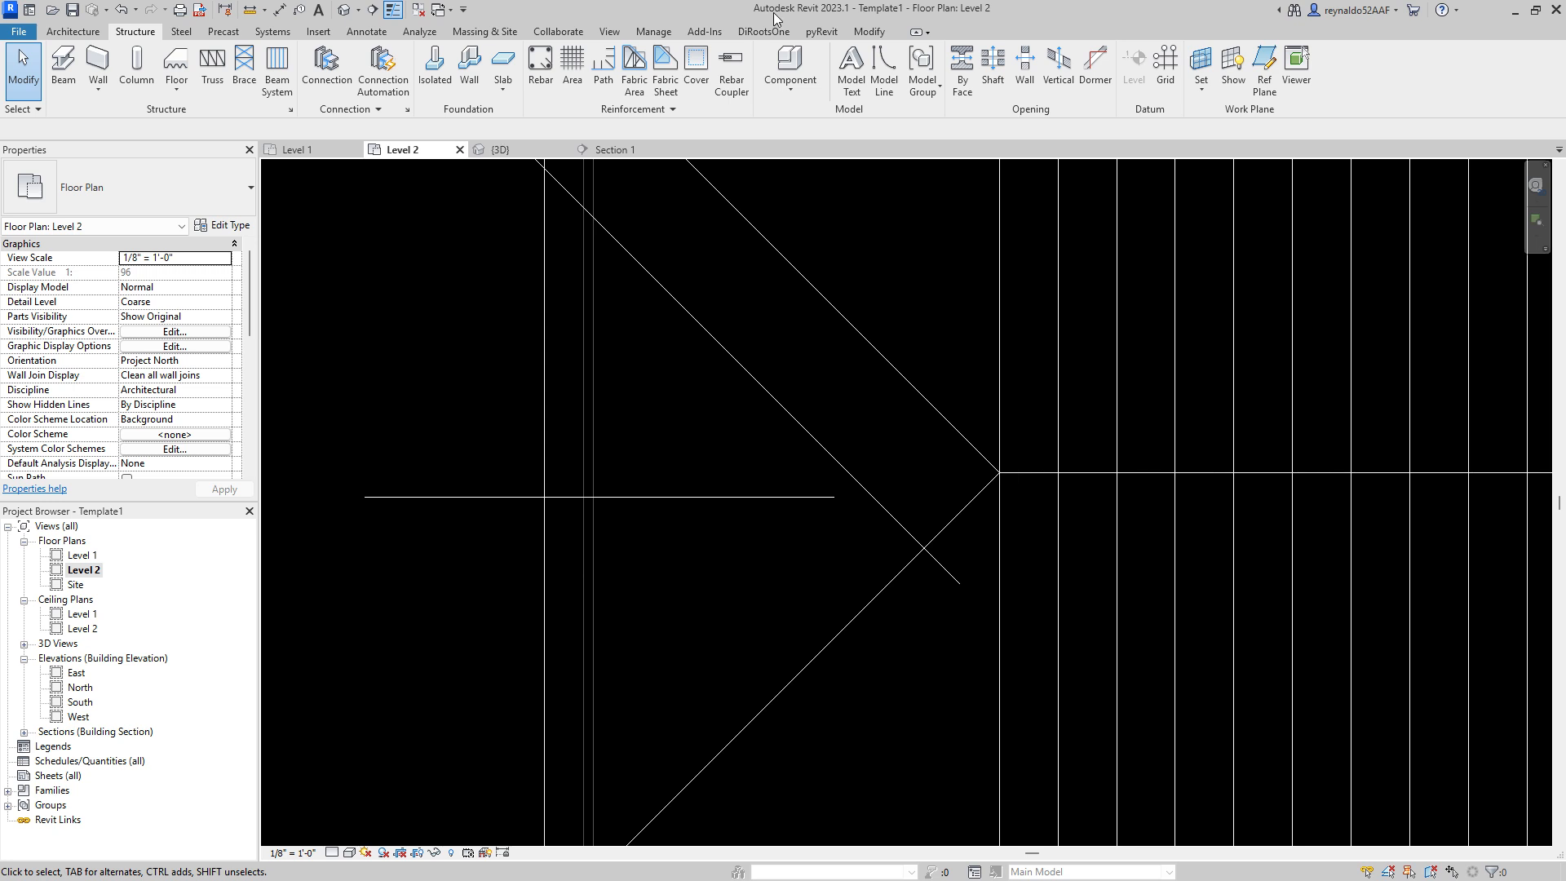
Step: Align the copied beam's centerline to the horizontal detail line across the left hip end
{"action": "key", "text": "a"}
{"action": "key", "text": "l"}
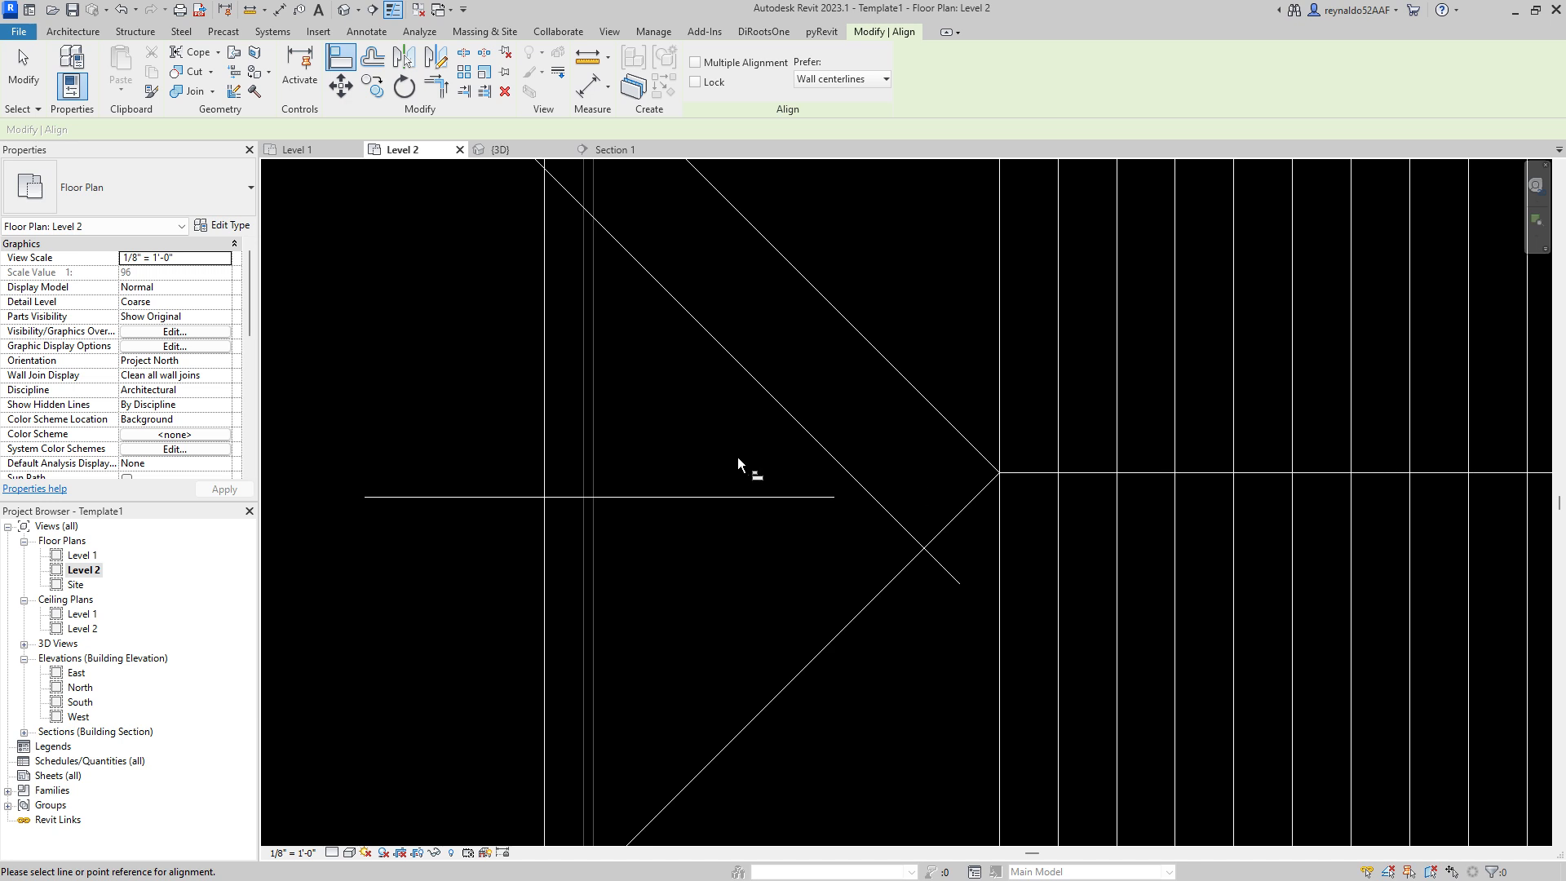
{"action": "left_click", "coordinate": [721, 498]}
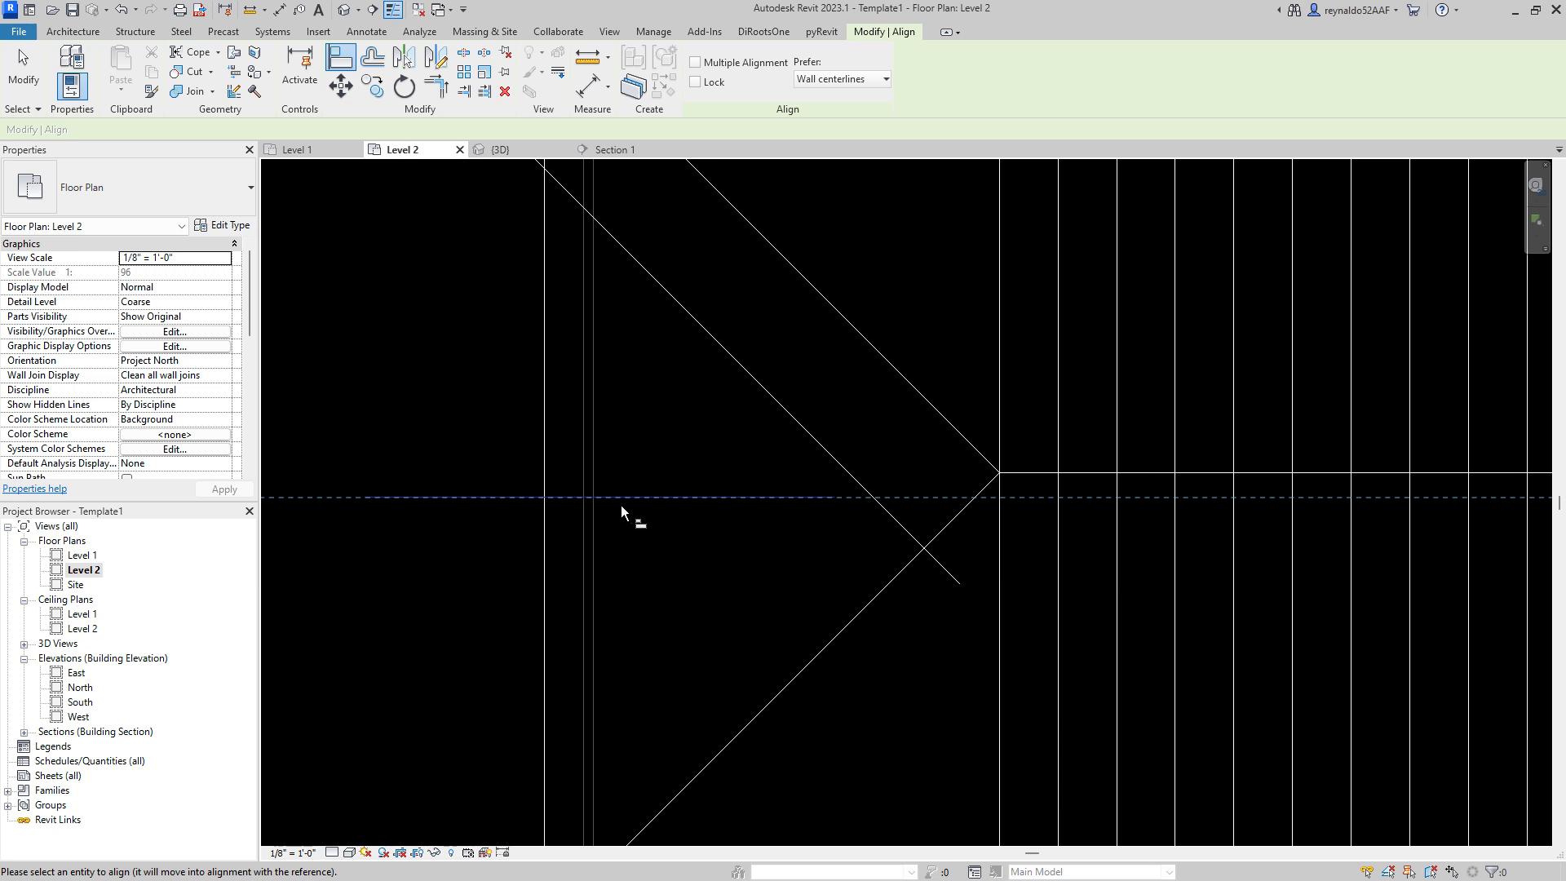
{"action": "left_click", "coordinate": [769, 393]}
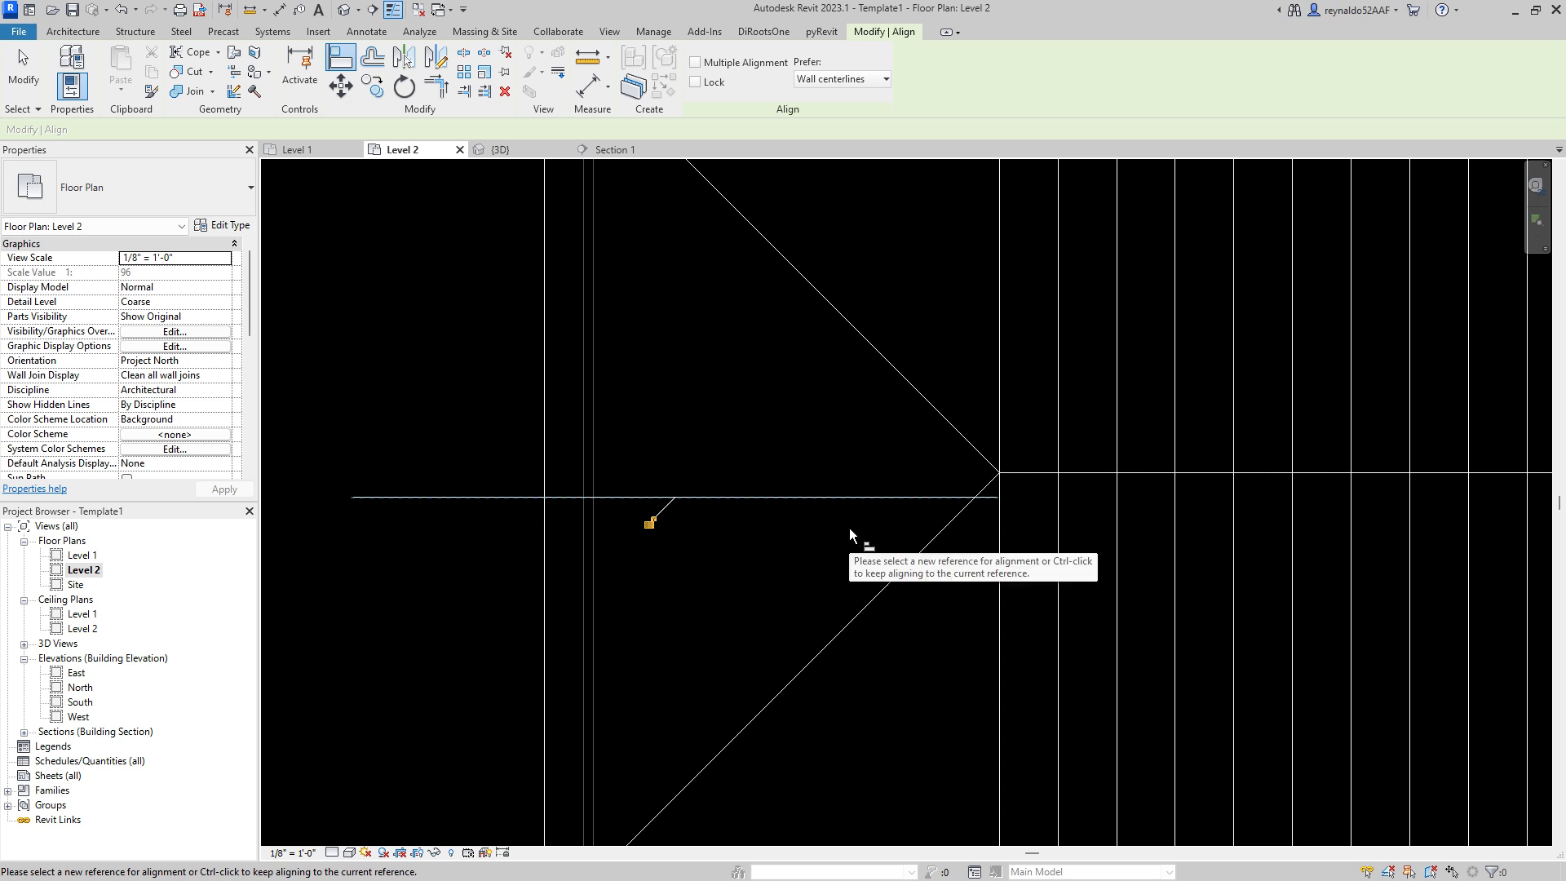
{"action": "key", "text": "Escape"}
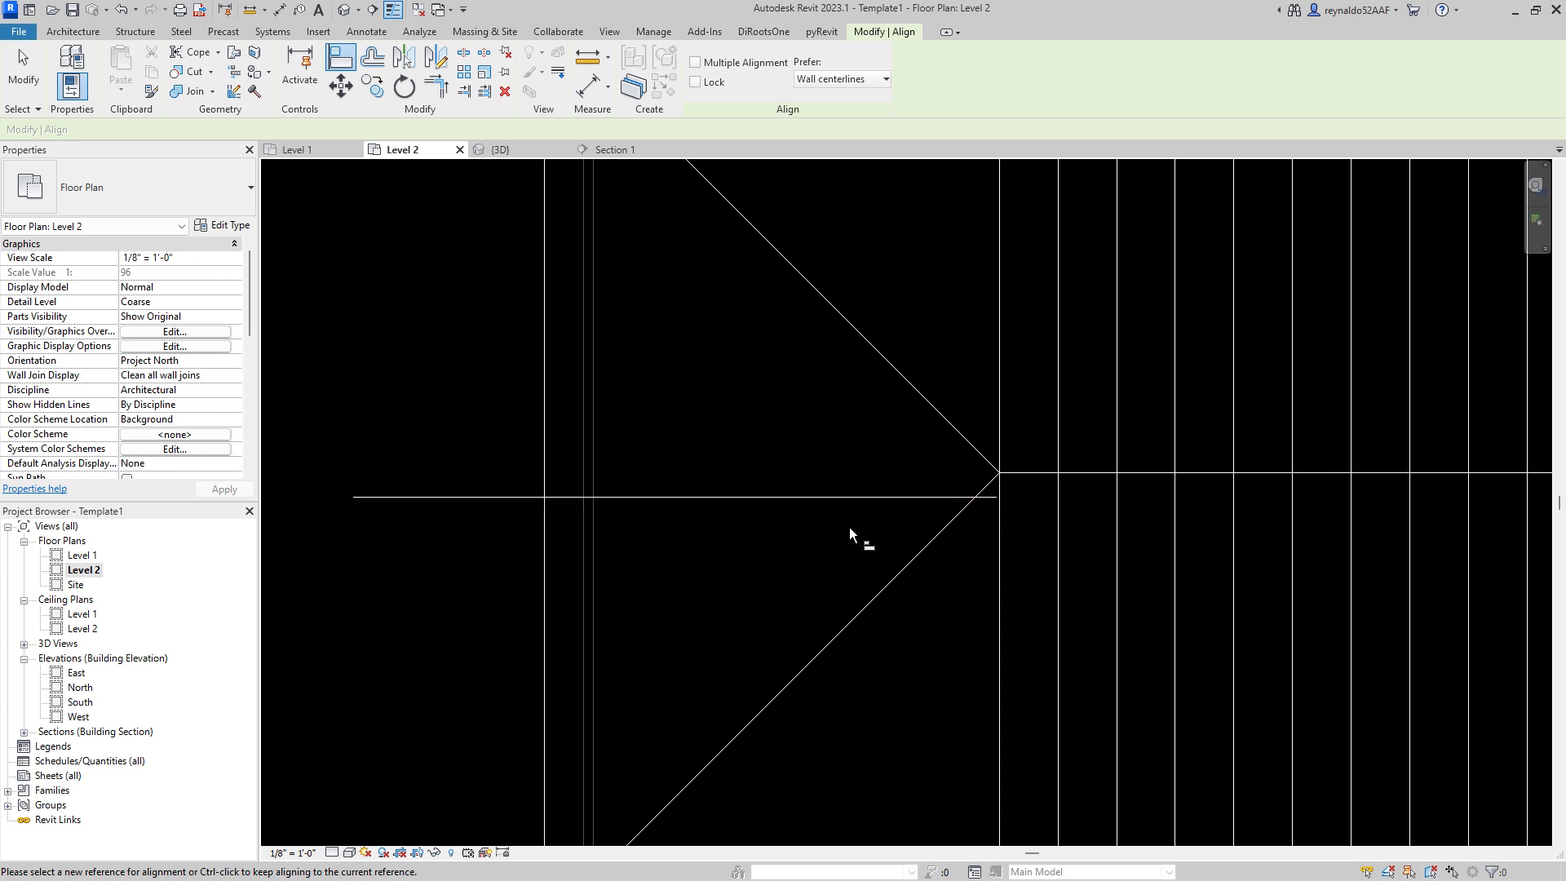
{"action": "key", "text": "Escape"}
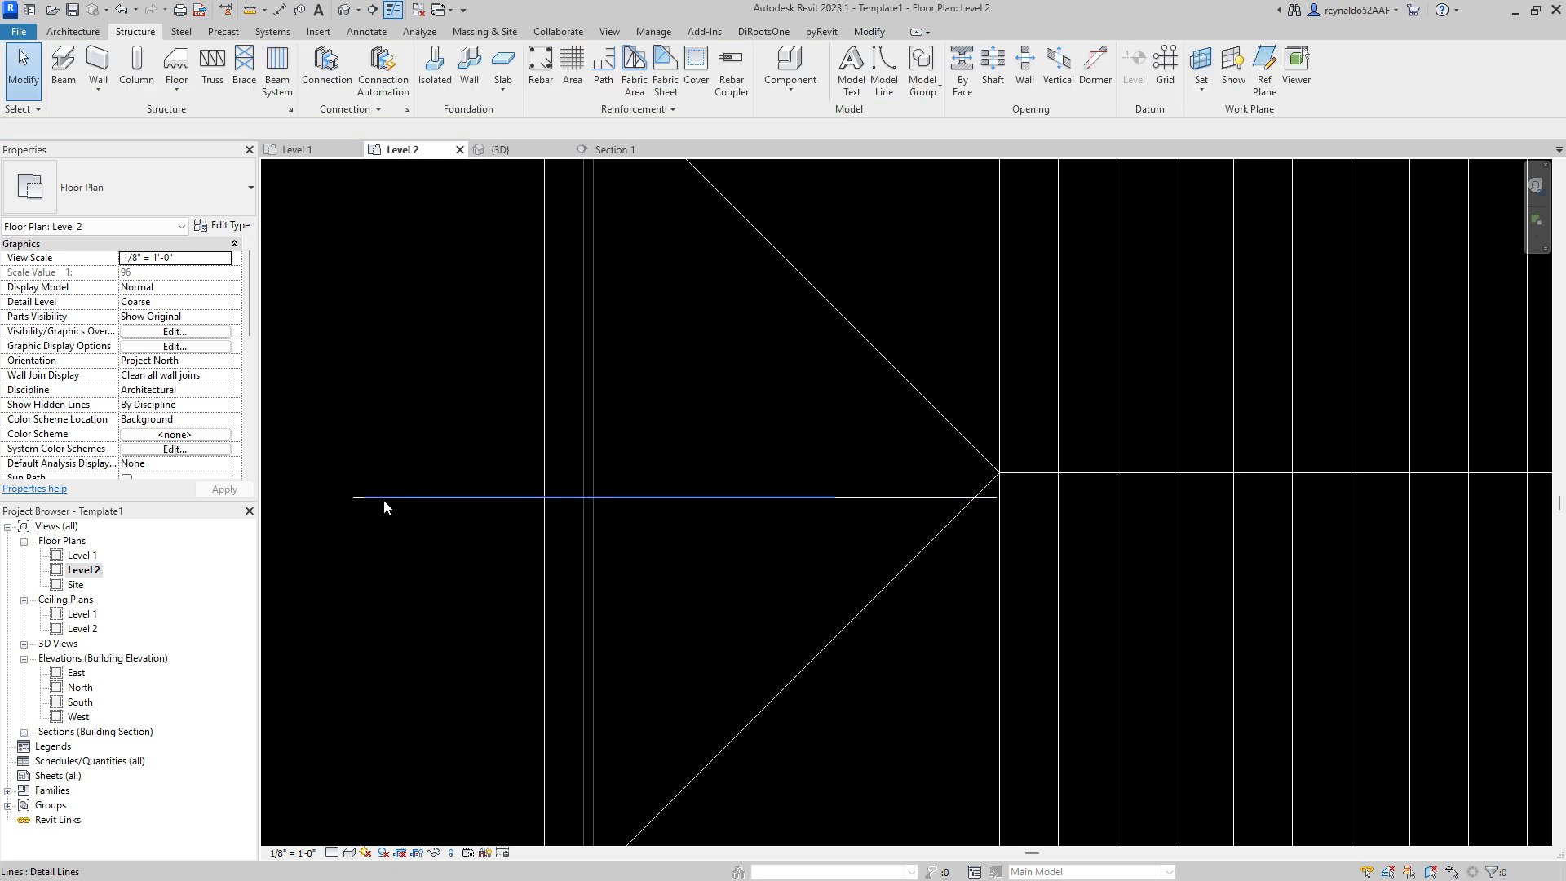
Step: Delete the 16' horizontal detail line that overlaps the aligned beam
{"action": "left_click", "coordinate": [354, 498]}
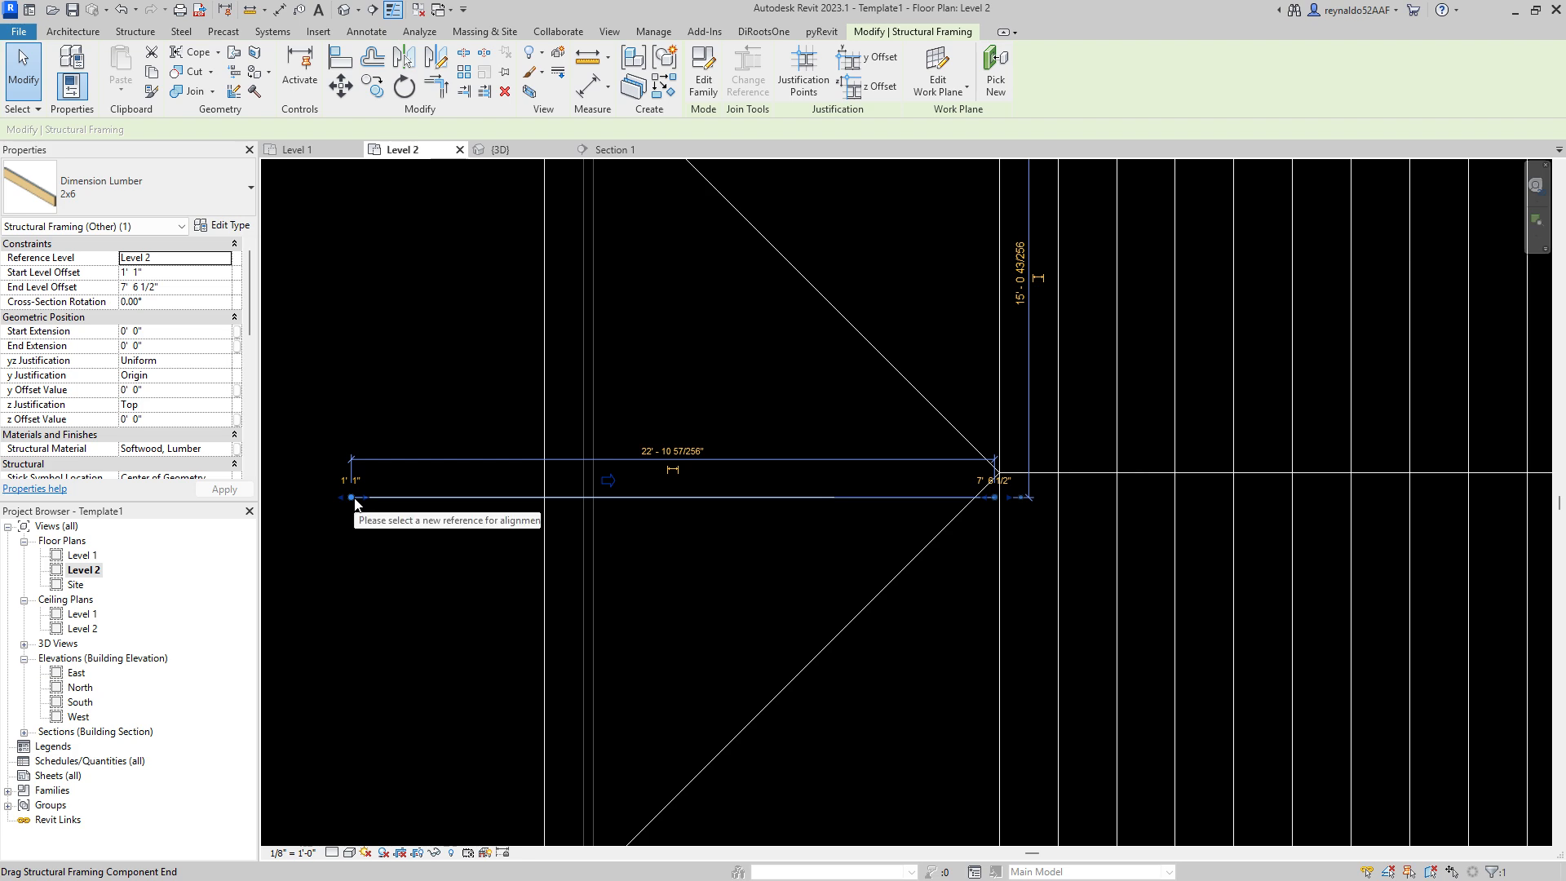
{"action": "key", "text": "Escape"}
{"action": "left_click", "coordinate": [452, 497]}
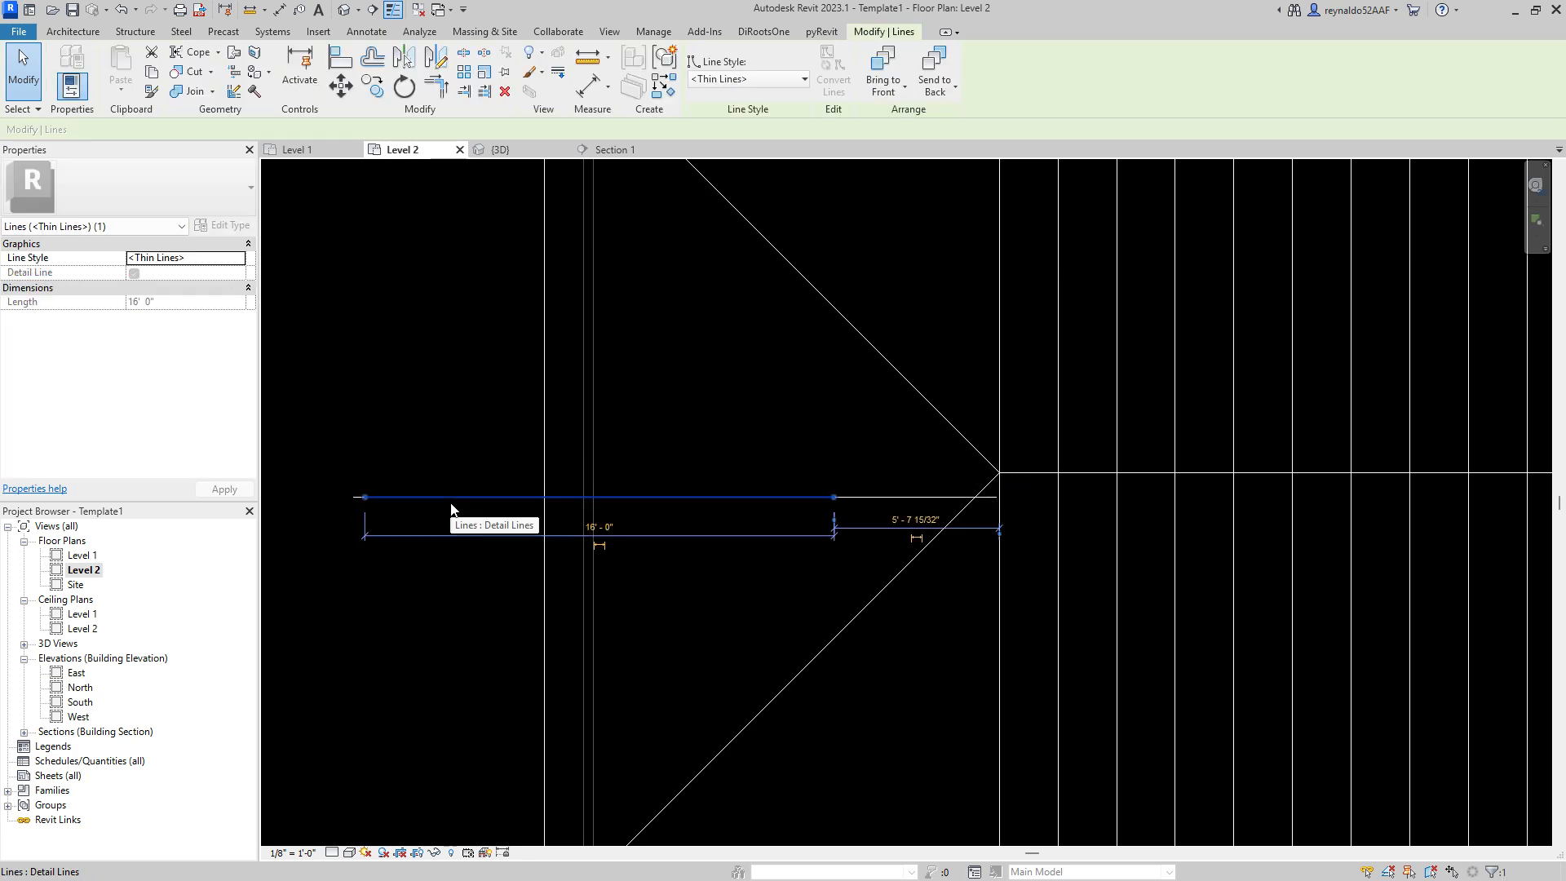
{"action": "key", "text": "Escape"}
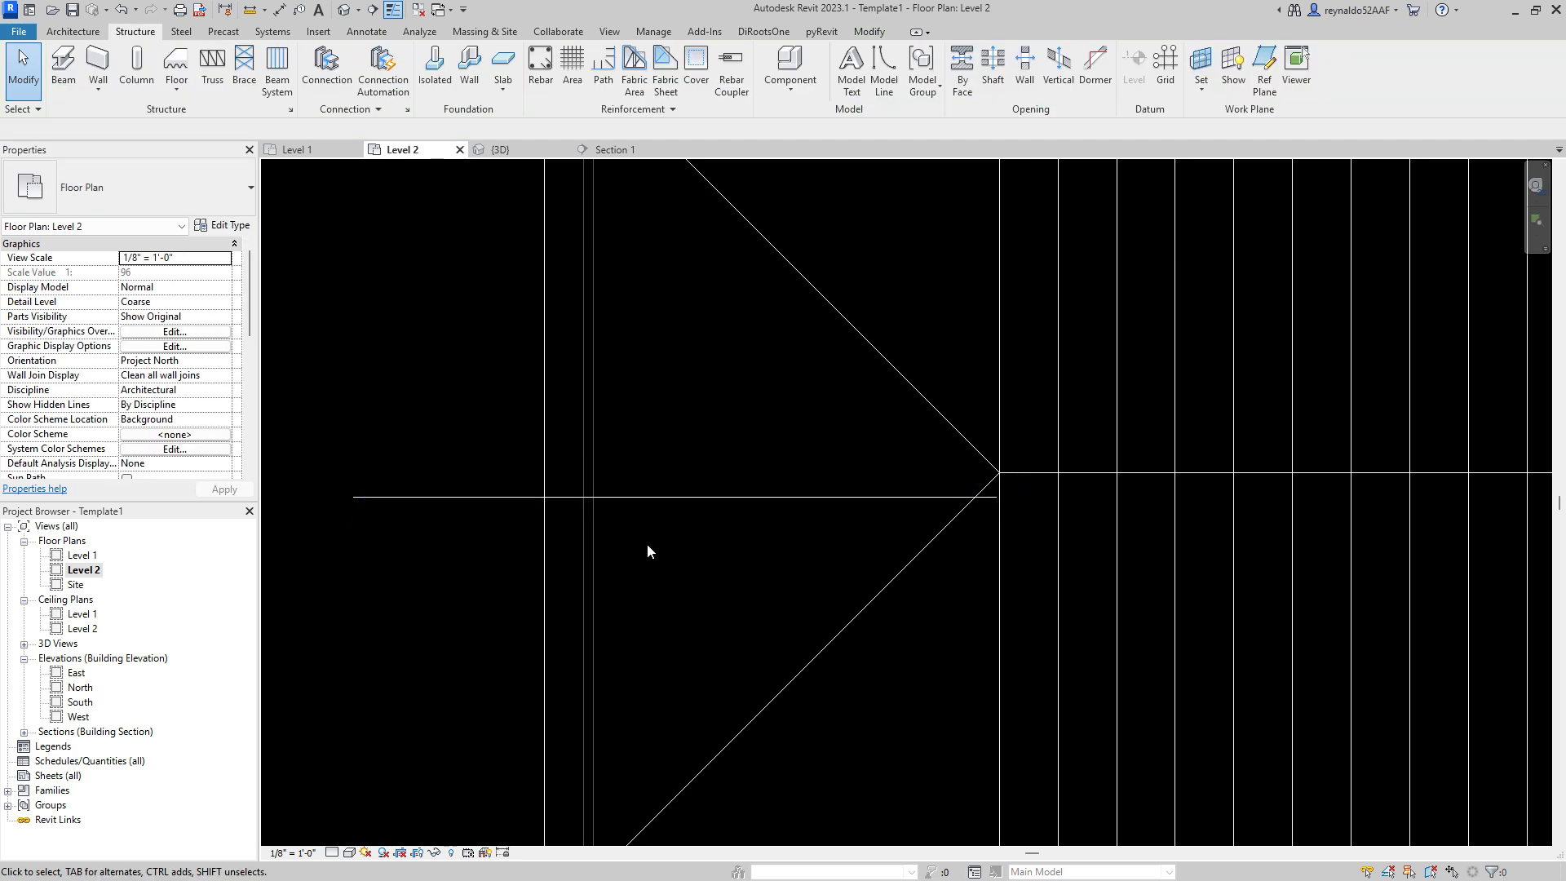
Step: Examine the aligned beam at the left hip end in the 3D view, and return to the Level 2 floor plan
{"action": "left_click", "coordinate": [527, 150]}
{"action": "middle_click_drag", "start_coordinate": [997, 497], "coordinate": [944, 560], "text": "shift"}
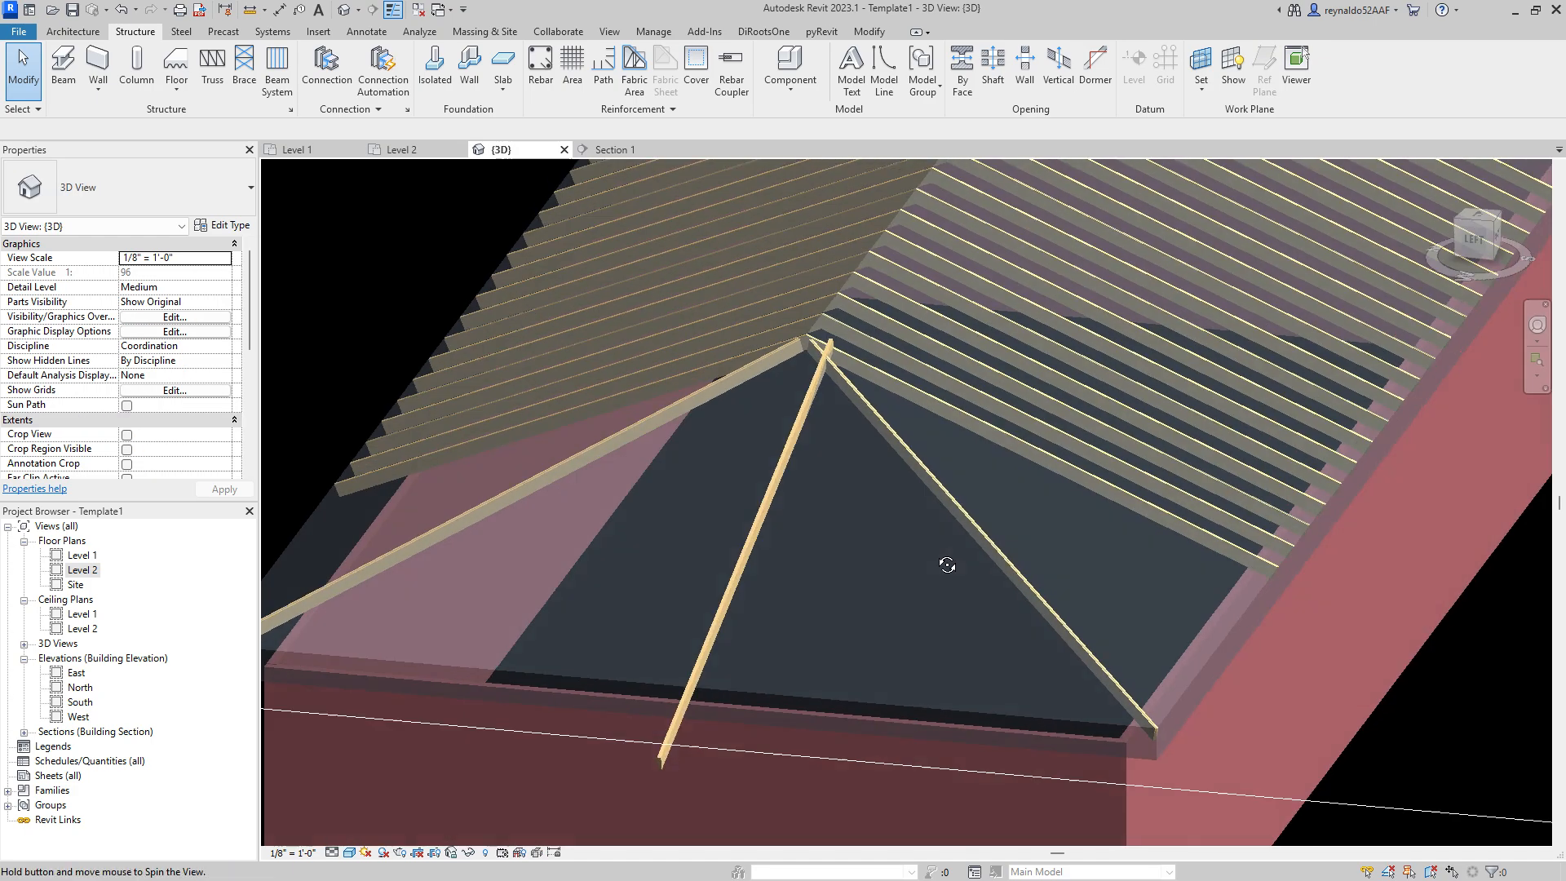
{"action": "scroll", "coordinate": [867, 497], "scroll_direction": "up", "scroll_amount": 4}
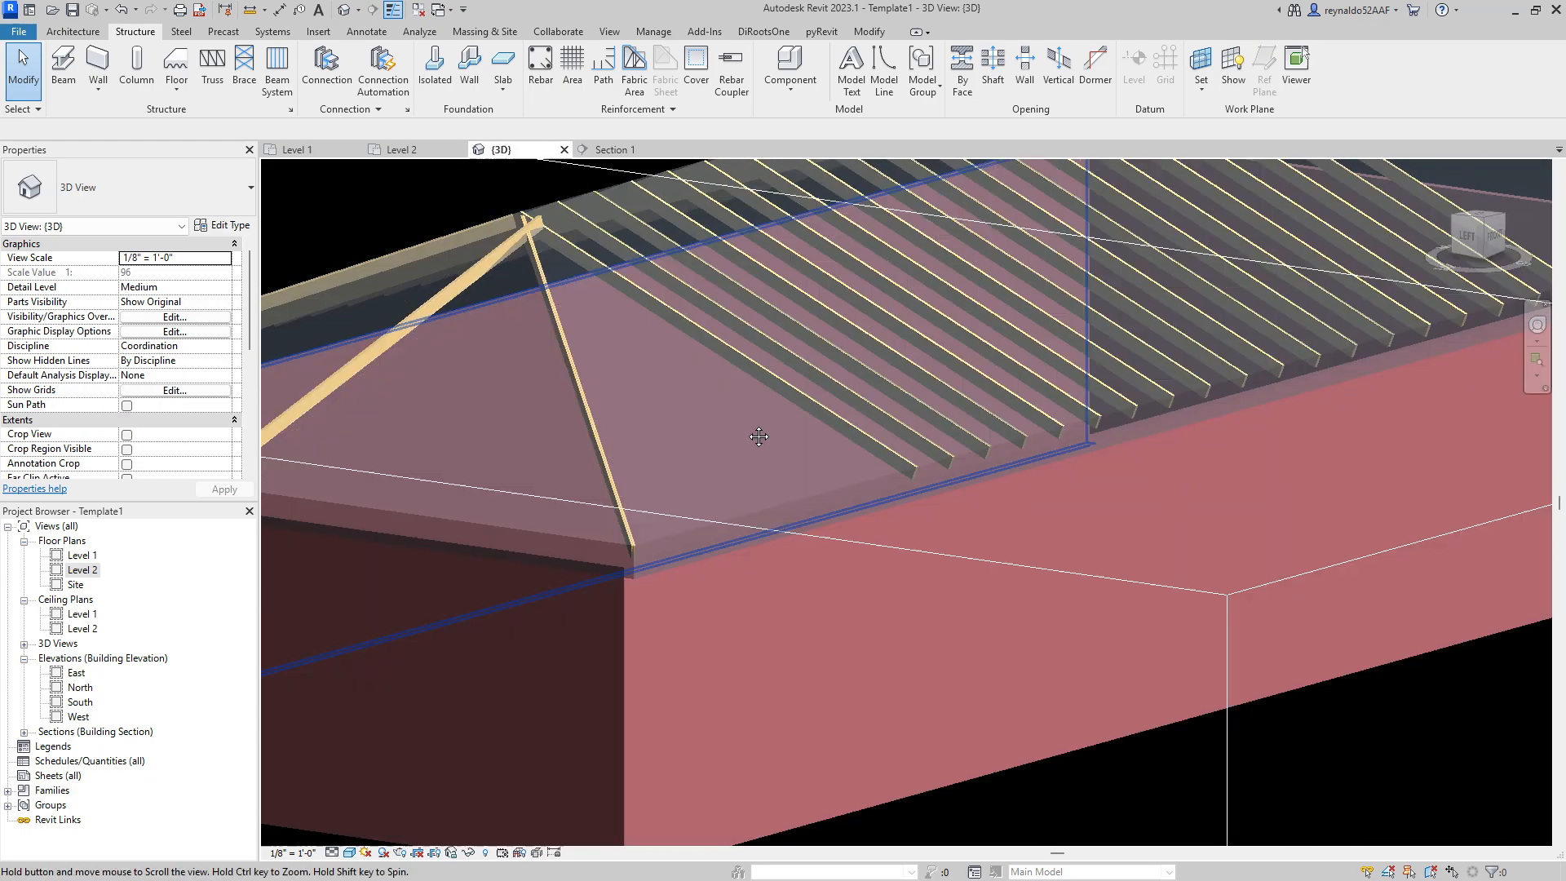
{"action": "middle_click_drag", "start_coordinate": [756, 437], "coordinate": [948, 432]}
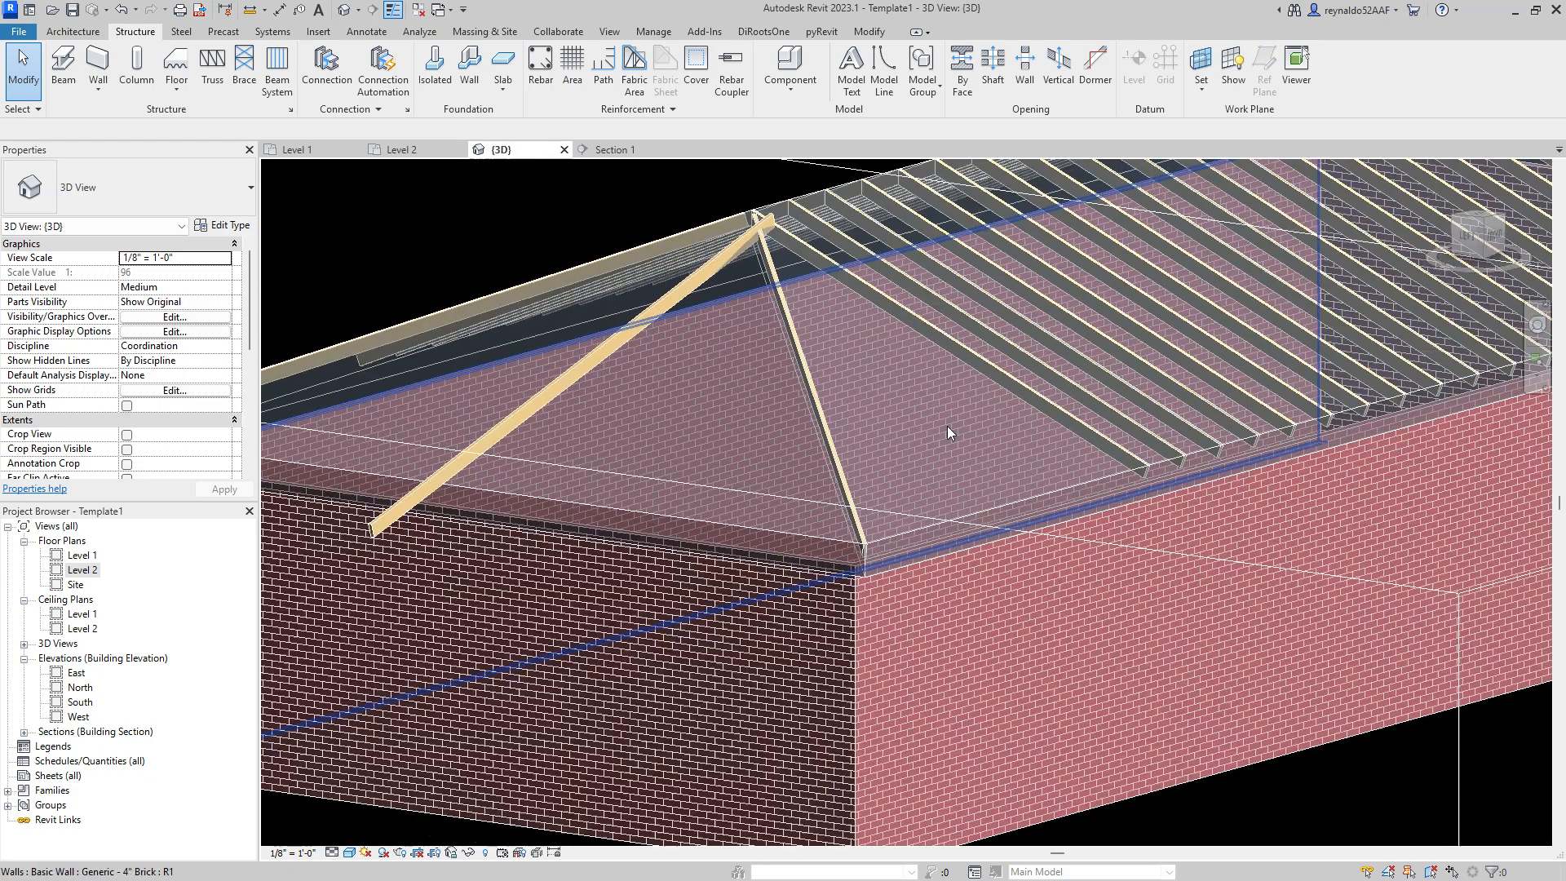
{"action": "middle_click_drag", "start_coordinate": [799, 408], "coordinate": [930, 406]}
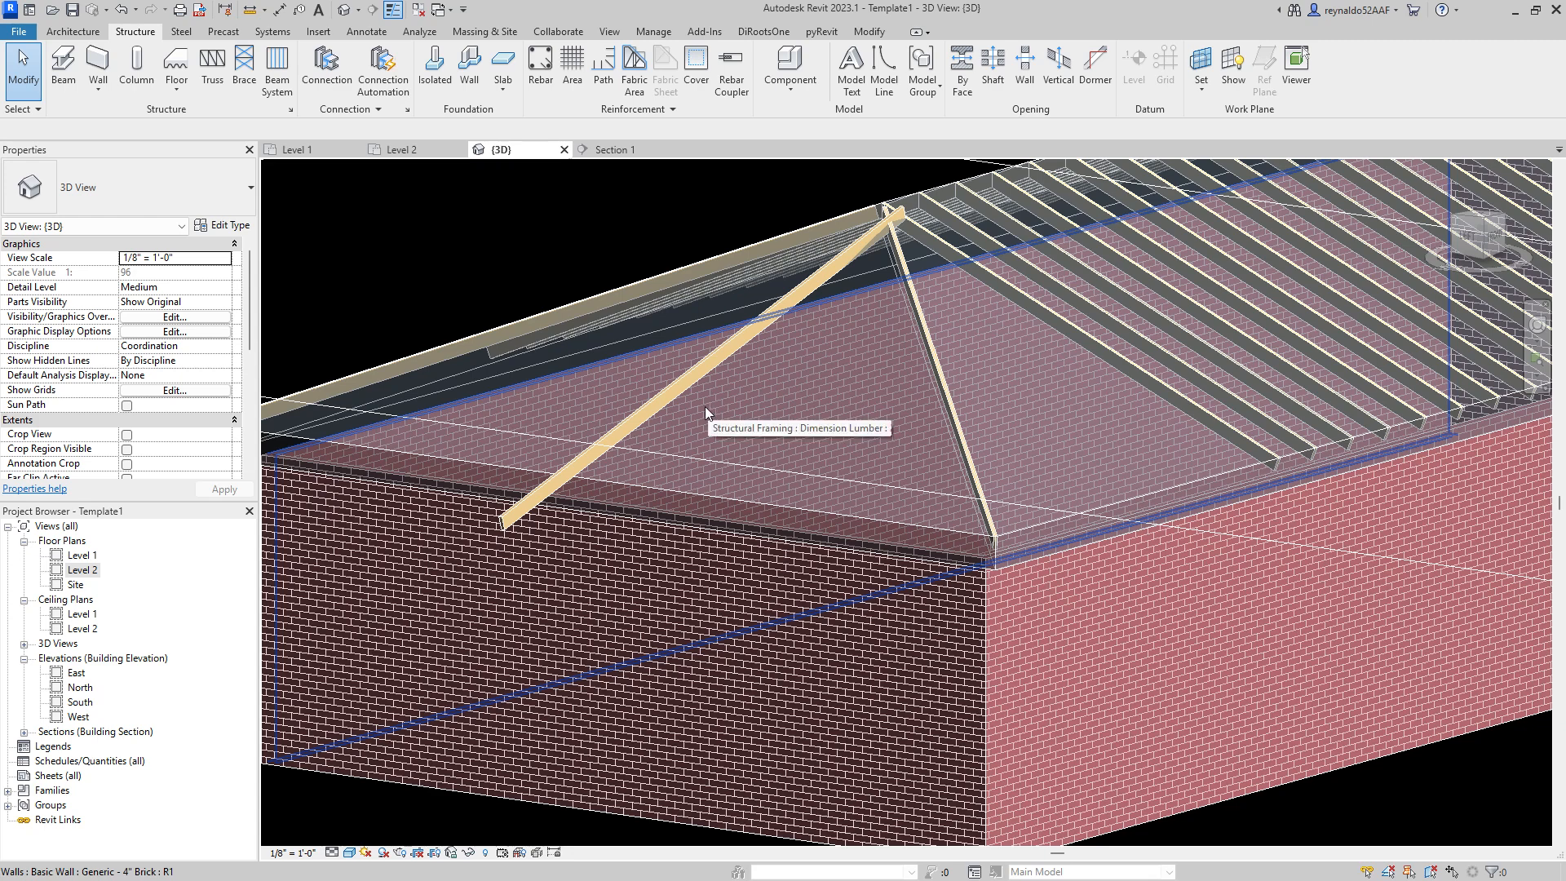
{"action": "left_click", "coordinate": [864, 246]}
{"action": "key", "text": "Escape"}
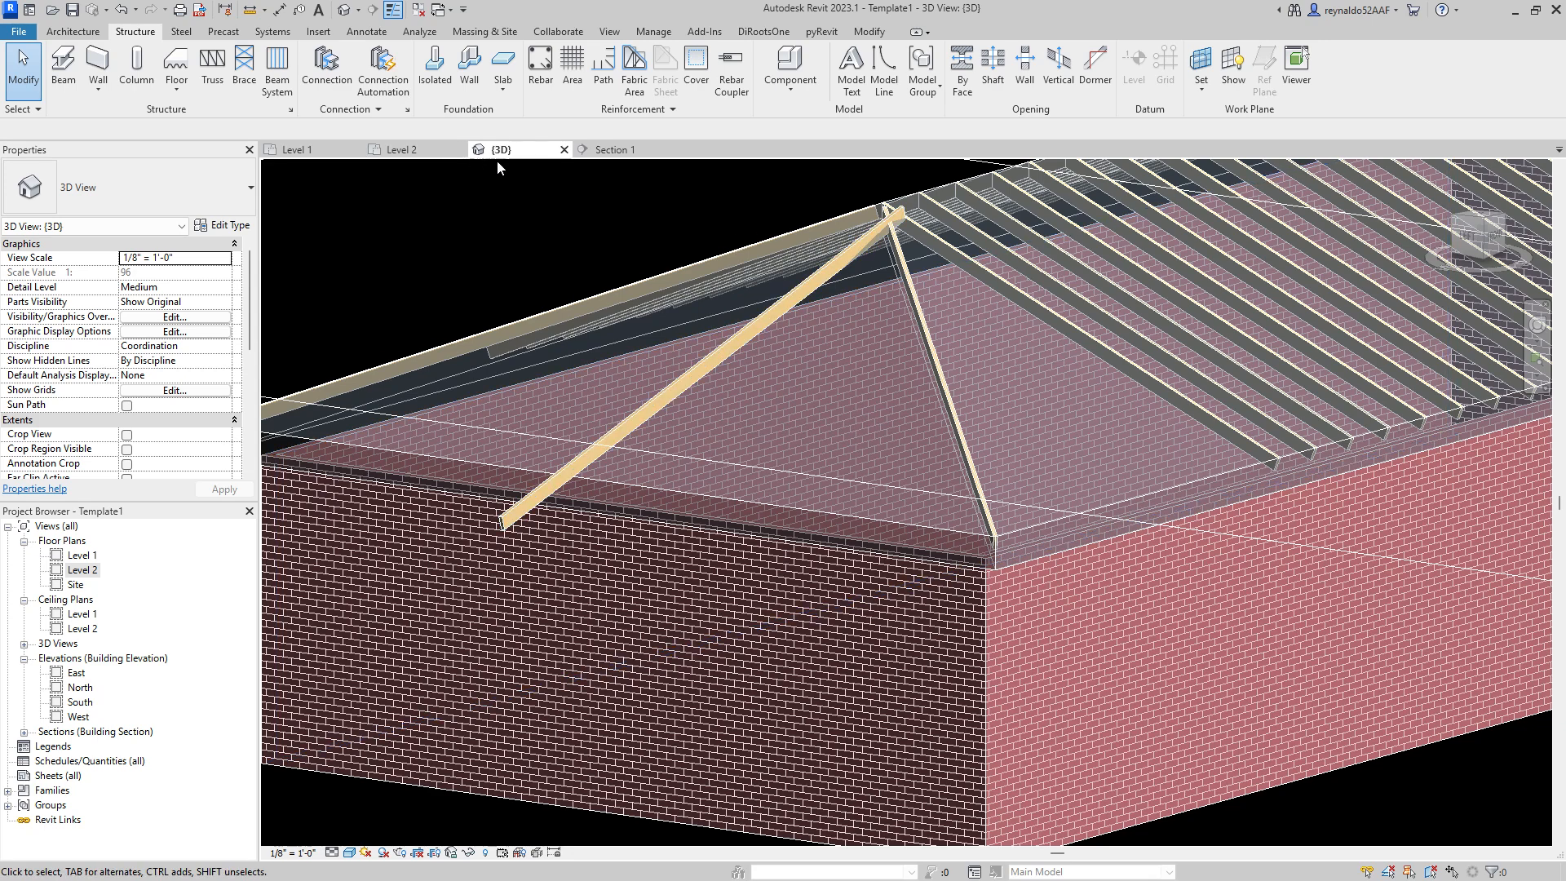
{"action": "left_click", "coordinate": [408, 150]}
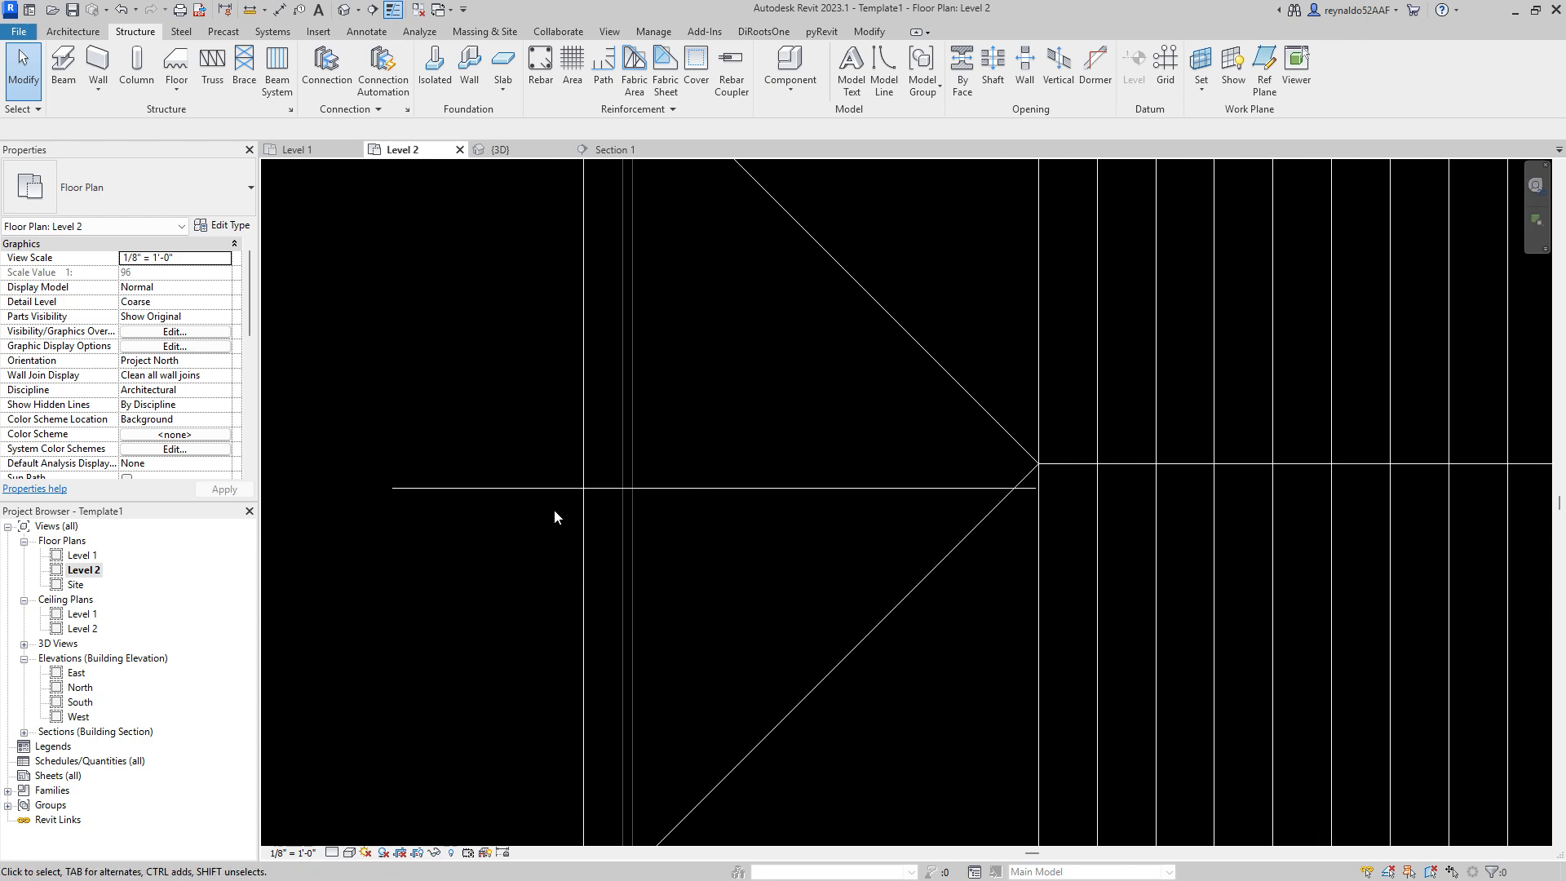
{"action": "key", "text": "t"}
{"action": "key", "text": "r"}
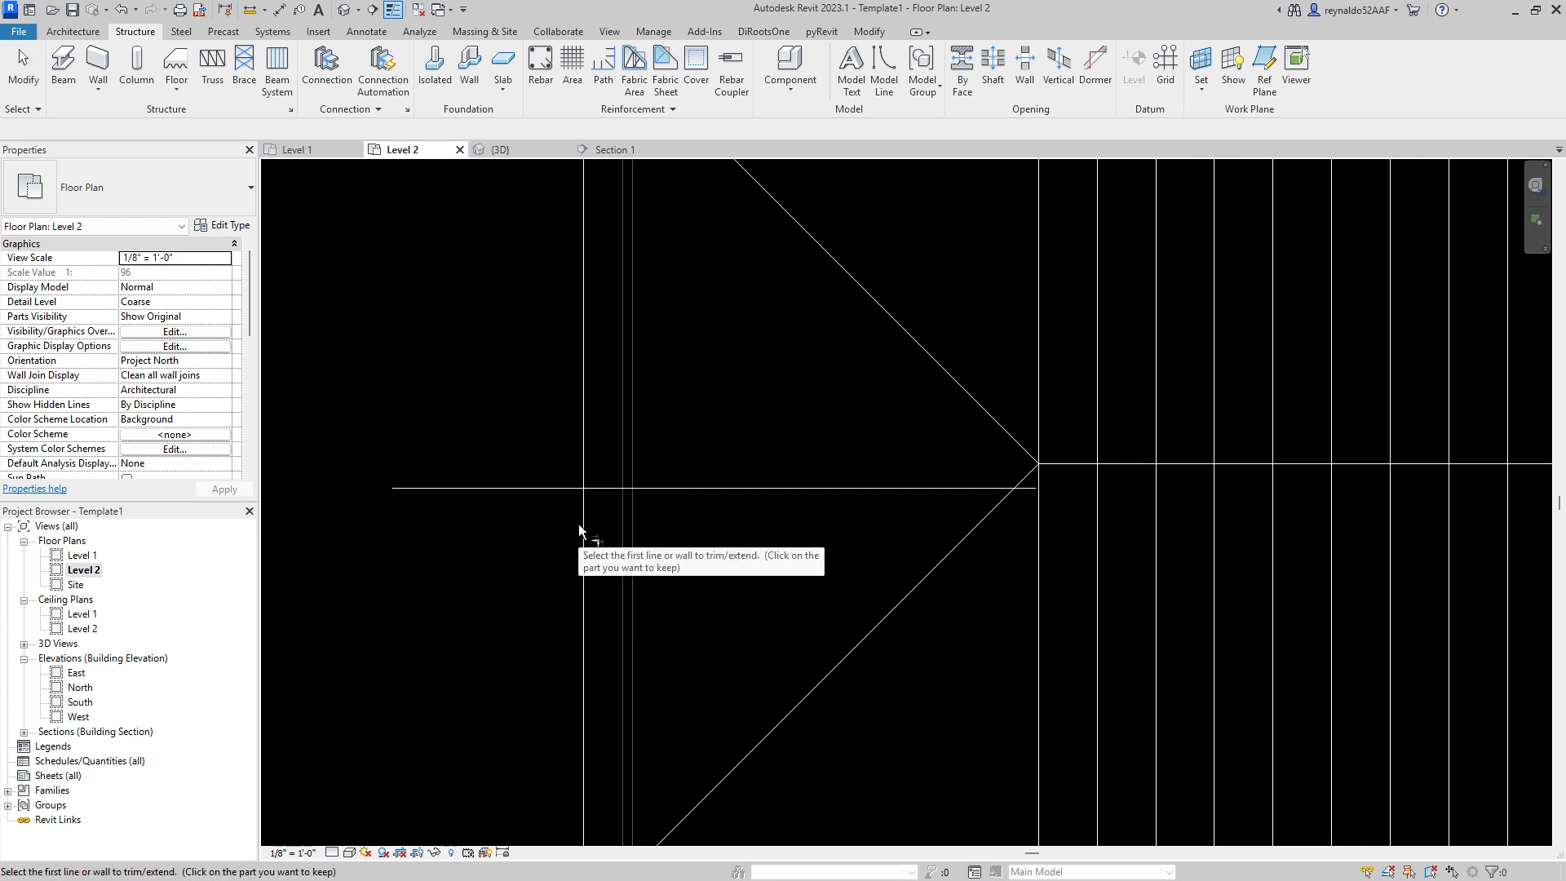
{"action": "key", "text": "Escape"}
Step: Shorten the horizontal beam so it starts at the left roof edge and ends at the lower hip beam
{"action": "left_click", "coordinate": [545, 487]}
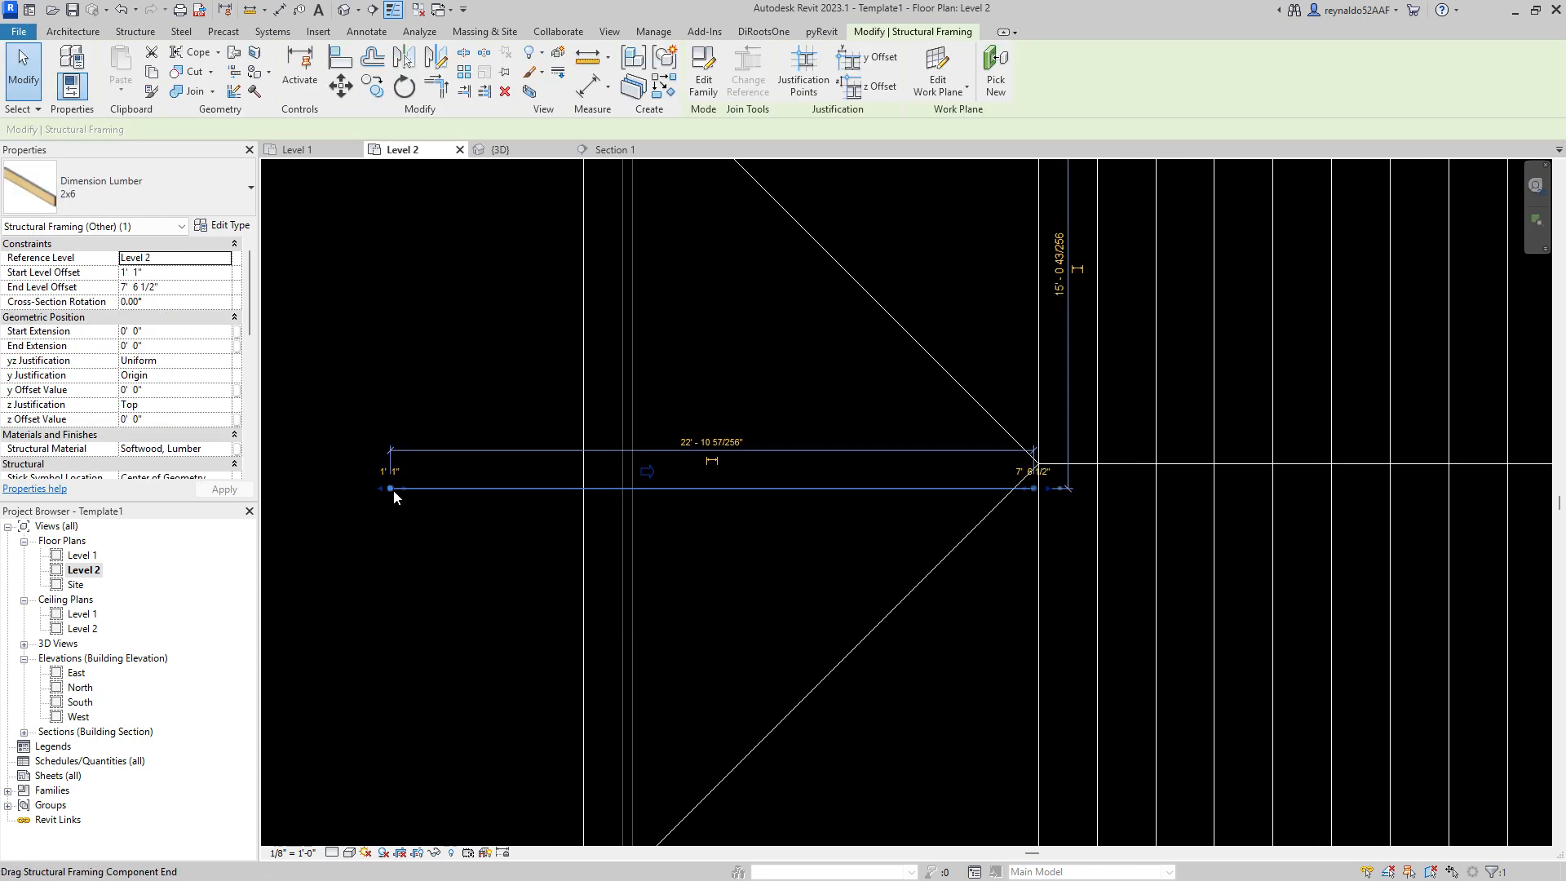
{"action": "left_click_drag", "start_coordinate": [391, 487], "coordinate": [580, 489]}
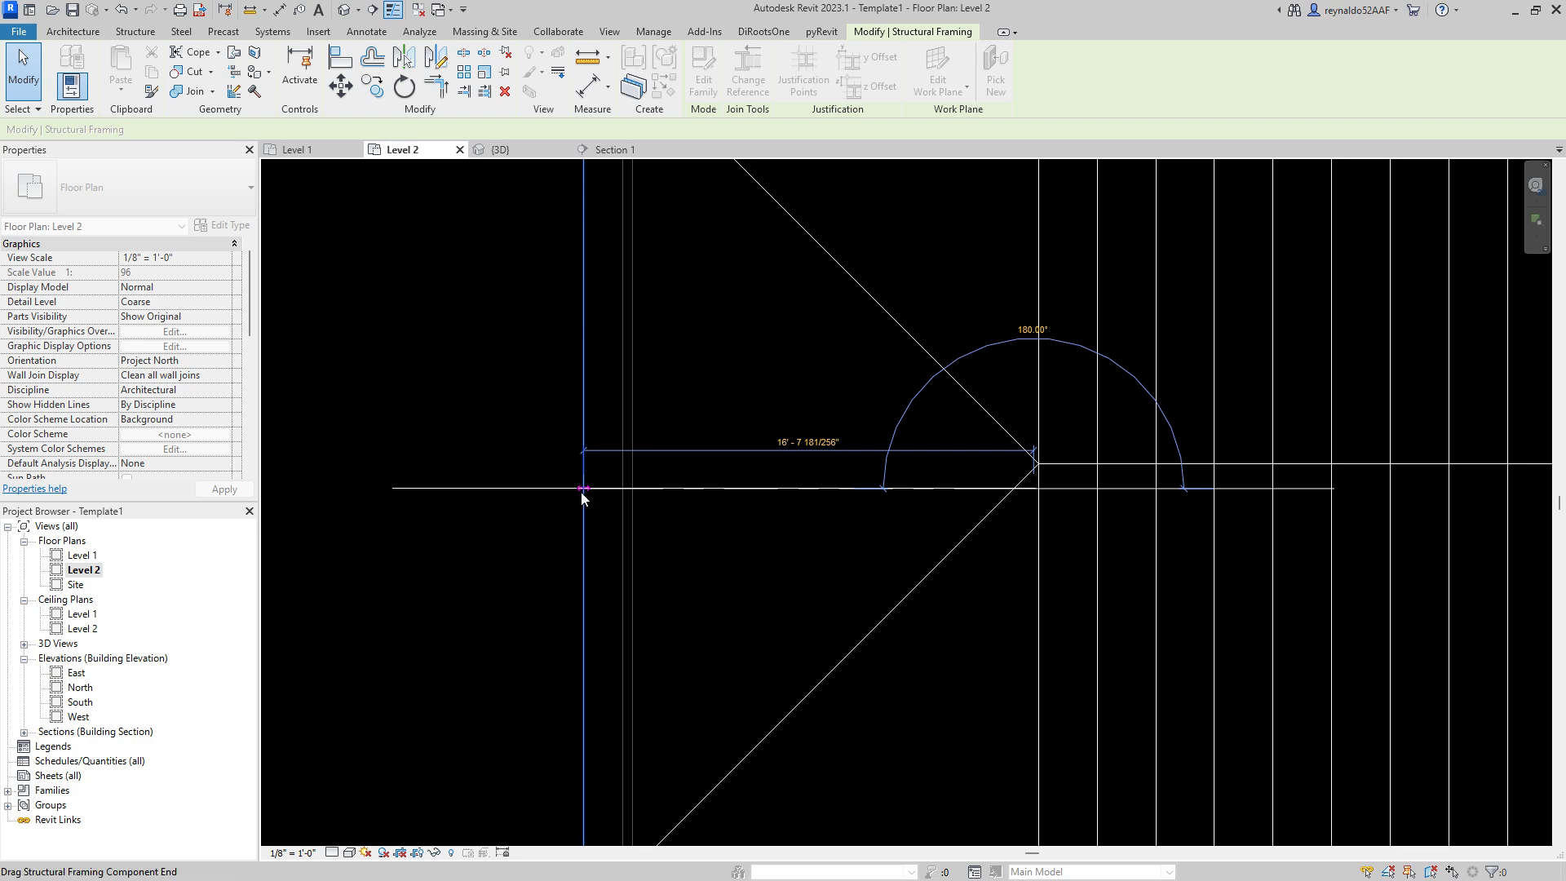
{"action": "scroll", "coordinate": [1034, 491], "scroll_direction": "up", "scroll_amount": 4}
{"action": "left_click_drag", "start_coordinate": [1029, 487], "coordinate": [986, 488]}
{"action": "scroll", "coordinate": [986, 489], "scroll_direction": "down", "scroll_amount": 2}
{"action": "scroll", "coordinate": [927, 506], "scroll_direction": "down", "scroll_amount": 1}
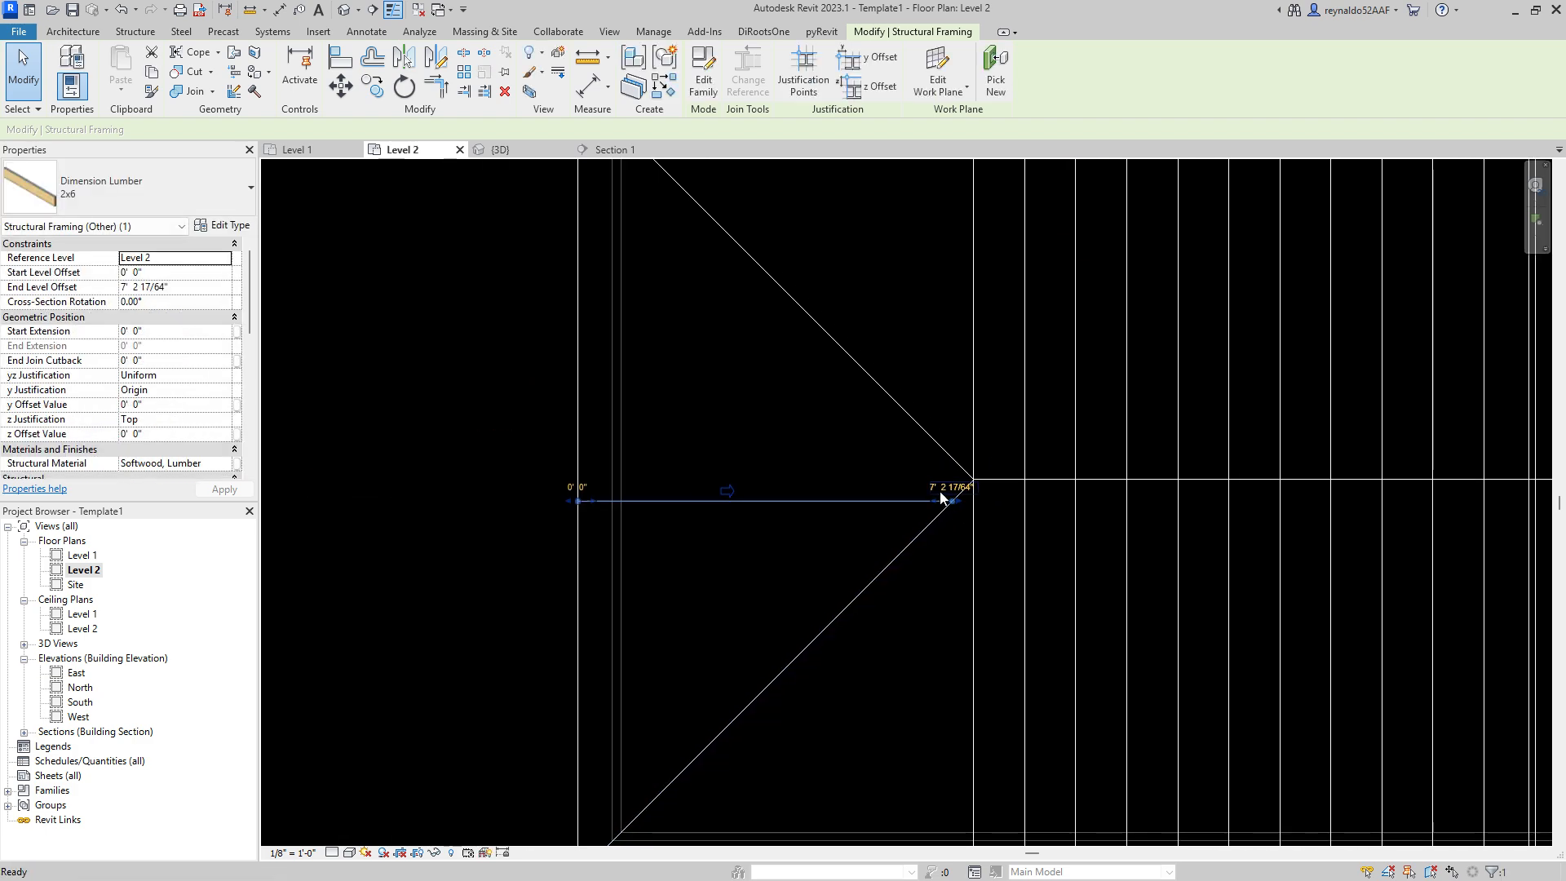
{"action": "left_click", "coordinate": [907, 476]}
Step: Draw a horizontal detail line about 19' 2" long from the hip apex past the left roof edge
{"action": "key", "text": "l"}
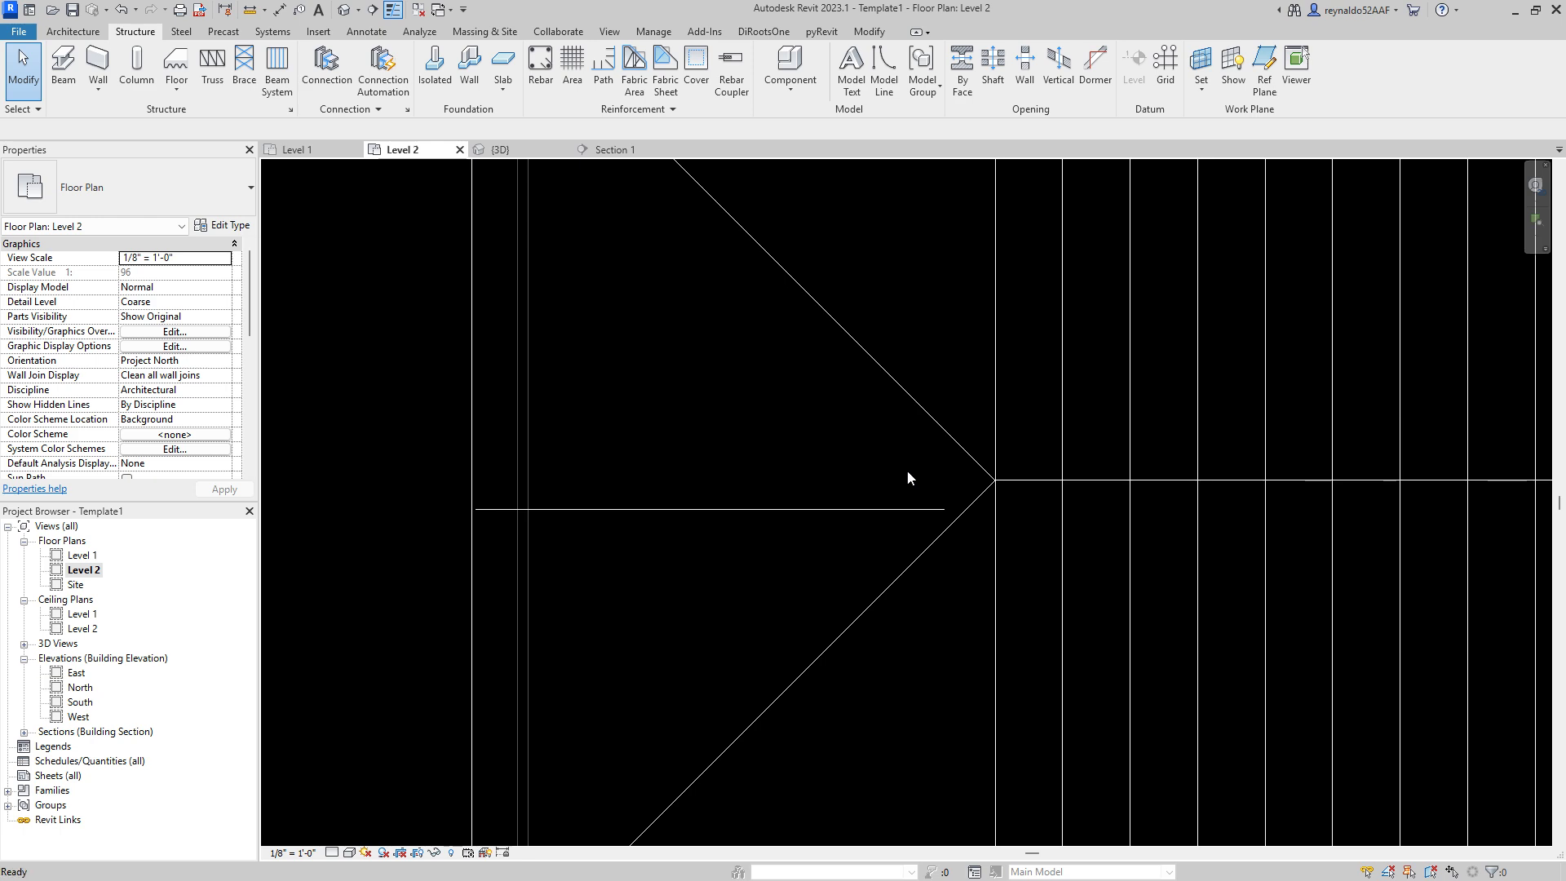
{"action": "left_click", "coordinate": [995, 480]}
{"action": "left_click", "coordinate": [348, 479]}
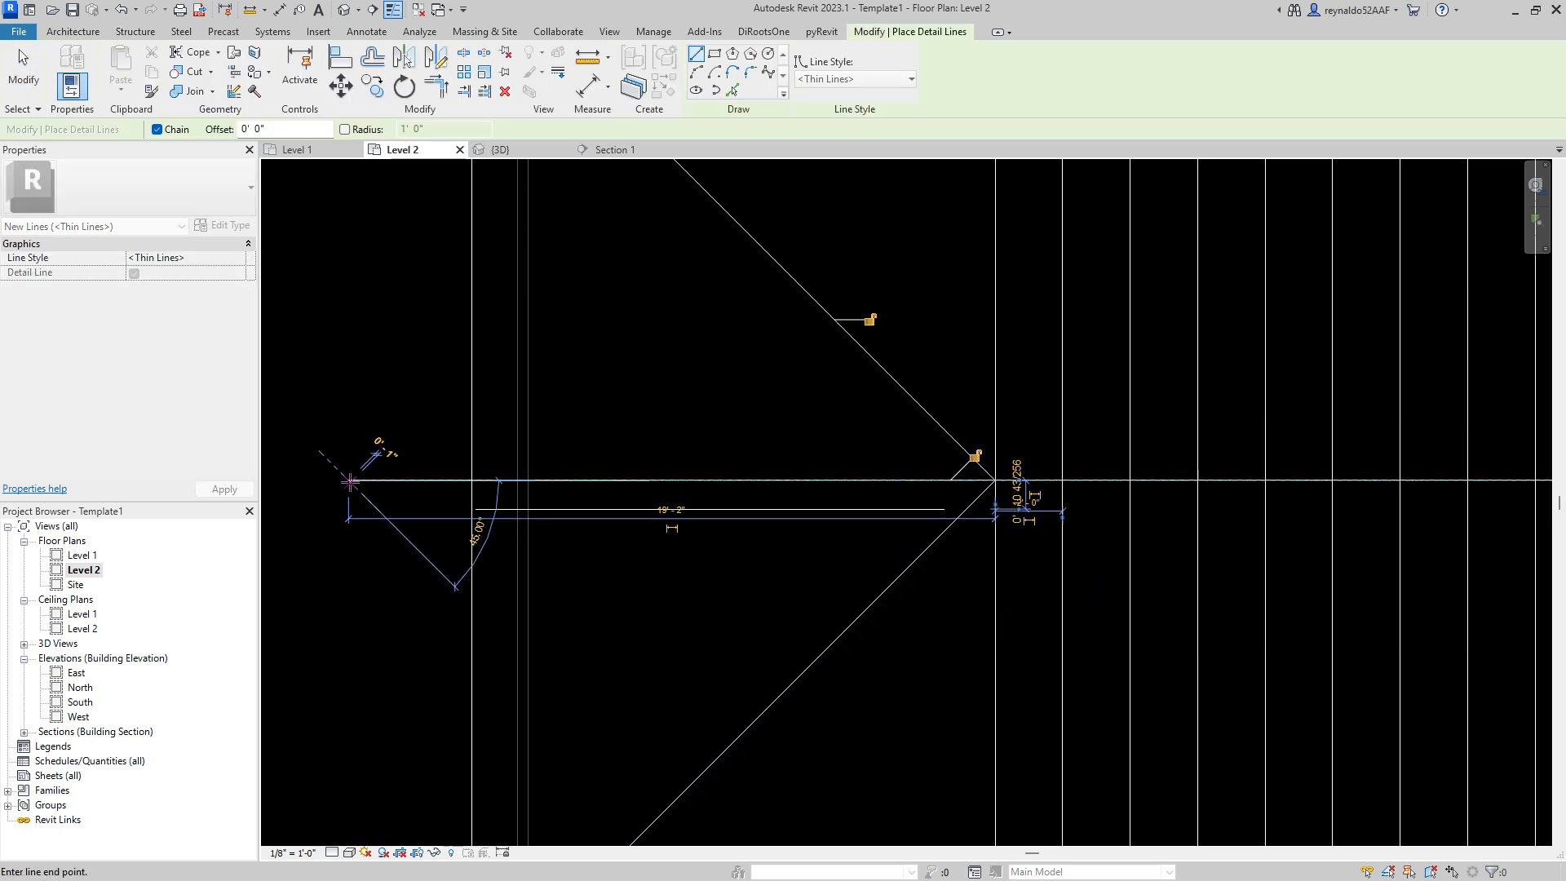
{"action": "key", "text": "Escape"}
{"action": "key", "text": "Escape"}
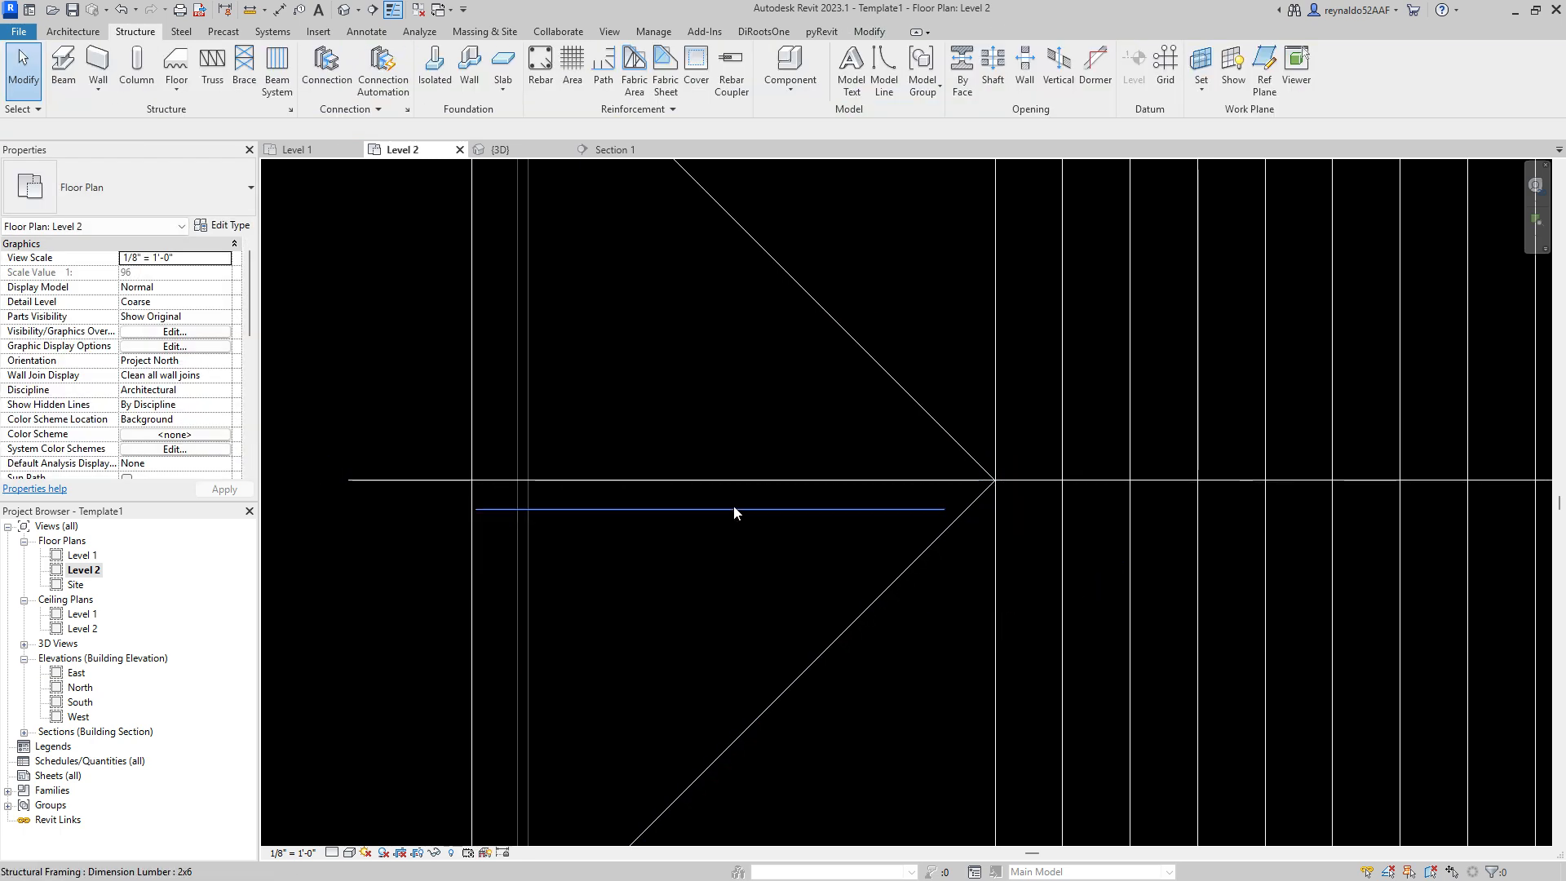
Step: Align the horizontal beam's centerline to the new detail line, unjoining the conflicting elements, and delete that detail line
{"action": "key", "text": "a"}
{"action": "key", "text": "l"}
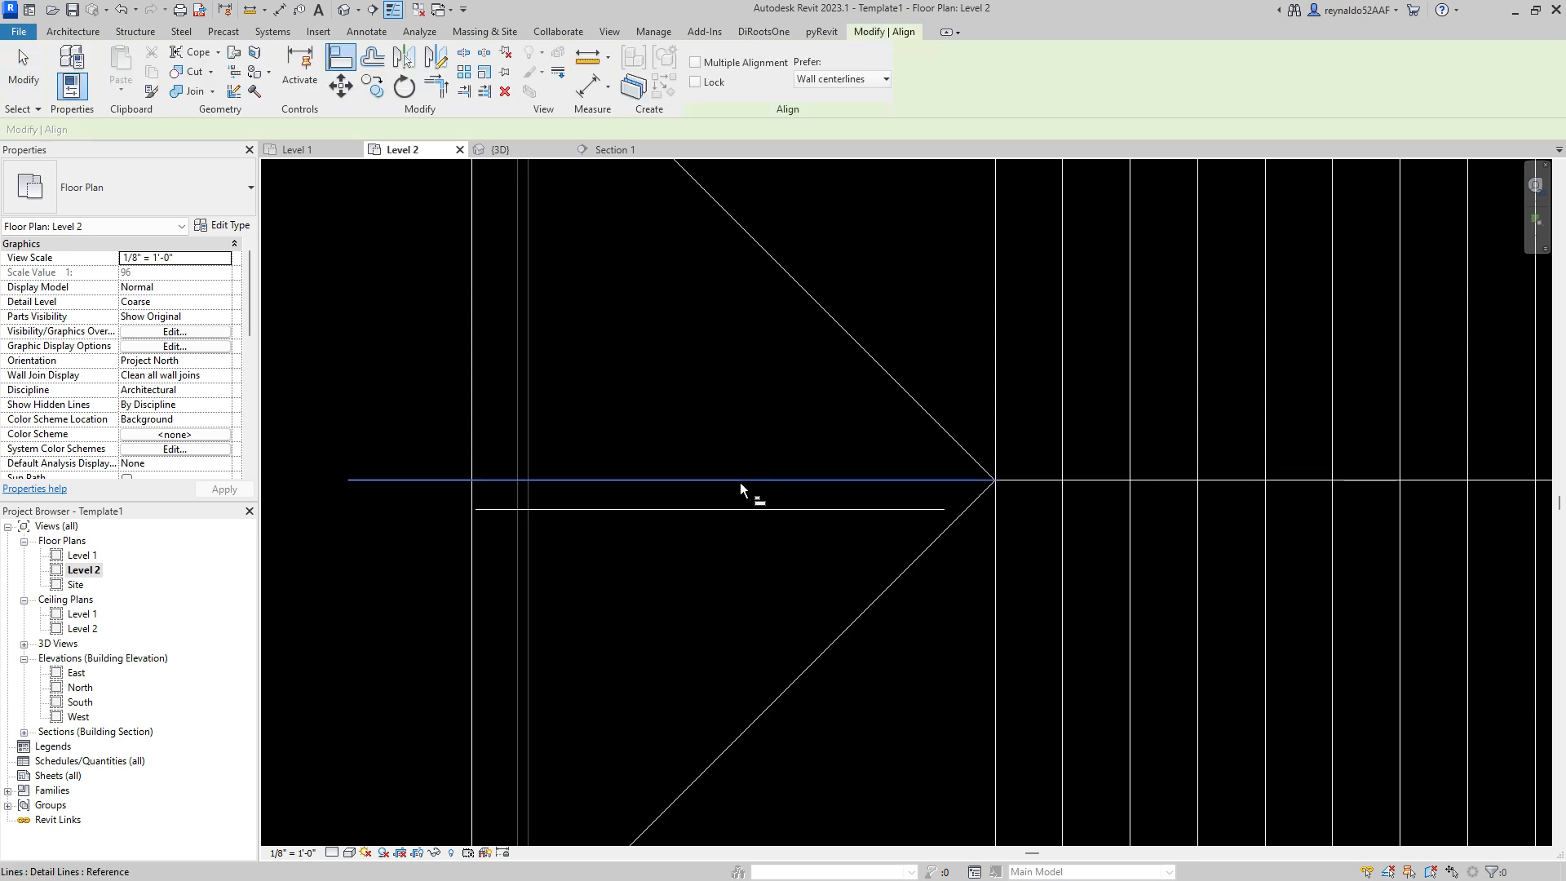
{"action": "left_click", "coordinate": [741, 480]}
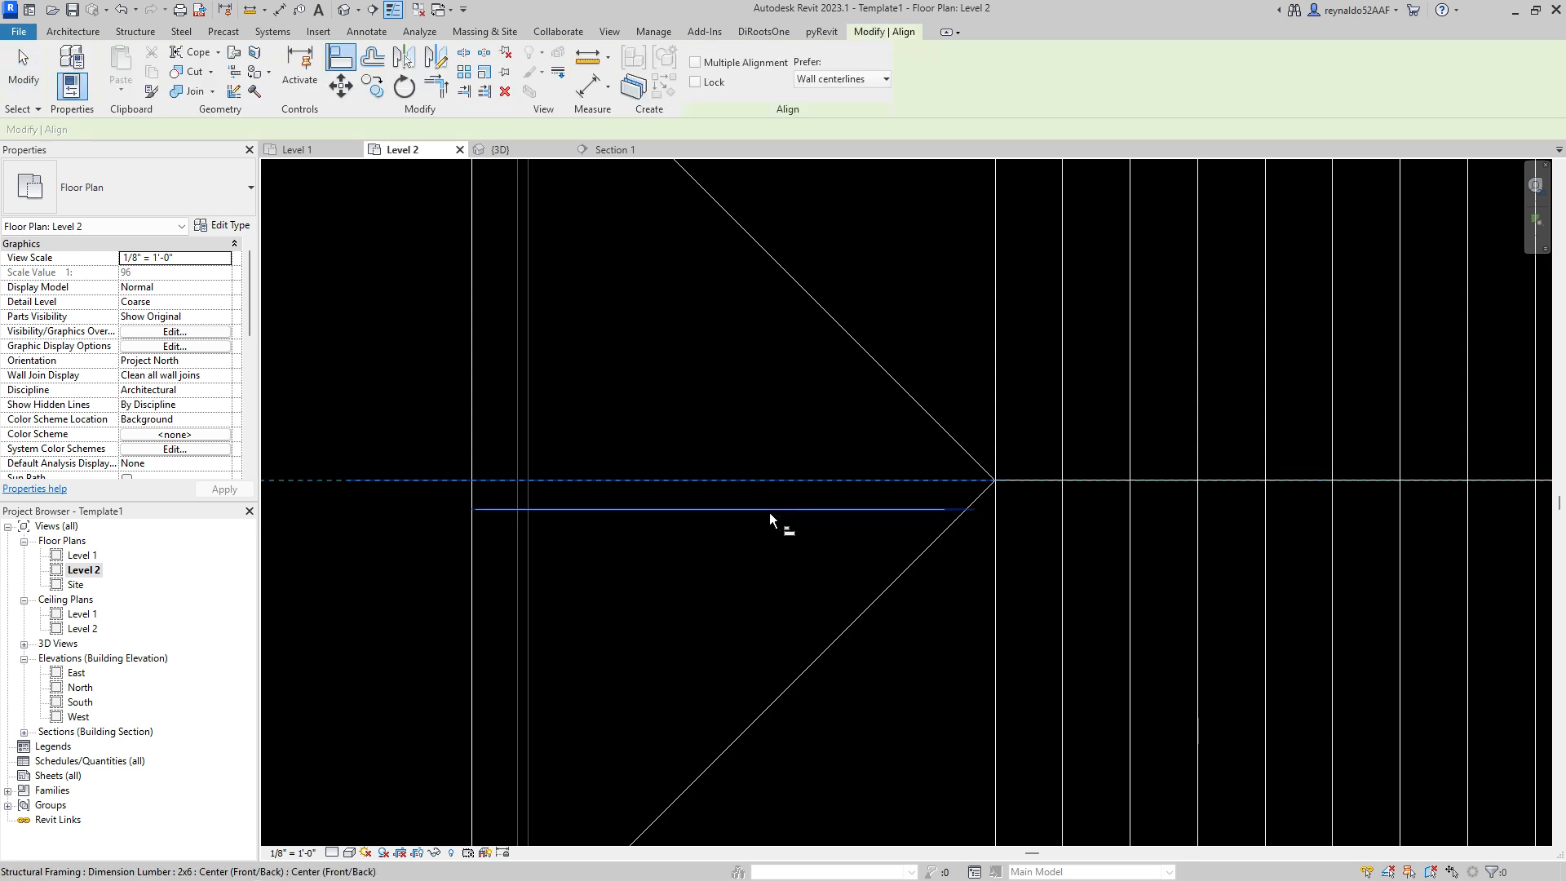
{"action": "left_click", "coordinate": [769, 511]}
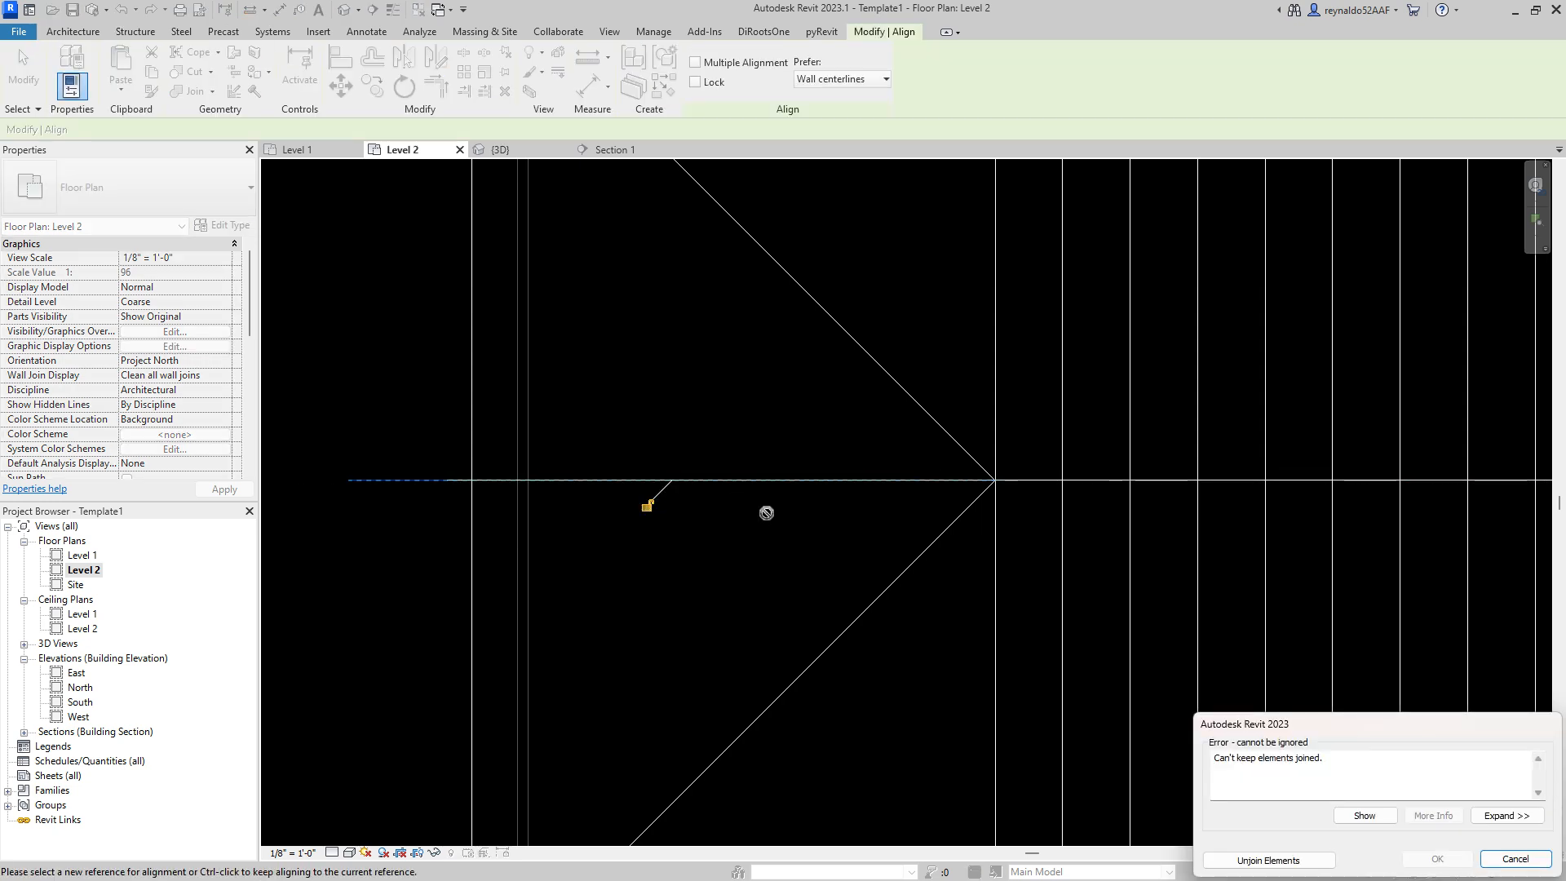
{"action": "left_click", "coordinate": [1268, 860]}
{"action": "key", "text": "Escape"}
{"action": "key", "text": "Escape"}
{"action": "left_click", "coordinate": [419, 479]}
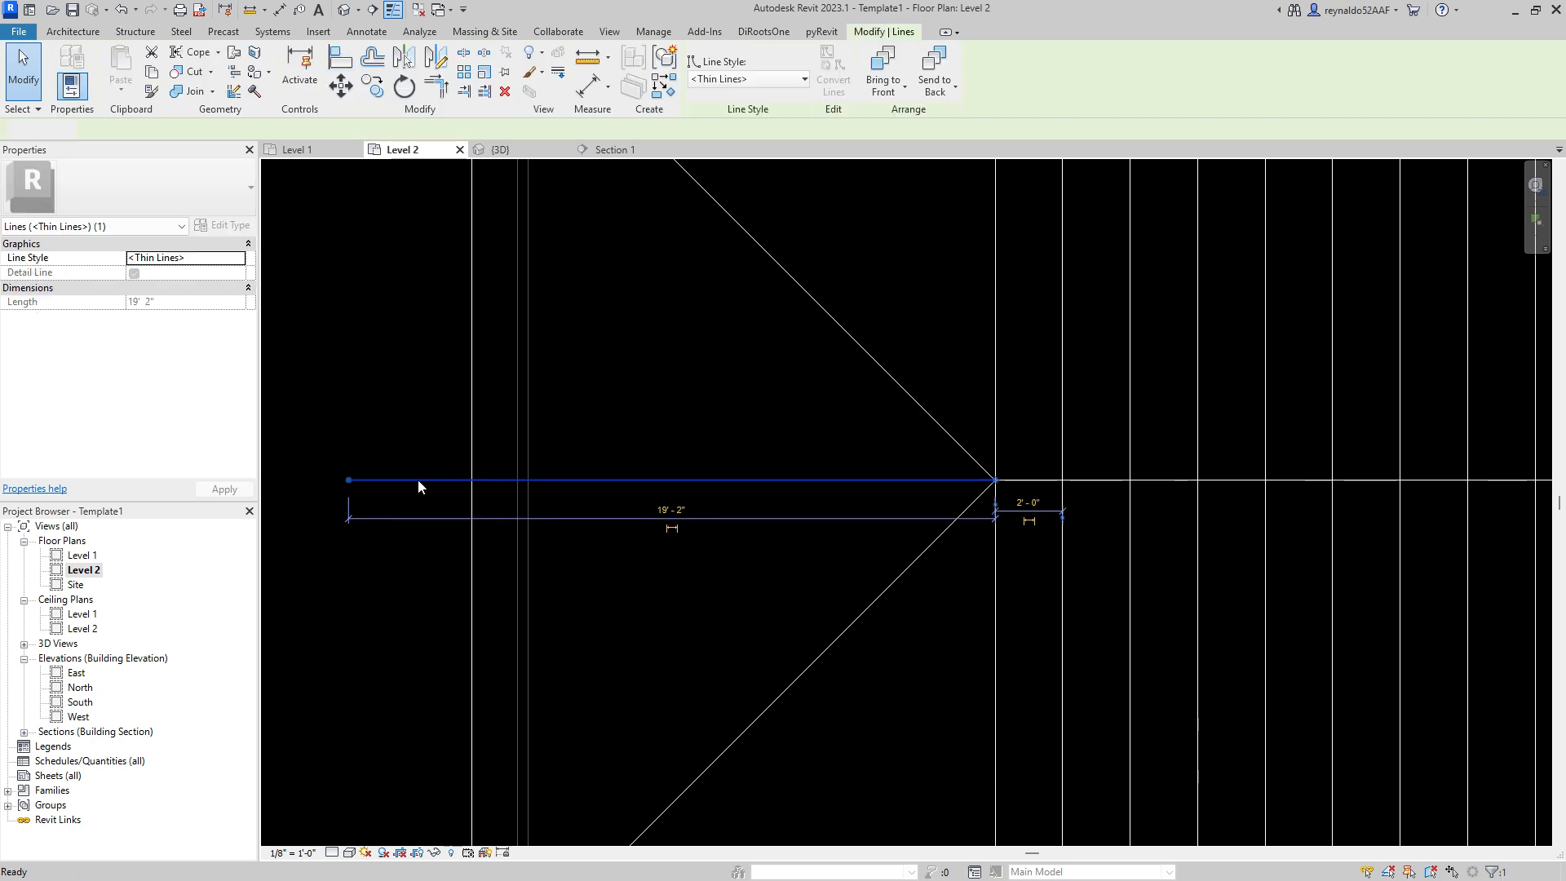
{"action": "key", "text": "Delete"}
Step: Offset the central hip-end rafter upward in the plan as six copies spaced 2' 0" apart
{"action": "scroll", "coordinate": [596, 517], "scroll_direction": "down", "scroll_amount": 2}
{"action": "middle_click_drag", "start_coordinate": [643, 531], "coordinate": [642, 535]}
{"action": "key", "text": "o"}
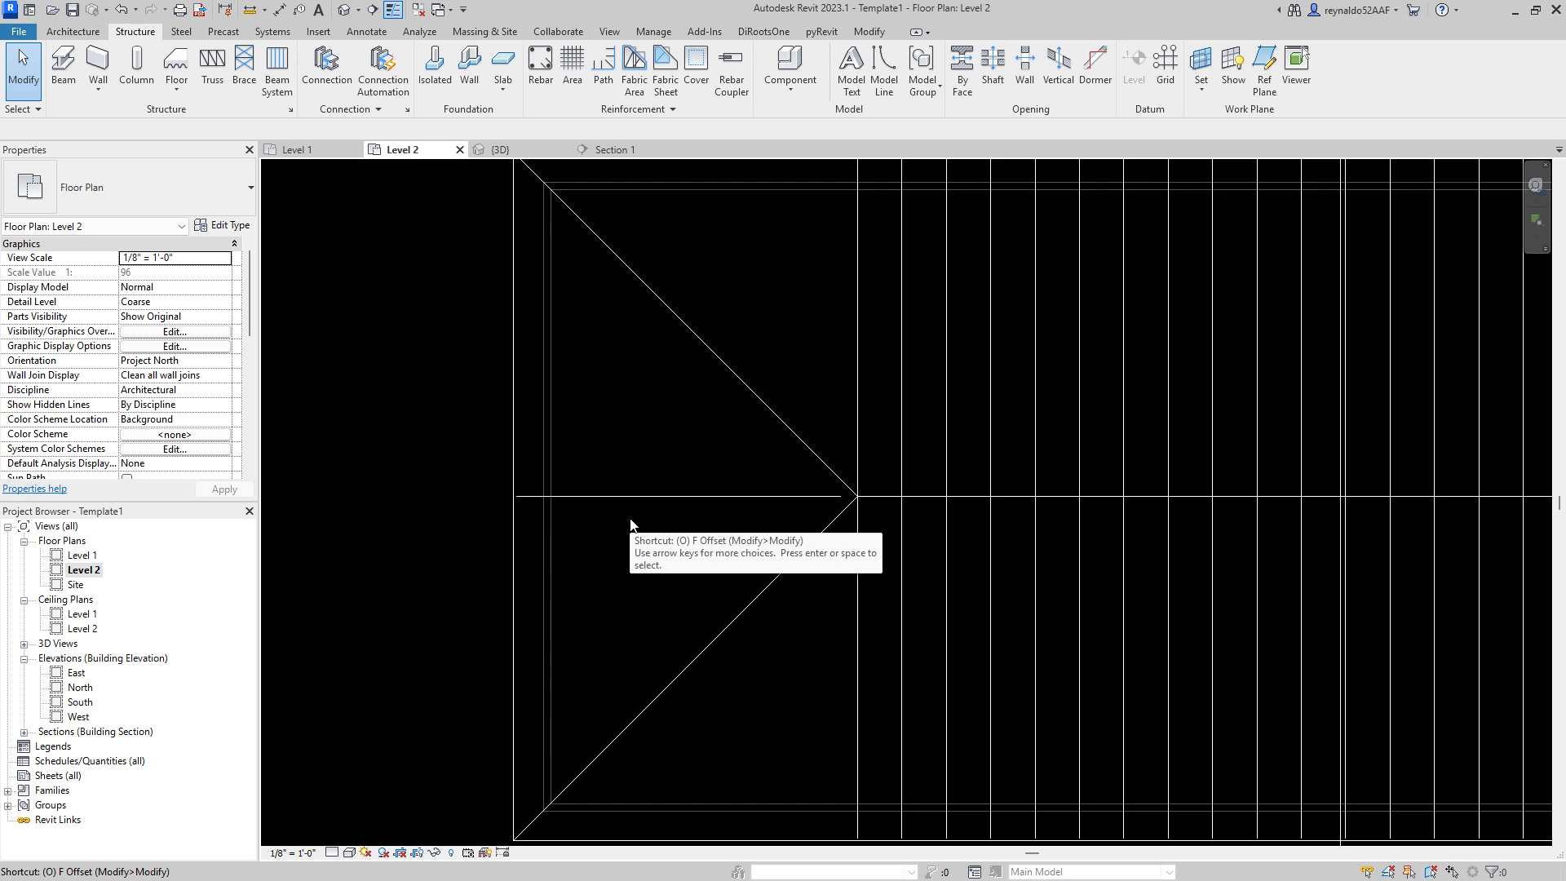
{"action": "key", "text": "f"}
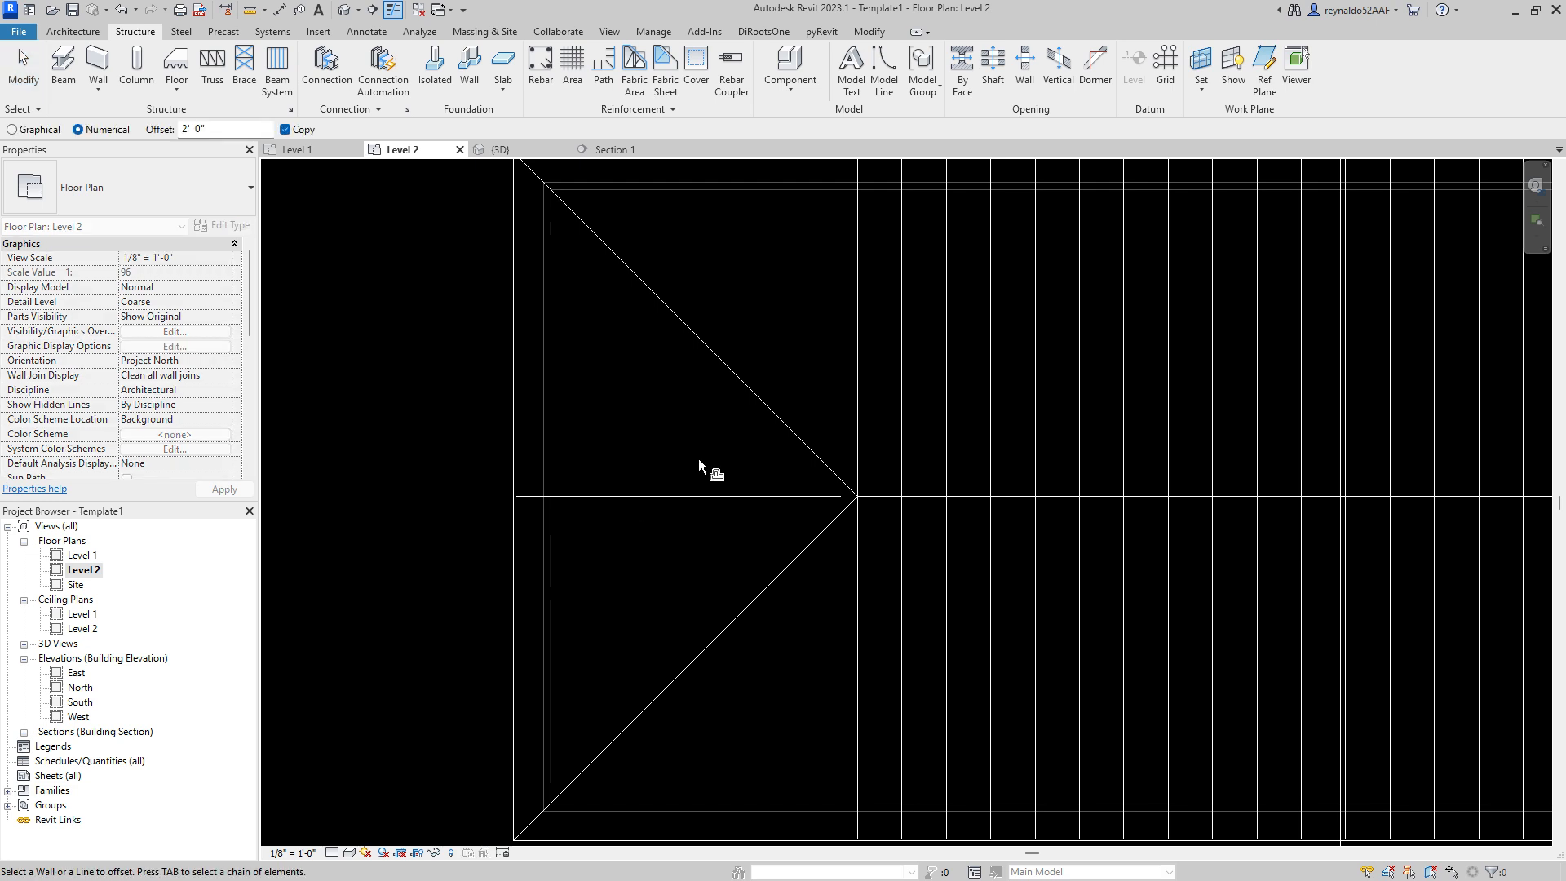
{"action": "left_click", "coordinate": [667, 492]}
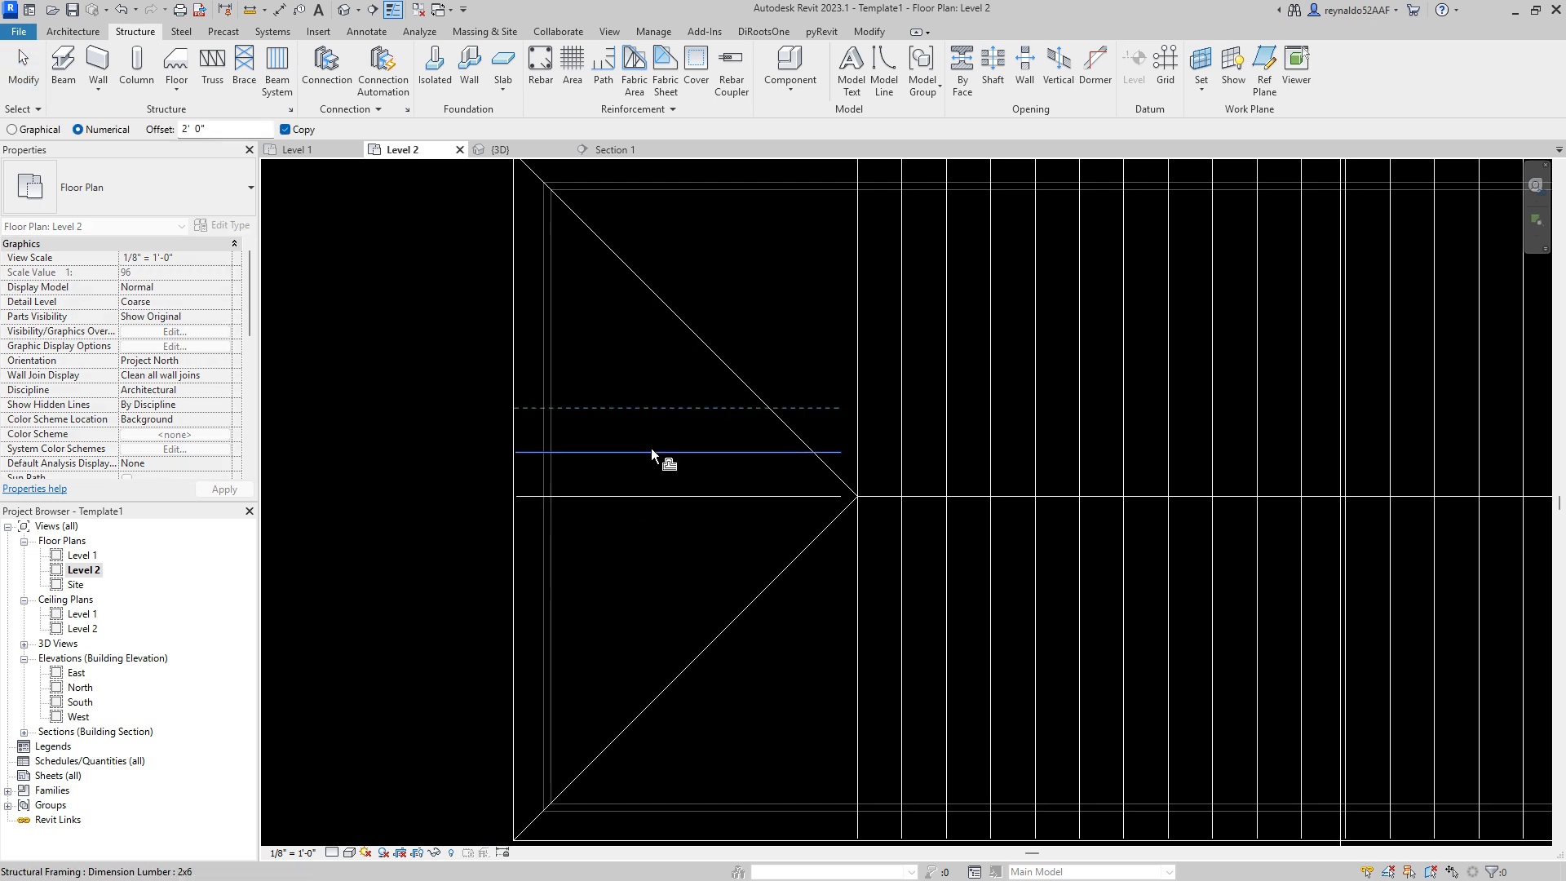
{"action": "left_click", "coordinate": [651, 448]}
{"action": "left_click", "coordinate": [618, 401]}
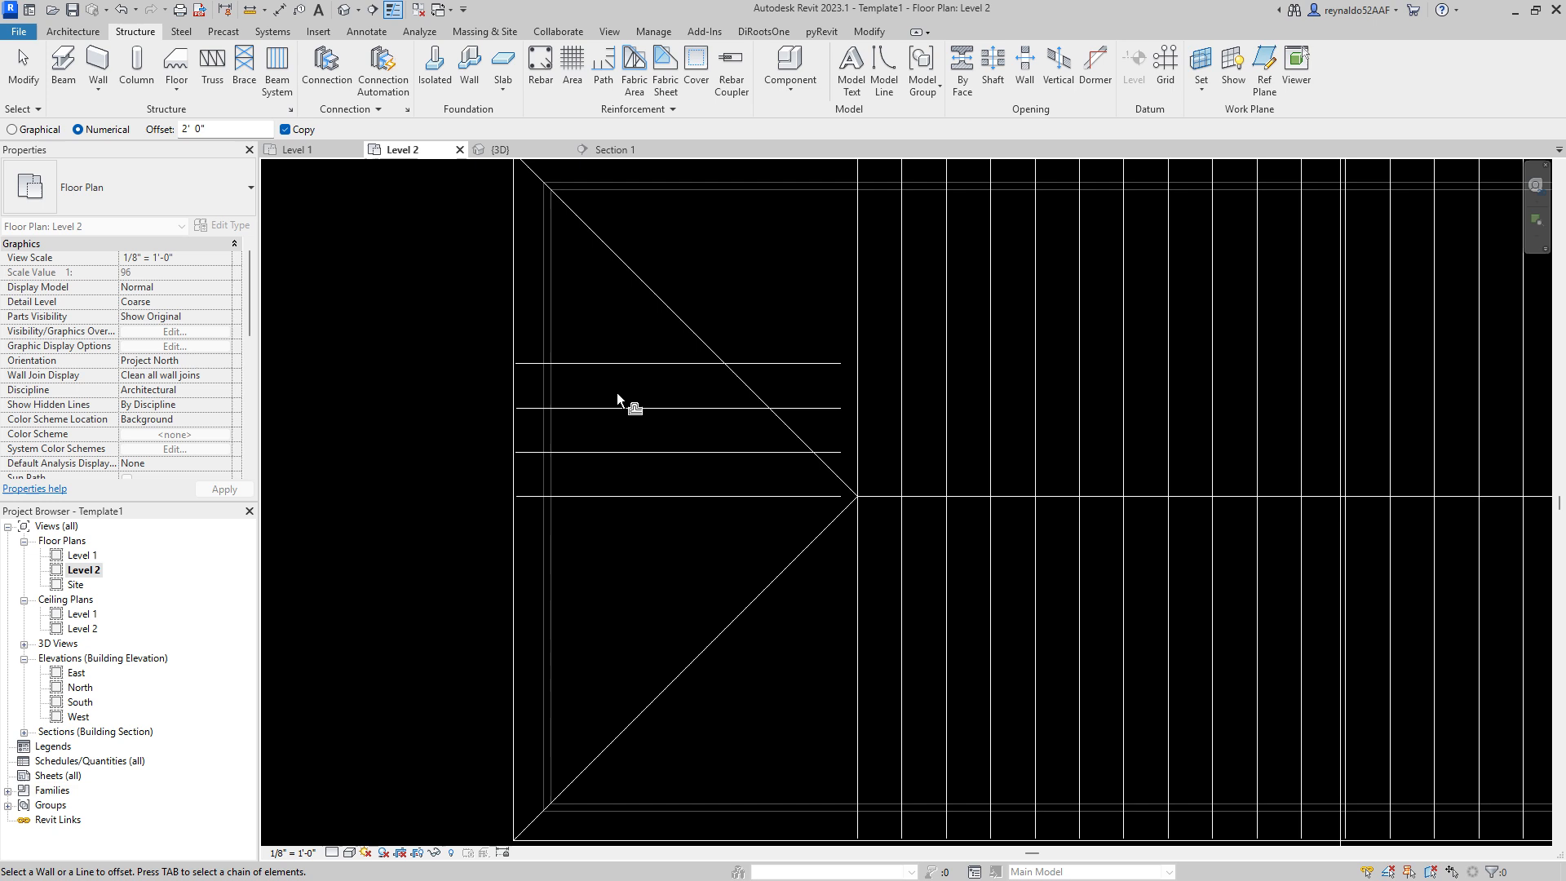
{"action": "left_click", "coordinate": [596, 355]}
{"action": "left_click", "coordinate": [589, 314]}
{"action": "left_click", "coordinate": [568, 269]}
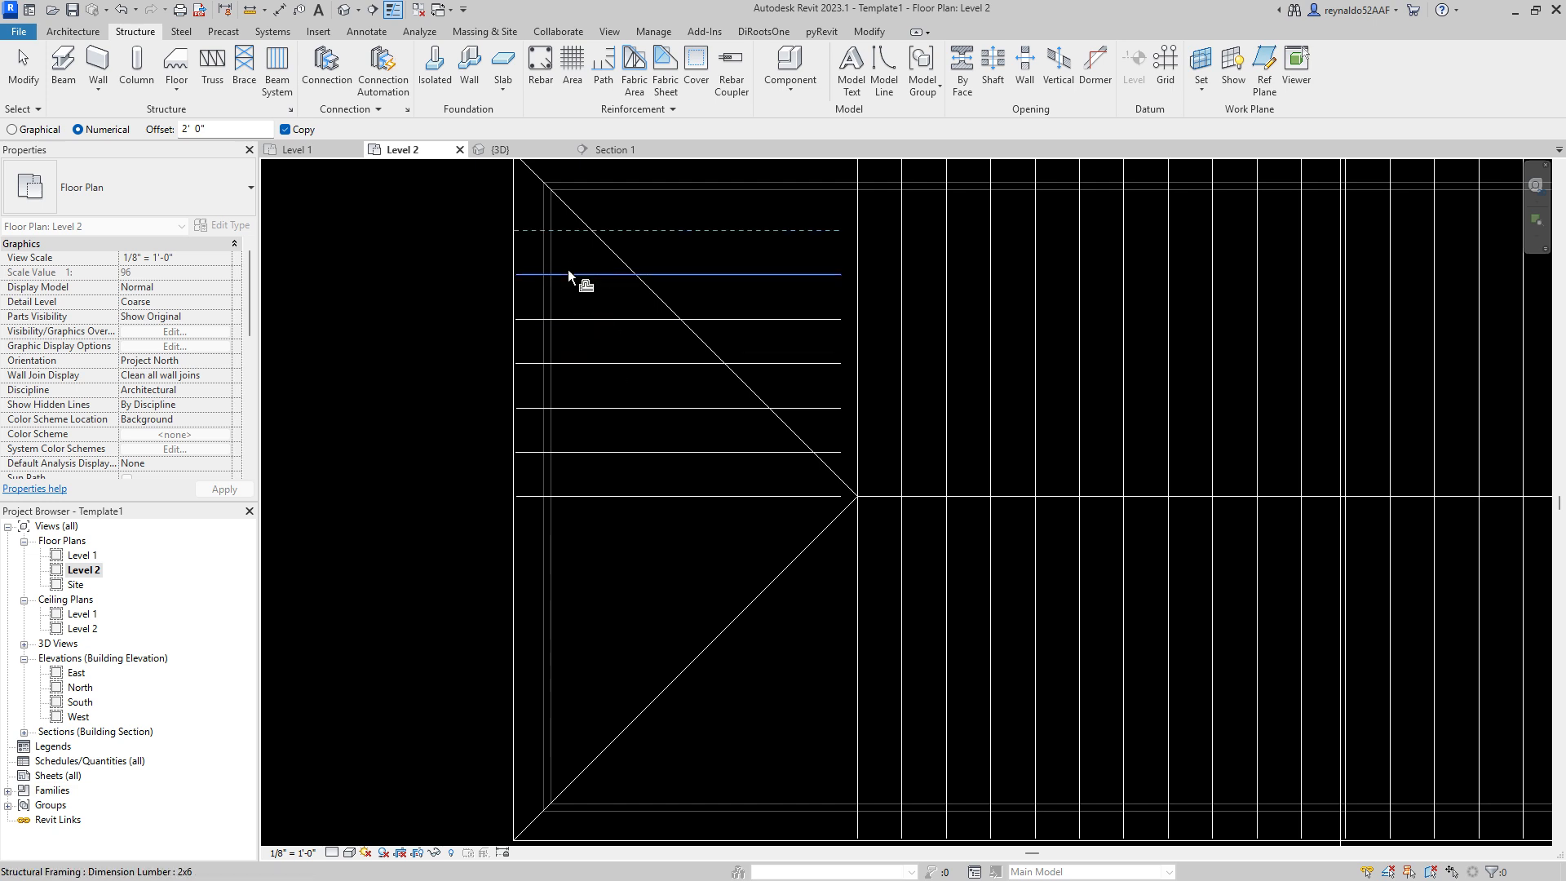
Step: Offset the central hip-end rafter downward in the plan as six copies spaced 2' 0" apart
{"action": "left_click", "coordinate": [604, 498]}
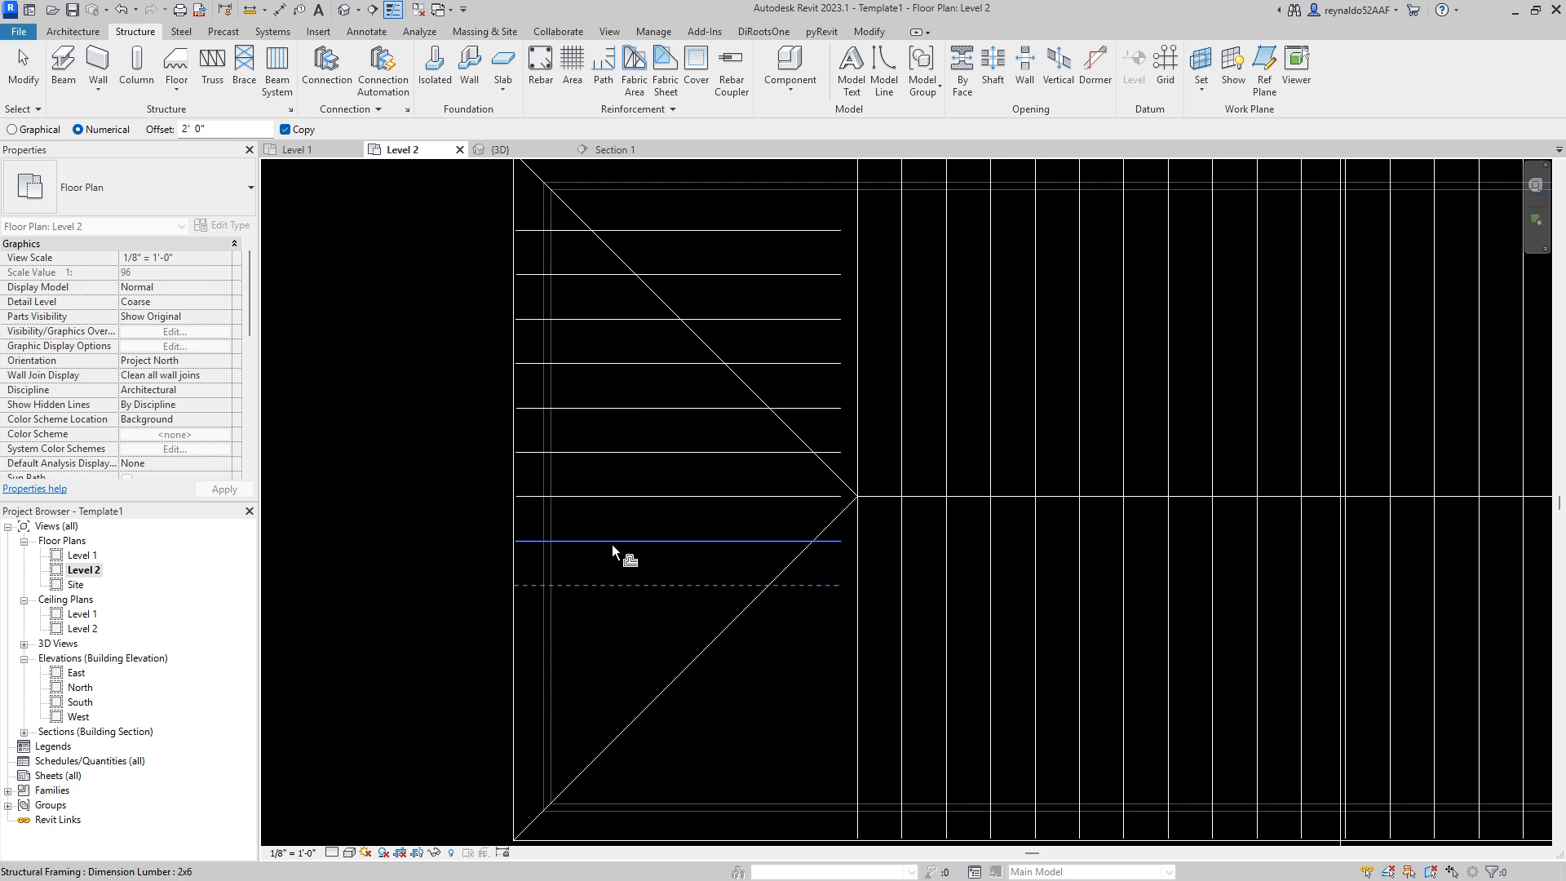
{"action": "left_click", "coordinate": [612, 543]}
{"action": "left_click", "coordinate": [625, 589]}
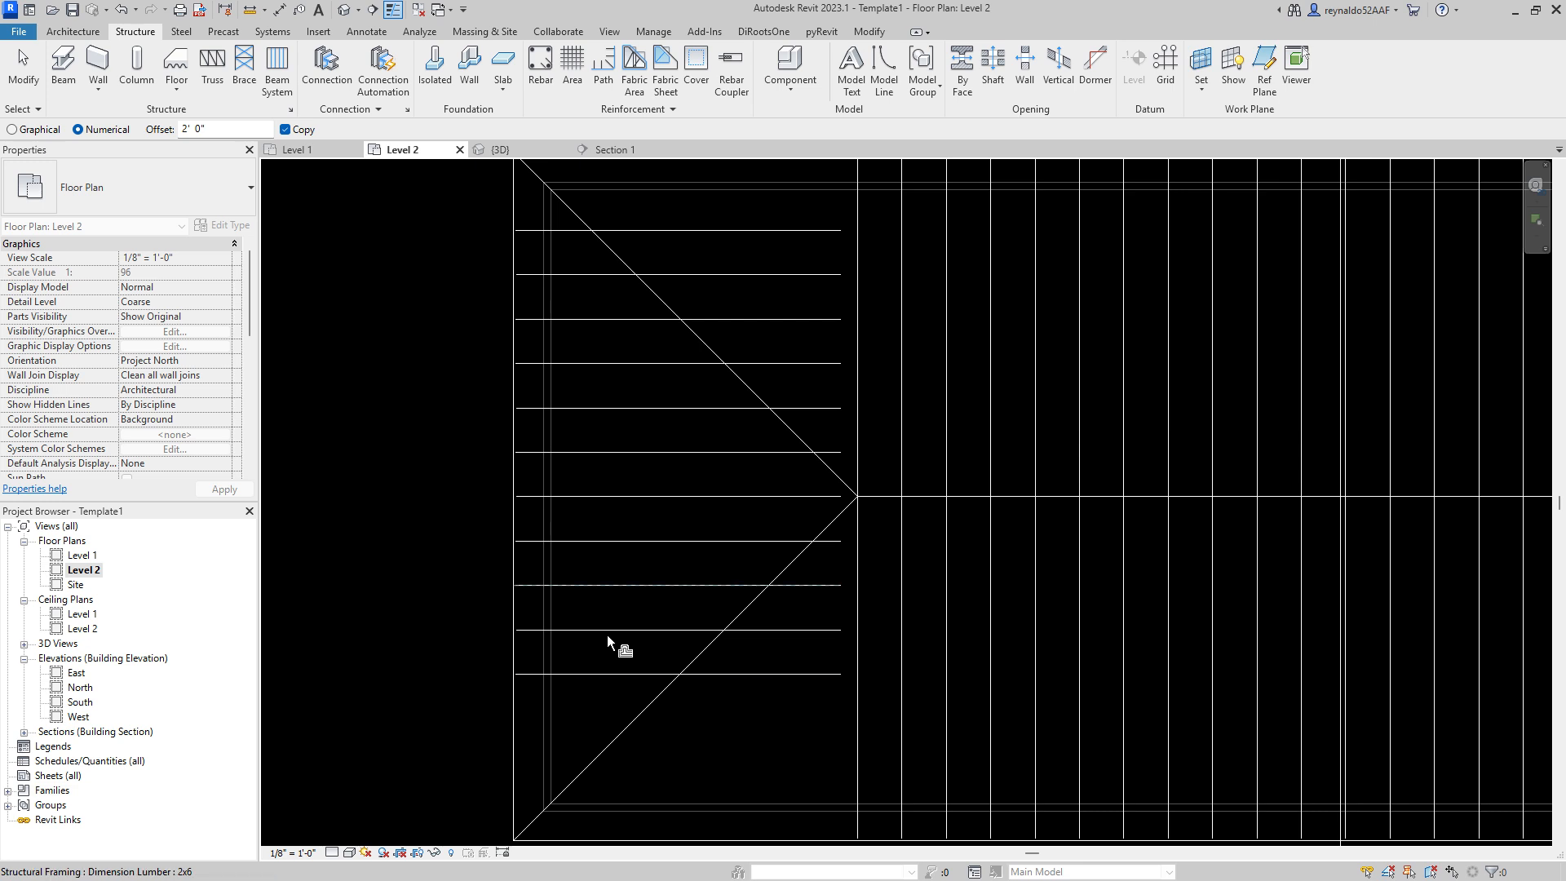
{"action": "left_click", "coordinate": [606, 635]}
{"action": "left_click", "coordinate": [596, 676]}
{"action": "left_click", "coordinate": [581, 721]}
{"action": "key", "text": "Escape"}
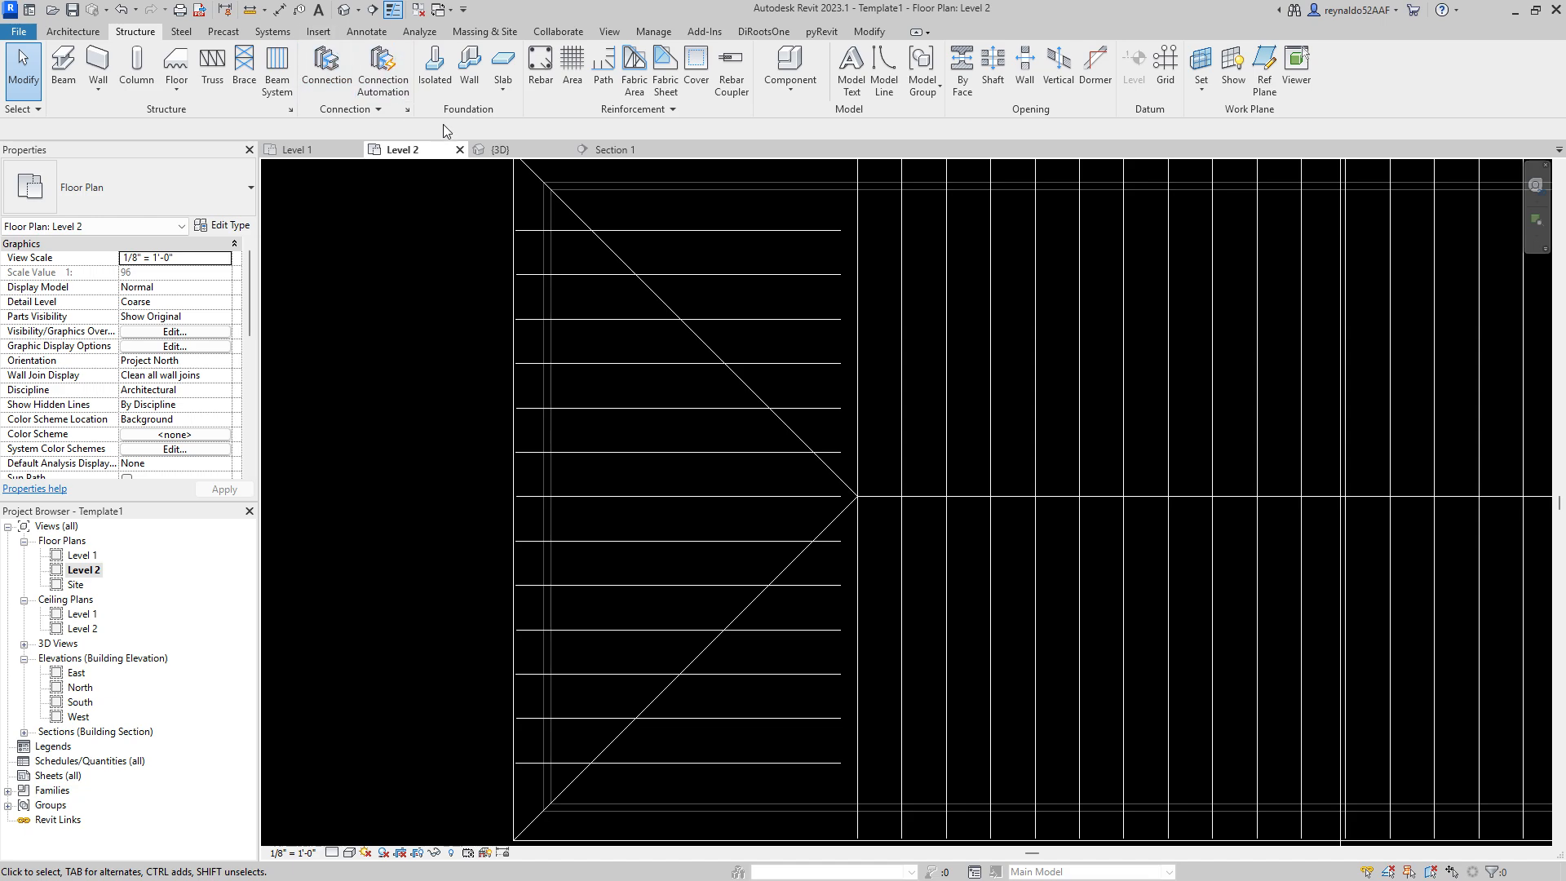
Step: Examine the new hip-end rafters against the hip beams in the 3D view
{"action": "left_click", "coordinate": [492, 143]}
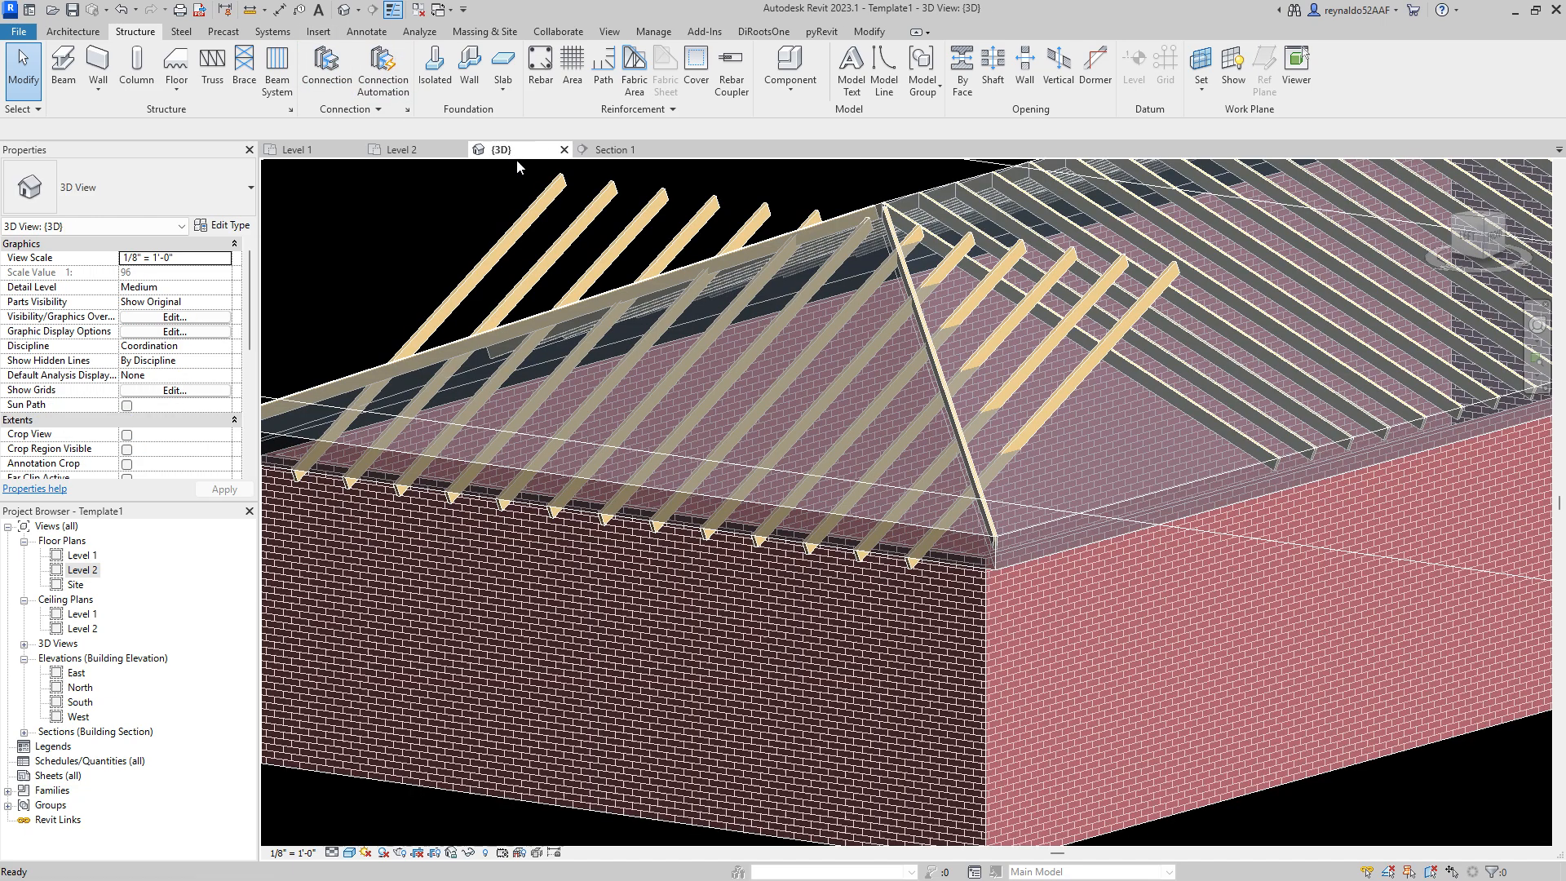
{"action": "scroll", "coordinate": [825, 354], "scroll_direction": "down", "scroll_amount": 5}
{"action": "middle_click_drag", "start_coordinate": [826, 354], "coordinate": [1130, 732], "text": "shift"}
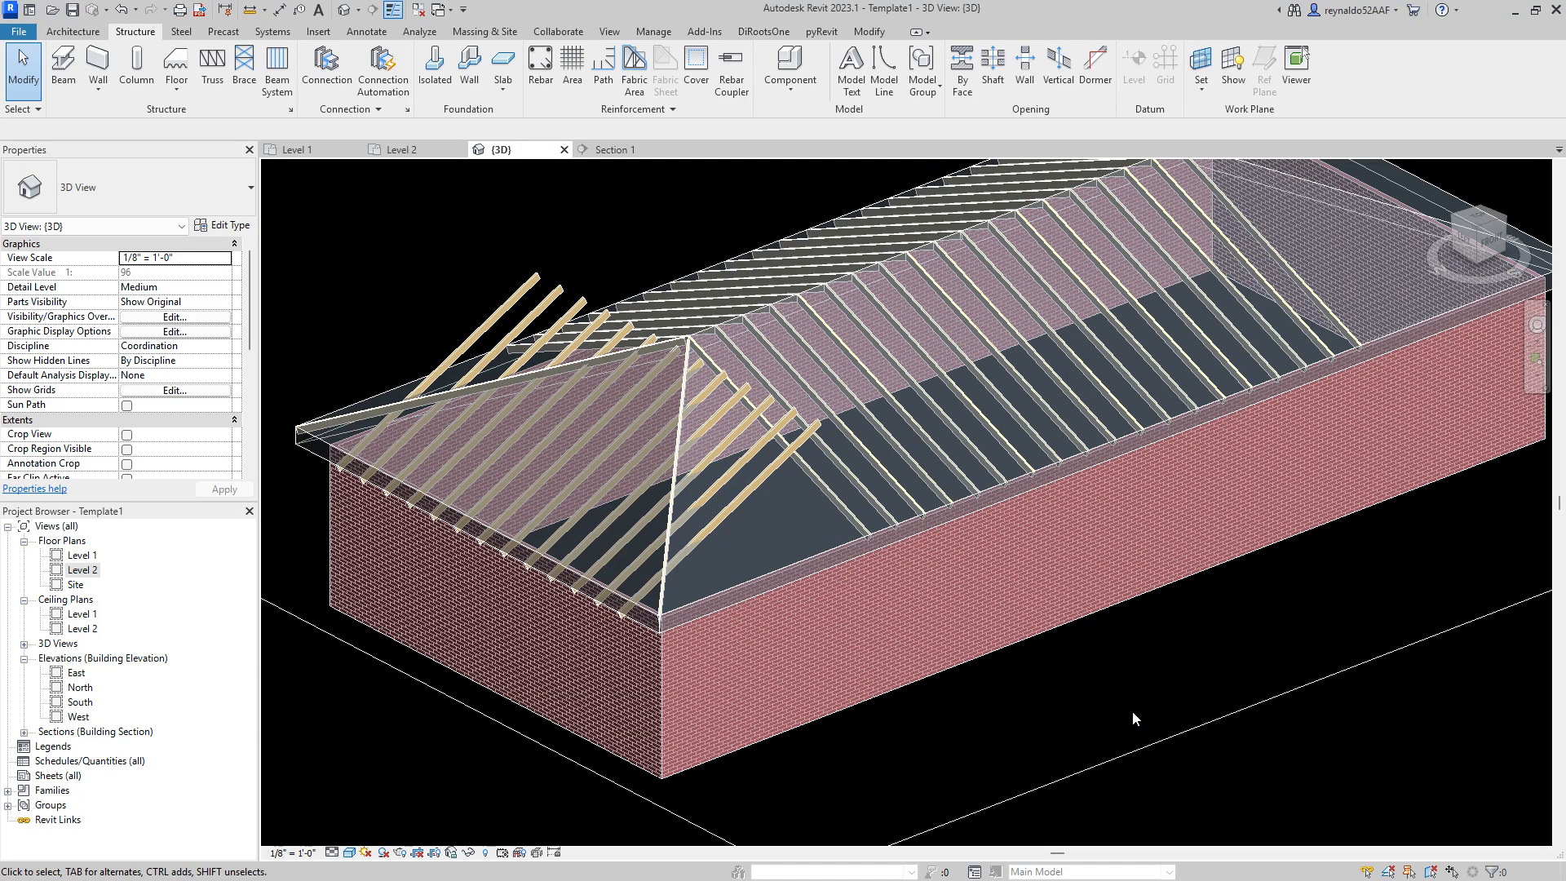
Step: Return to the Level 2 plan and try to trim the lowest hip-end rafter against the lower hip beam
{"action": "left_click", "coordinate": [403, 152]}
{"action": "middle_click_drag", "start_coordinate": [782, 369], "coordinate": [836, 509]}
{"action": "key", "text": "t"}
{"action": "key", "text": "r"}
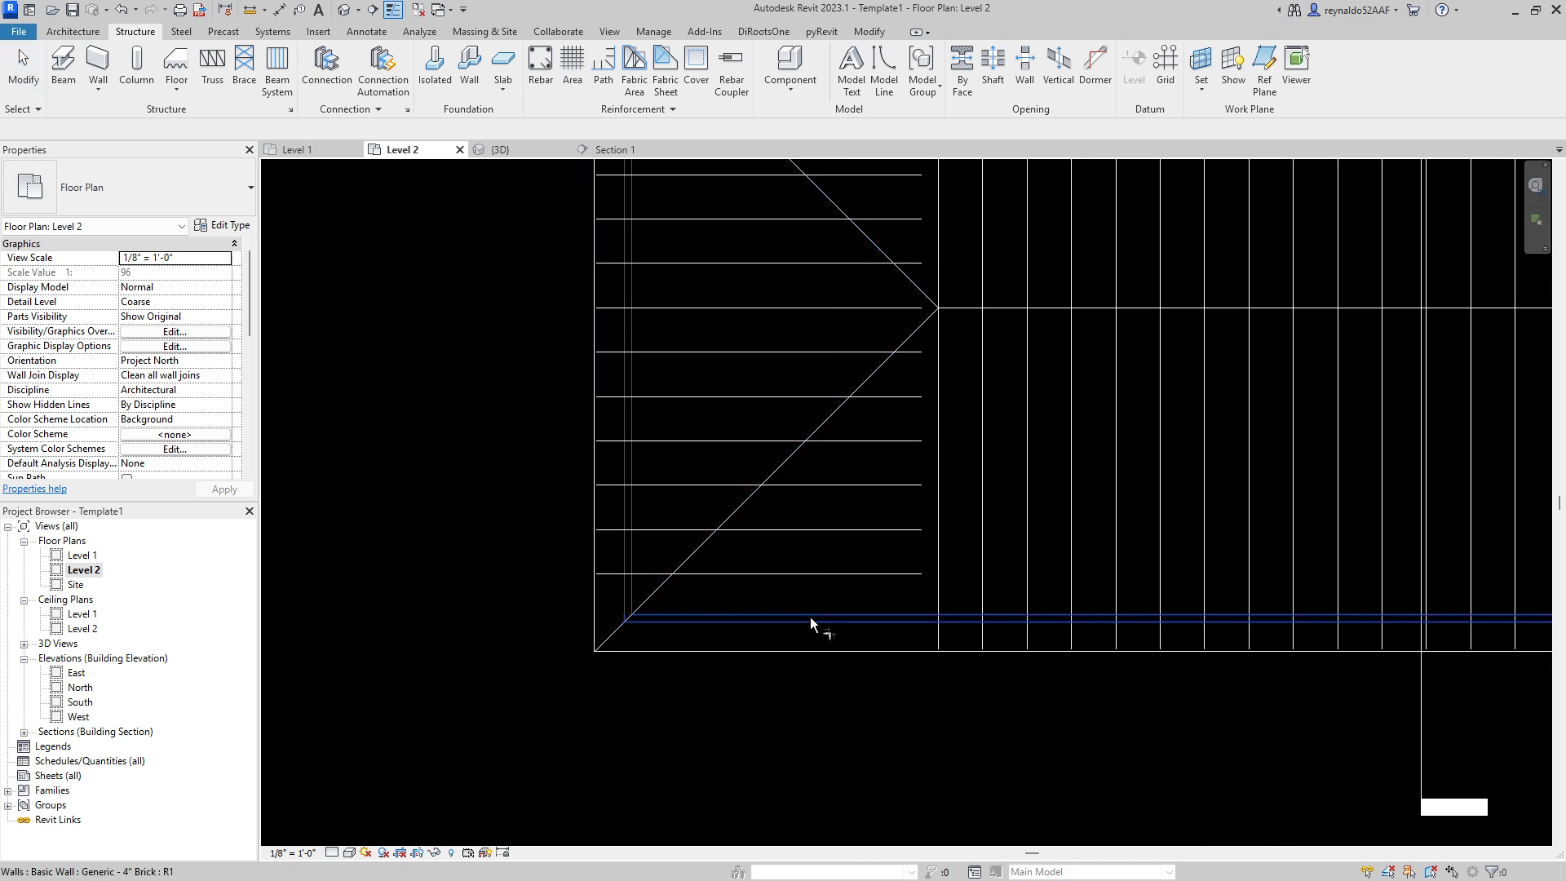
{"action": "left_click", "coordinate": [698, 547]}
{"action": "left_click", "coordinate": [718, 574]}
{"action": "key", "text": "Escape"}
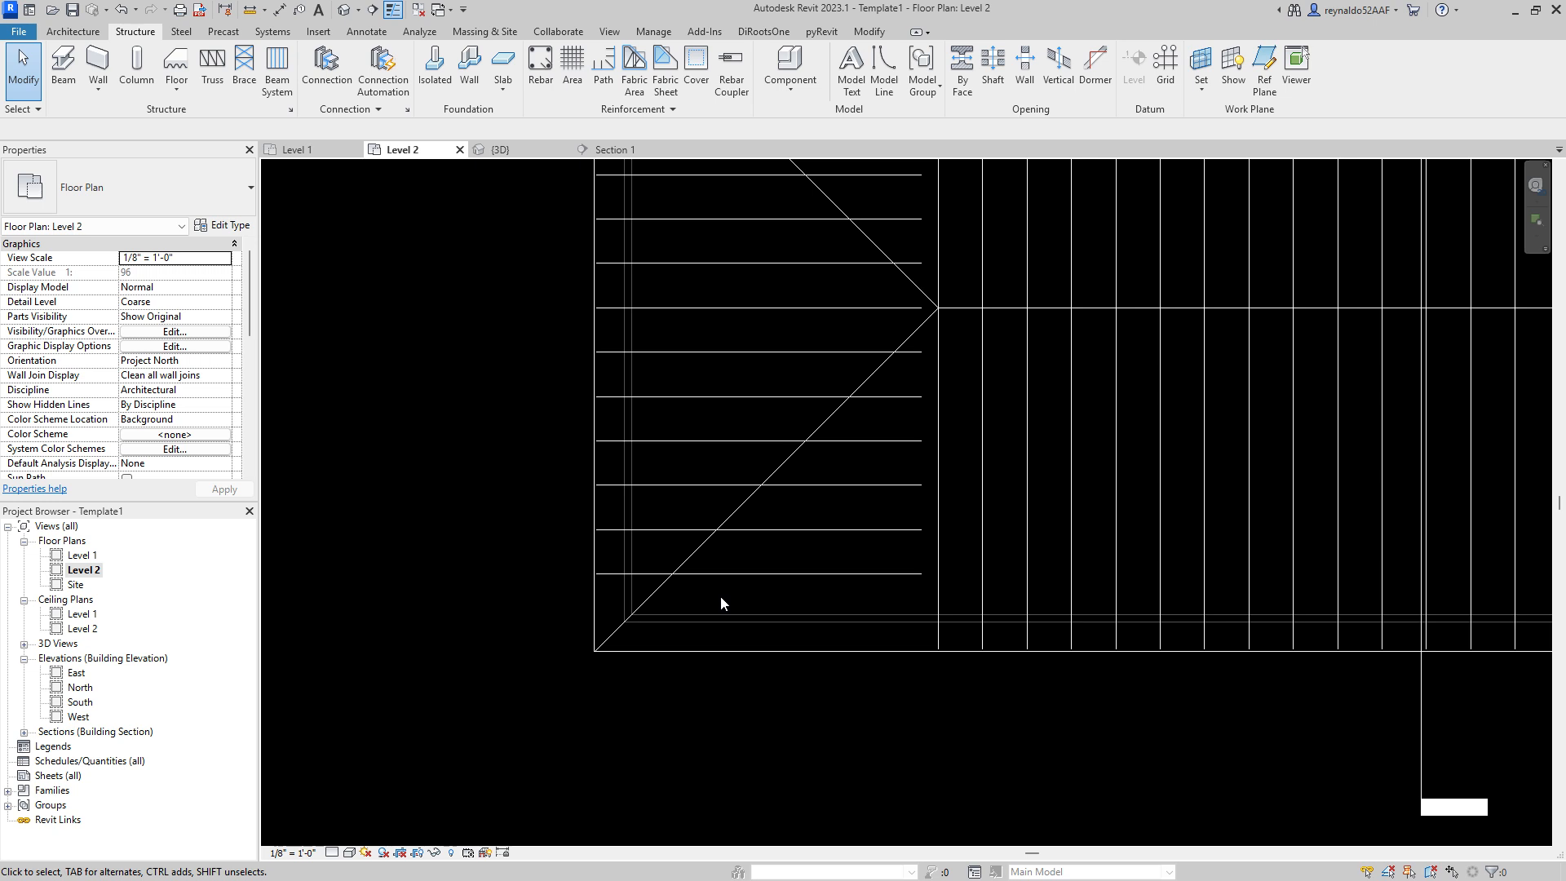
Step: Try to align the lowest hip-end rafter to the lower hip beam, and undo the alignment
{"action": "key", "text": "a"}
{"action": "key", "text": "l"}
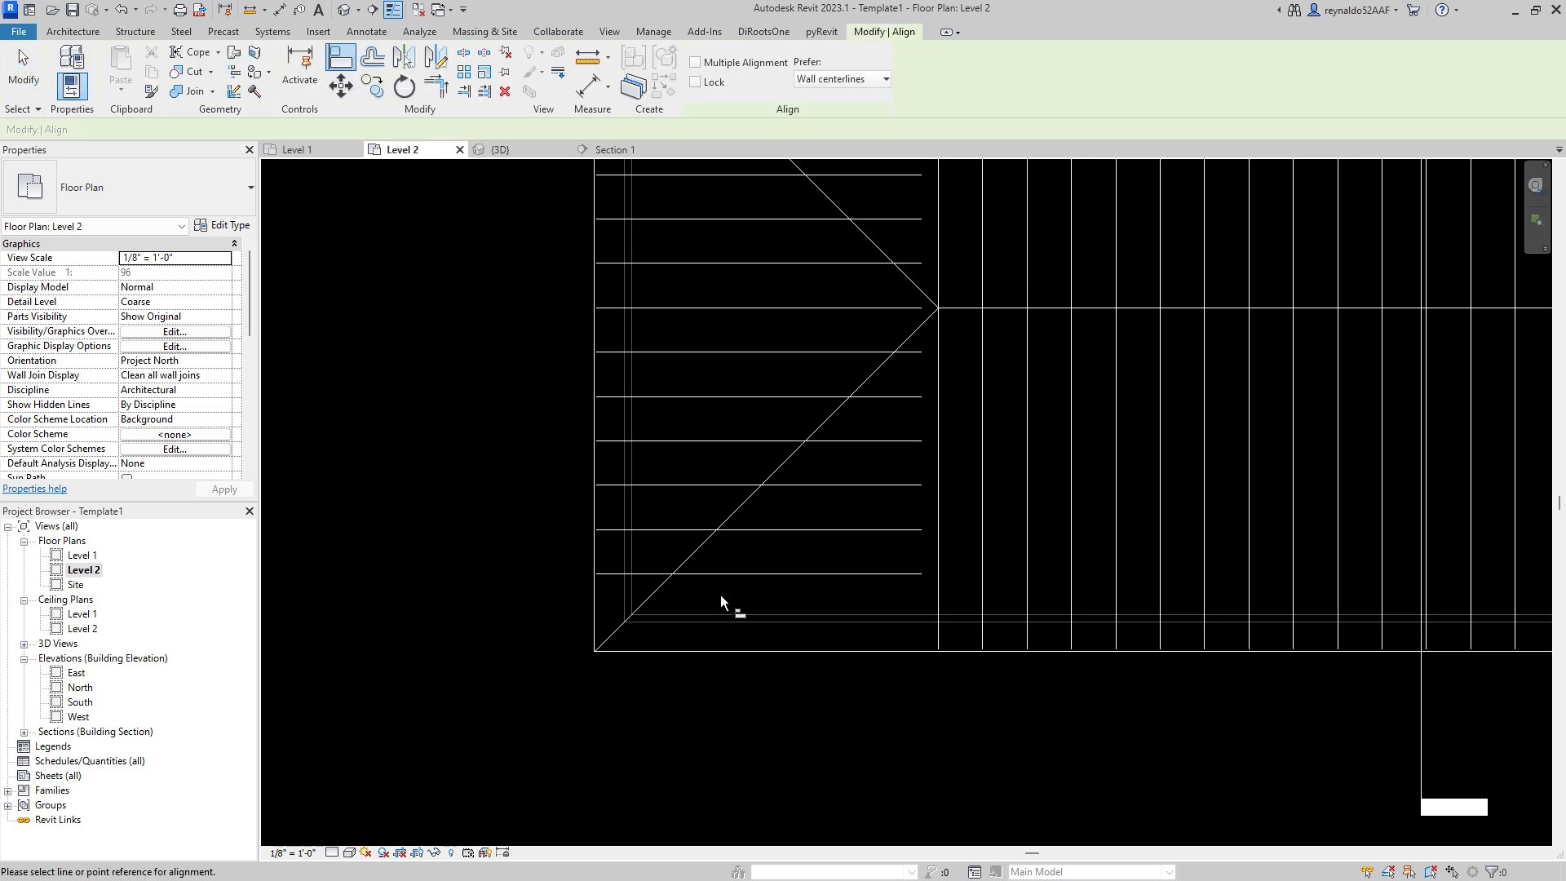
{"action": "key", "text": "Tab"}
{"action": "left_click", "coordinate": [692, 554]}
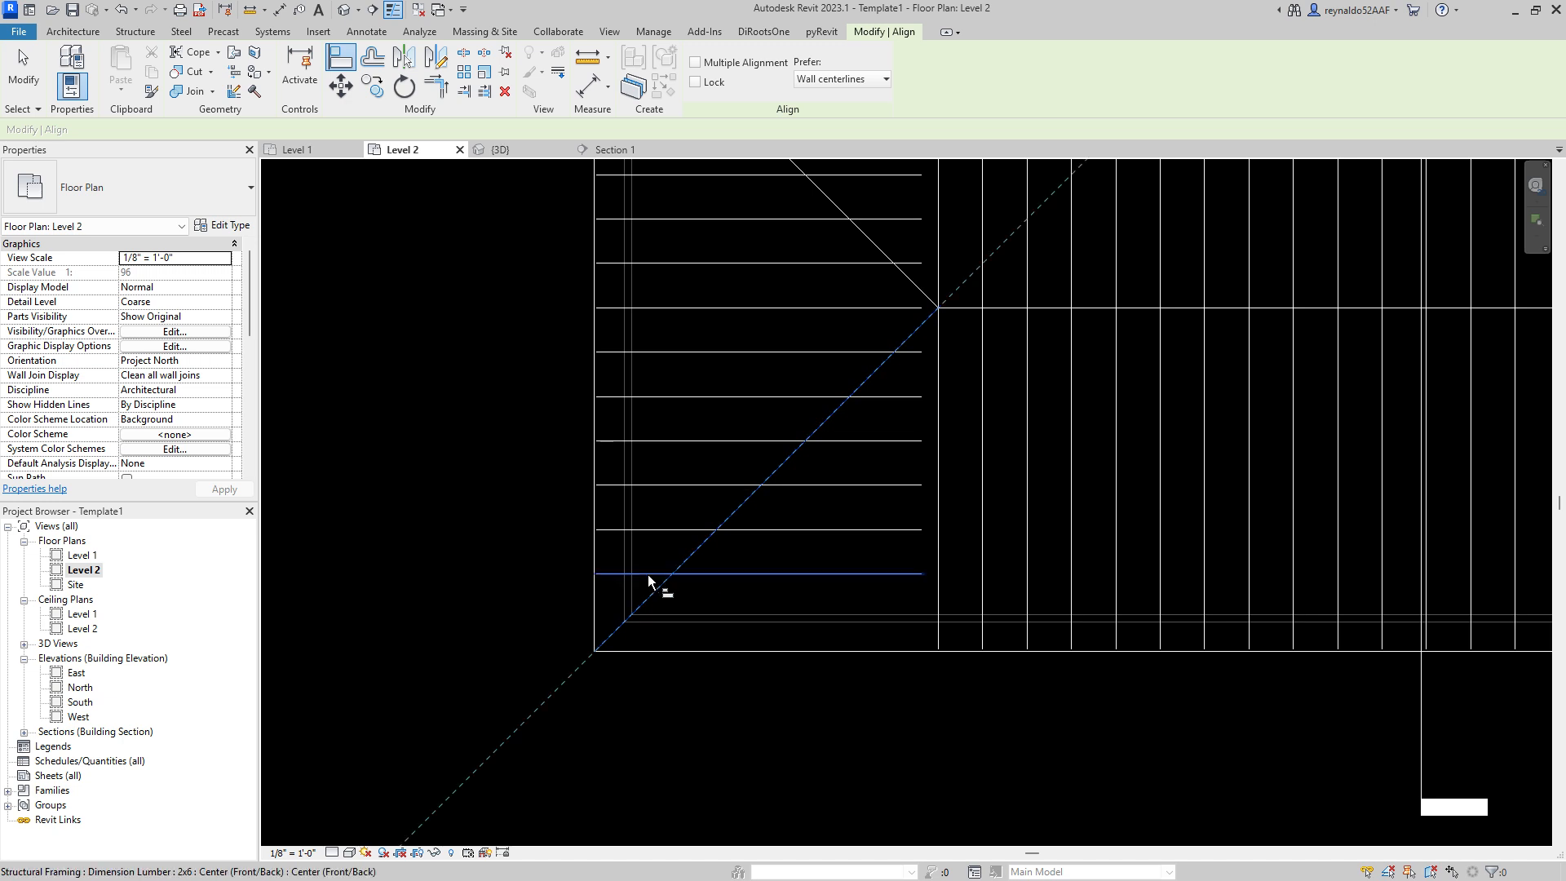
{"action": "left_click", "coordinate": [649, 575]}
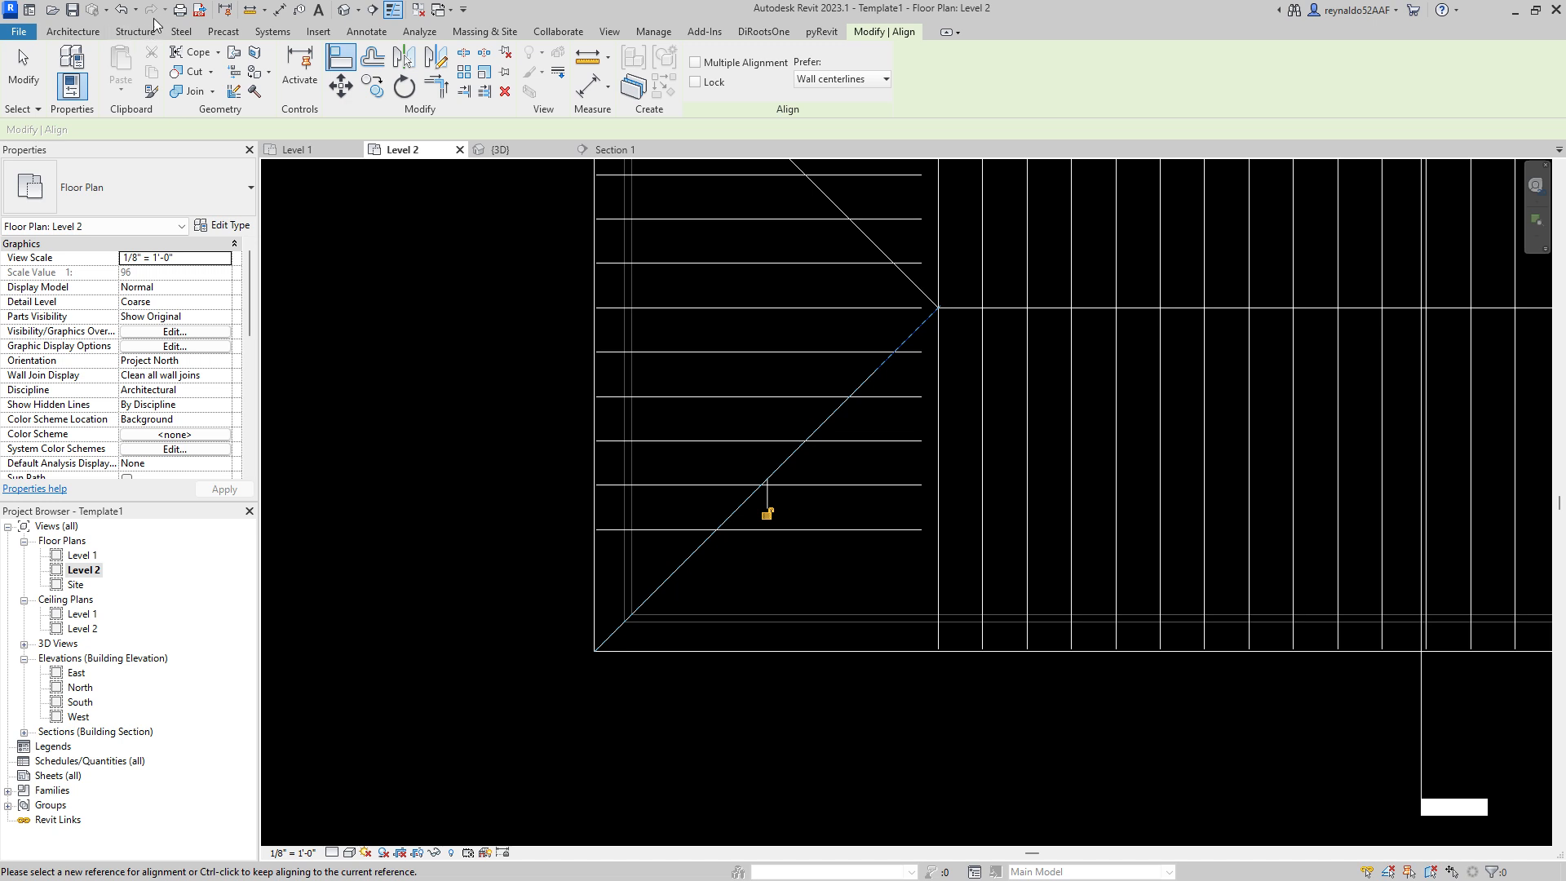
{"action": "left_click", "coordinate": [120, 9]}
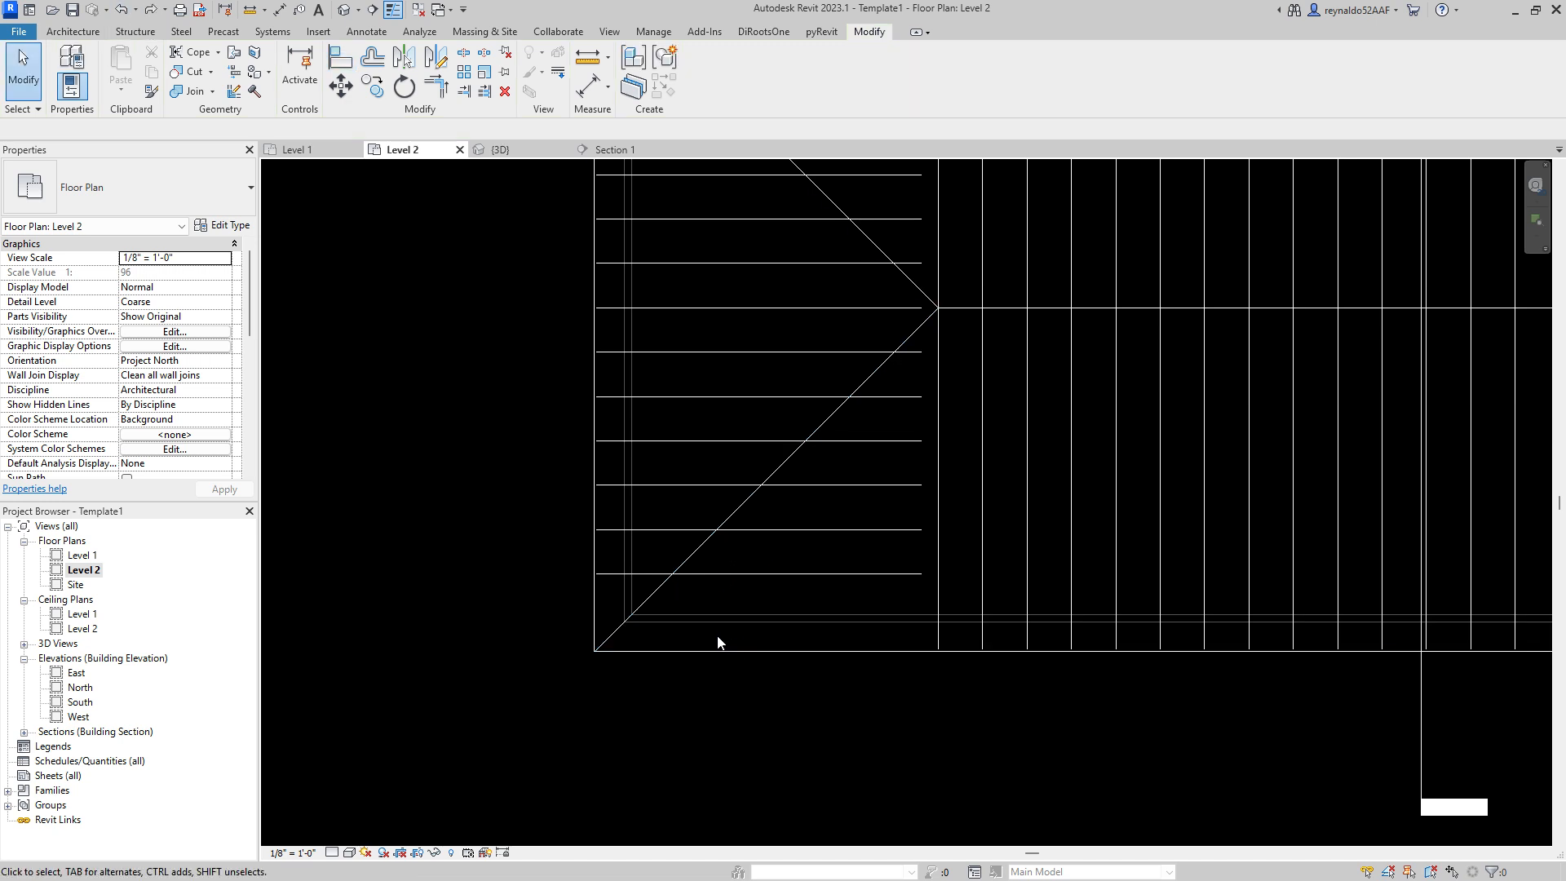
Step: Trim the lowest hip-end rafter to a corner with the lower hip beam, keeping the rafter's eave side
{"action": "key", "text": "t"}
{"action": "key", "text": "r"}
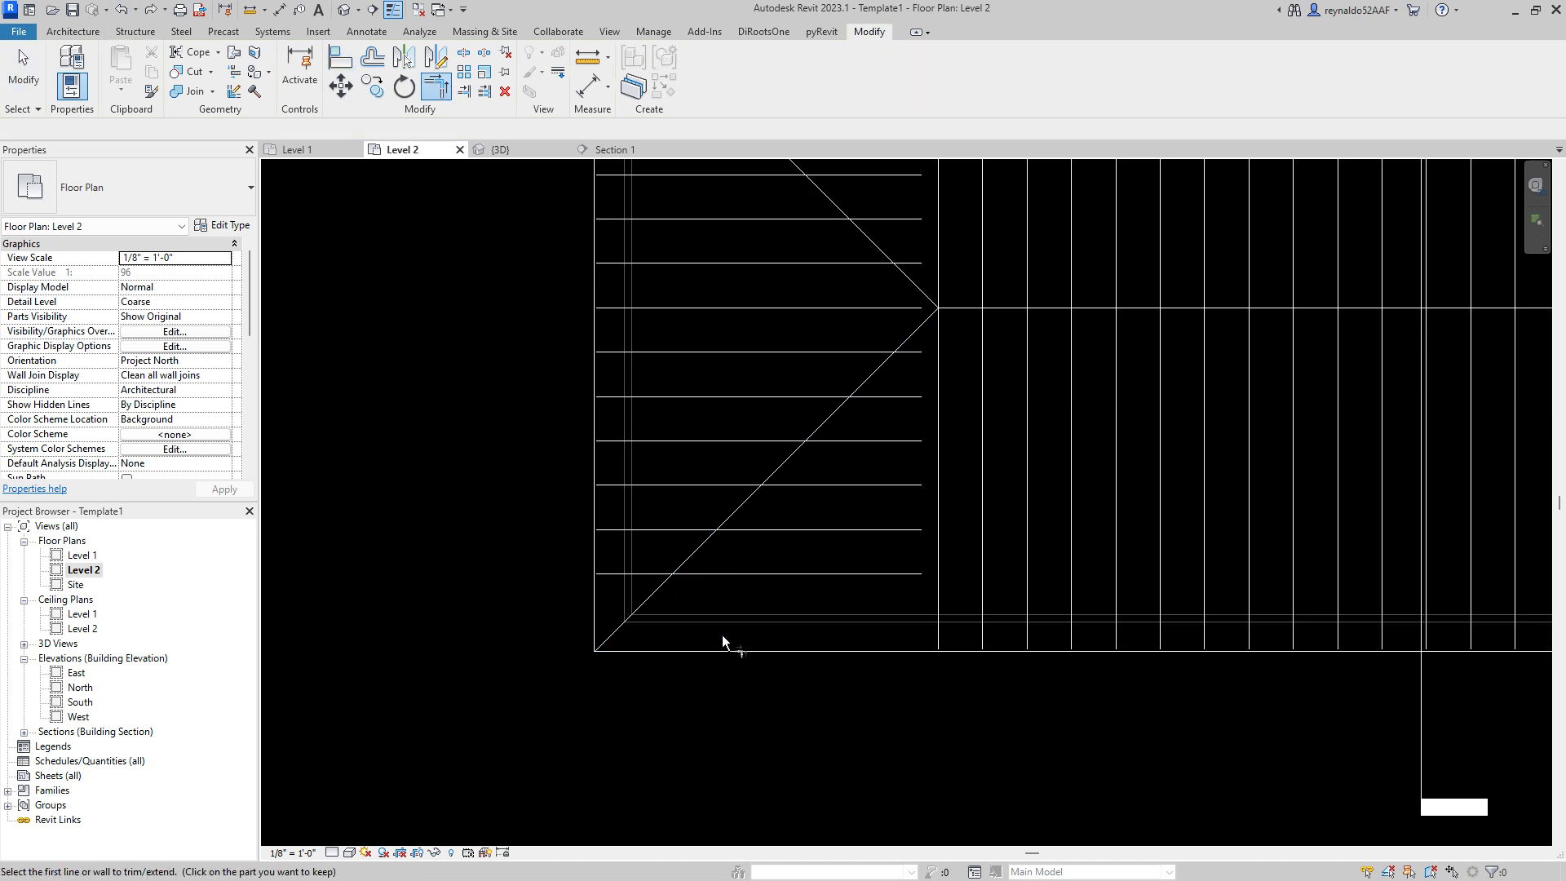
{"action": "left_click", "coordinate": [647, 575]}
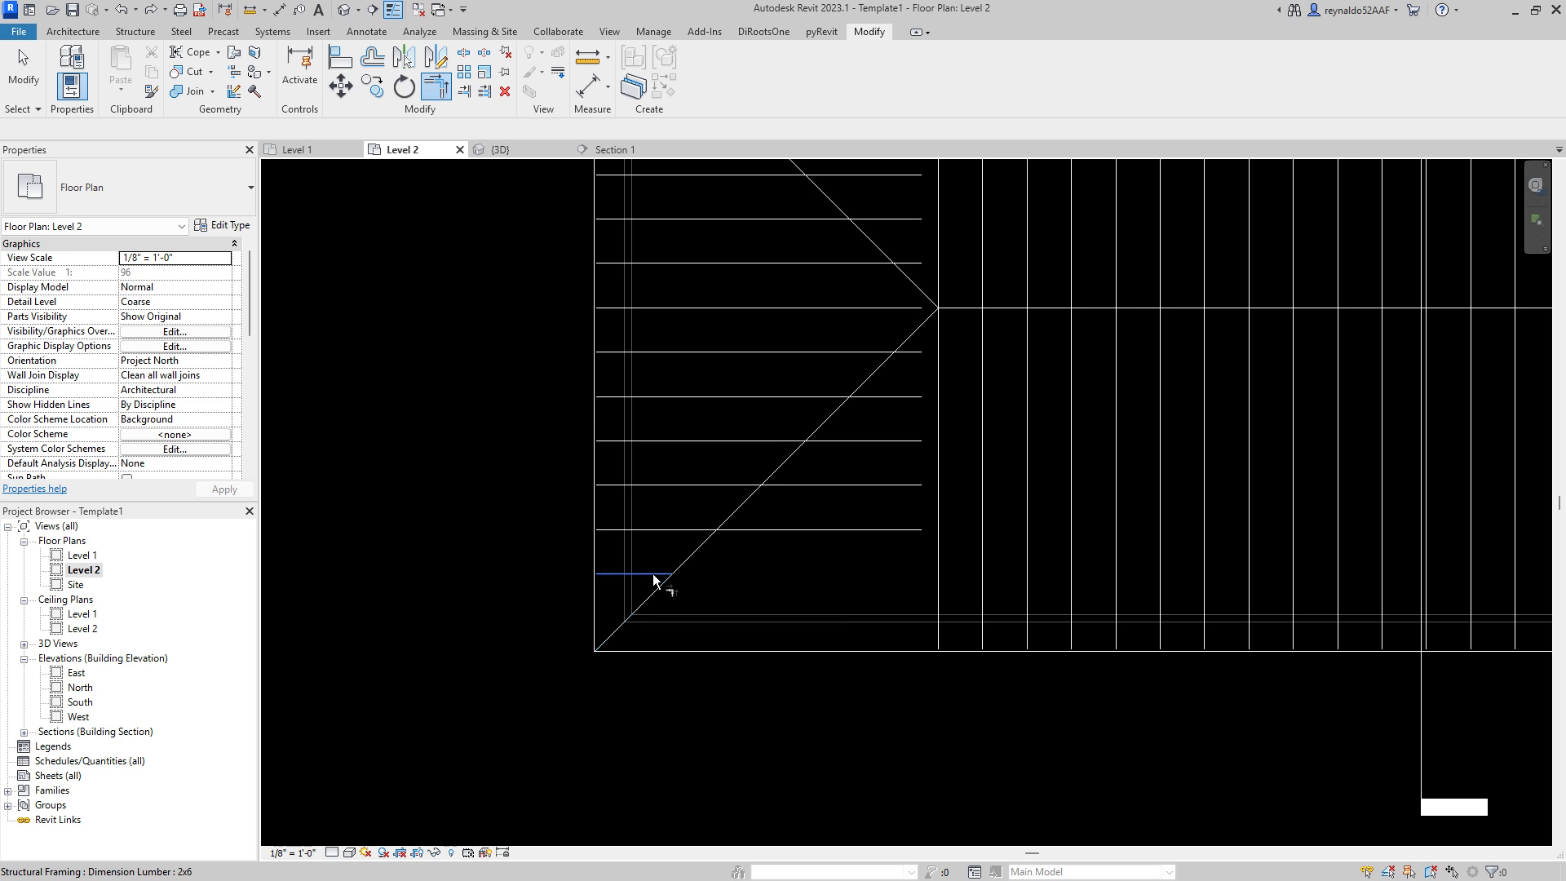
{"action": "left_click", "coordinate": [671, 529]}
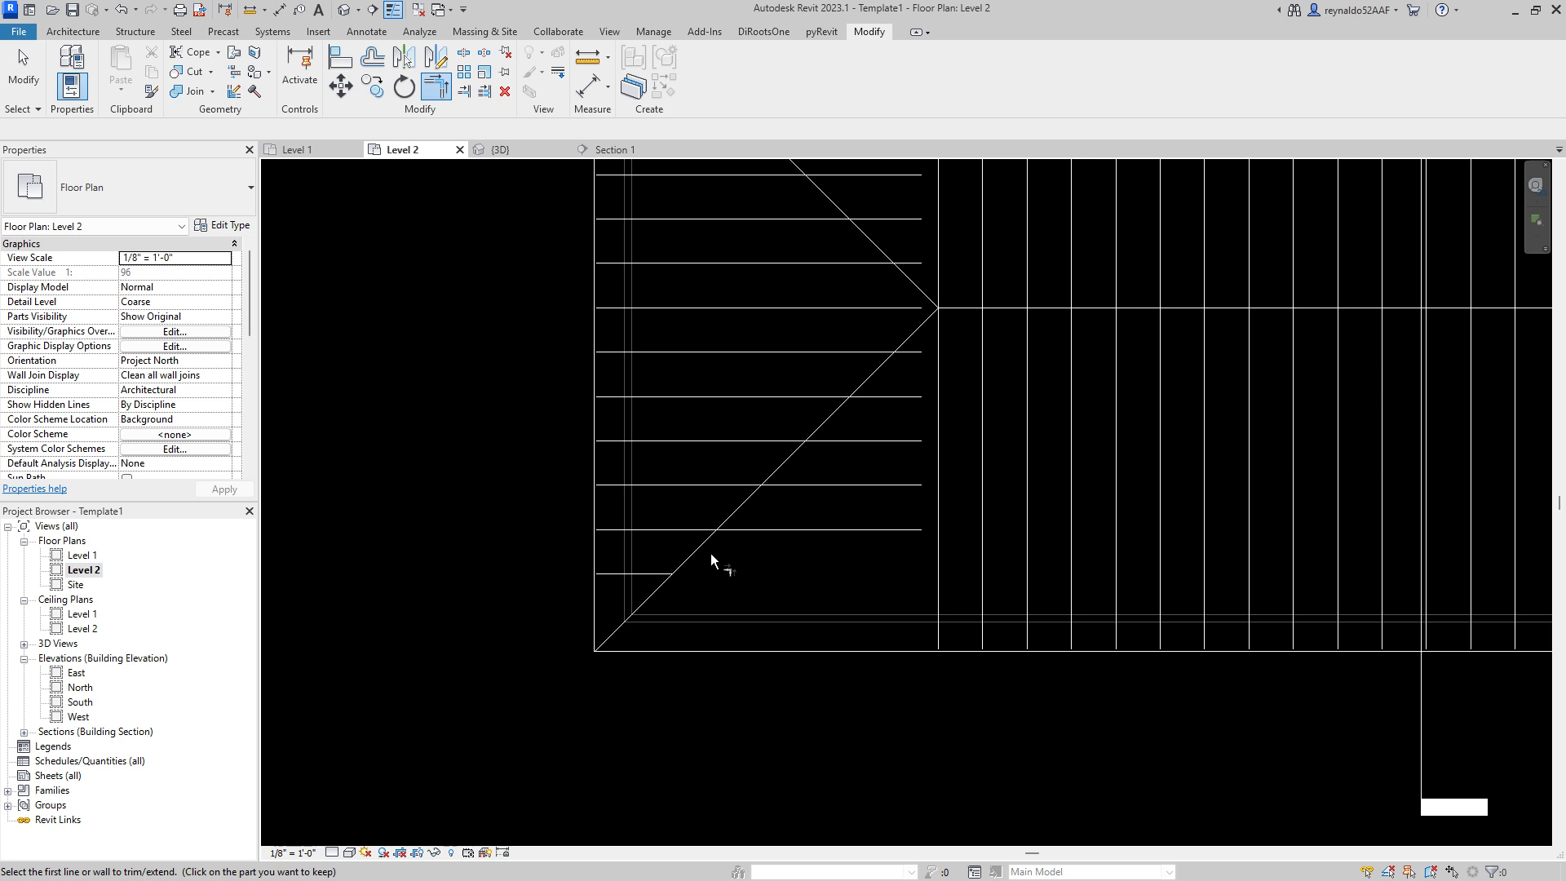
{"action": "key", "text": "Escape"}
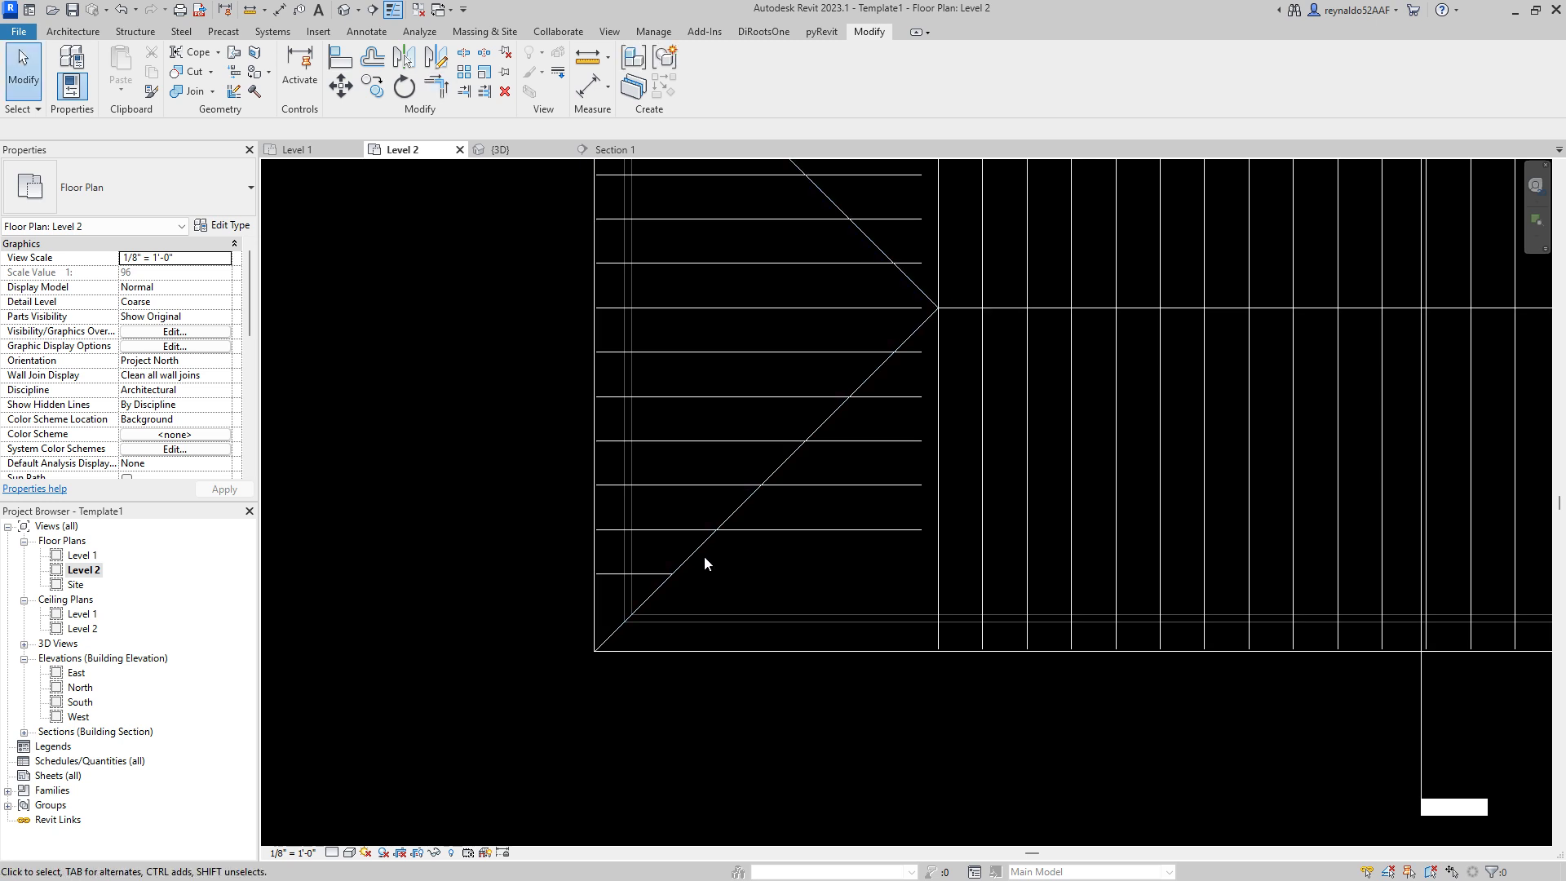
Step: Stretch the shortened lower hip beam's inner end back to the ridge's end point
{"action": "key", "text": "t"}
{"action": "key", "text": "r"}
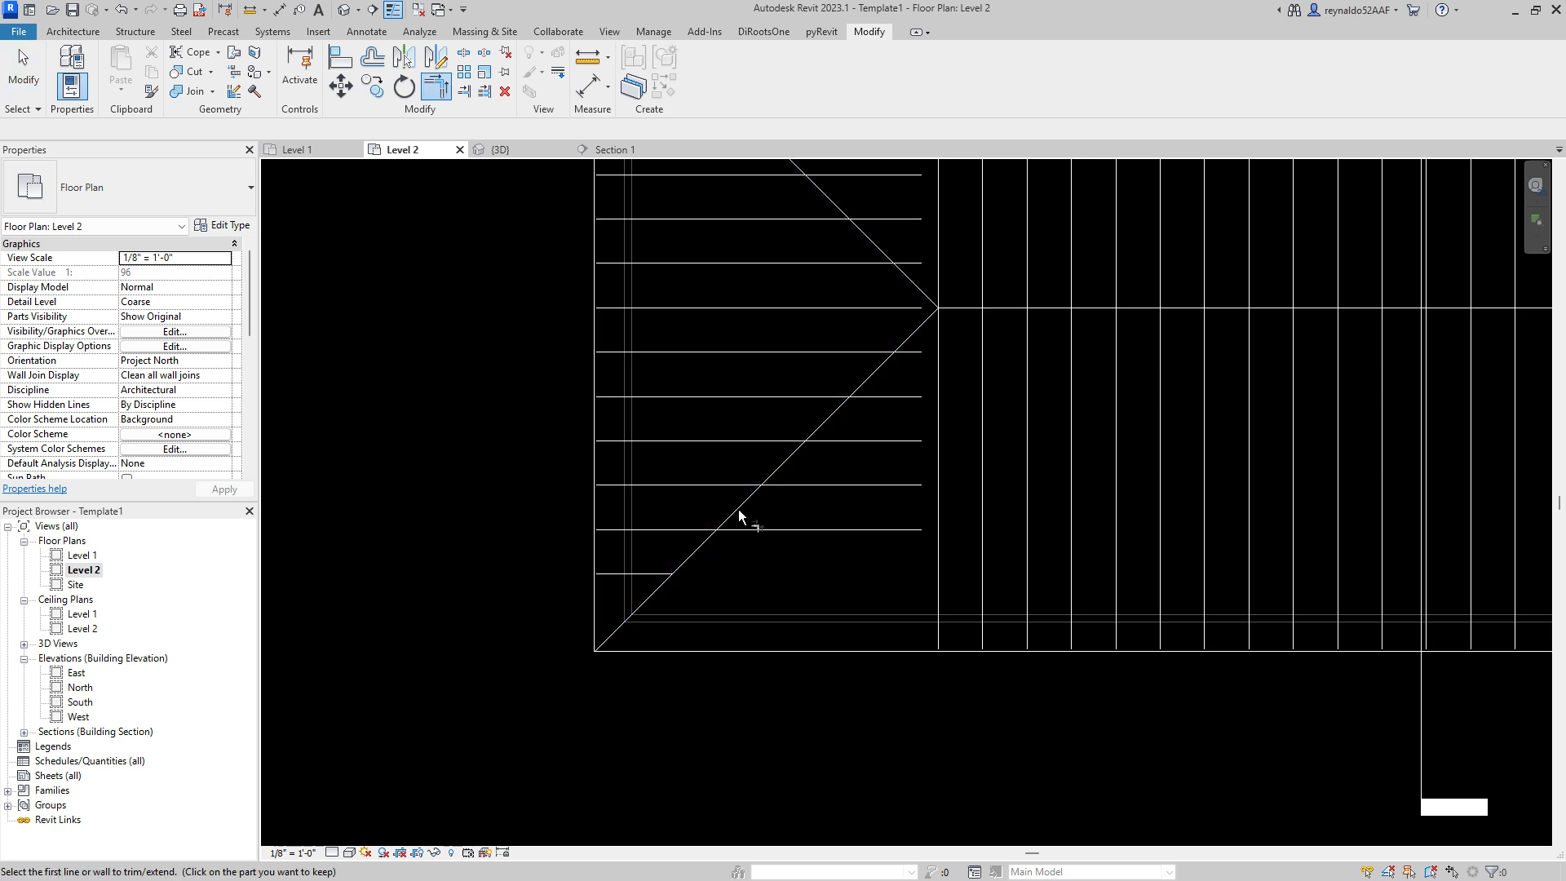
{"action": "key", "text": "Escape"}
{"action": "left_click", "coordinate": [661, 590]}
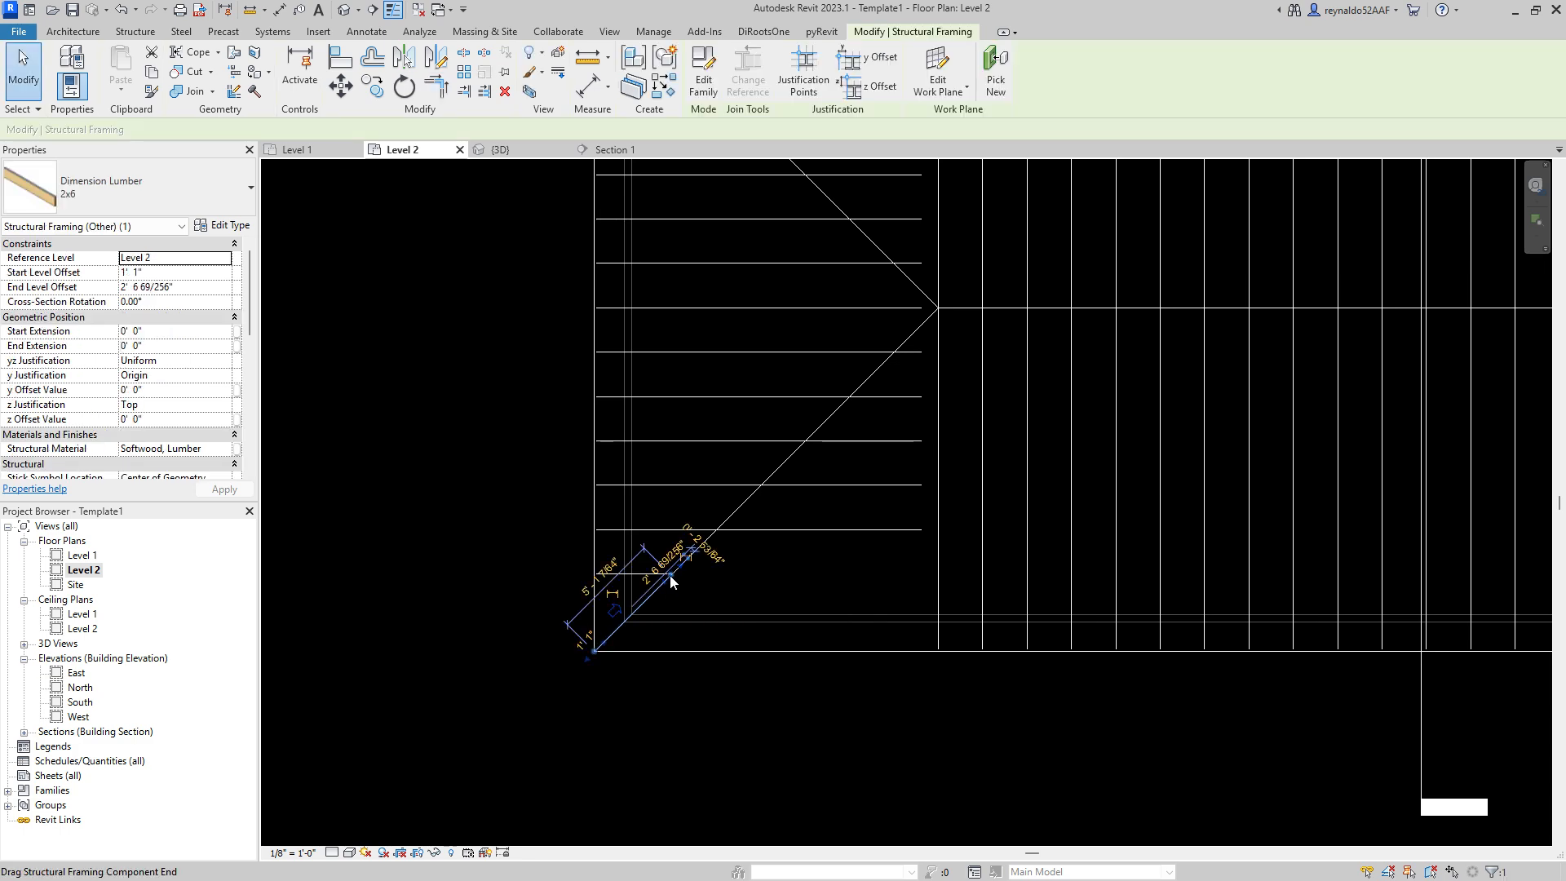
{"action": "left_click_drag", "start_coordinate": [670, 581], "coordinate": [937, 308]}
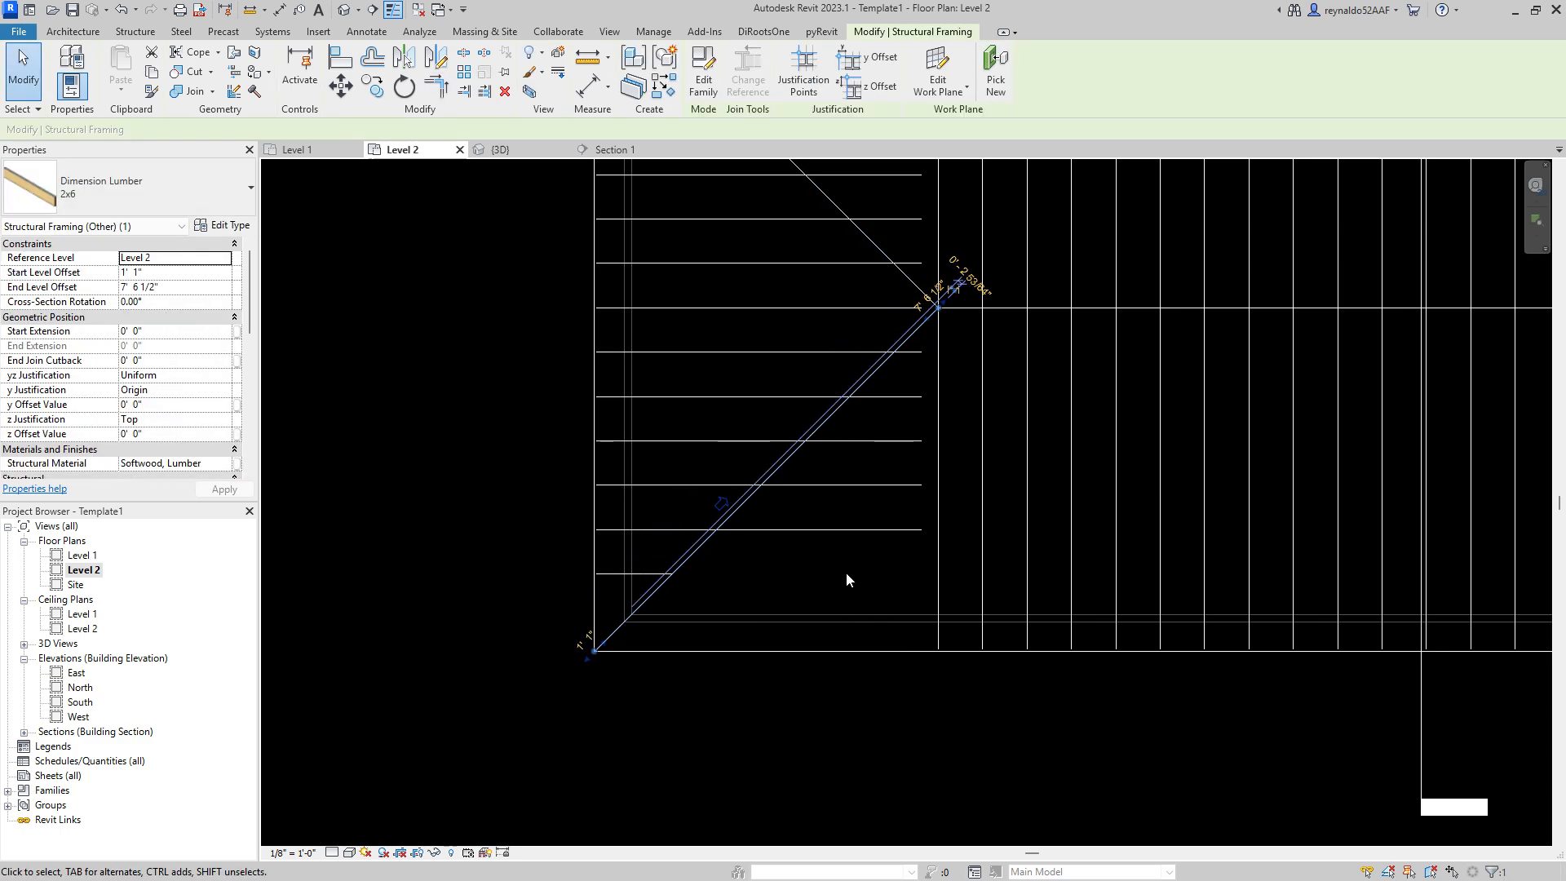
{"action": "left_click", "coordinate": [771, 589]}
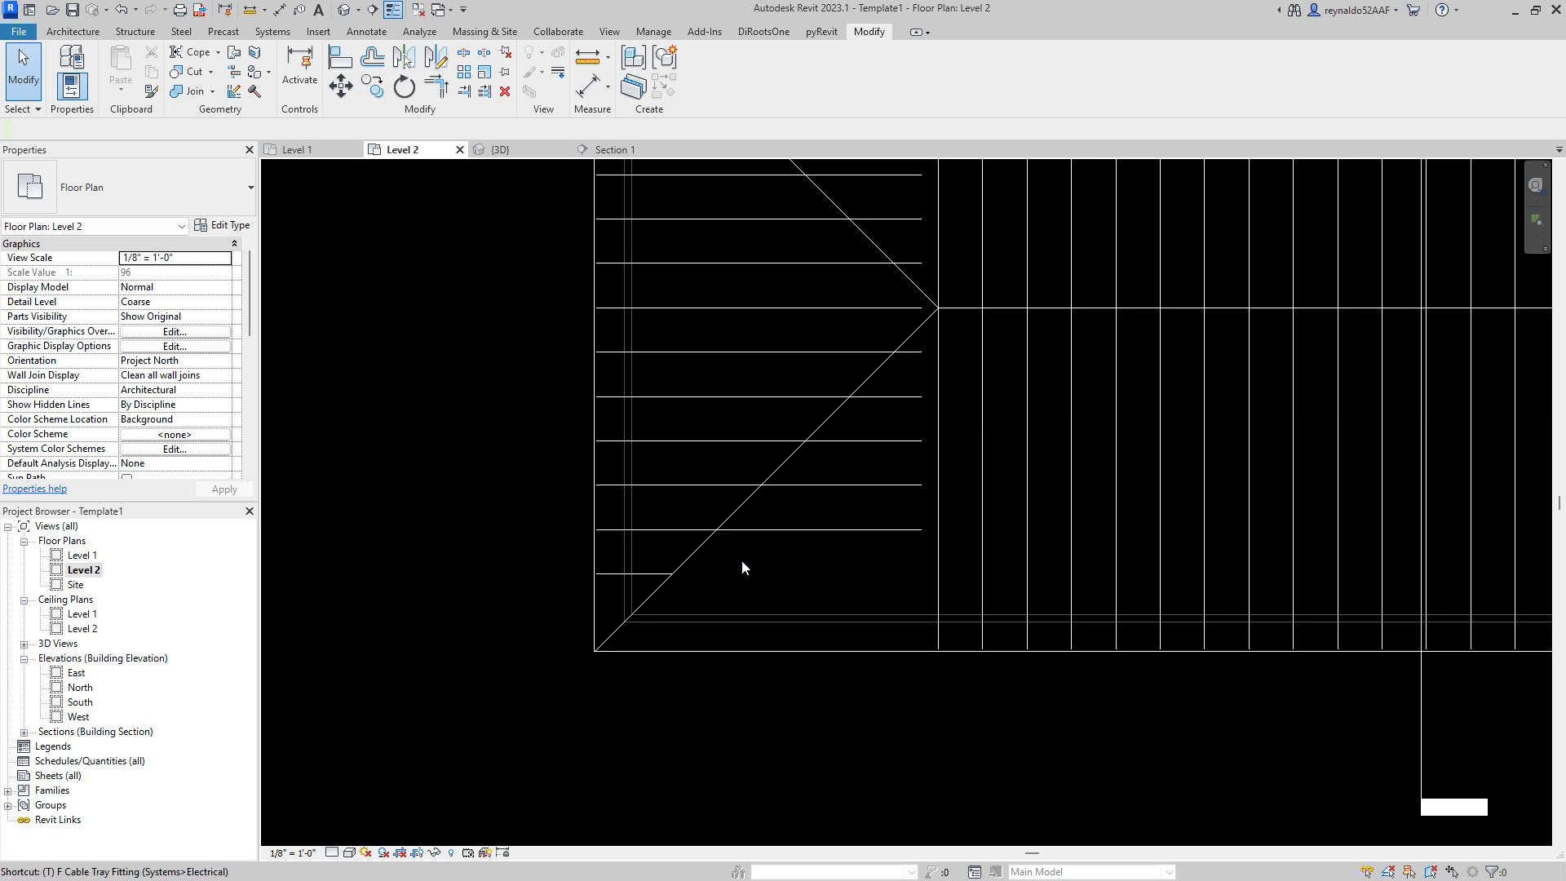
Step: Trim/Extend Multiple the hip-end rafters from the second-lowest to the one just above centre, using the lower roof slope as boundary
{"action": "key", "text": "t"}
{"action": "key", "text": "r"}
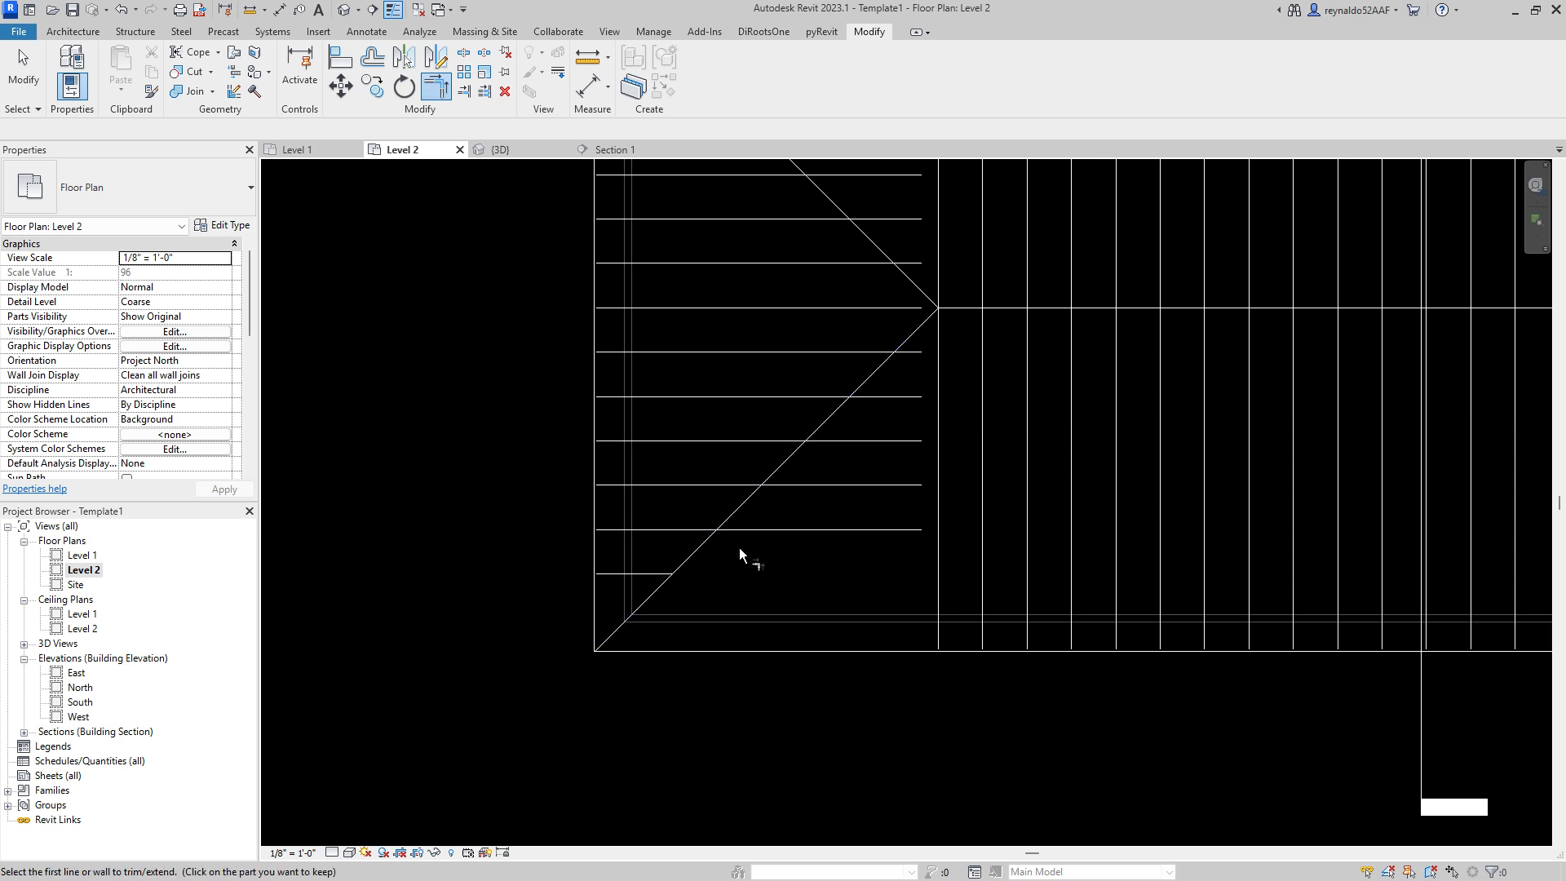
{"action": "key", "text": "Escape"}
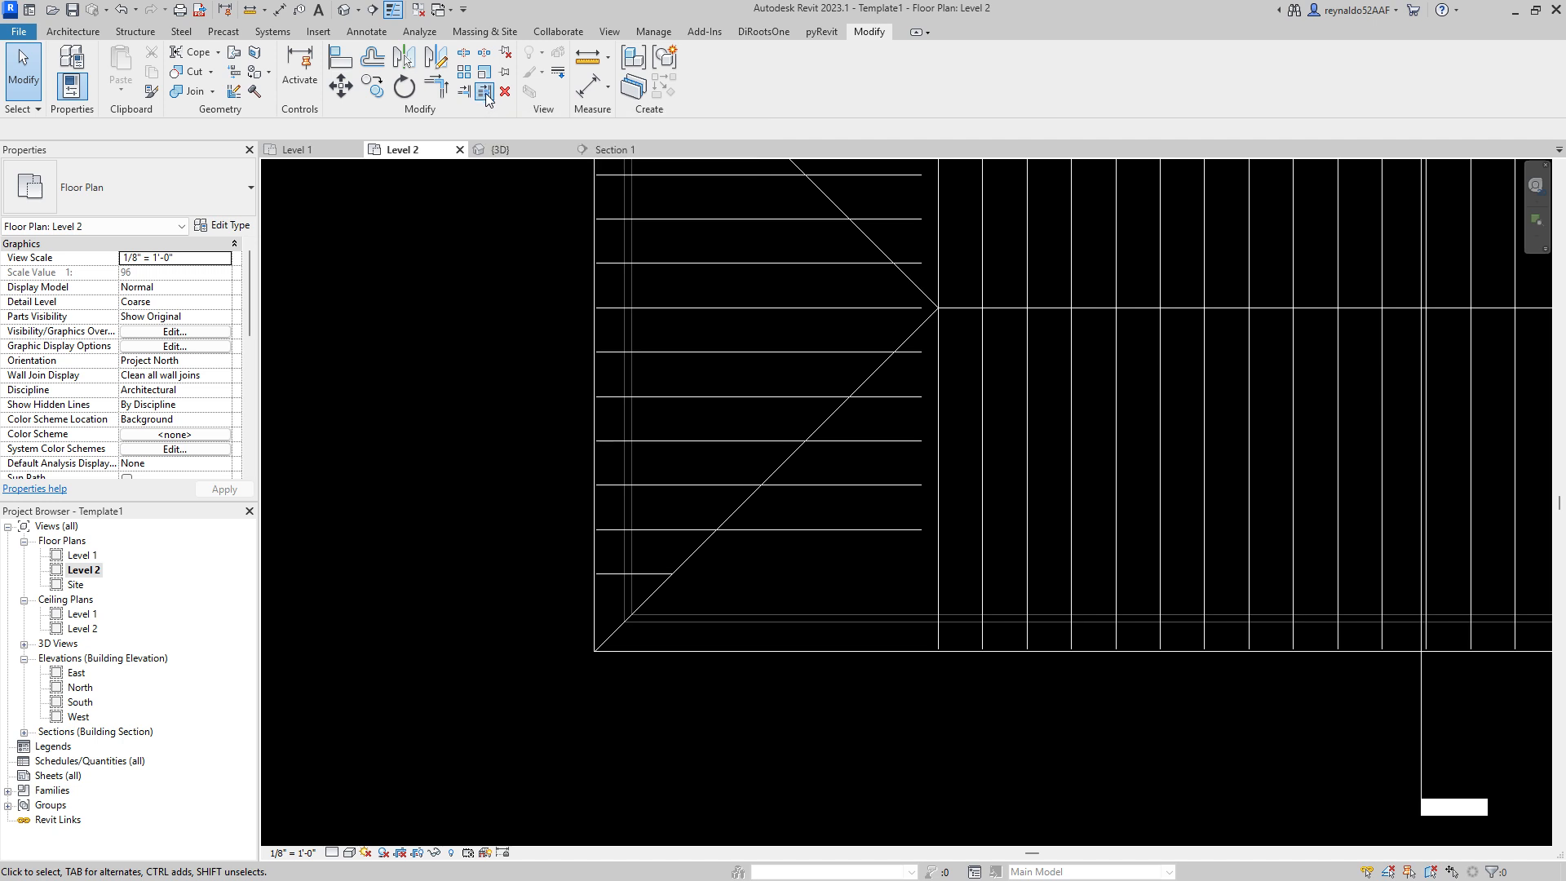
{"action": "left_click", "coordinate": [486, 94]}
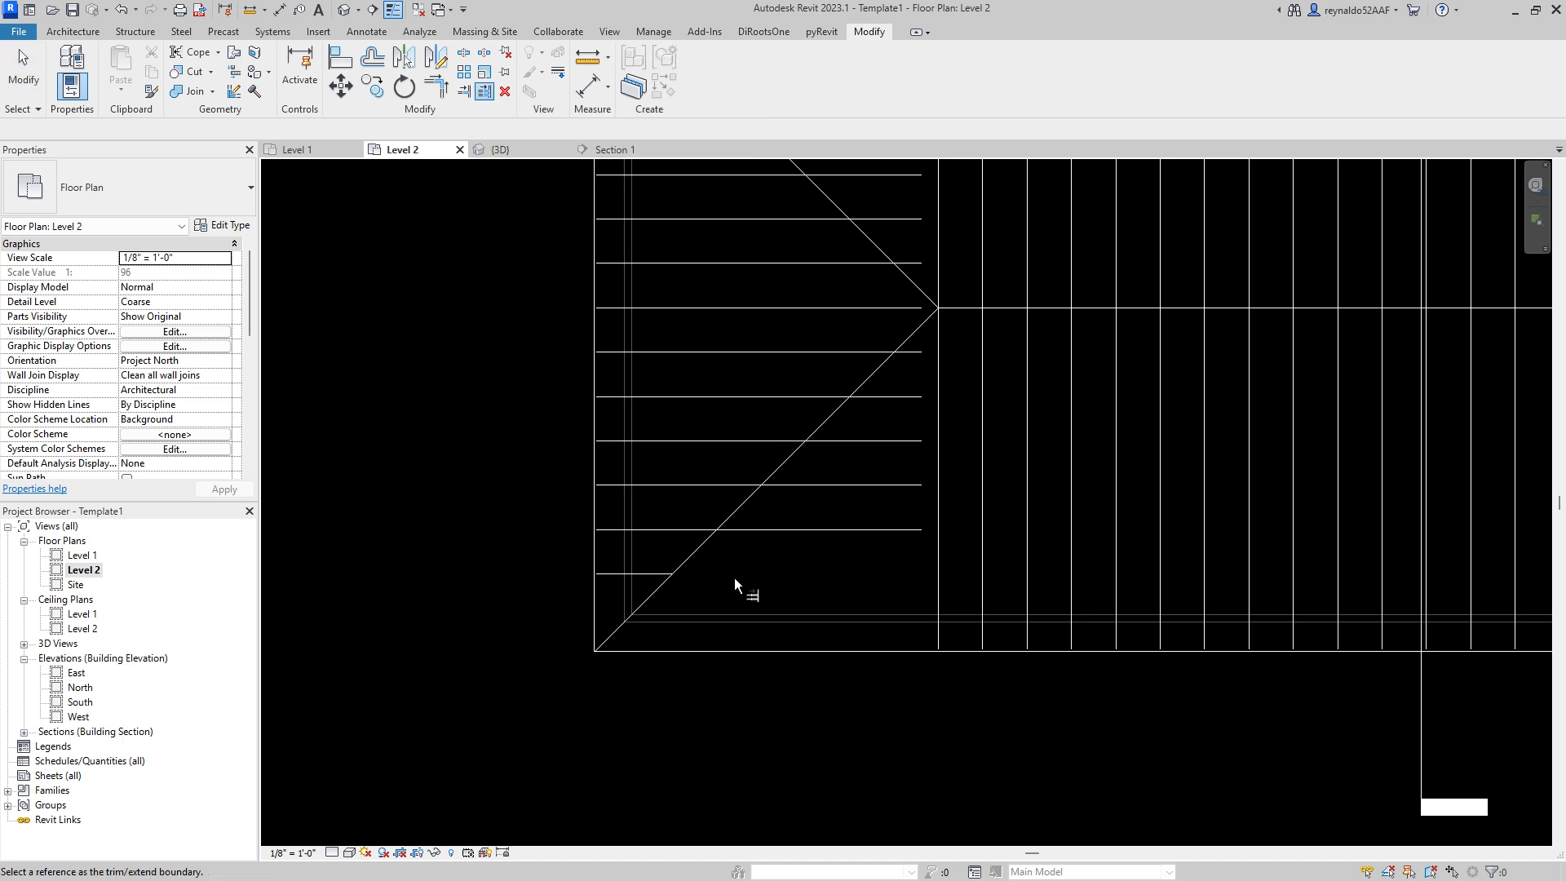
{"action": "left_click", "coordinate": [695, 551]}
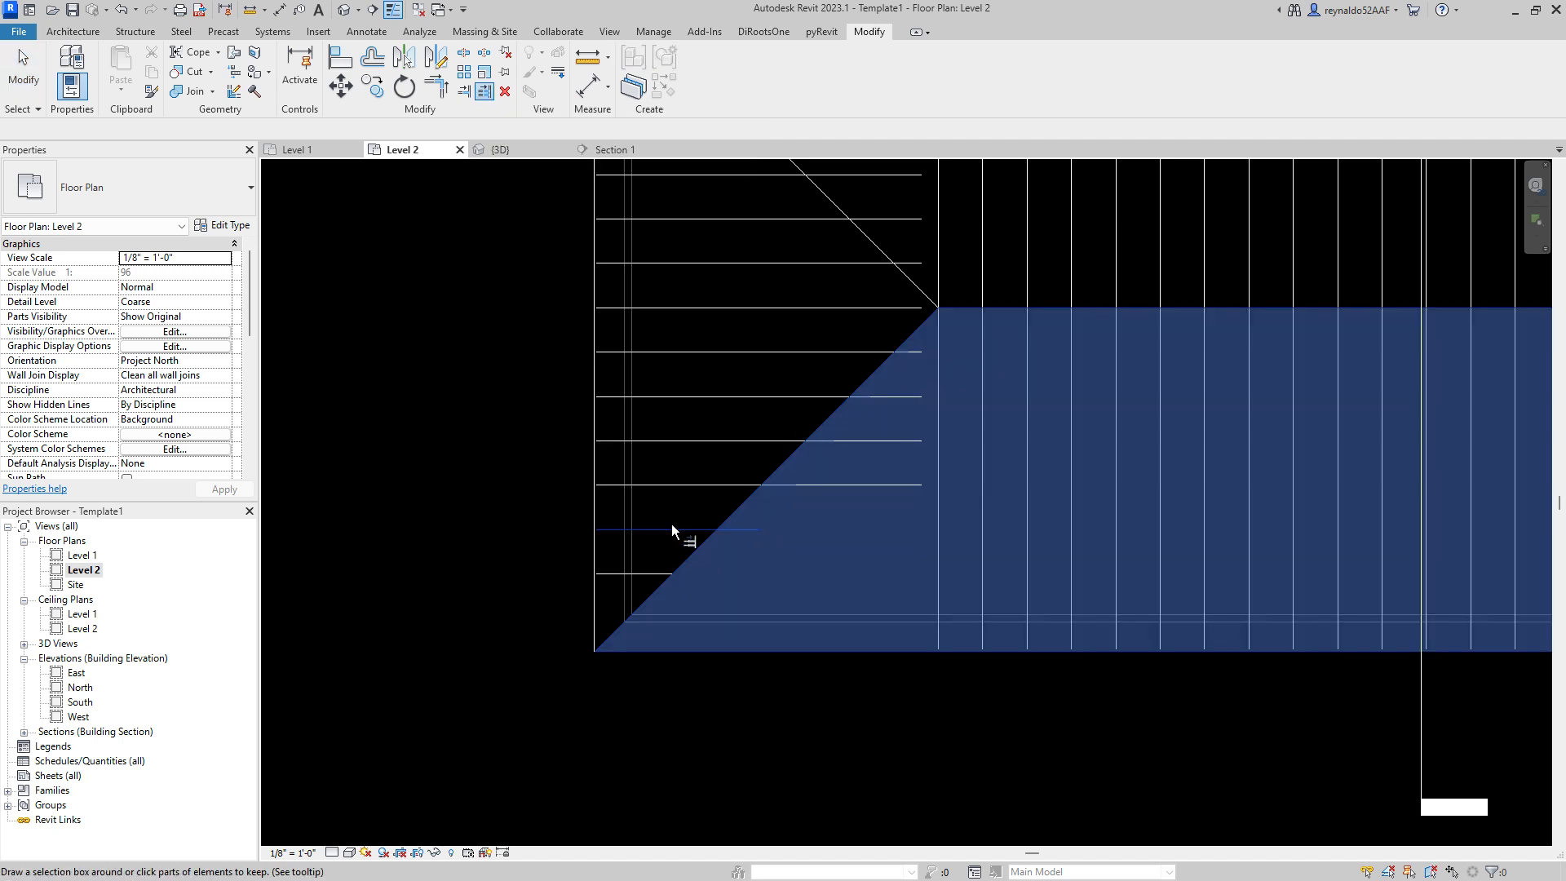
{"action": "left_click", "coordinate": [663, 487]}
{"action": "left_click", "coordinate": [701, 440]}
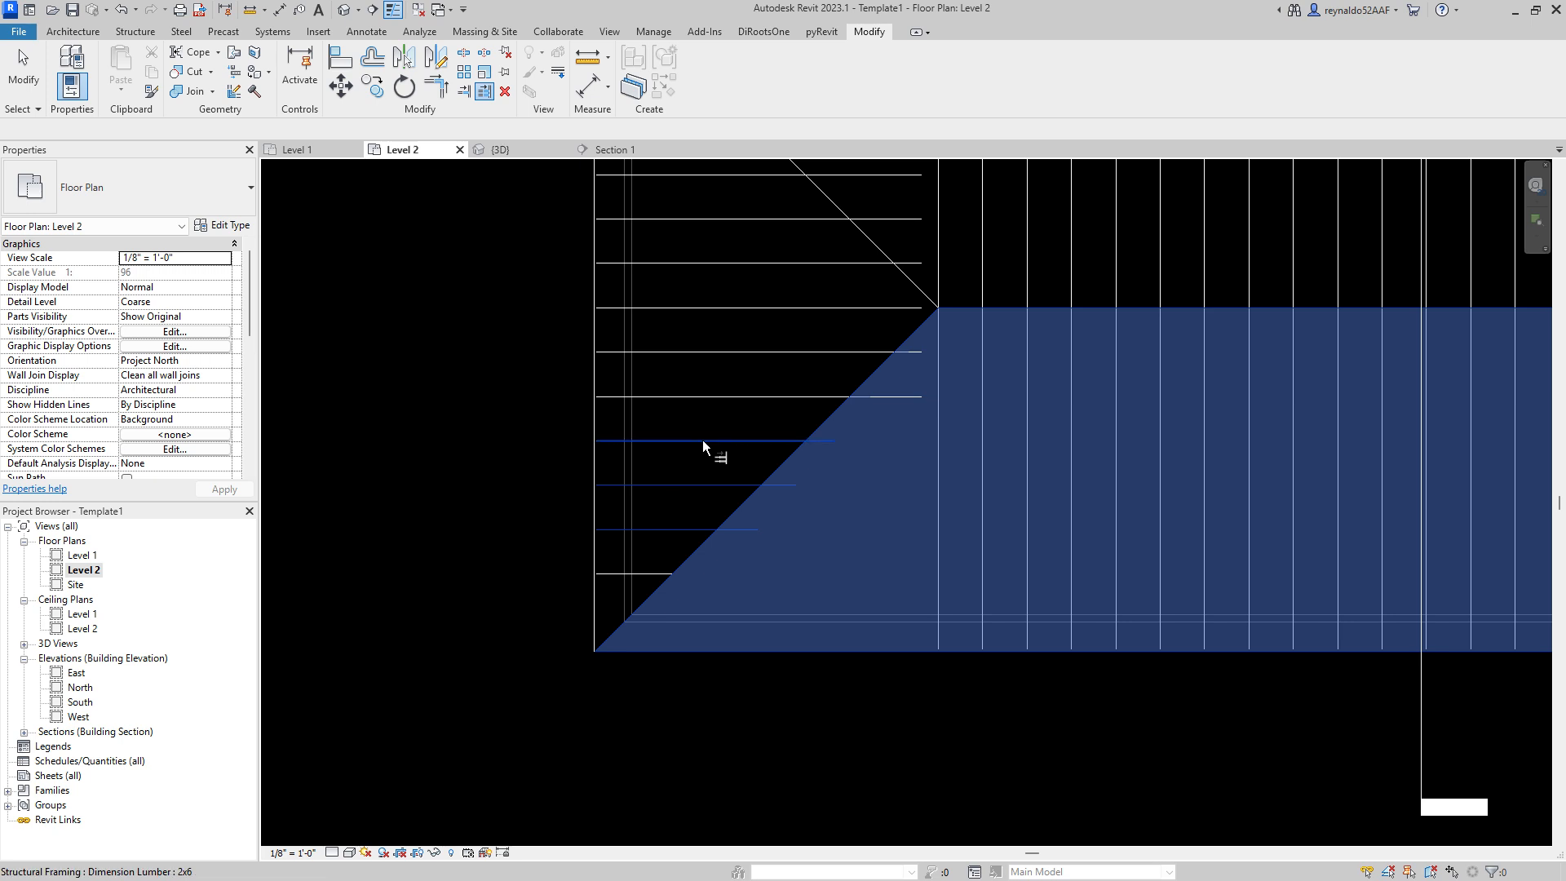
{"action": "left_click", "coordinate": [729, 396]}
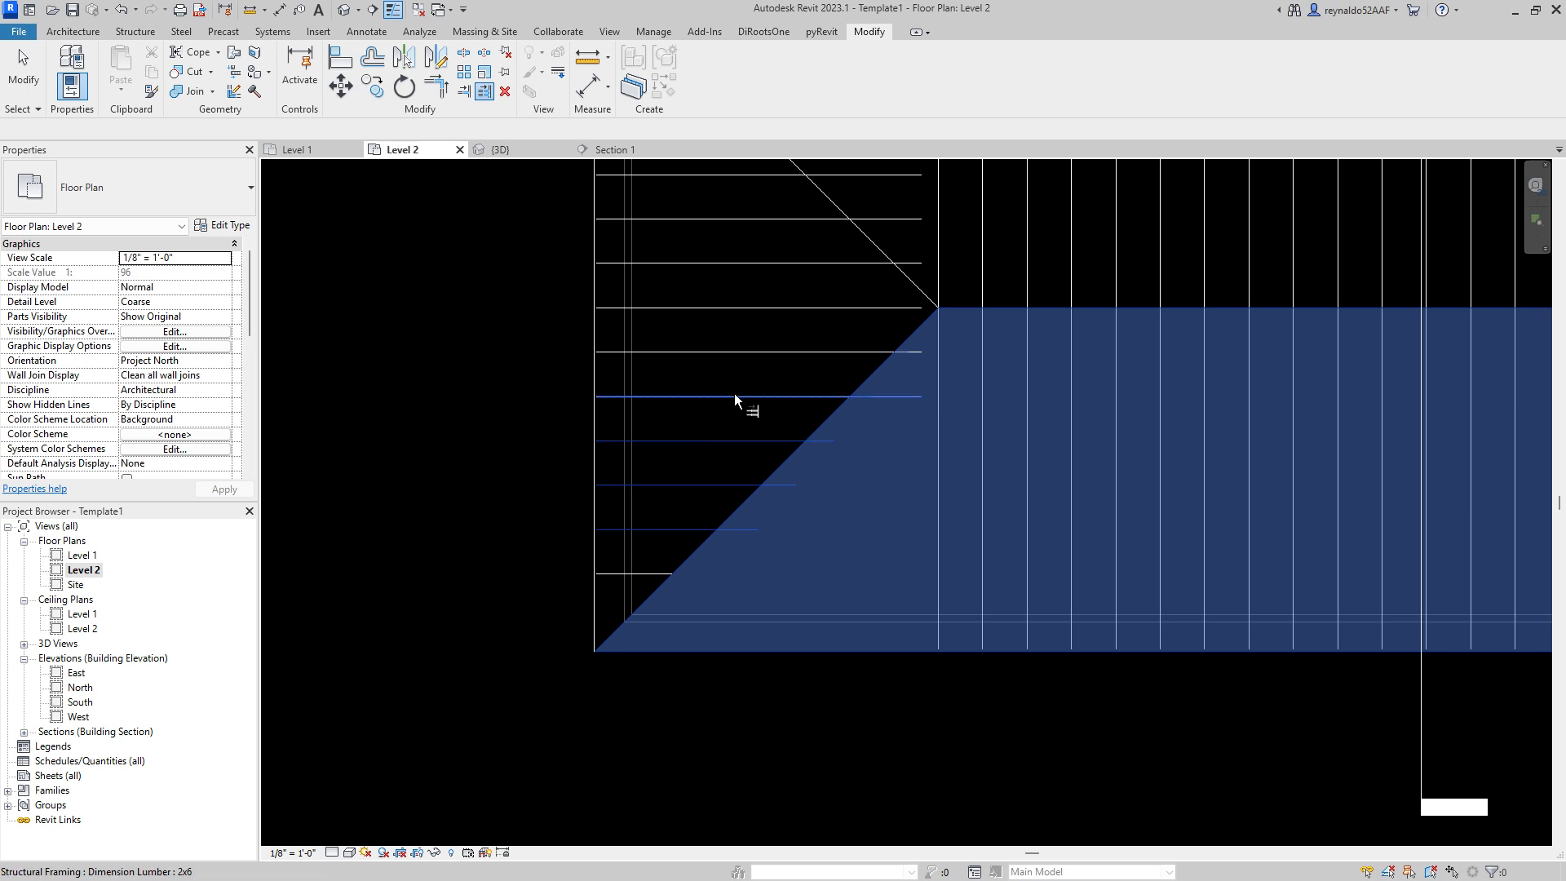
{"action": "left_click", "coordinate": [764, 357]}
{"action": "middle_click_drag", "start_coordinate": [760, 359], "coordinate": [774, 476]}
{"action": "left_click", "coordinate": [775, 424]}
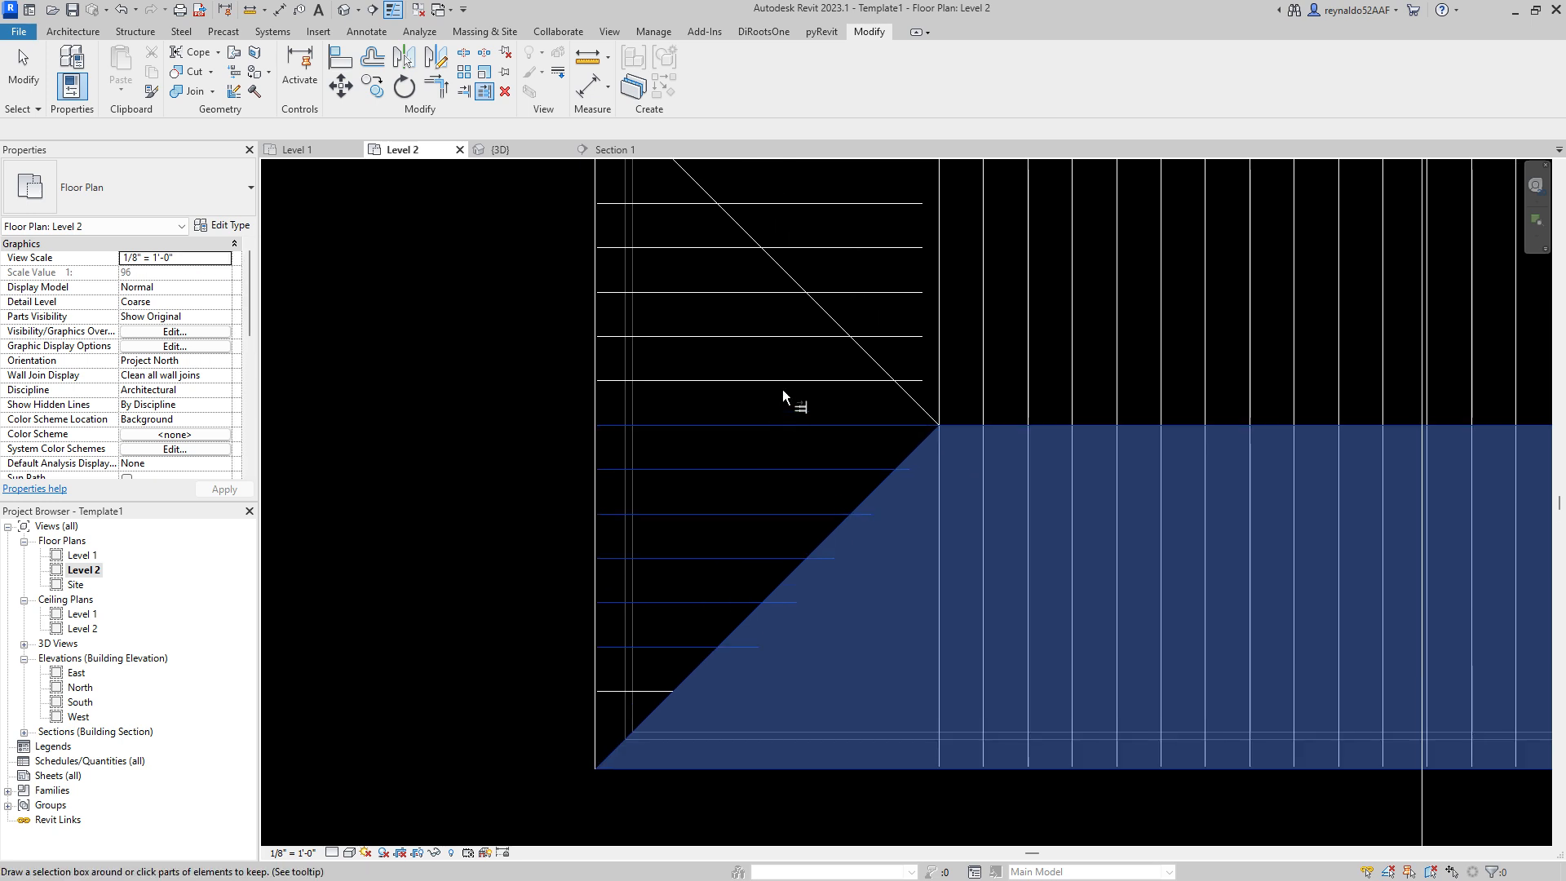
{"action": "middle_click_drag", "start_coordinate": [781, 382], "coordinate": [773, 424]}
{"action": "left_click", "coordinate": [773, 413]}
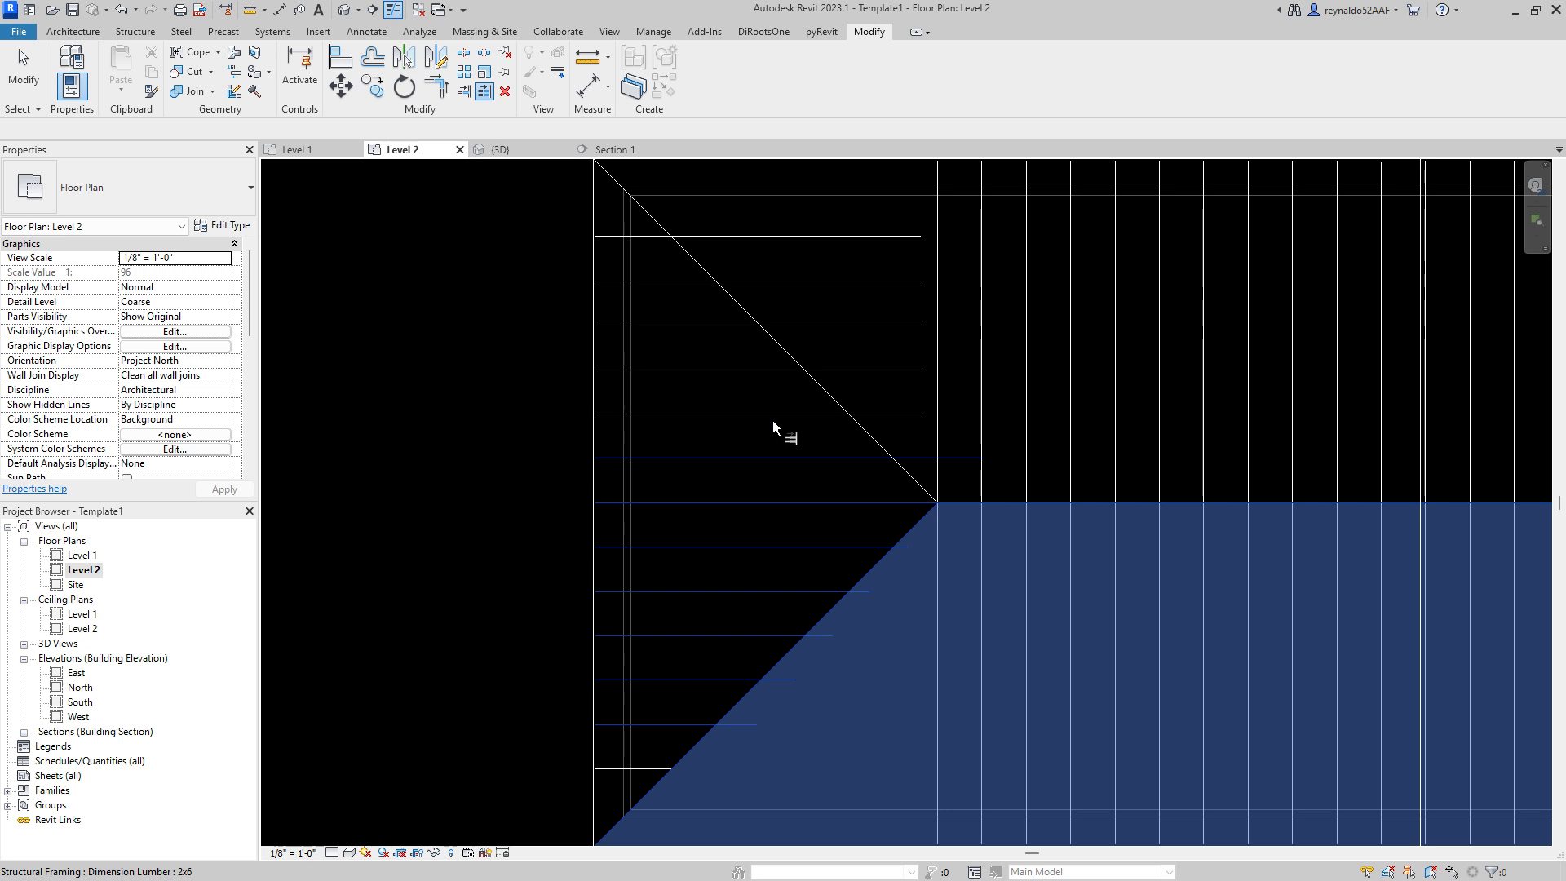
{"action": "key", "text": "Escape"}
{"action": "key", "text": "Escape"}
Step: Try to trim the second and third rafters above the central one using the hip-end roof slope as the Trim/Extend Multiple boundary
{"action": "scroll", "coordinate": [801, 429], "scroll_direction": "up", "scroll_amount": 1}
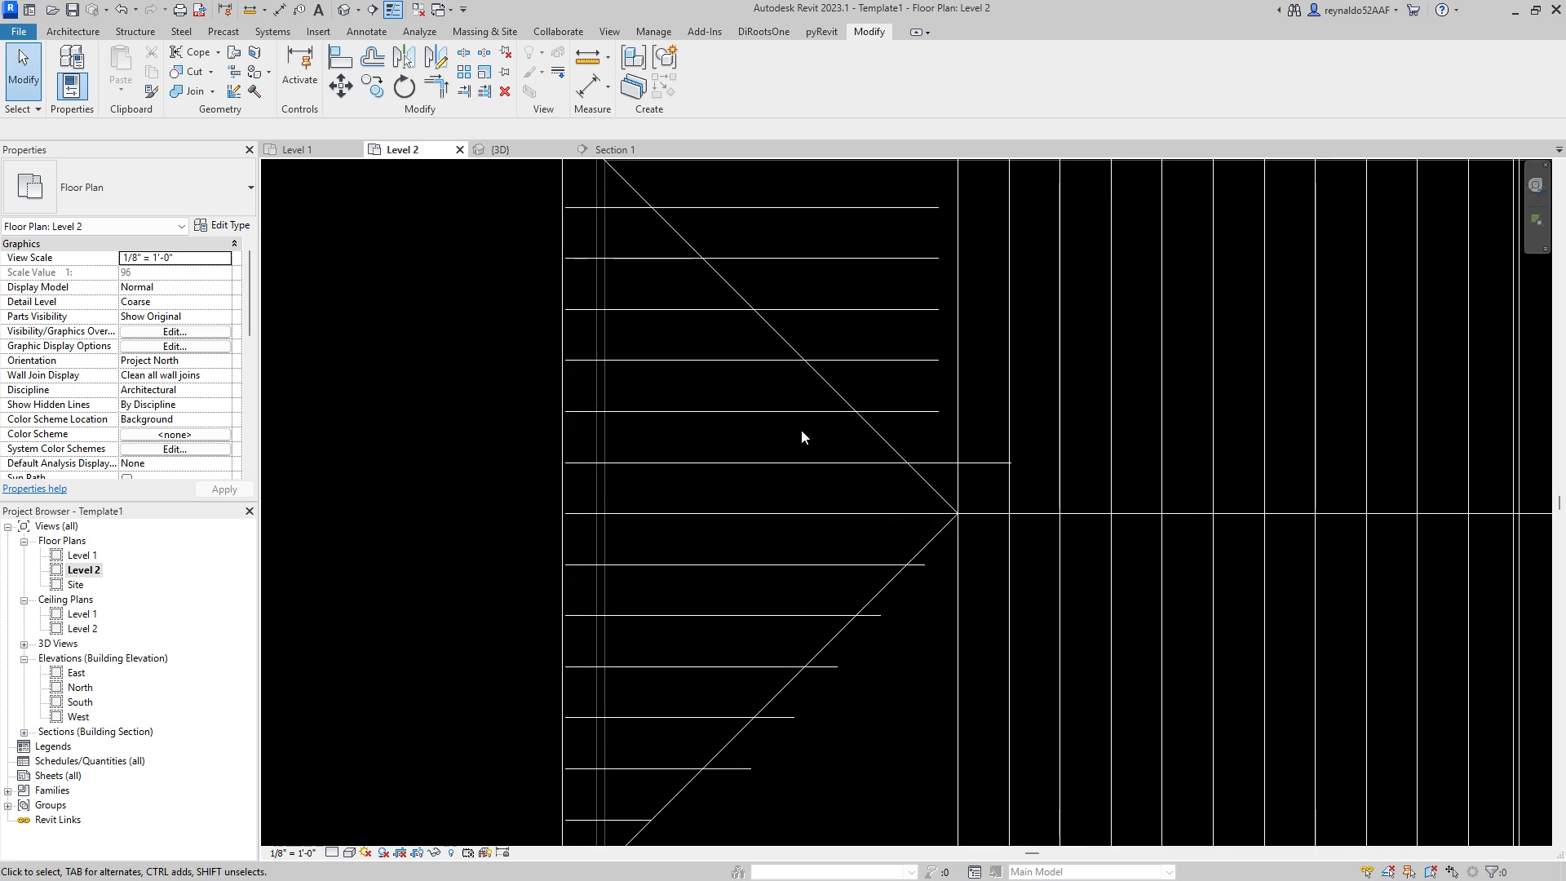
{"action": "key", "text": "t"}
{"action": "key", "text": "r"}
{"action": "key", "text": "Escape"}
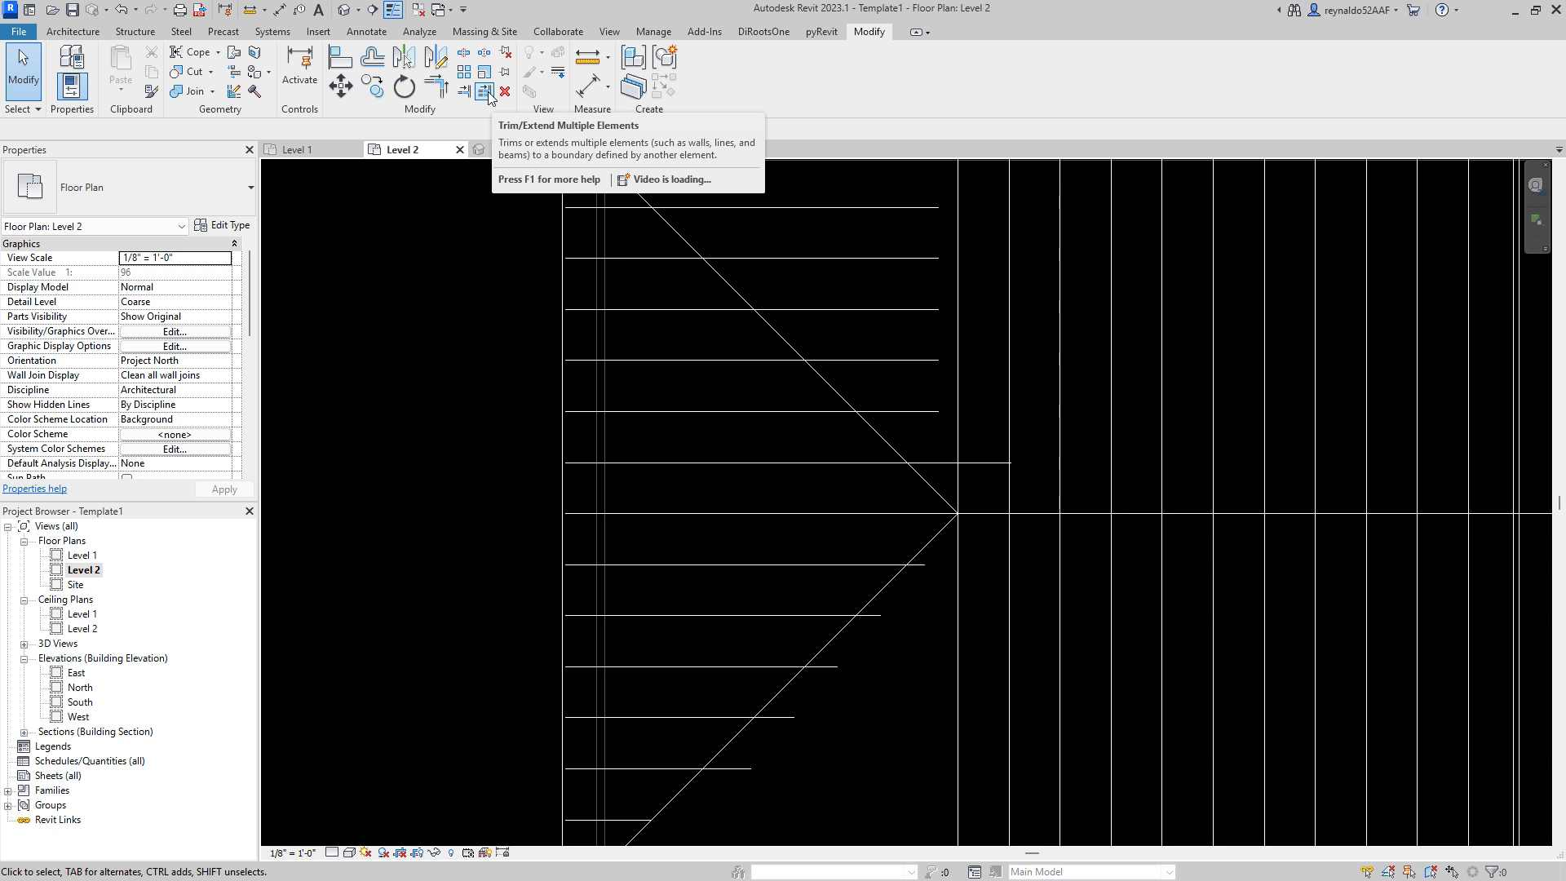
{"action": "left_click", "coordinate": [486, 91]}
{"action": "left_click", "coordinate": [889, 450]}
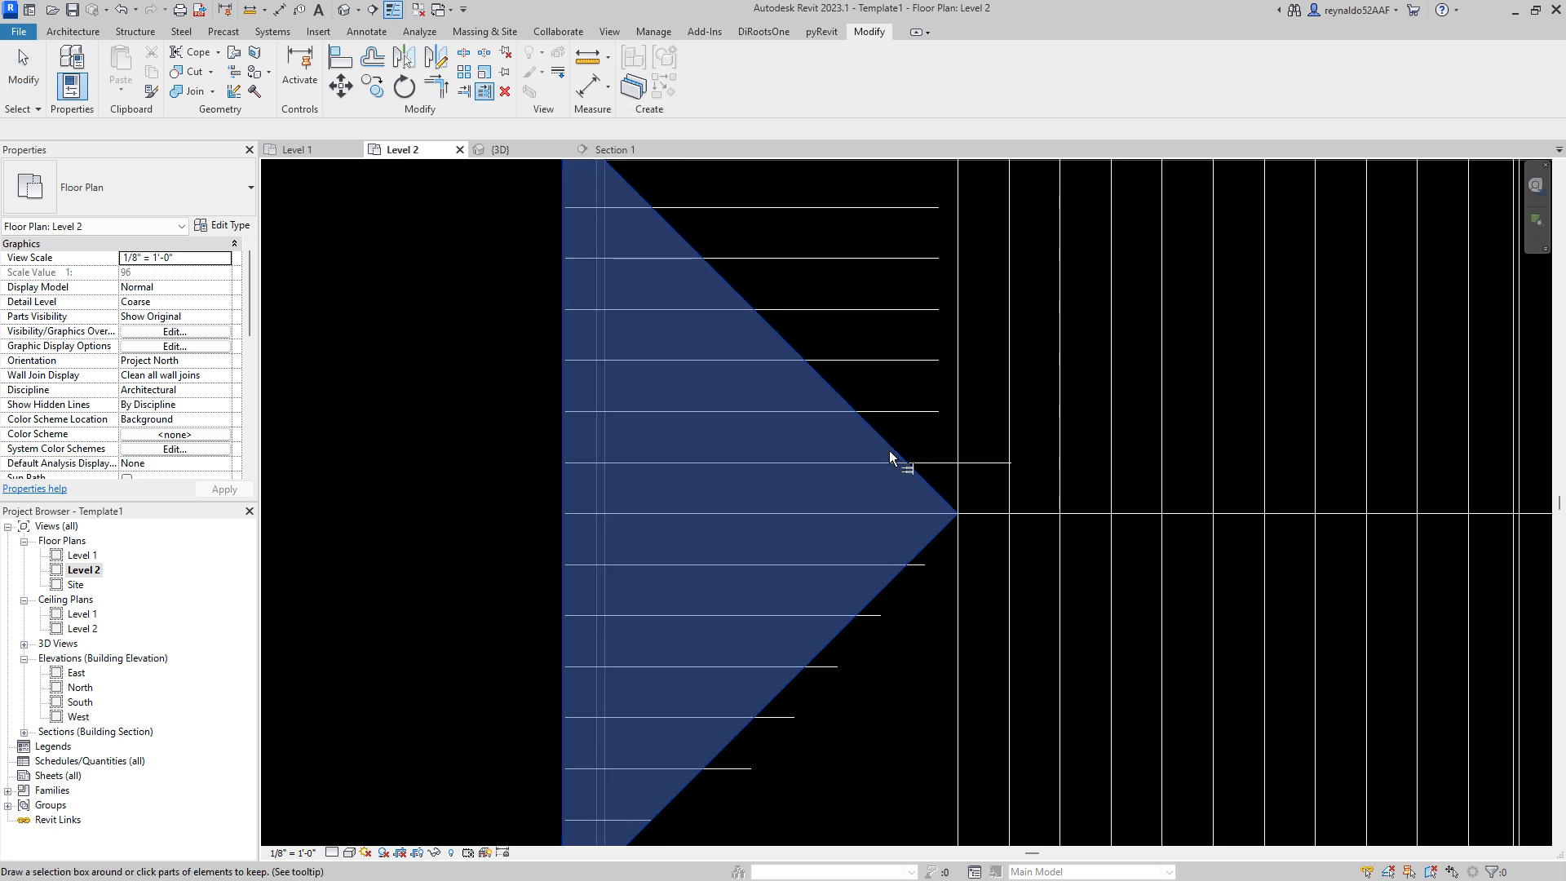
{"action": "left_click", "coordinate": [809, 414]}
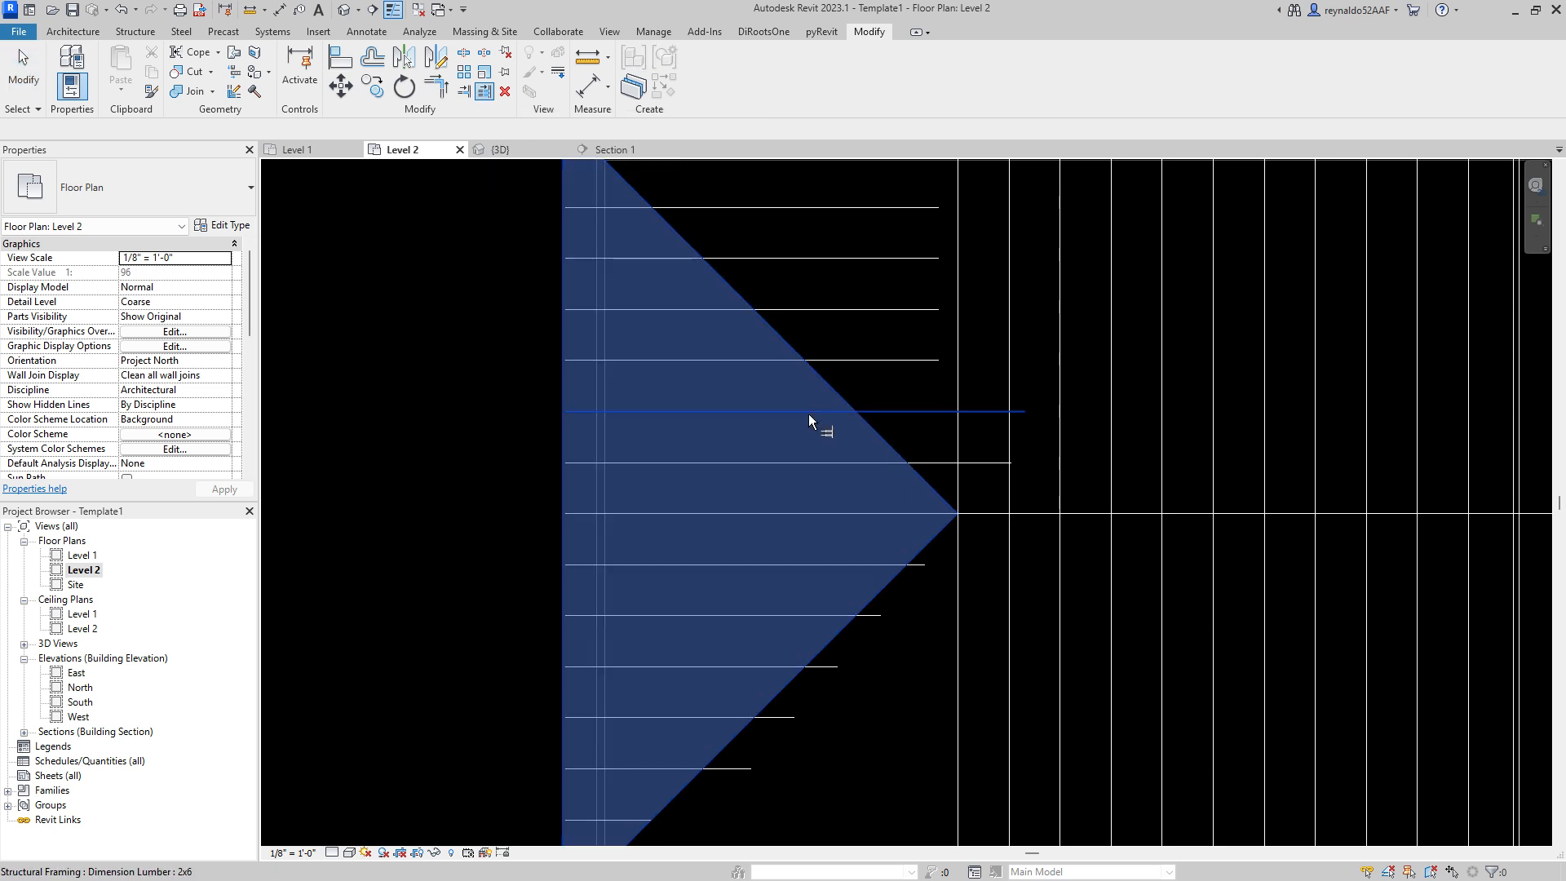
{"action": "left_click", "coordinate": [758, 358]}
{"action": "key", "text": "Escape"}
Step: Shorten the second and third rafters above the central hip-end rafter so they end on the upper hip beam
{"action": "left_click", "coordinate": [1012, 413]}
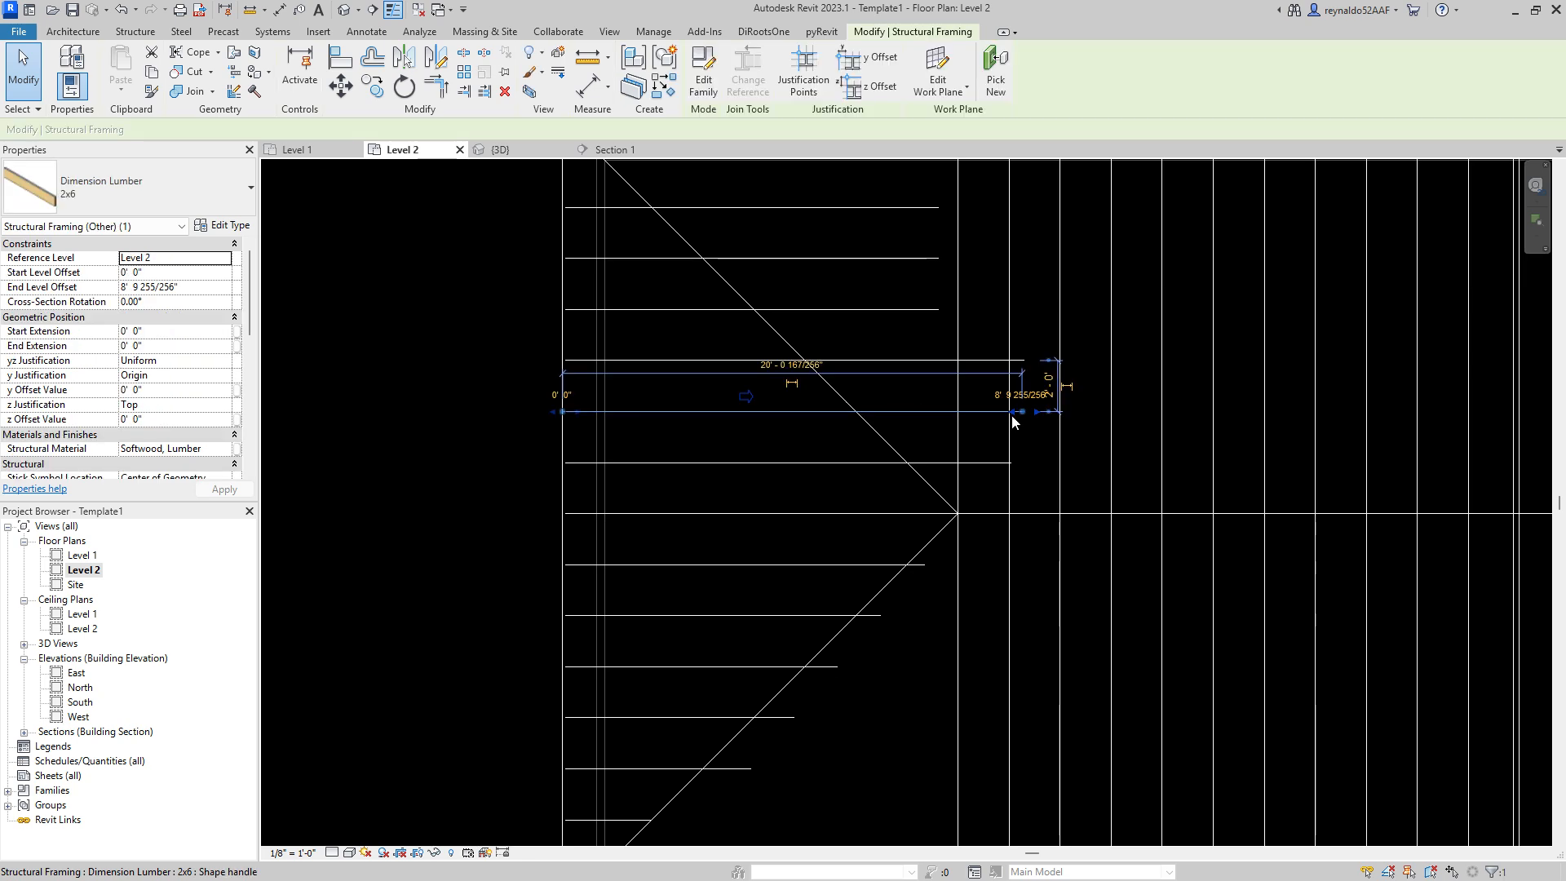
{"action": "left_click_drag", "start_coordinate": [1015, 413], "coordinate": [875, 410]}
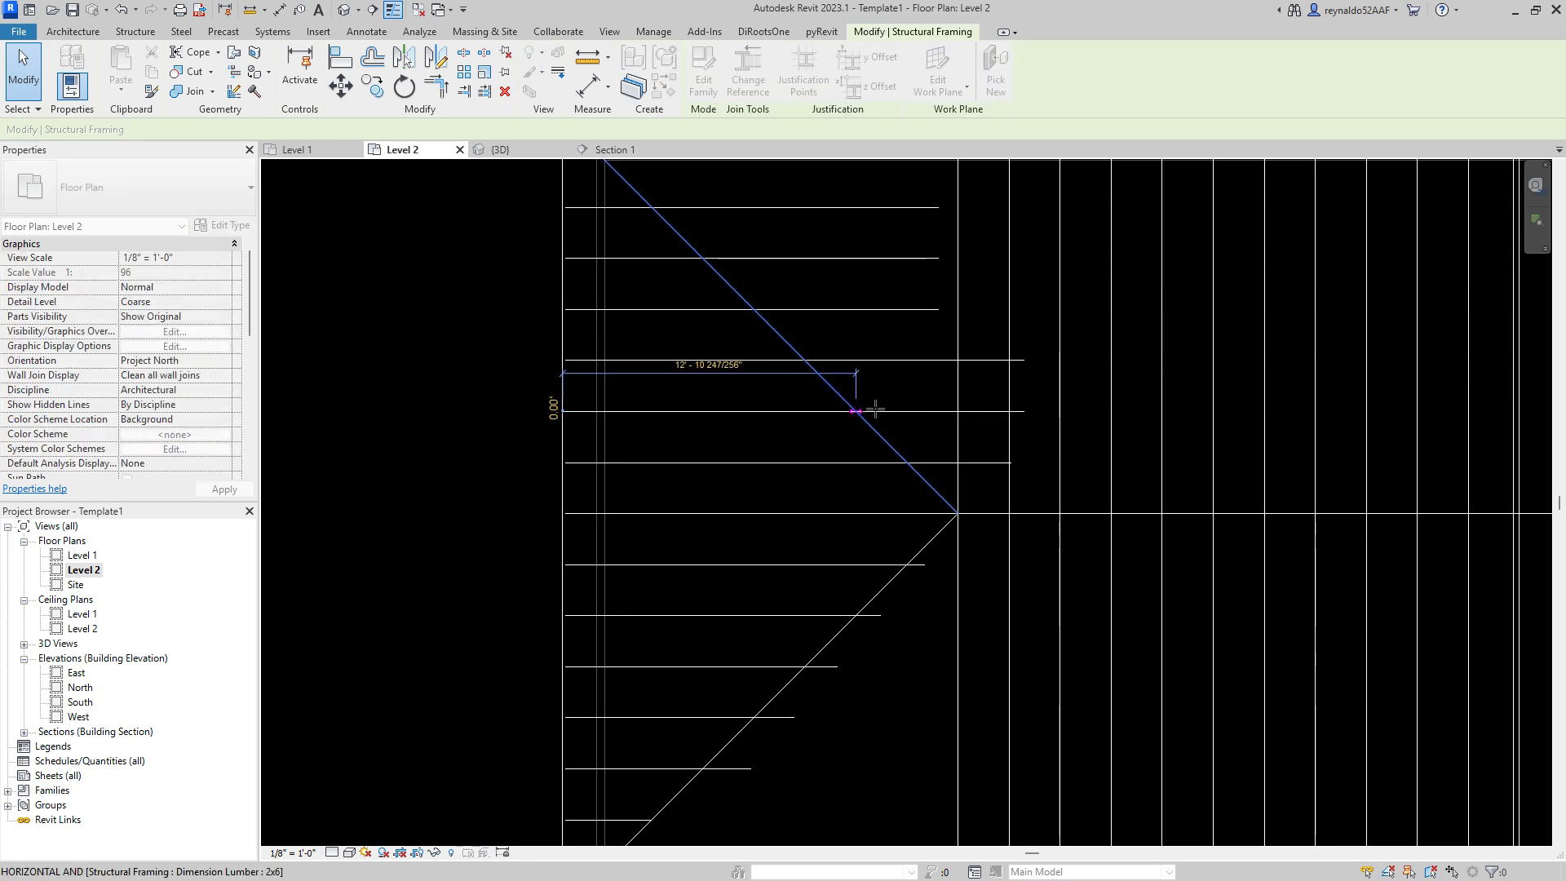
{"action": "key", "text": "Escape"}
{"action": "left_click", "coordinate": [928, 360]}
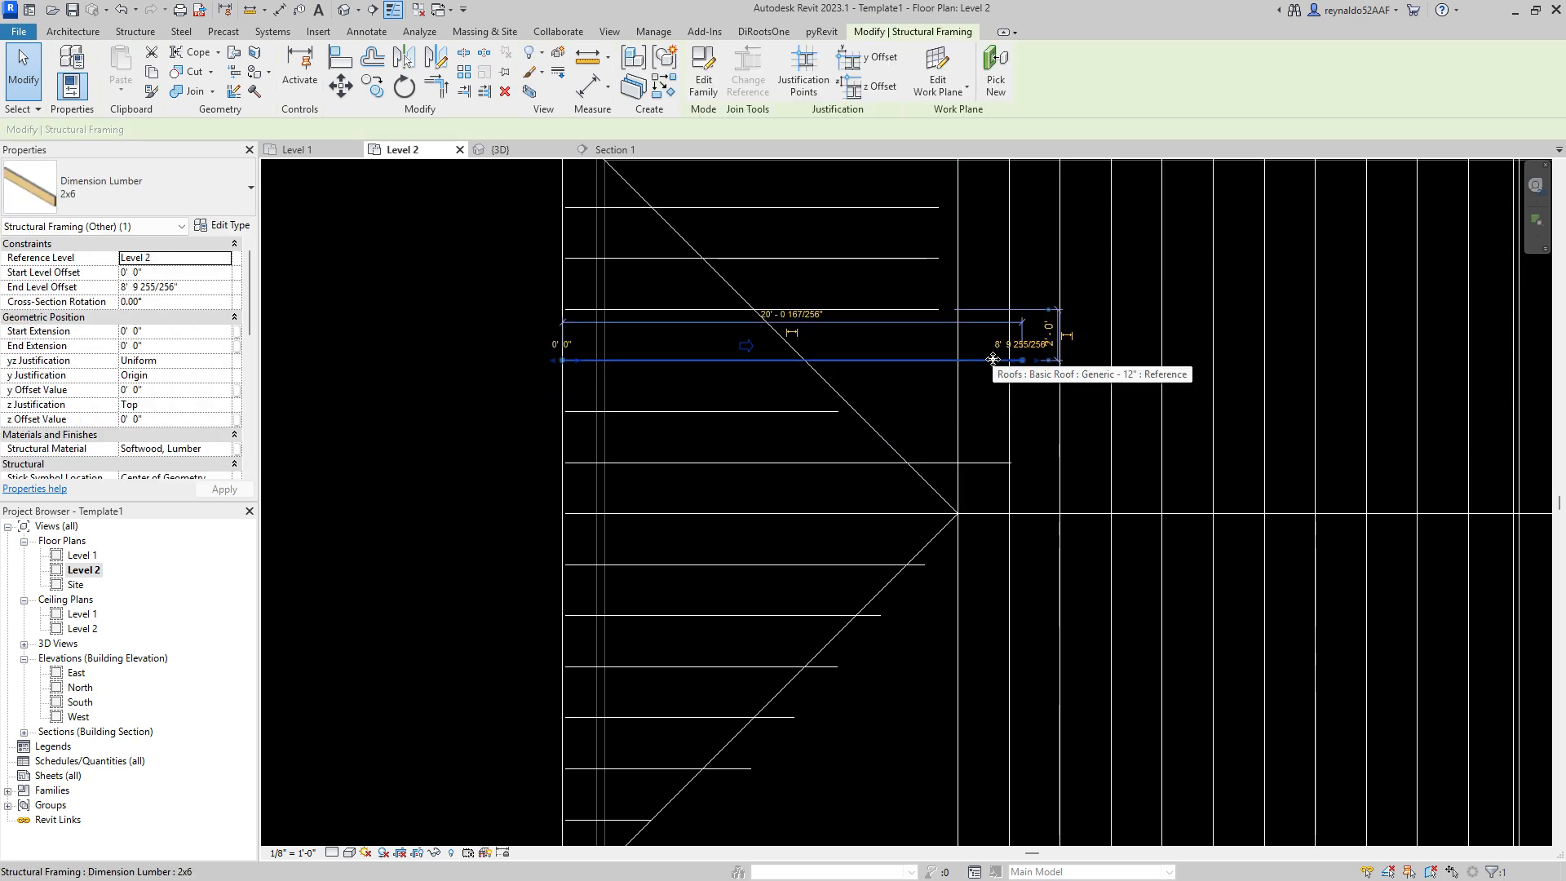
{"action": "left_click_drag", "start_coordinate": [1022, 364], "coordinate": [804, 360]}
{"action": "key", "text": "Escape"}
Step: Shorten the three uppermost hip-end rafters so that each one ends on the upper hip beam
{"action": "left_click", "coordinate": [891, 316]}
{"action": "left_click_drag", "start_coordinate": [940, 310], "coordinate": [760, 310]}
{"action": "middle_click_drag", "start_coordinate": [866, 286], "coordinate": [890, 424]}
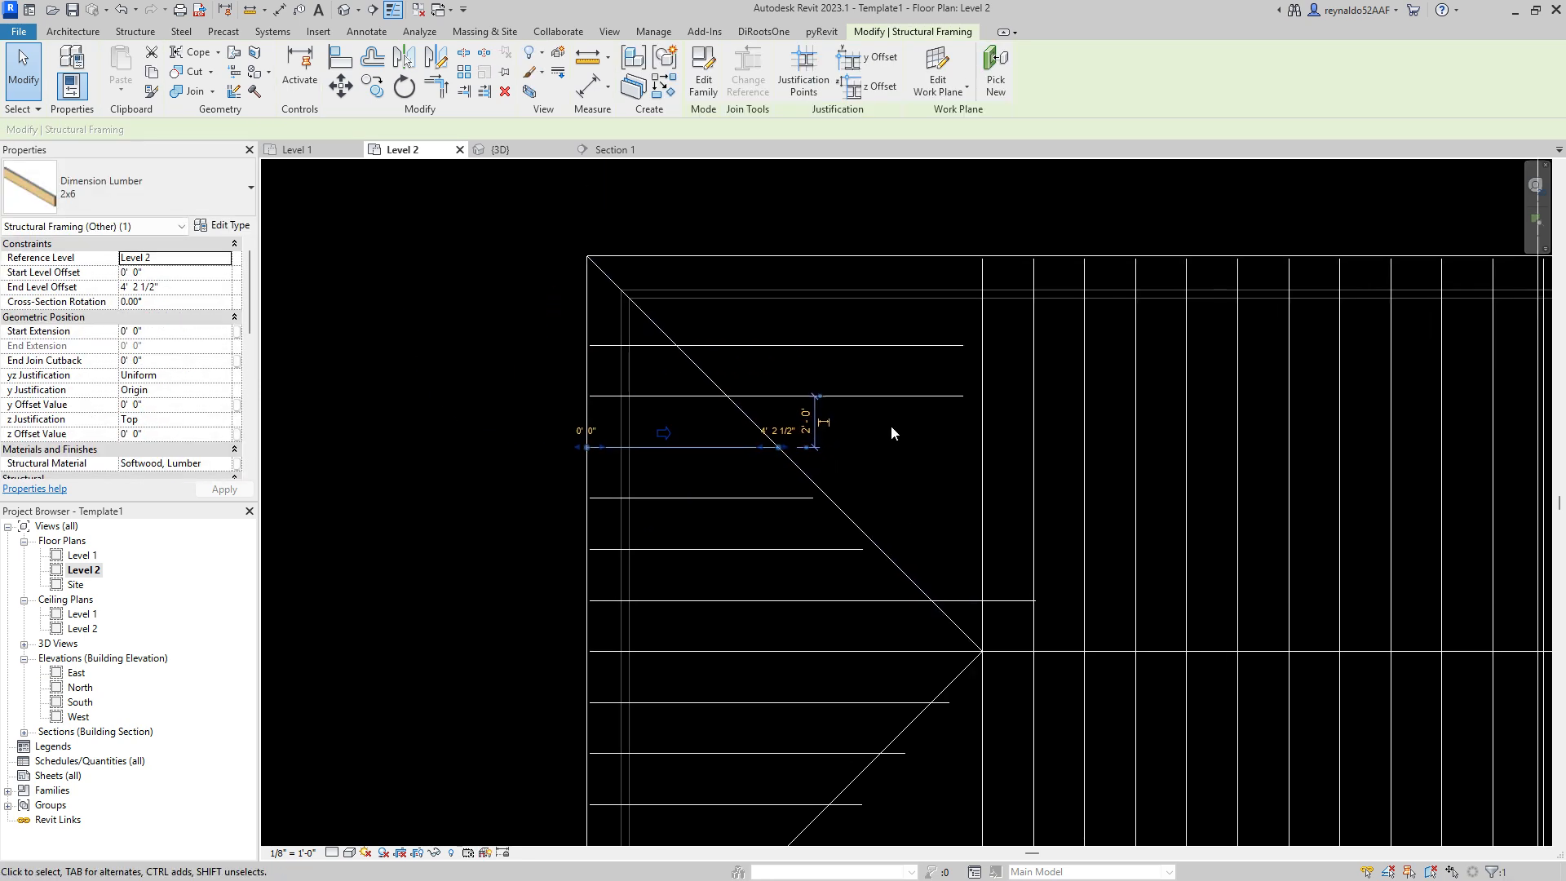
{"action": "key", "text": "Escape"}
{"action": "left_click", "coordinate": [897, 399]}
{"action": "left_click_drag", "start_coordinate": [958, 400], "coordinate": [727, 398]}
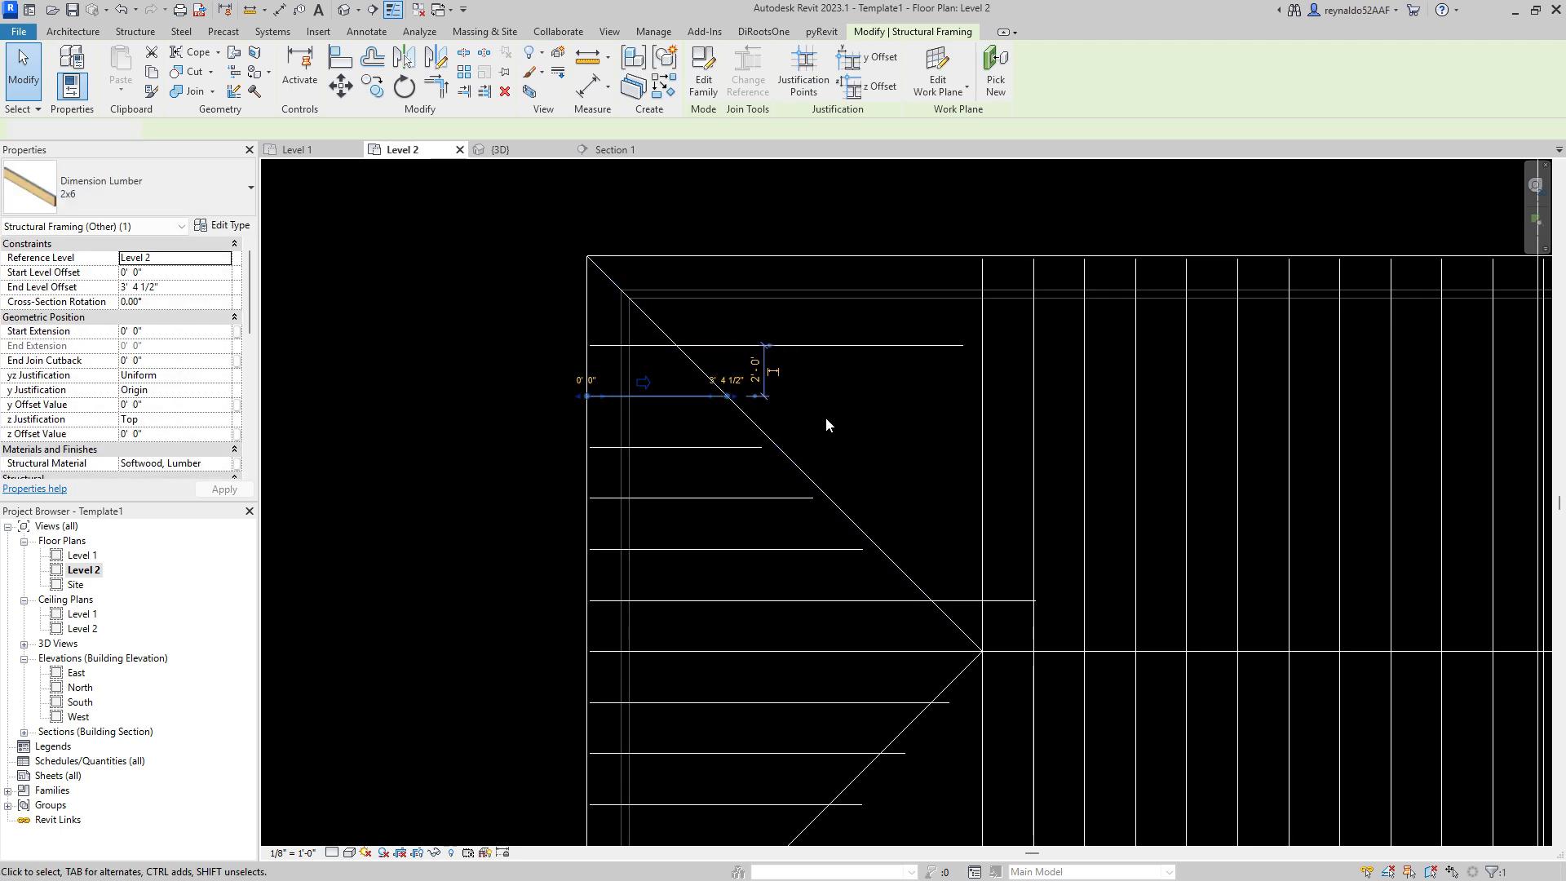
{"action": "key", "text": "Escape"}
{"action": "left_click", "coordinate": [898, 346]}
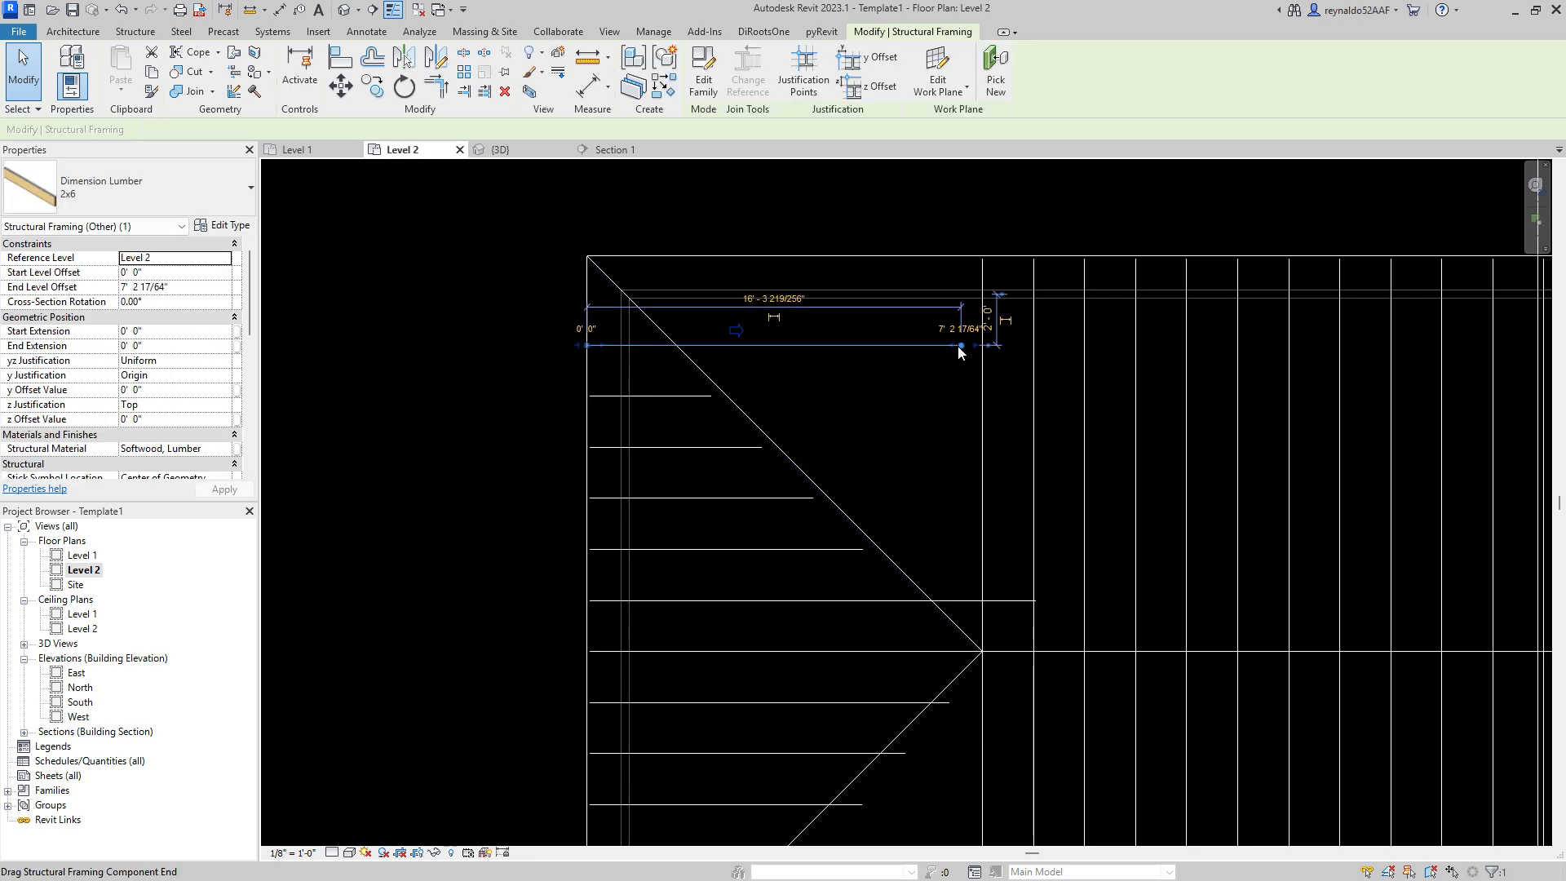
{"action": "left_click_drag", "start_coordinate": [956, 347], "coordinate": [683, 351]}
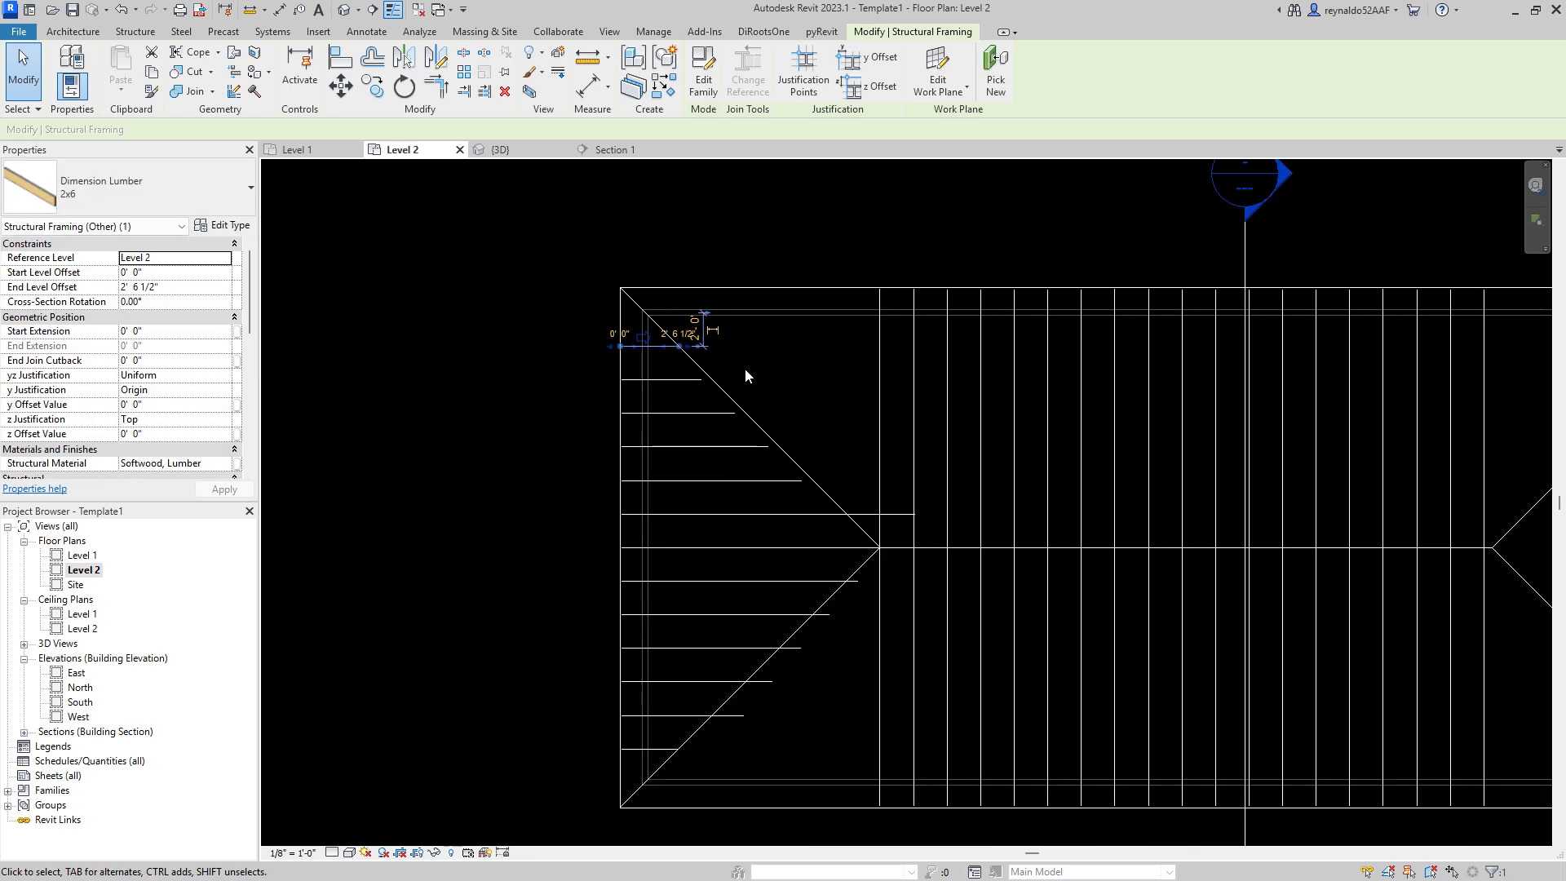
Step: Shorten the first rafter above the central hip-end rafter so it ends on the upper hip beam
{"action": "scroll", "coordinate": [864, 516], "scroll_direction": "up", "scroll_amount": 2}
{"action": "left_click", "coordinate": [859, 496]}
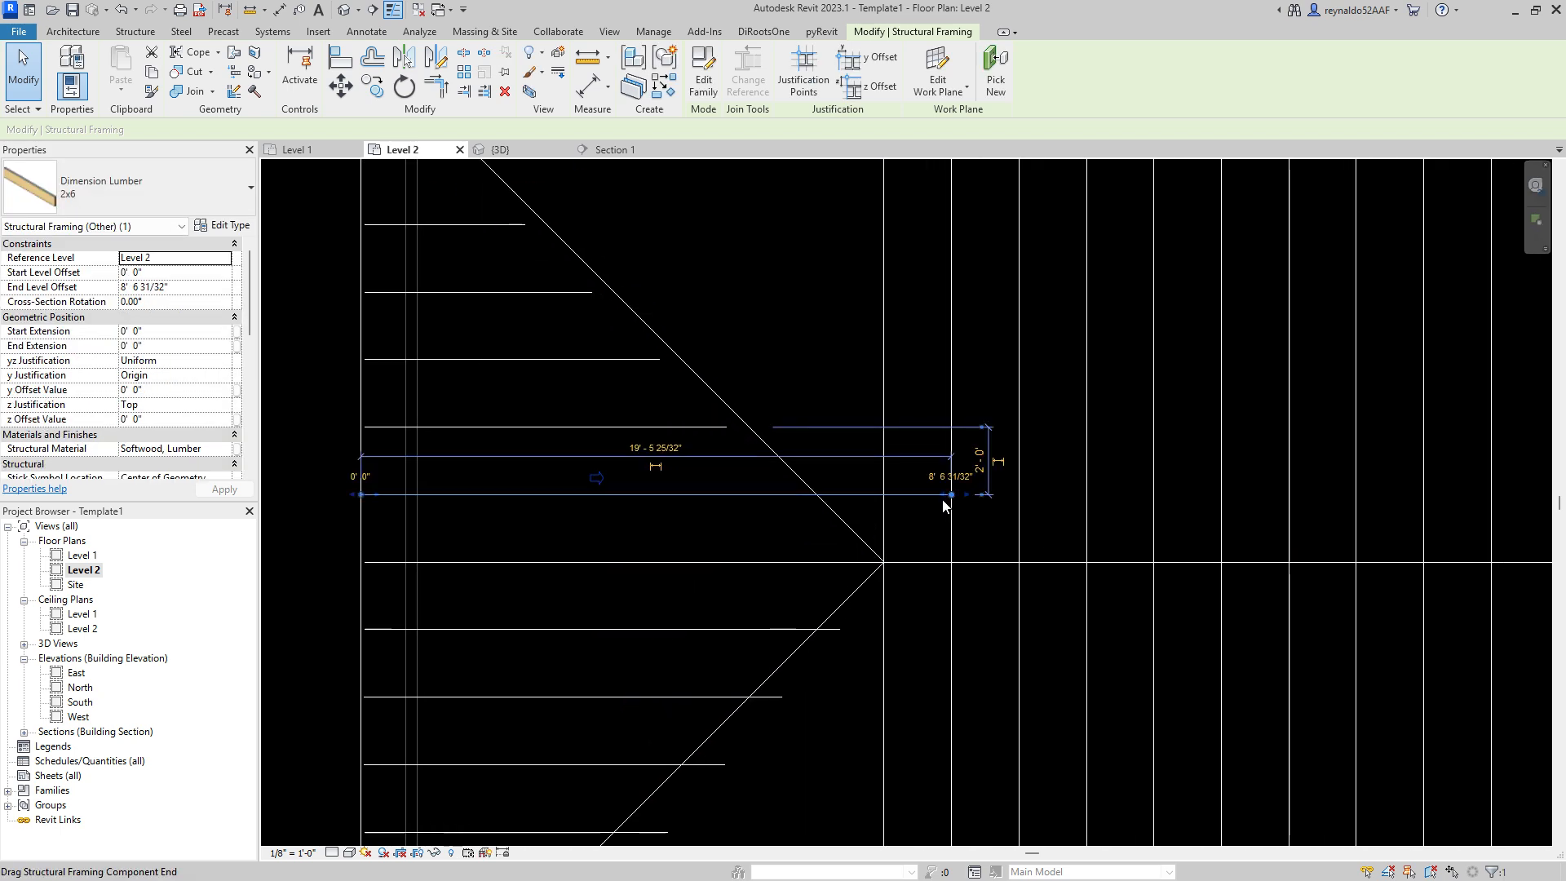
{"action": "left_click_drag", "start_coordinate": [951, 493], "coordinate": [819, 496]}
{"action": "middle_click_drag", "start_coordinate": [820, 497], "coordinate": [896, 369]}
Step: Shorten the first three rafters below the central hip-end rafter so that each one ends on the lower hip beam
{"action": "left_click", "coordinate": [854, 530]}
{"action": "left_click", "coordinate": [880, 501]}
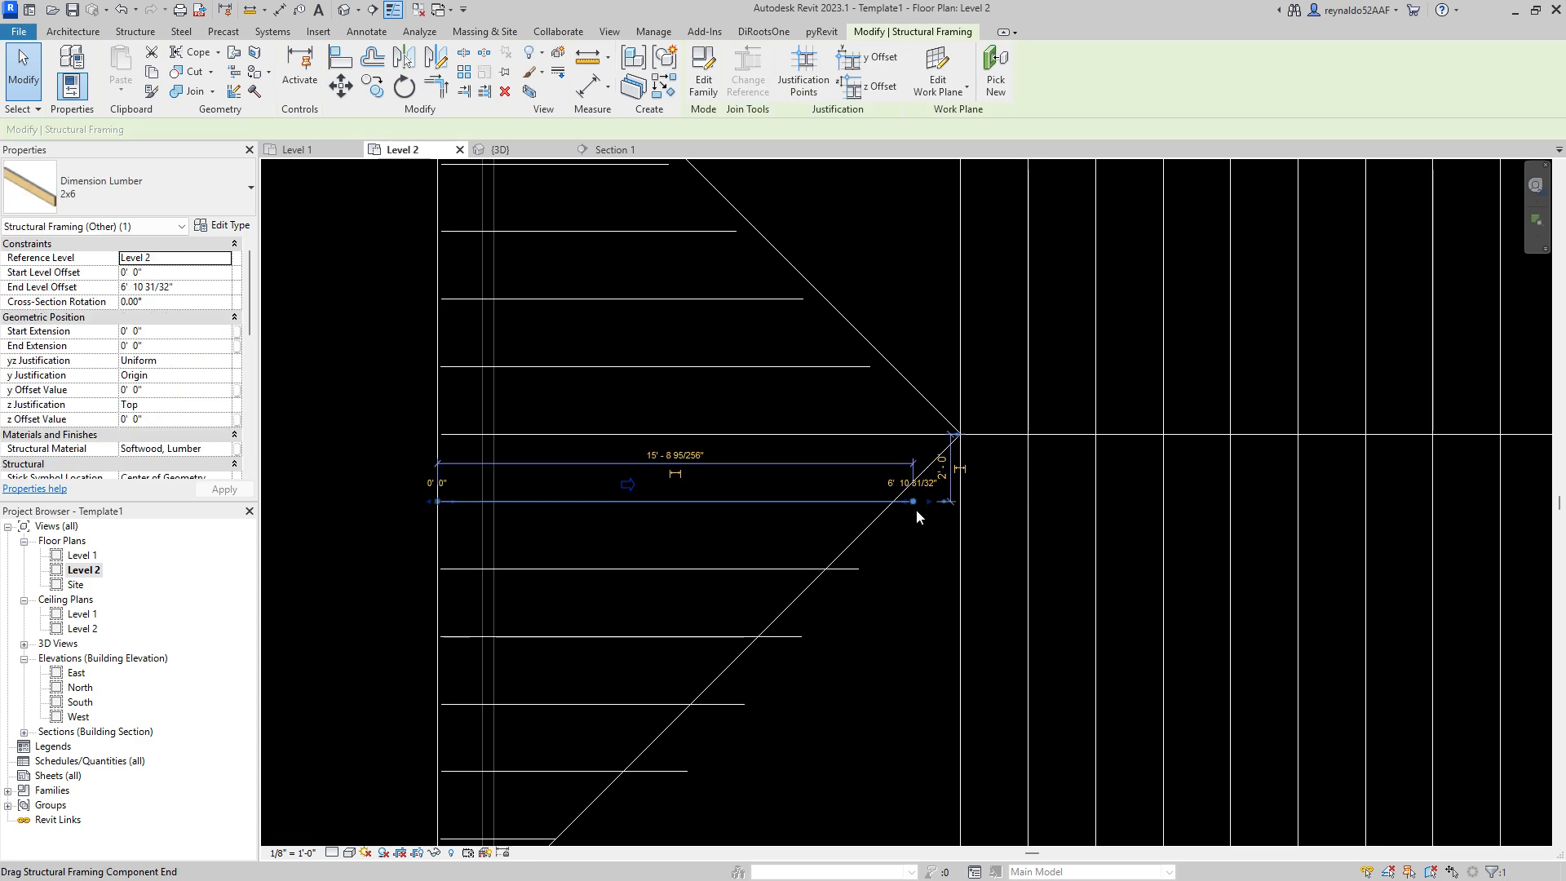
{"action": "left_click_drag", "start_coordinate": [912, 501], "coordinate": [893, 501]}
{"action": "middle_click_drag", "start_coordinate": [900, 644], "coordinate": [975, 566]}
{"action": "left_click", "coordinate": [853, 514]}
{"action": "left_click", "coordinate": [853, 491]}
{"action": "left_click_drag", "start_coordinate": [934, 491], "coordinate": [908, 496]}
{"action": "key", "text": "Escape"}
{"action": "left_click", "coordinate": [721, 559]}
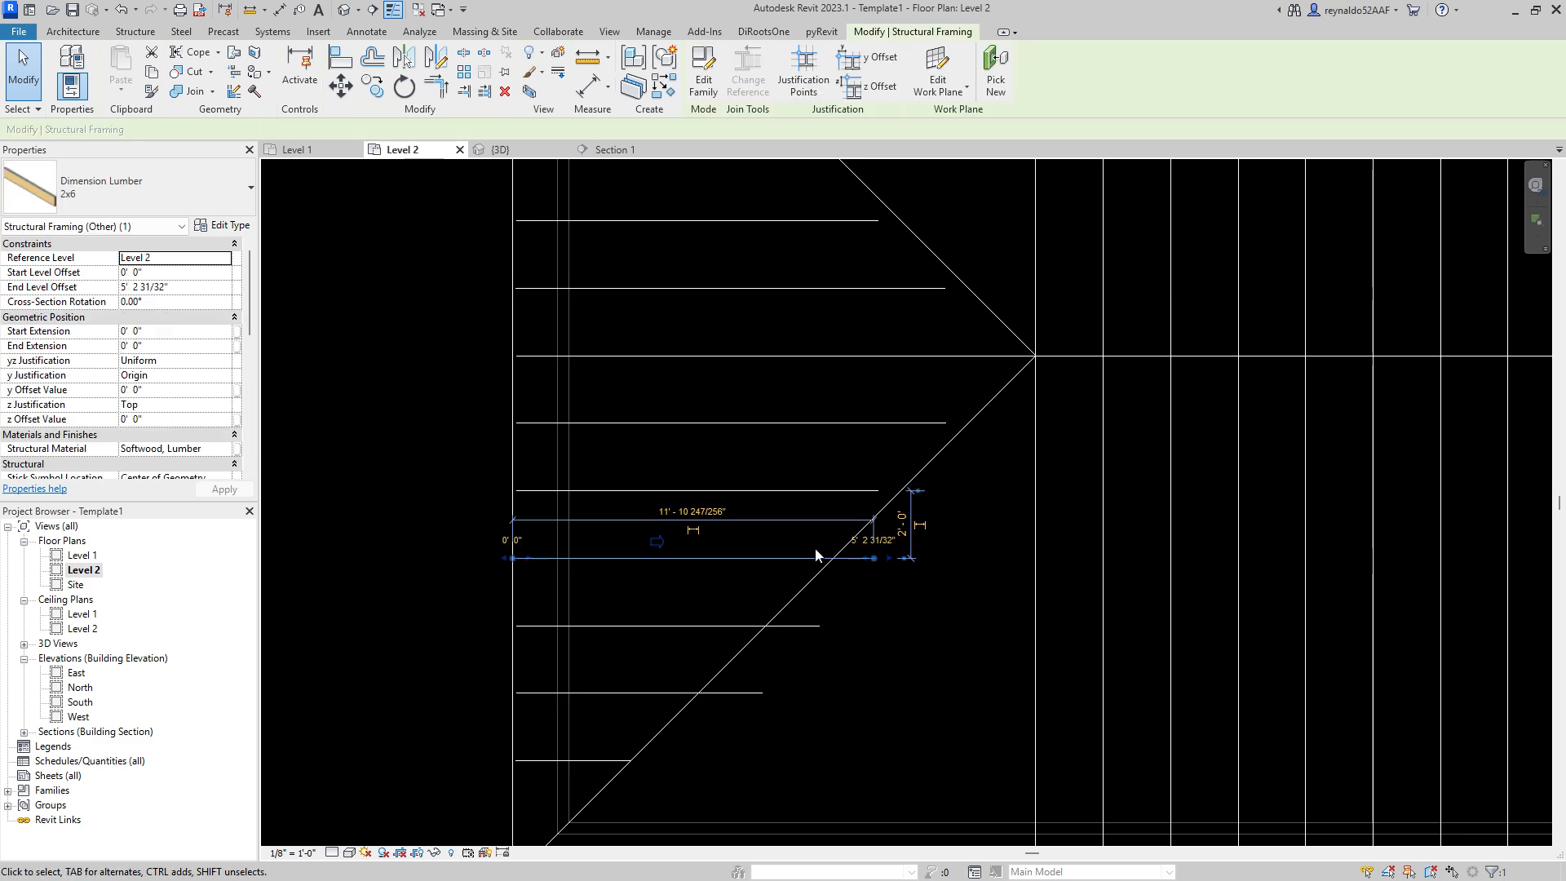
{"action": "left_click_drag", "start_coordinate": [911, 557], "coordinate": [813, 564]}
Step: Shorten the fourth and fifth rafters below the central one to end on the lower hip beam, and check the hip end in 3D
{"action": "middle_click_drag", "start_coordinate": [813, 564], "coordinate": [870, 475]}
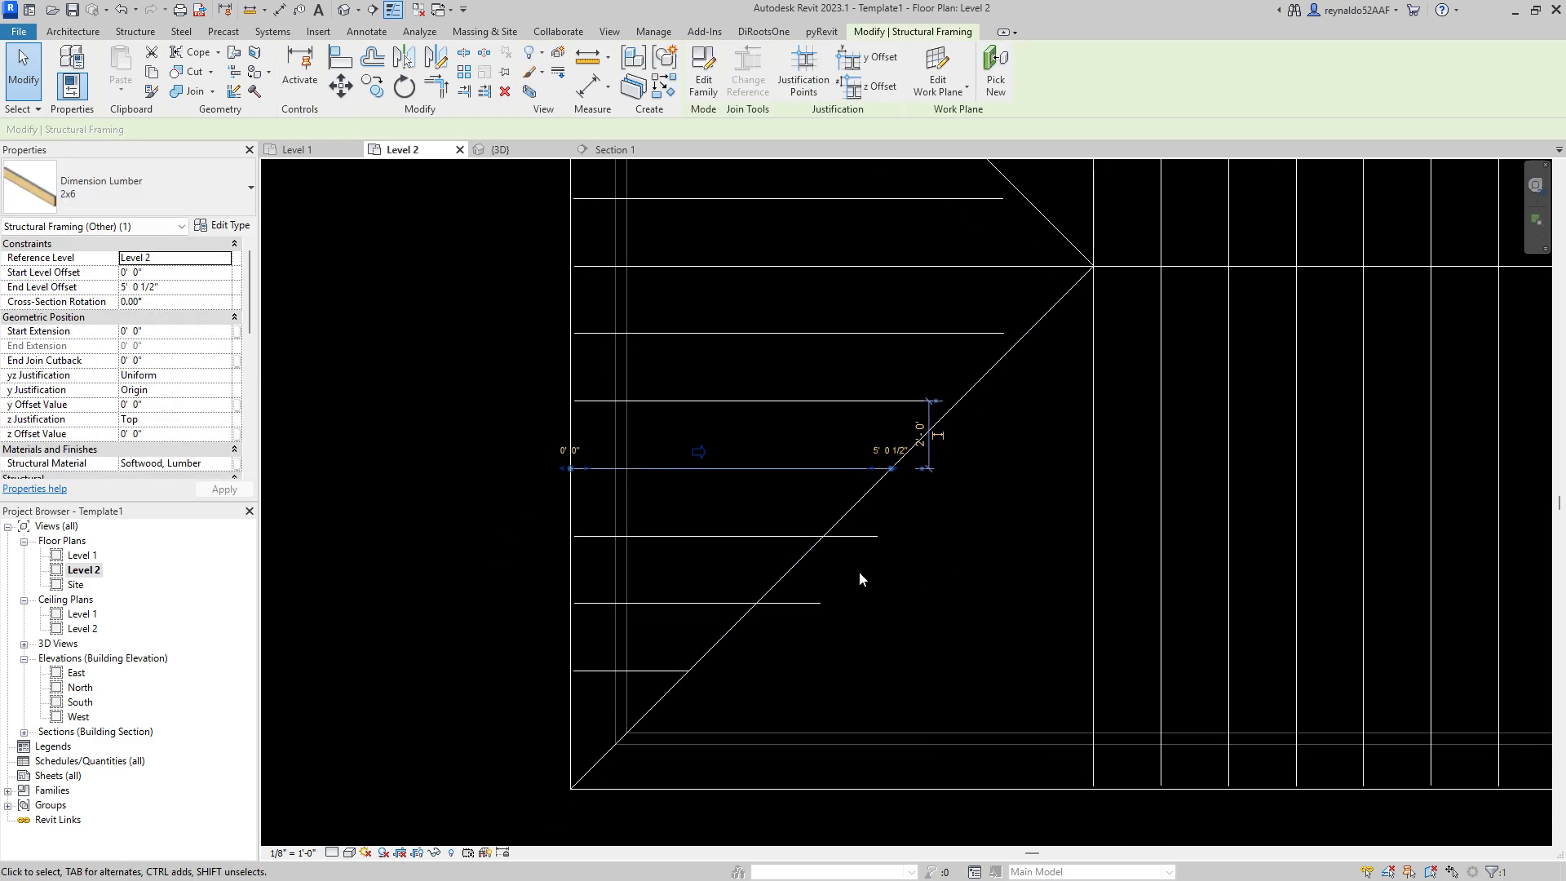
{"action": "key", "text": "Escape"}
{"action": "left_click", "coordinate": [790, 537]}
{"action": "left_click_drag", "start_coordinate": [874, 536], "coordinate": [804, 536]}
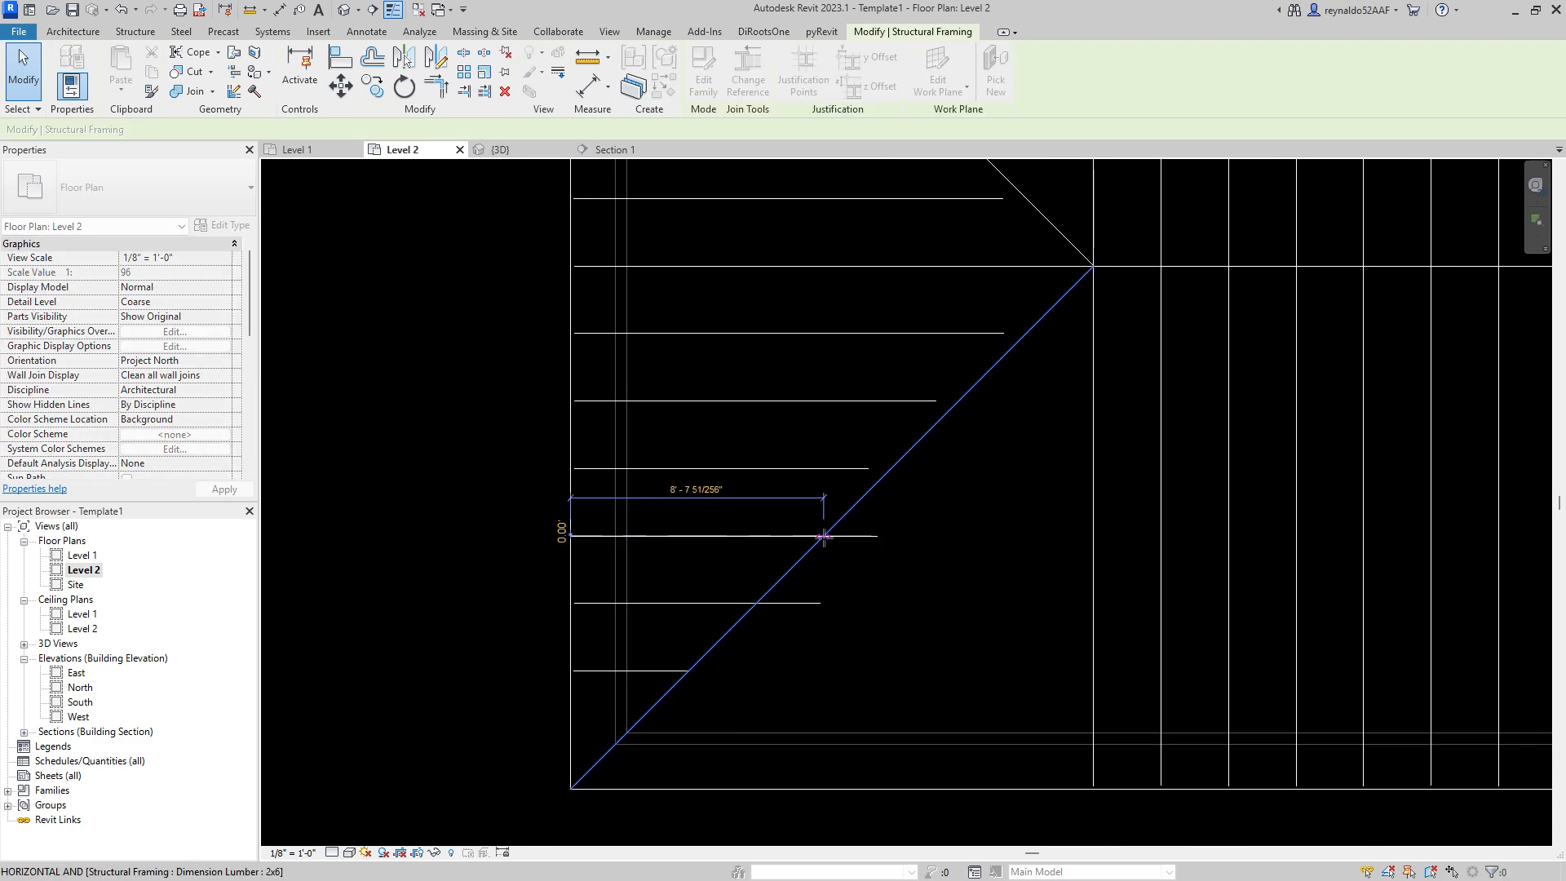
{"action": "key", "text": "Escape"}
{"action": "left_click", "coordinate": [708, 604]}
{"action": "left_click_drag", "start_coordinate": [870, 603], "coordinate": [759, 606]}
{"action": "key", "text": "Escape"}
{"action": "scroll", "coordinate": [646, 613], "scroll_direction": "down", "scroll_amount": 5}
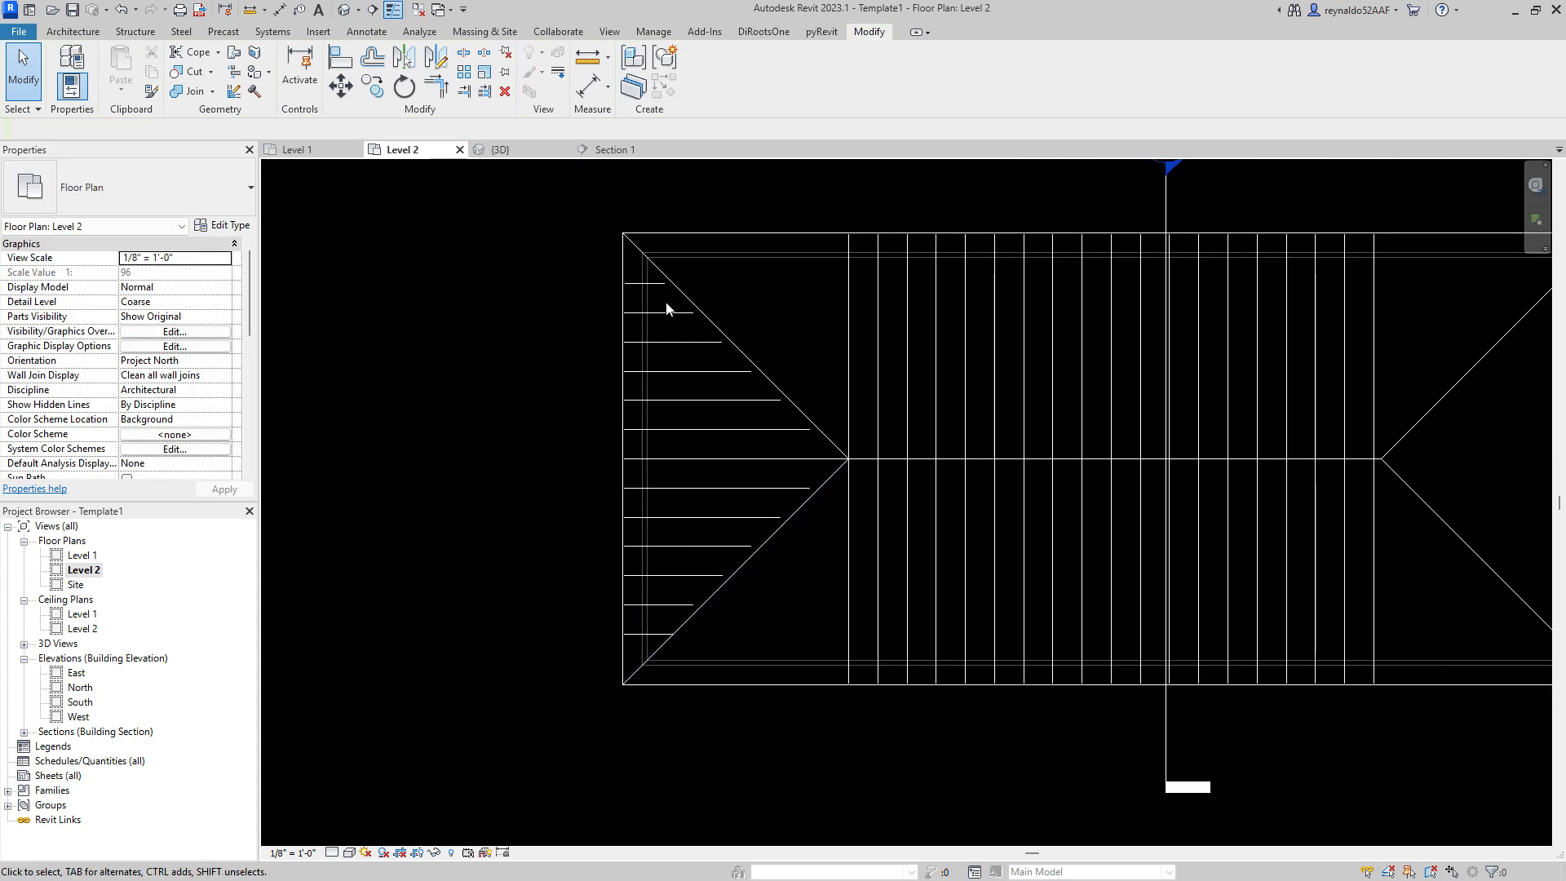
{"action": "left_click", "coordinate": [506, 150]}
{"action": "scroll", "coordinate": [957, 648], "scroll_direction": "down", "scroll_amount": 3}
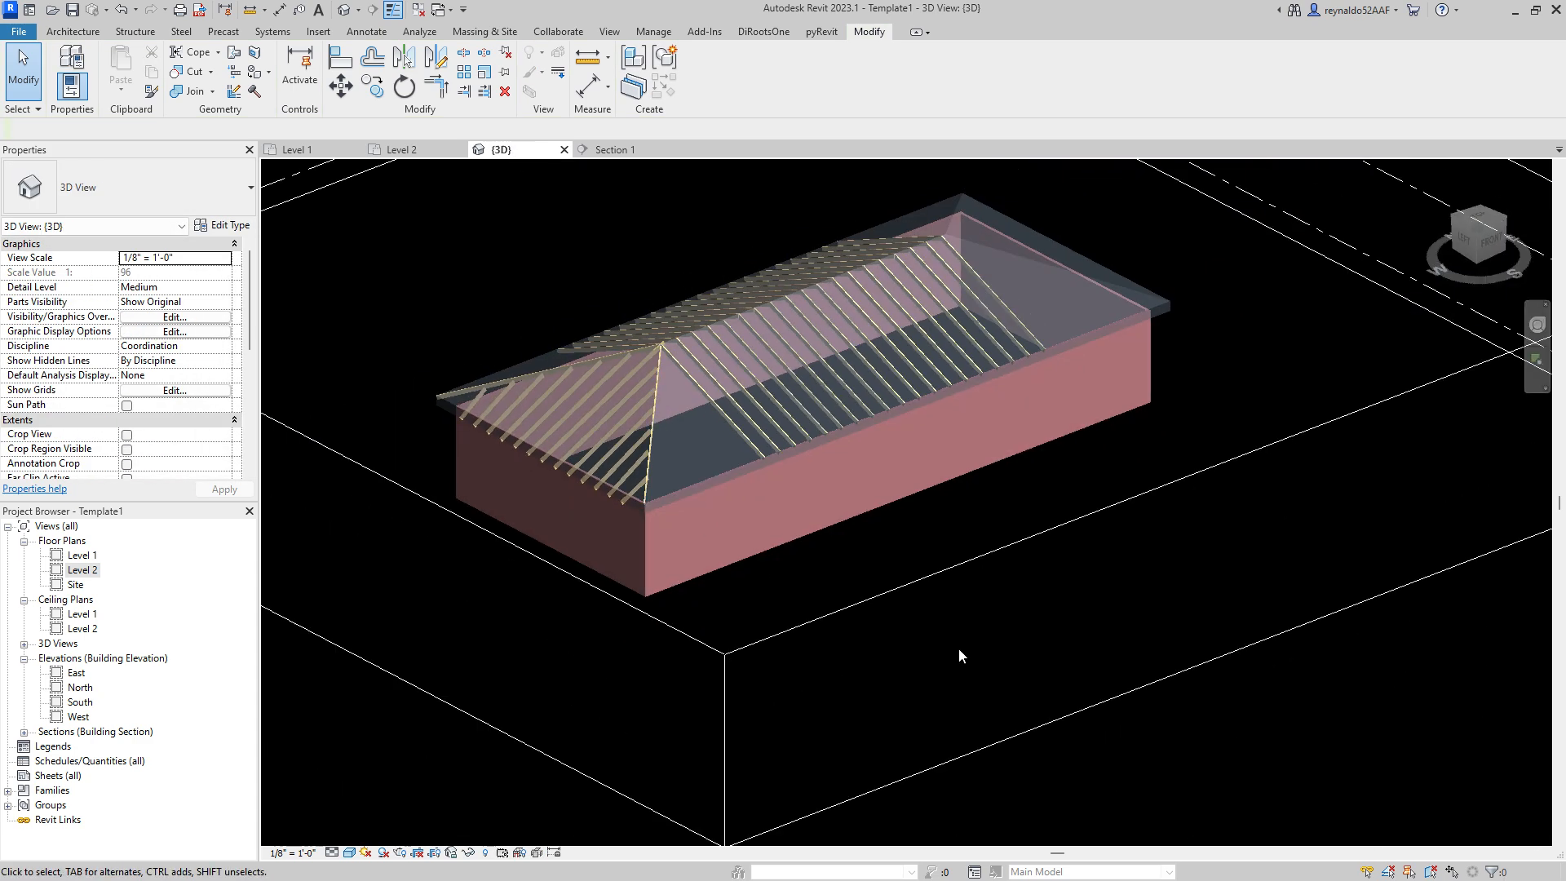
{"action": "middle_click_drag", "start_coordinate": [830, 588], "coordinate": [839, 699], "text": "shift"}
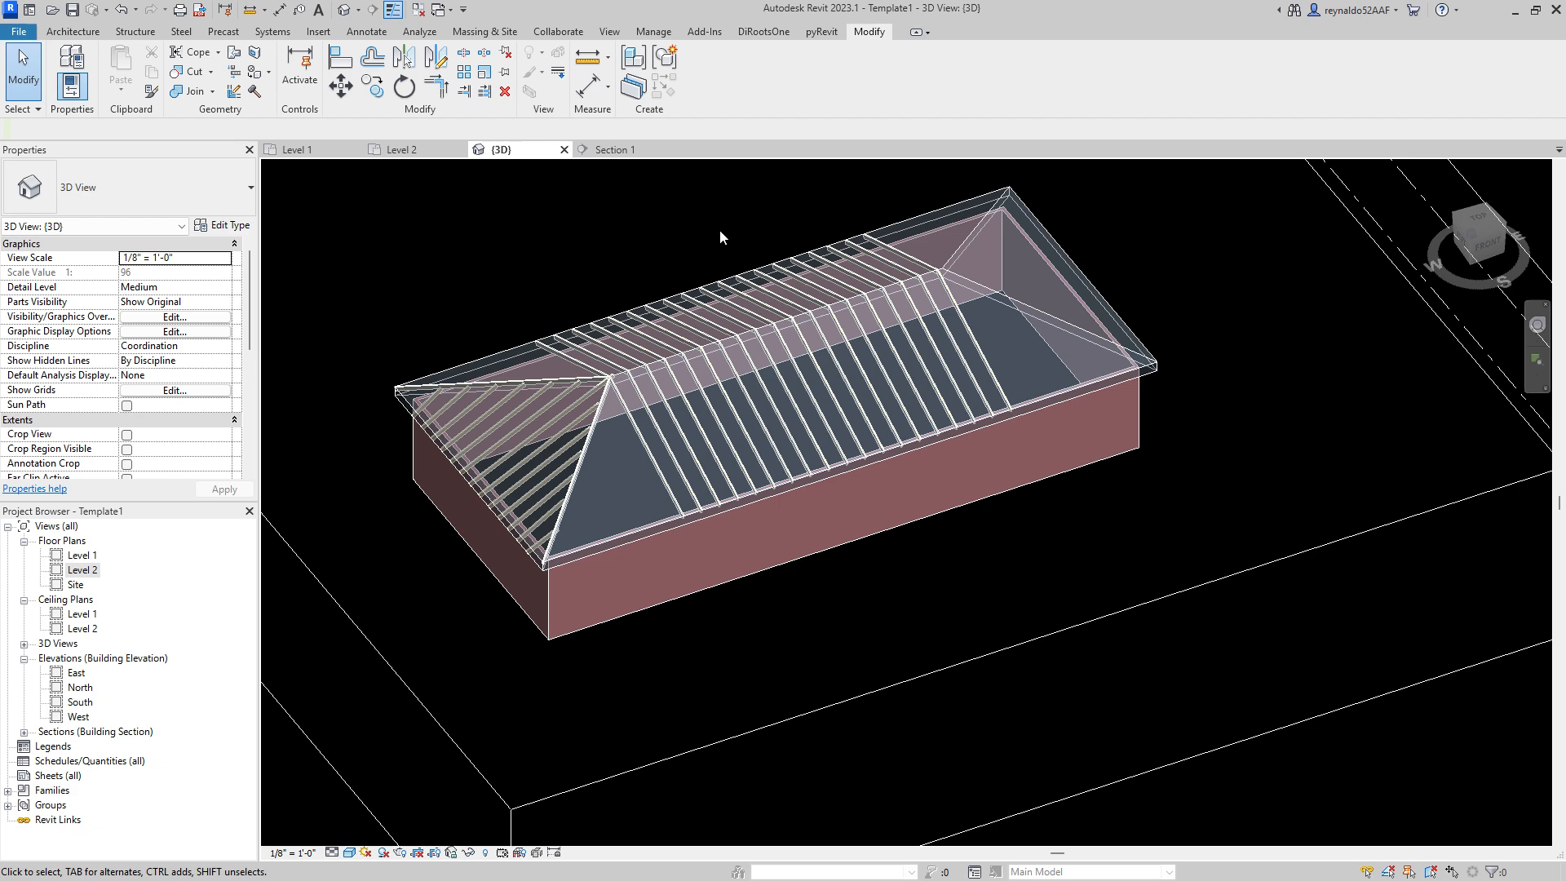
Step: On Level 2, mirror a copy of all the left hip-end rafters to the right hip end about a vertical axis through the roof edge's midpoint
{"action": "left_click", "coordinate": [426, 147]}
{"action": "scroll", "coordinate": [697, 457], "scroll_direction": "up", "scroll_amount": 3}
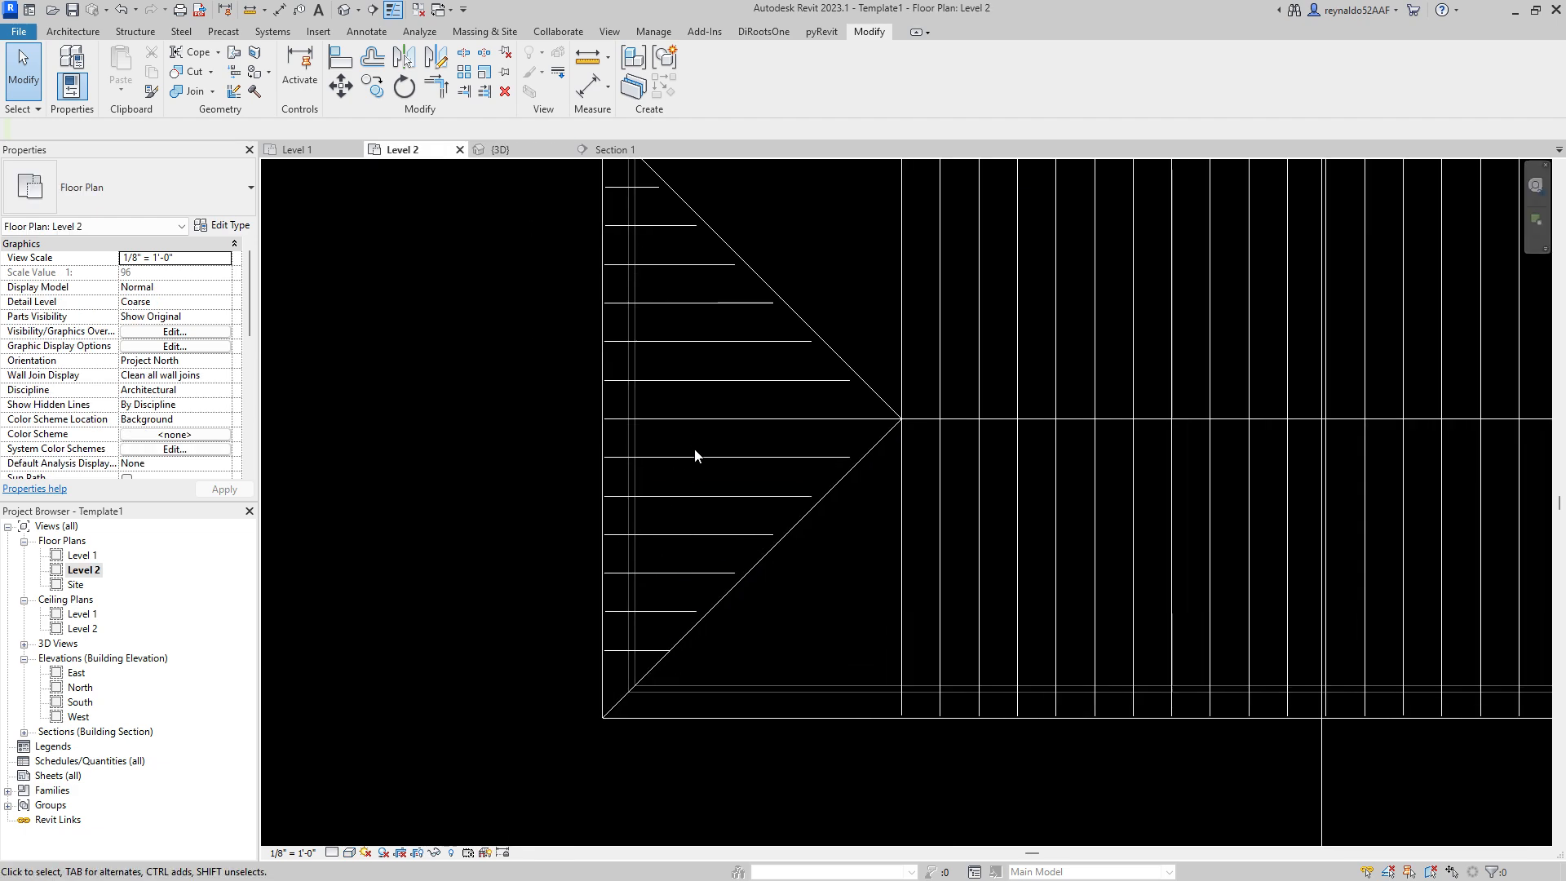
{"action": "left_click", "coordinate": [709, 454]}
{"action": "left_click", "coordinate": [707, 487], "text": "ctrl"}
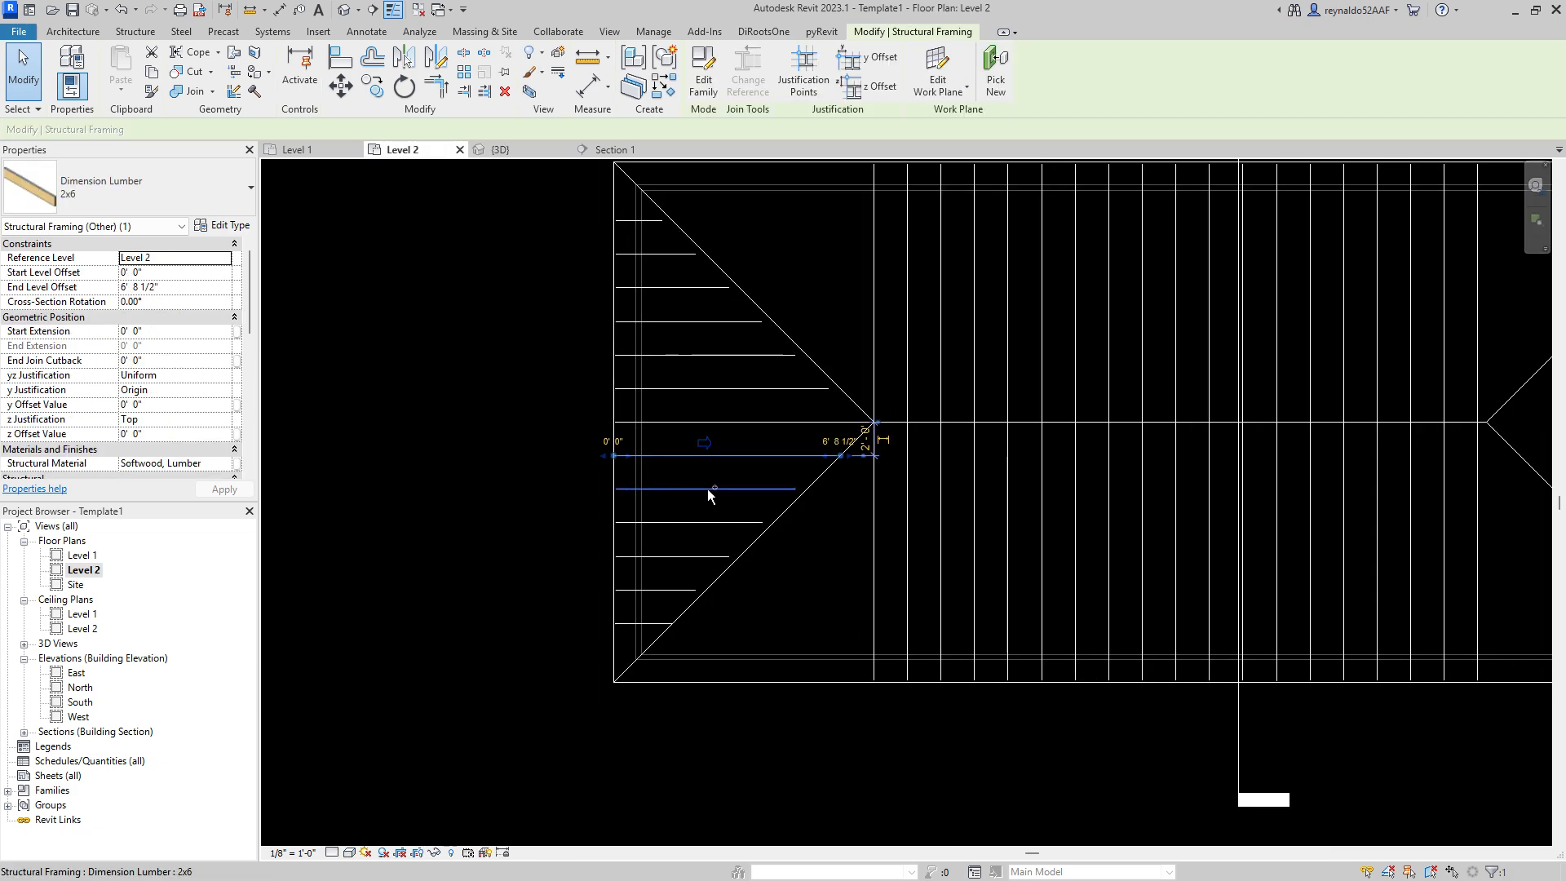
{"action": "left_click", "coordinate": [702, 522], "text": "ctrl"}
{"action": "left_click", "coordinate": [693, 556], "text": "ctrl"}
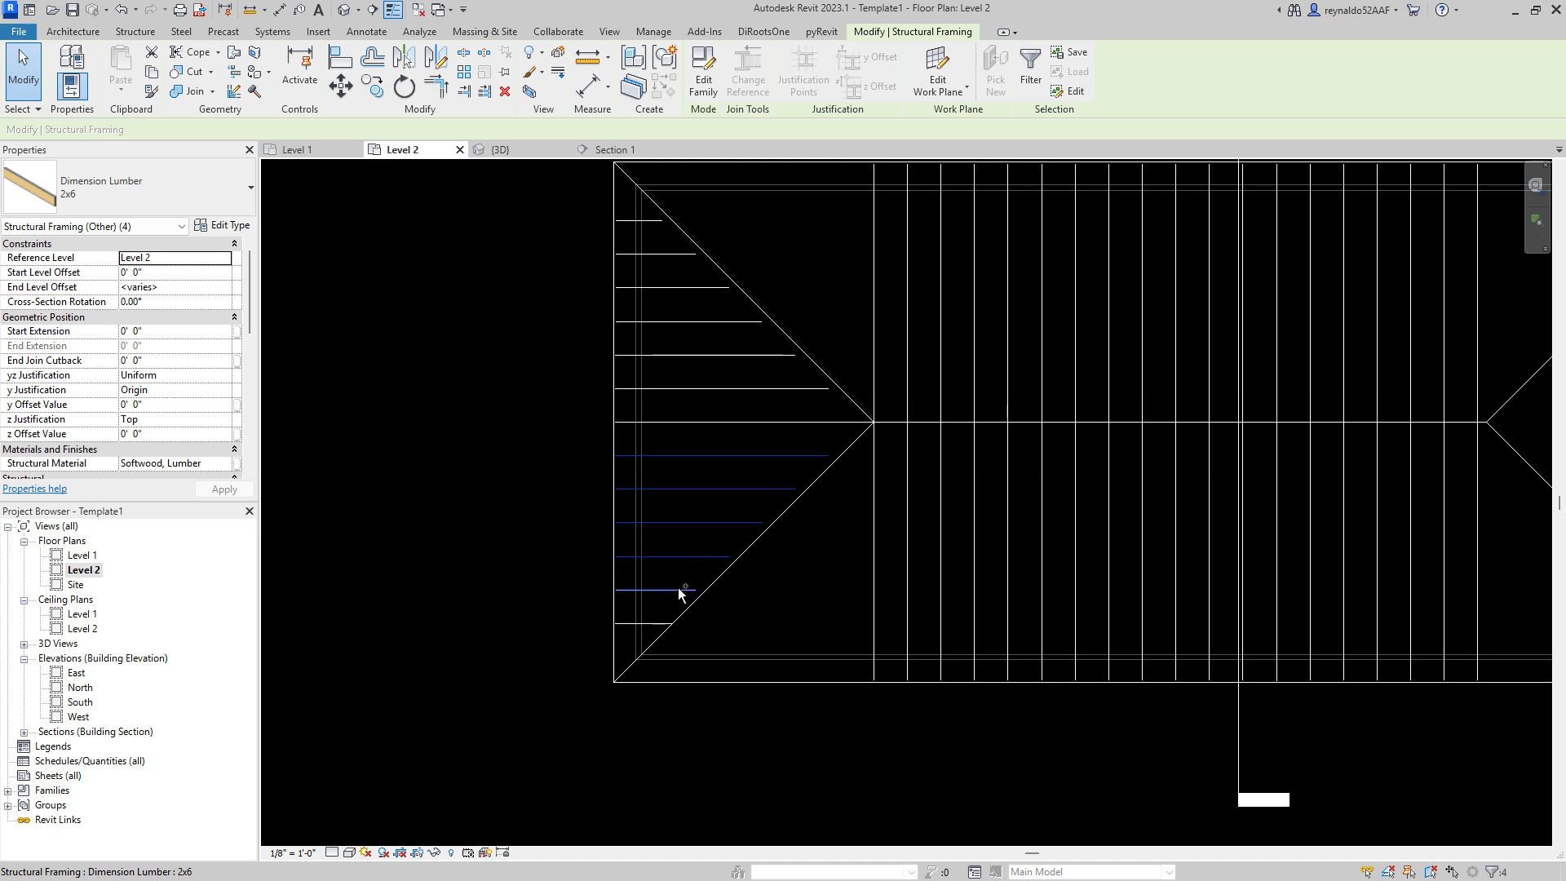
{"action": "left_click", "coordinate": [677, 589], "text": "ctrl"}
{"action": "left_click", "coordinate": [657, 623], "text": "ctrl"}
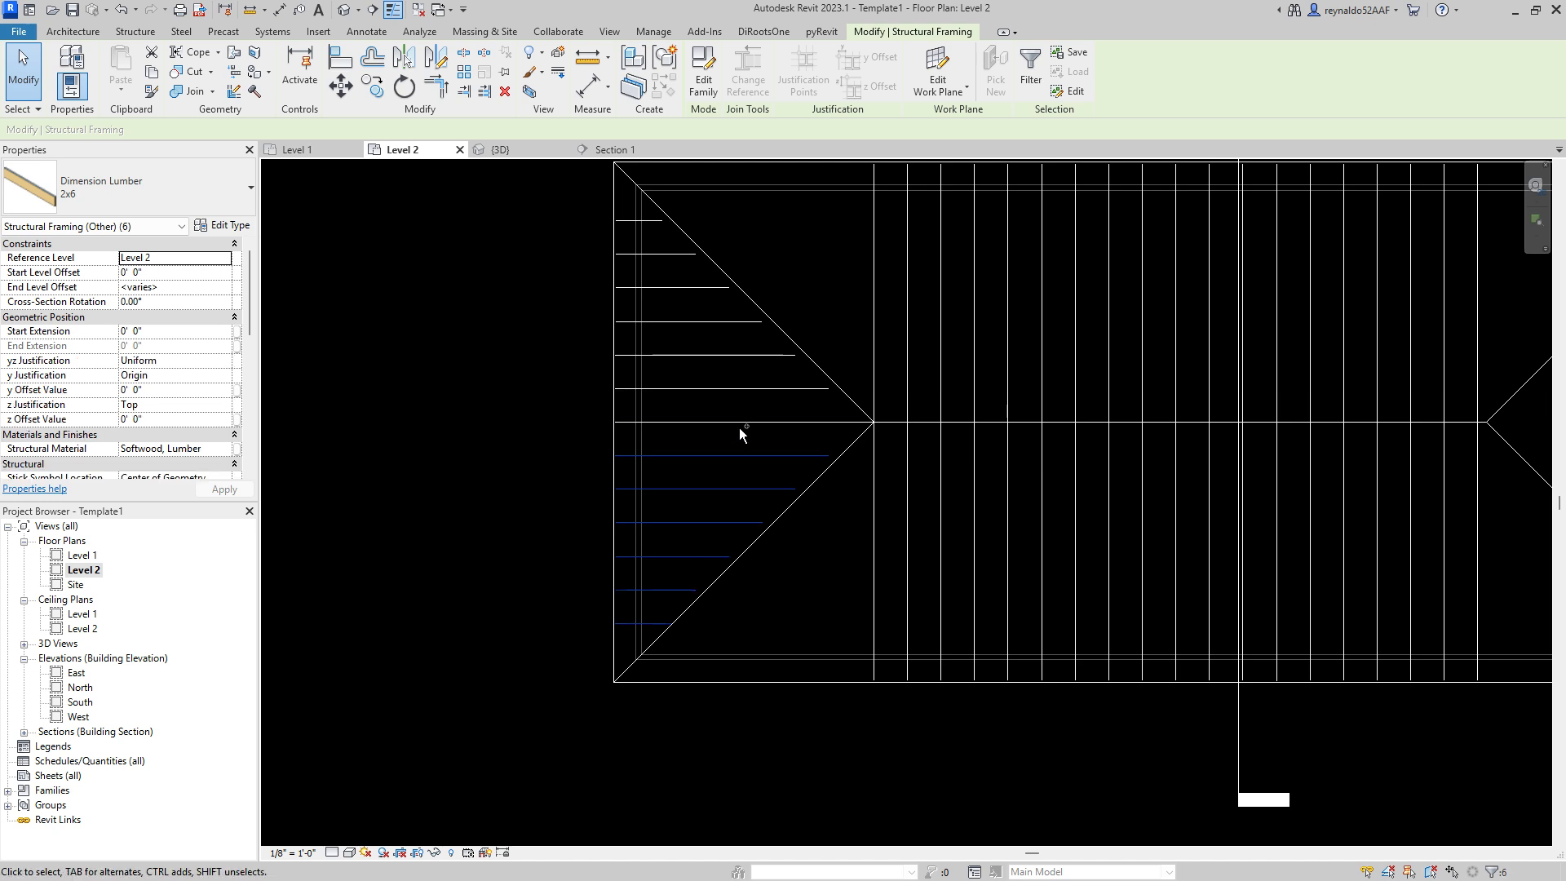
{"action": "left_click", "coordinate": [738, 424], "text": "ctrl"}
{"action": "left_click", "coordinate": [735, 388], "text": "ctrl"}
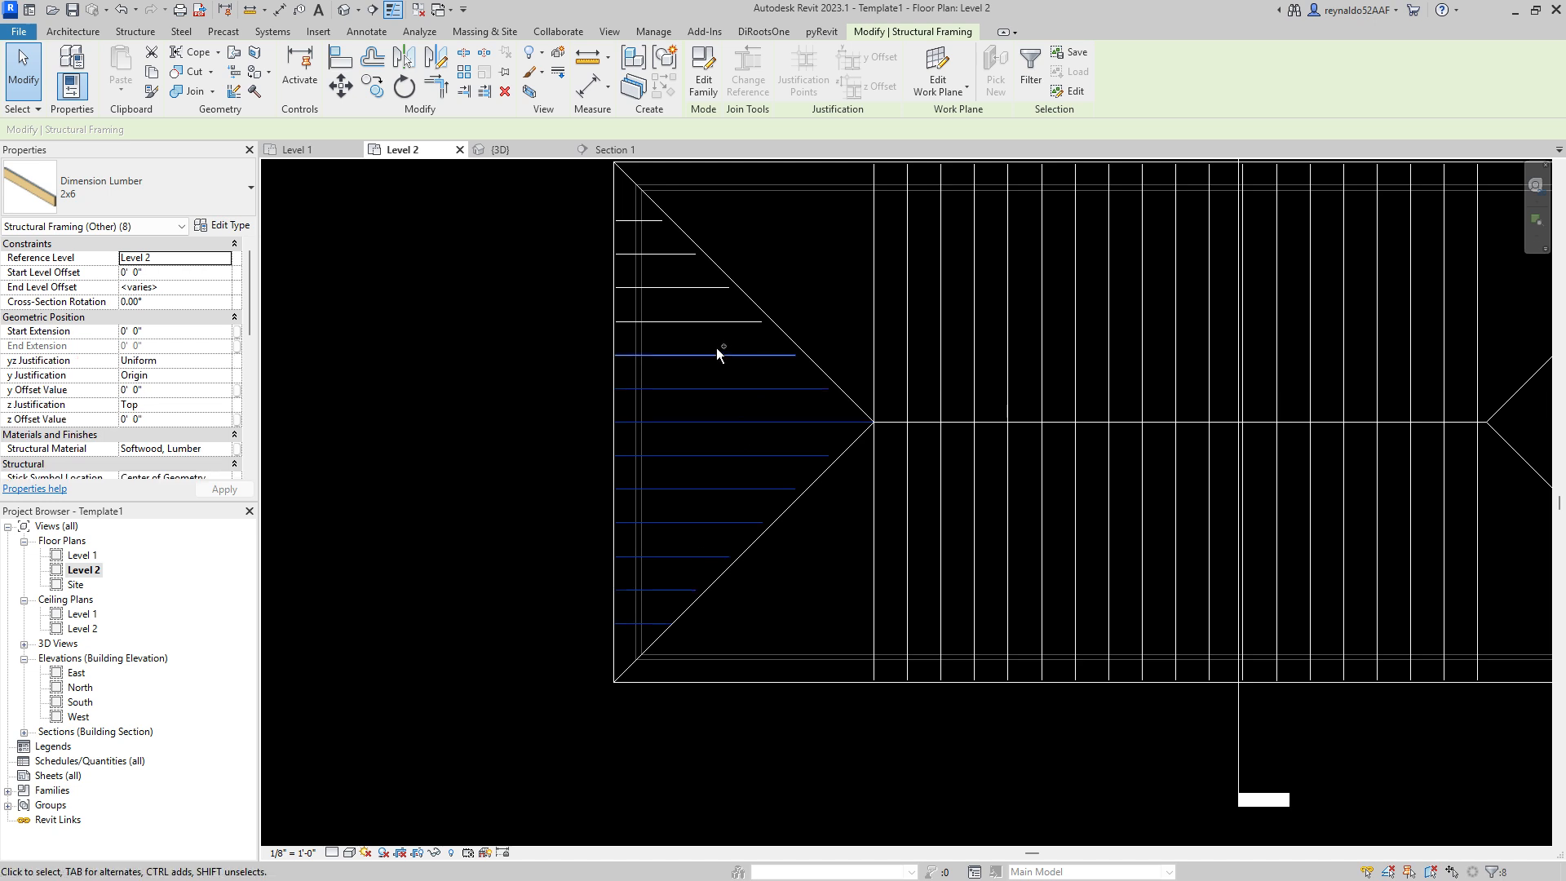
{"action": "left_click", "coordinate": [716, 350], "text": "ctrl"}
{"action": "left_click", "coordinate": [699, 320], "text": "ctrl"}
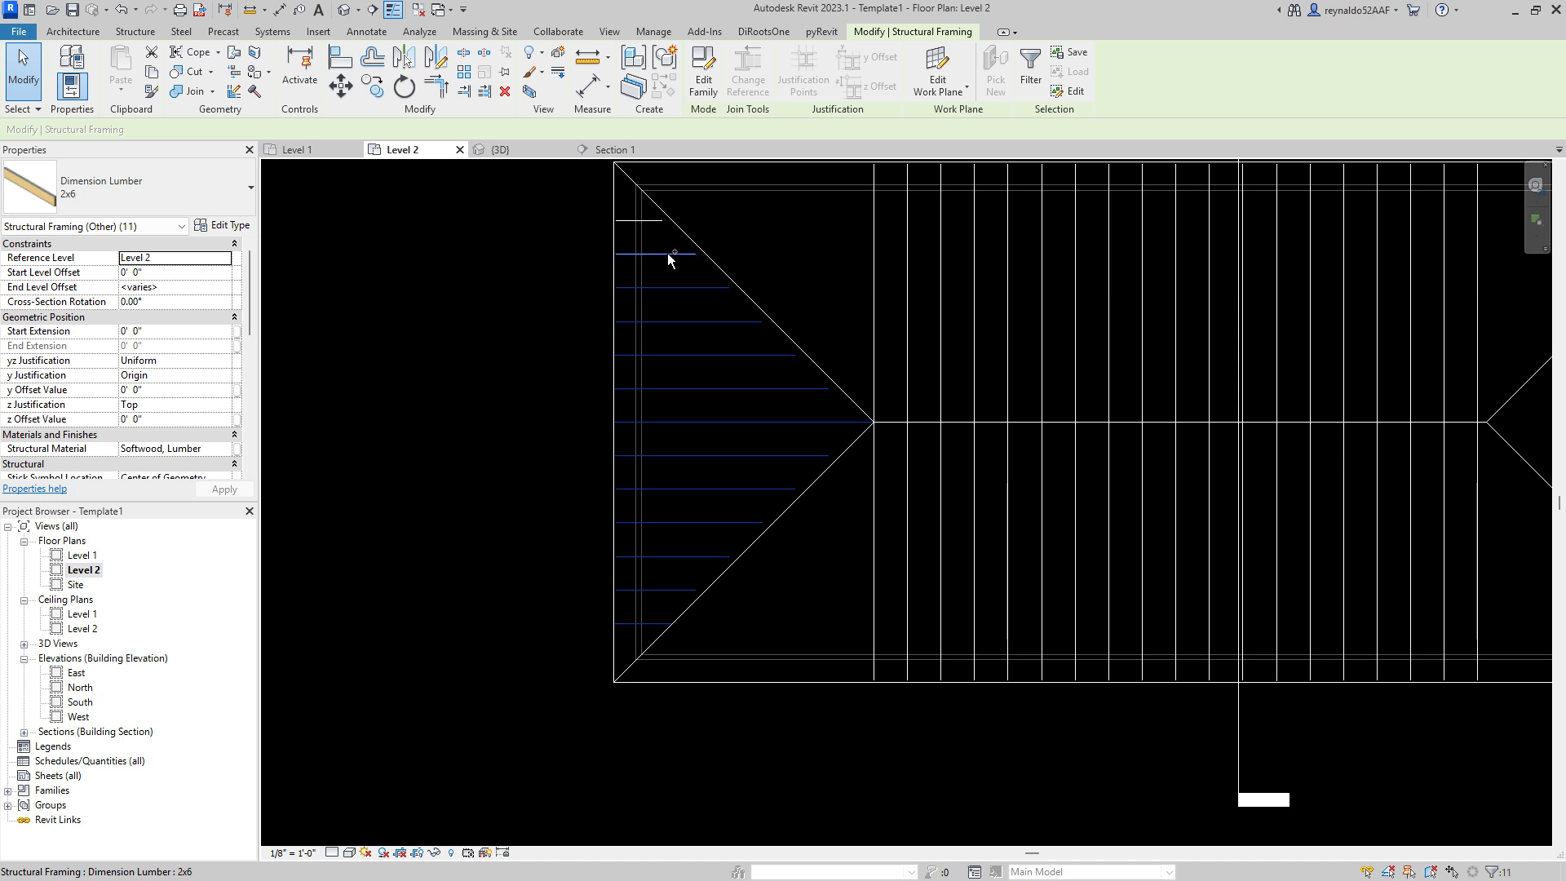
{"action": "left_click", "coordinate": [658, 219], "text": "ctrl"}
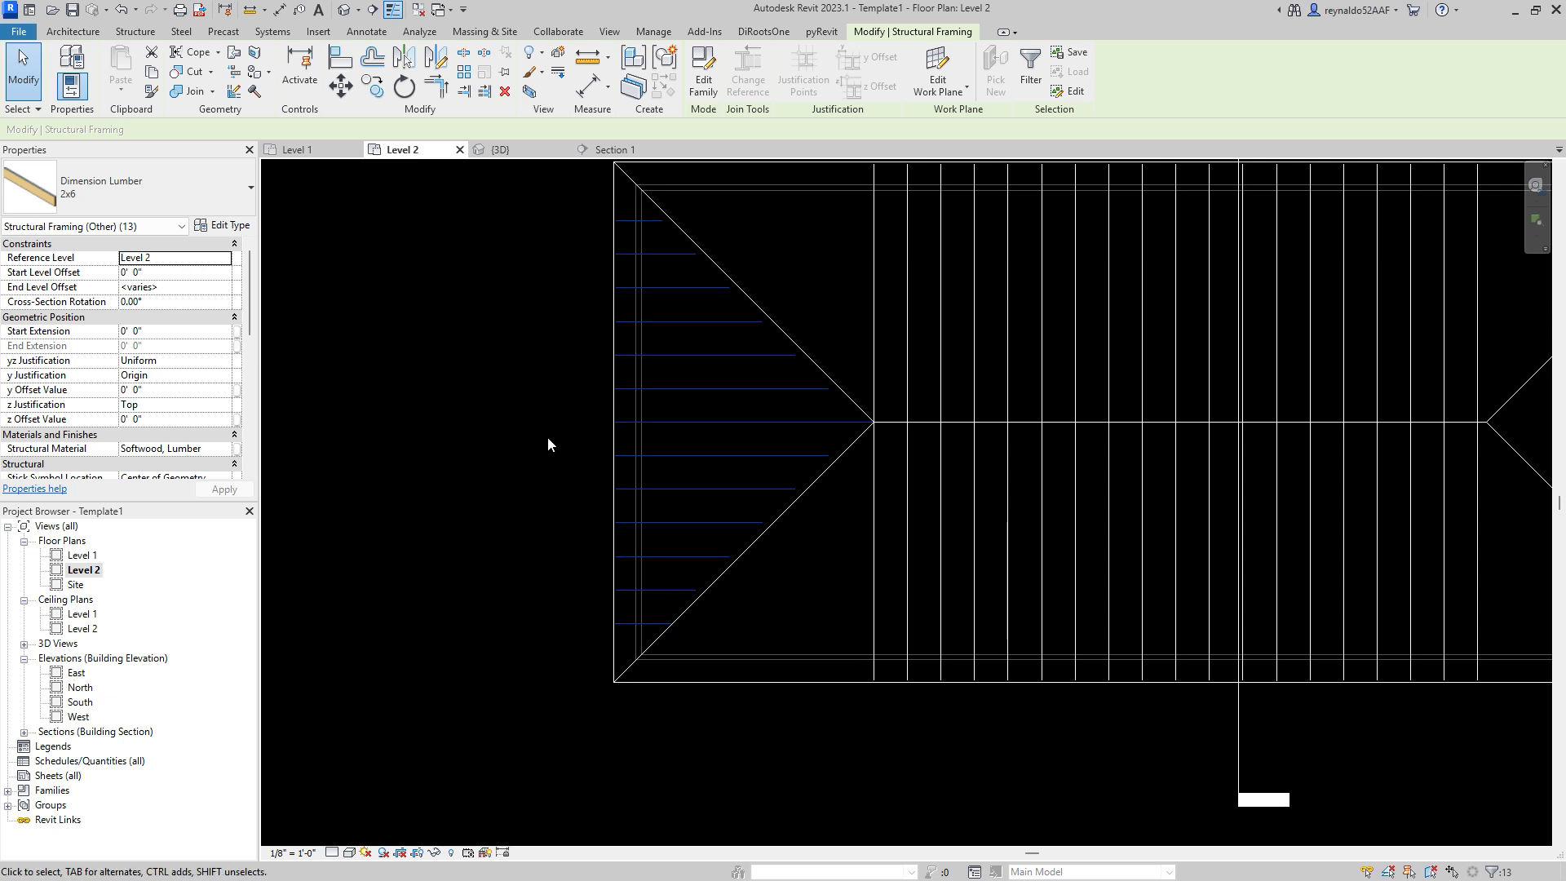
{"action": "key", "text": "d"}
{"action": "key", "text": "m"}
{"action": "scroll", "coordinate": [374, 234], "scroll_direction": "down", "scroll_amount": 3}
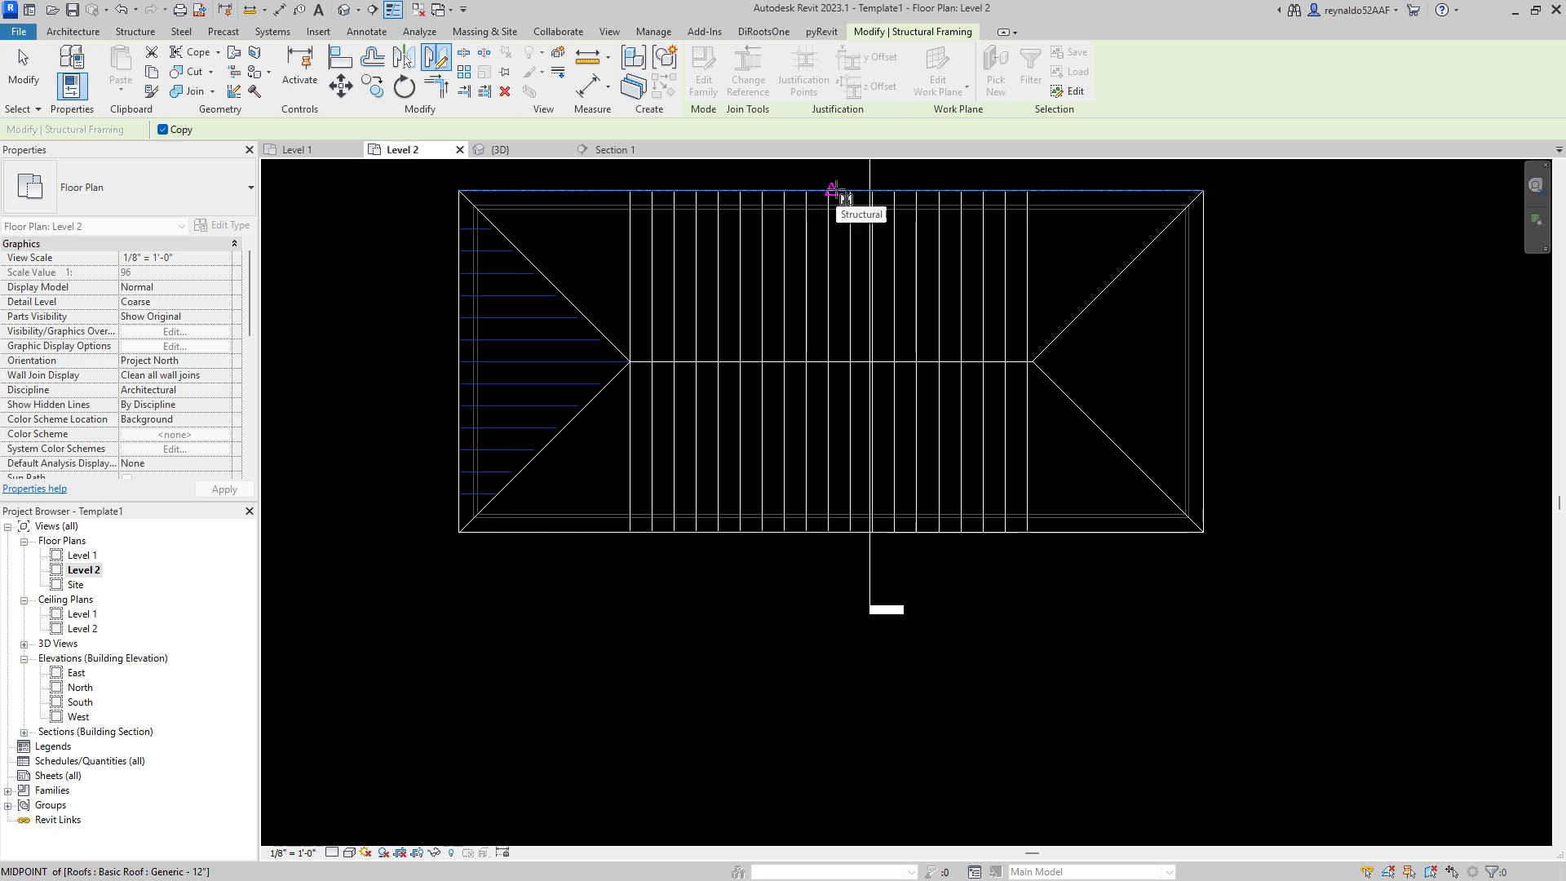
{"action": "left_click", "coordinate": [832, 190]}
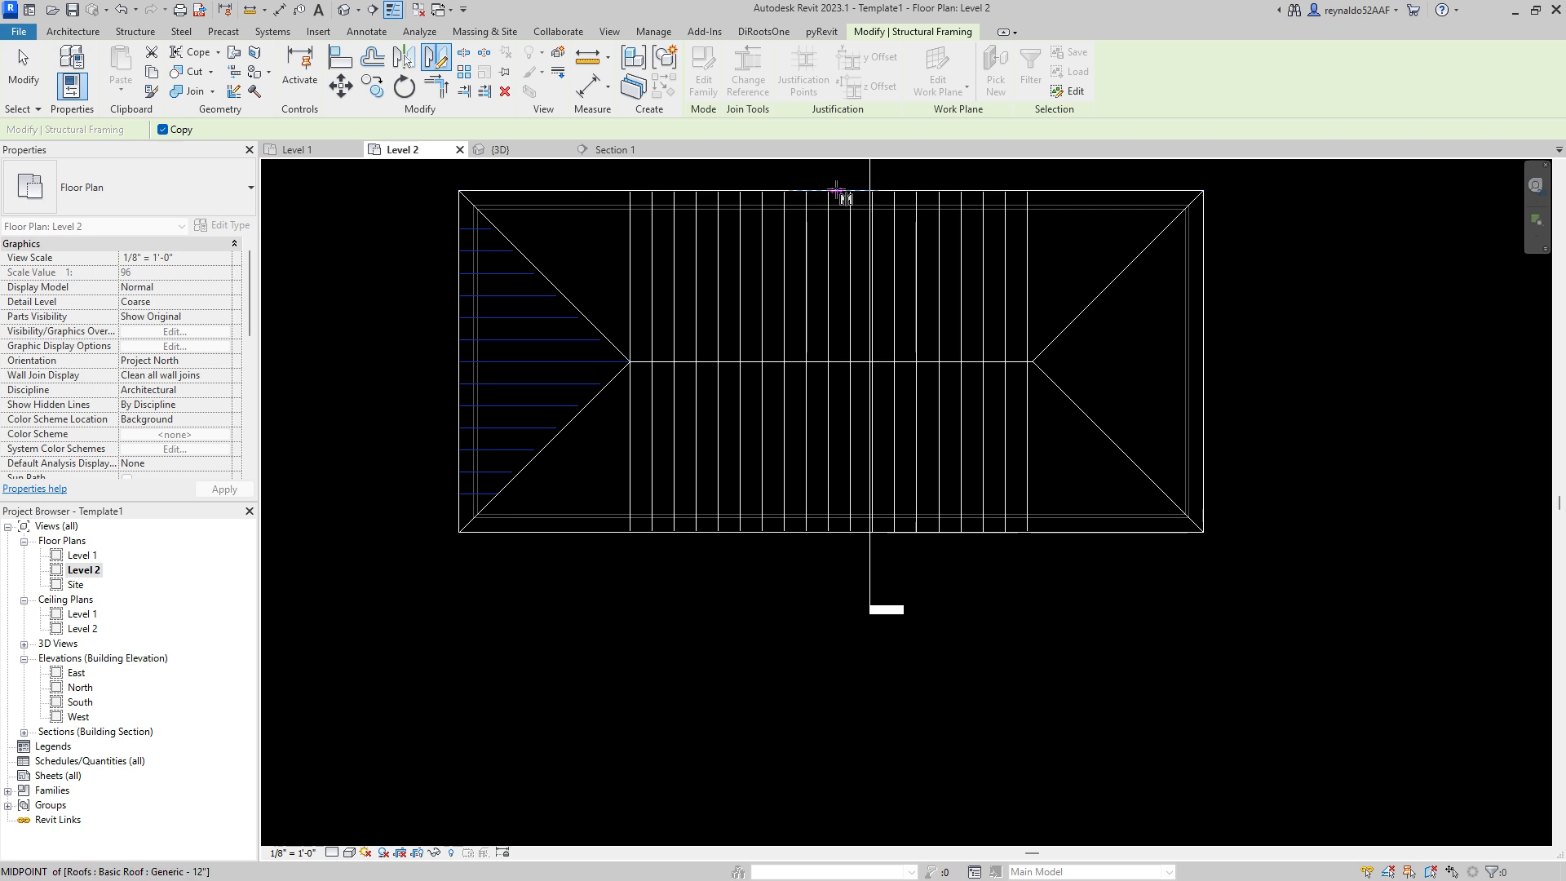
{"action": "left_click", "coordinate": [836, 653]}
{"action": "key", "text": "Escape"}
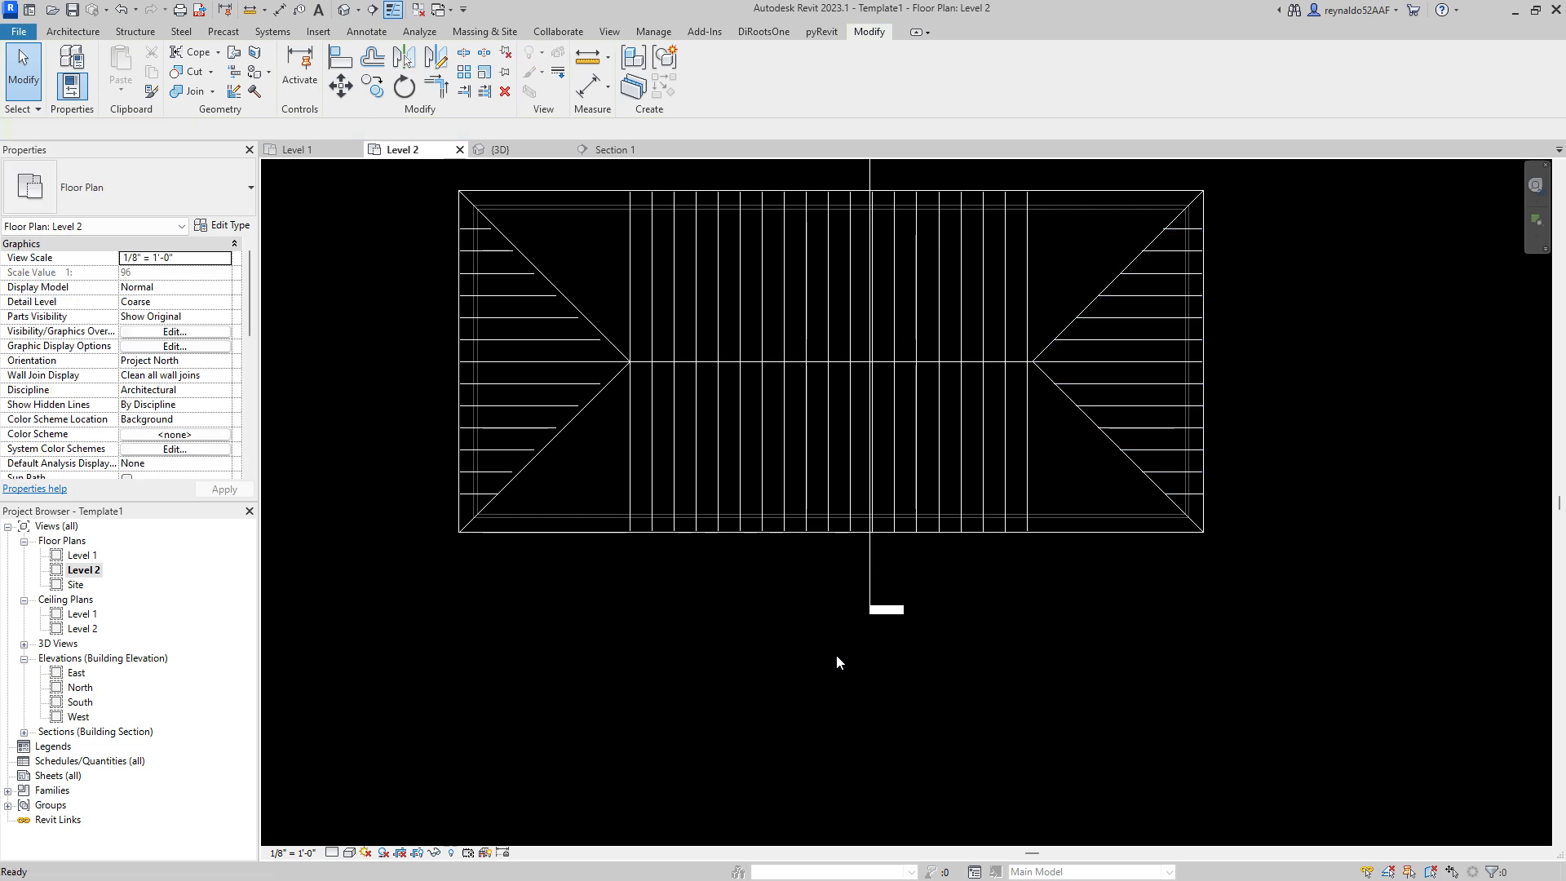
Step: In the 3D view, place Dimension Lumber 2x6 beams along both hip lines of the right hip end using Pick Lines
{"action": "scroll", "coordinate": [1064, 467], "scroll_direction": "down", "scroll_amount": 2}
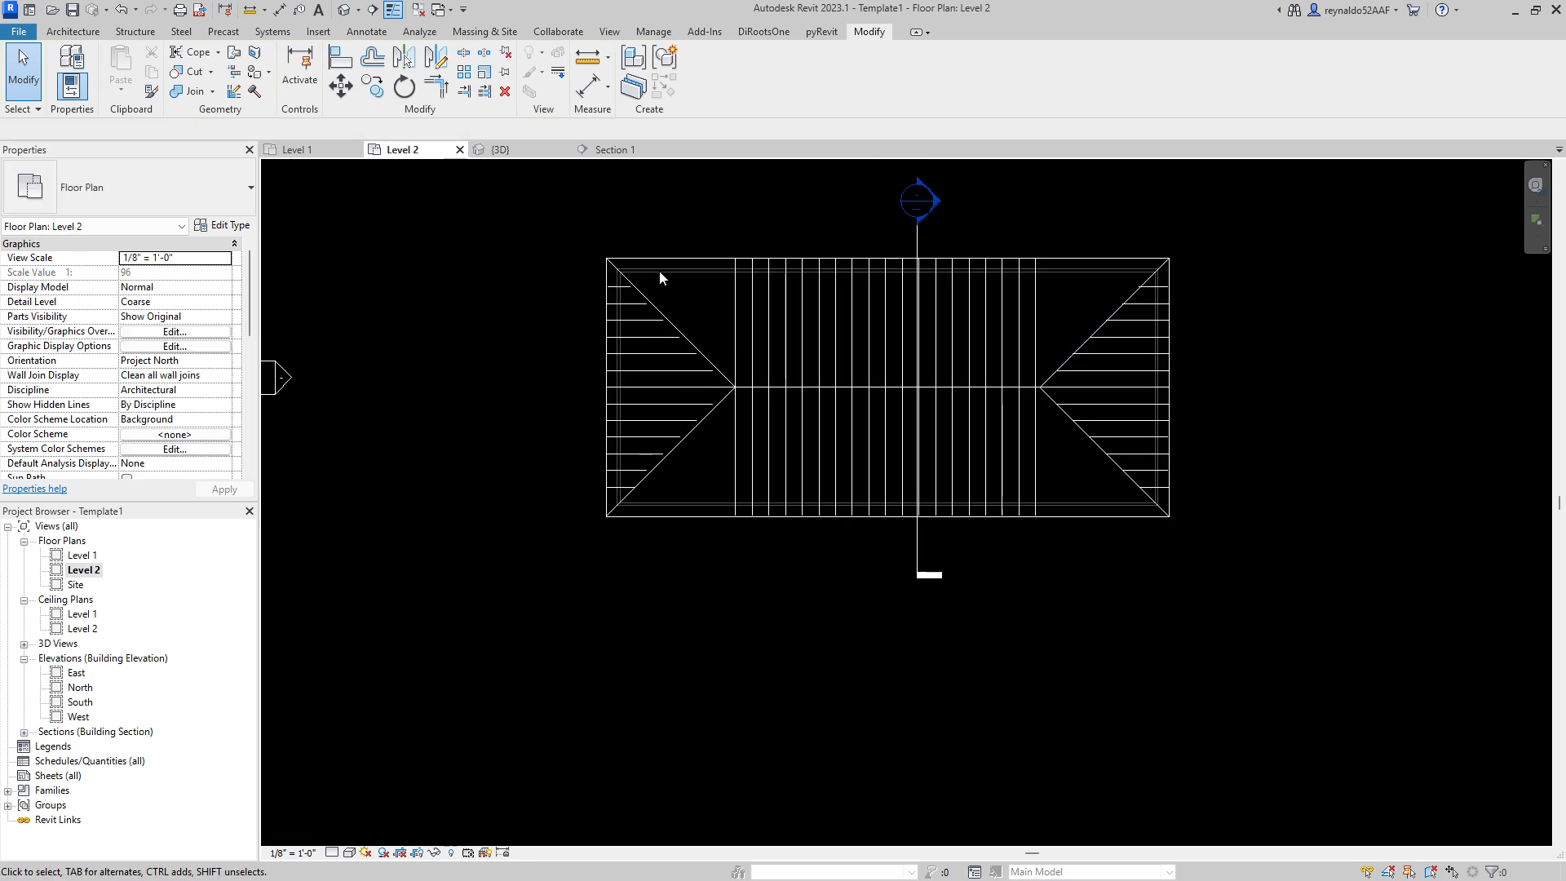
{"action": "left_click", "coordinate": [499, 149]}
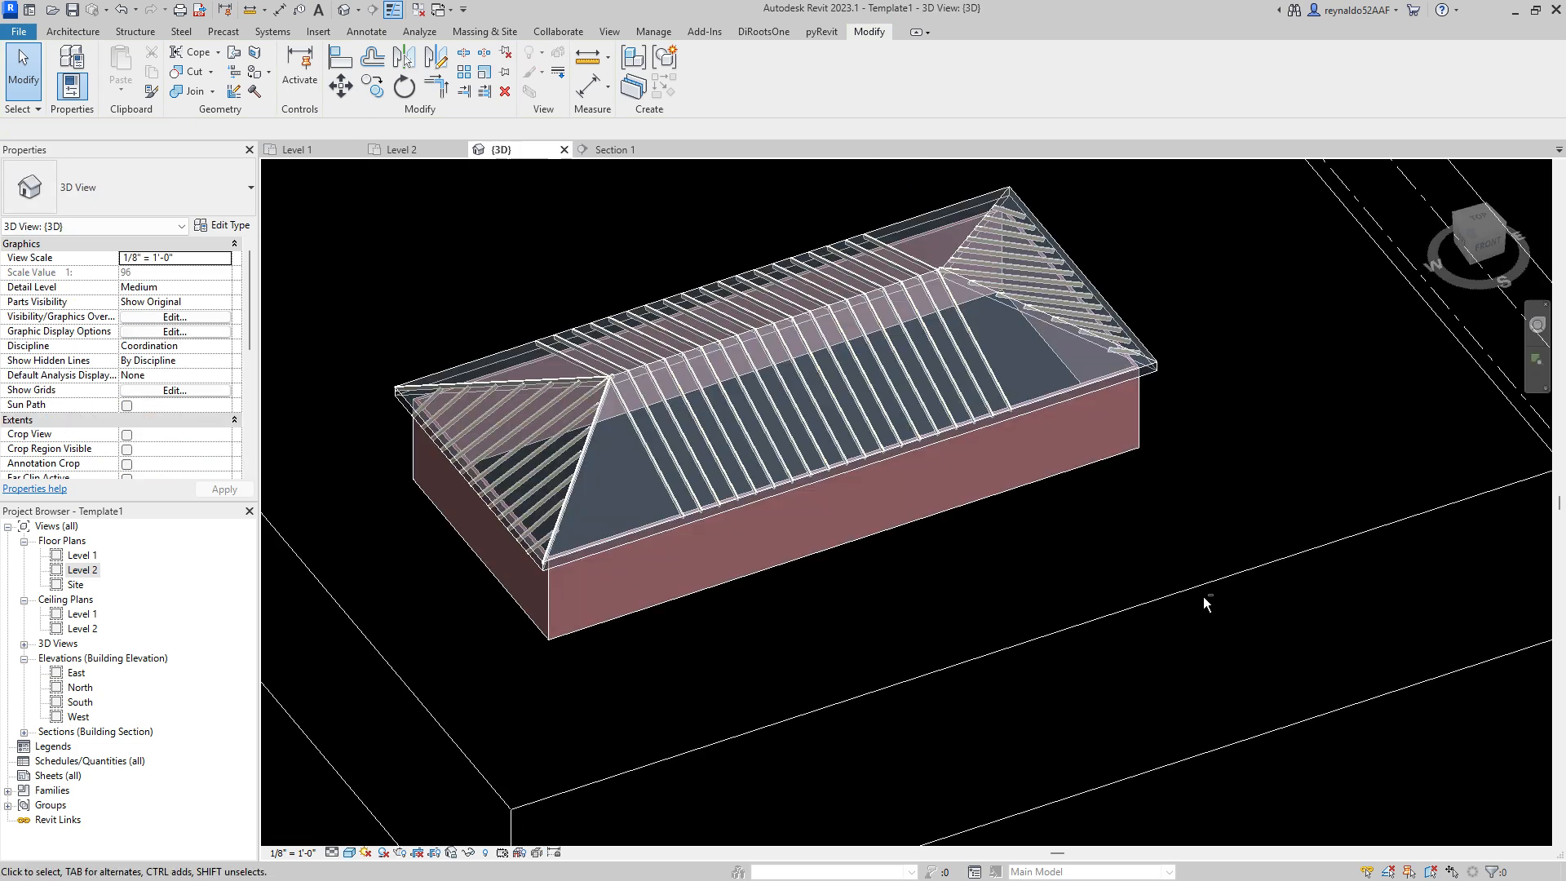
{"action": "middle_click_drag", "start_coordinate": [1202, 596], "coordinate": [1116, 662], "text": "shift"}
{"action": "scroll", "coordinate": [965, 301], "scroll_direction": "up", "scroll_amount": 5}
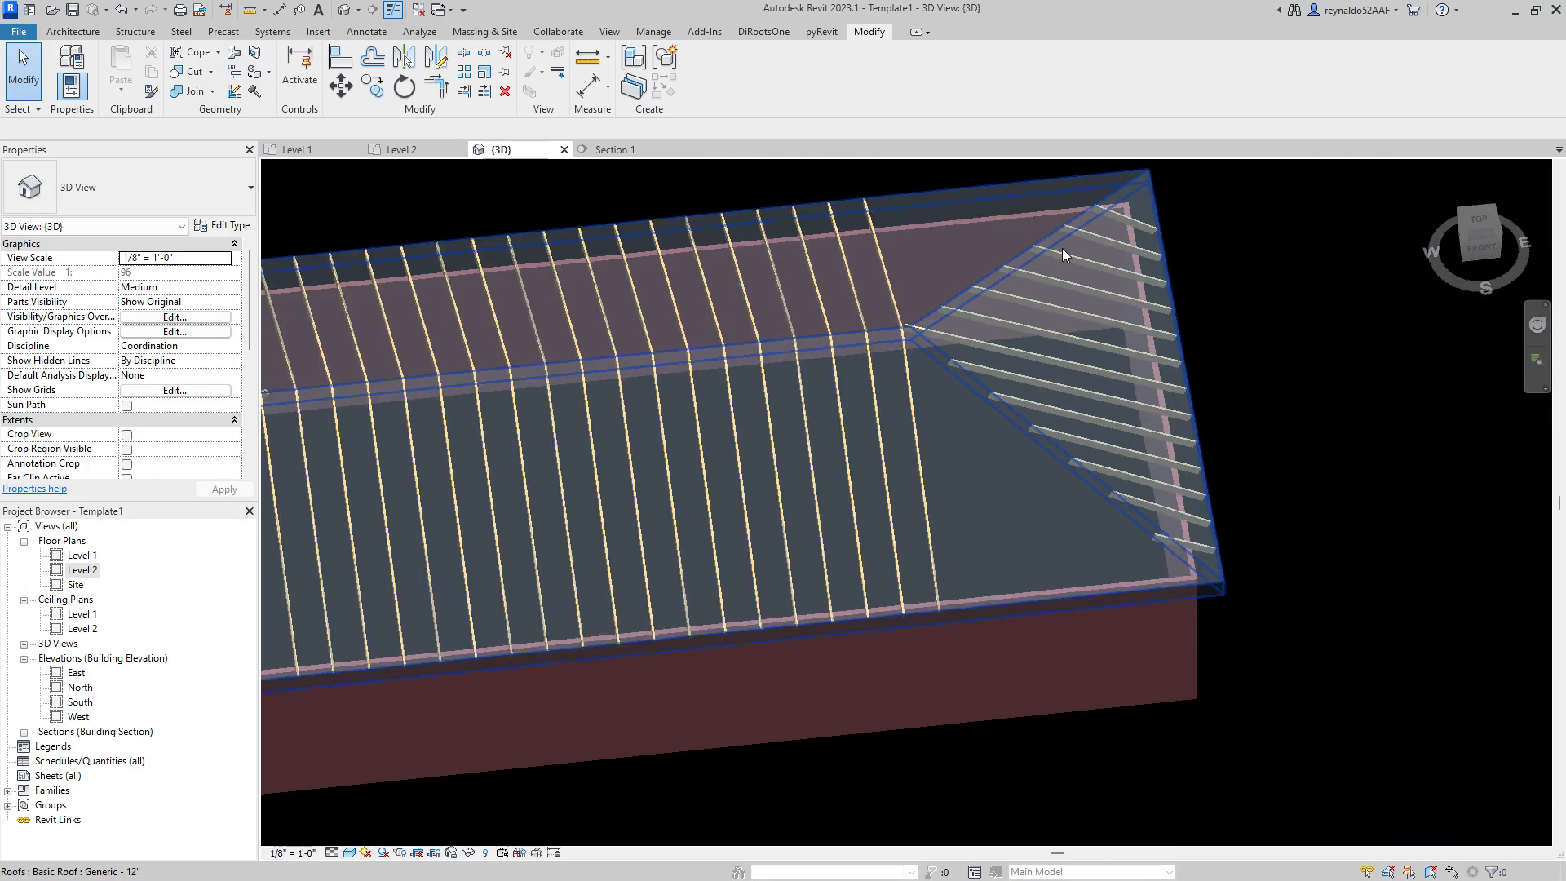
{"action": "scroll", "coordinate": [1054, 266], "scroll_direction": "down", "scroll_amount": 4}
{"action": "middle_click_drag", "start_coordinate": [1289, 450], "coordinate": [1275, 490], "text": "shift"}
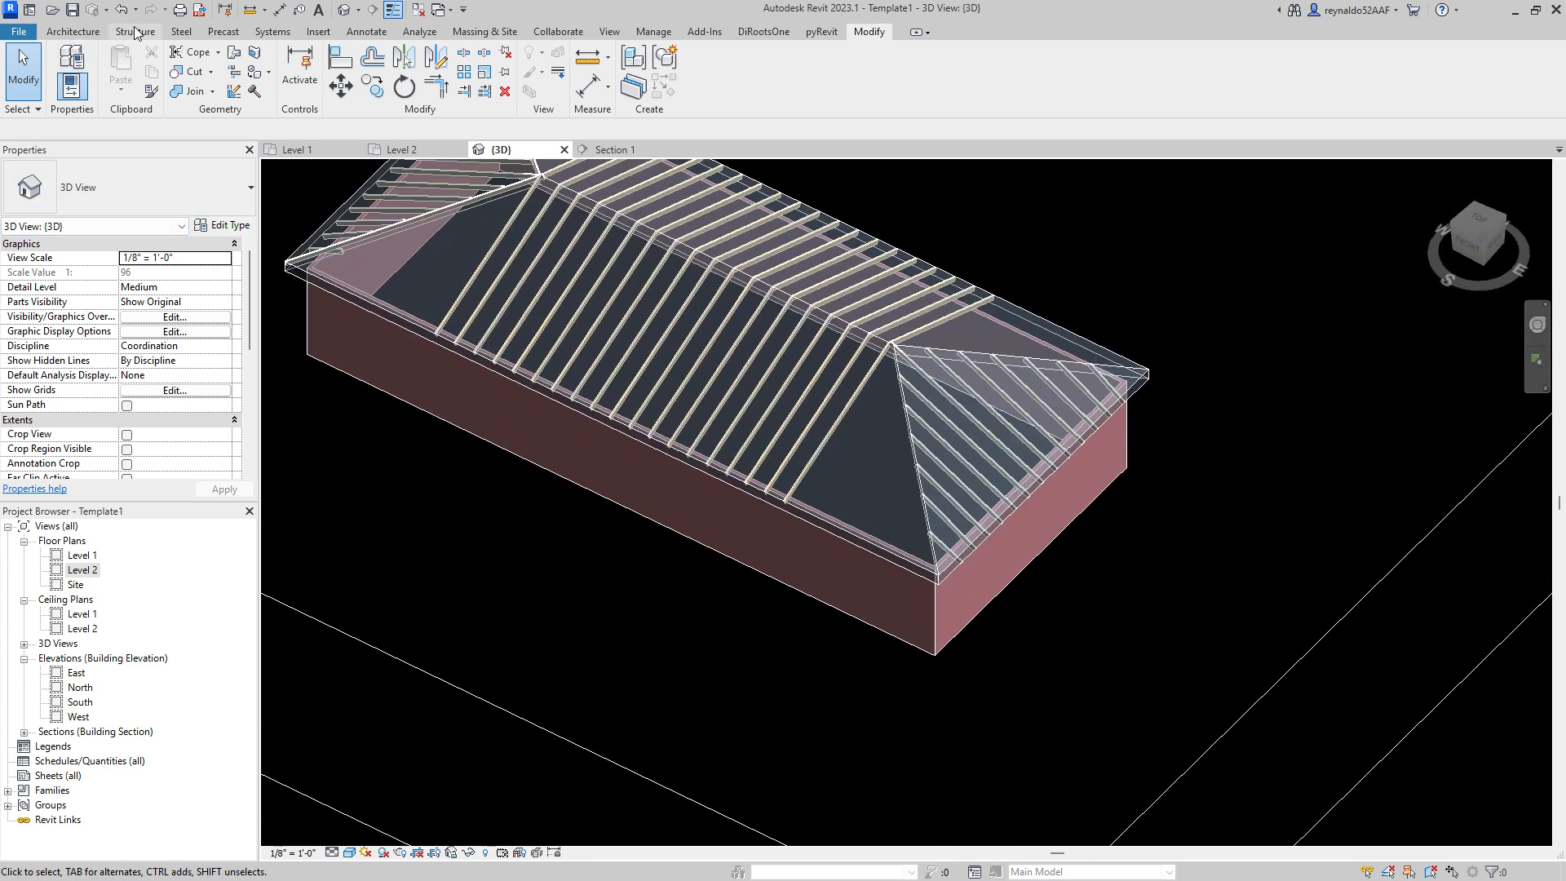
{"action": "left_click", "coordinate": [136, 32]}
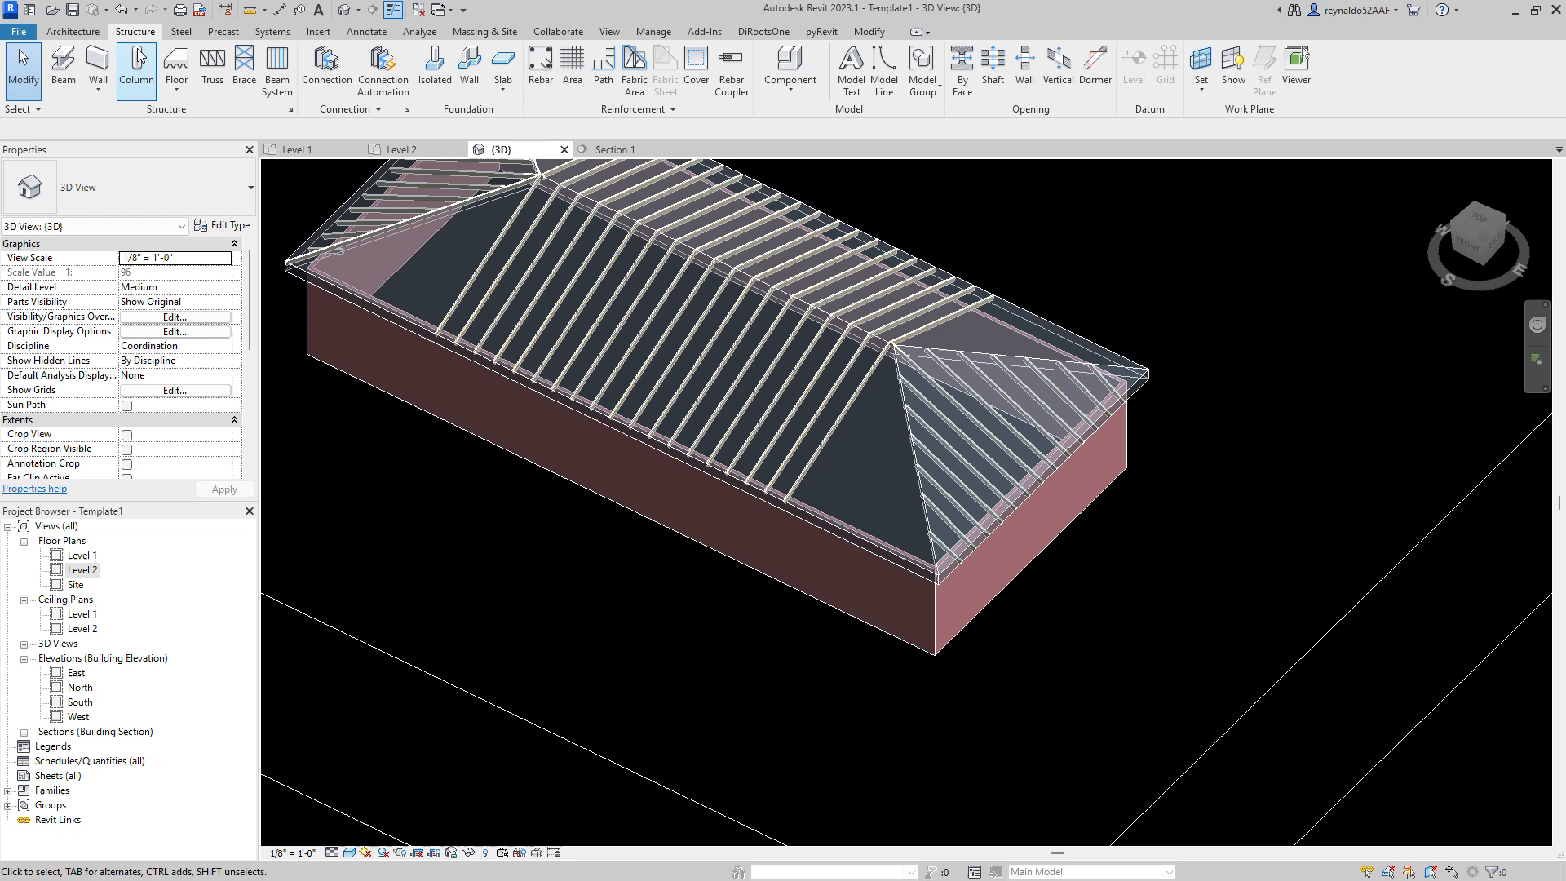
{"action": "left_click", "coordinate": [69, 73]}
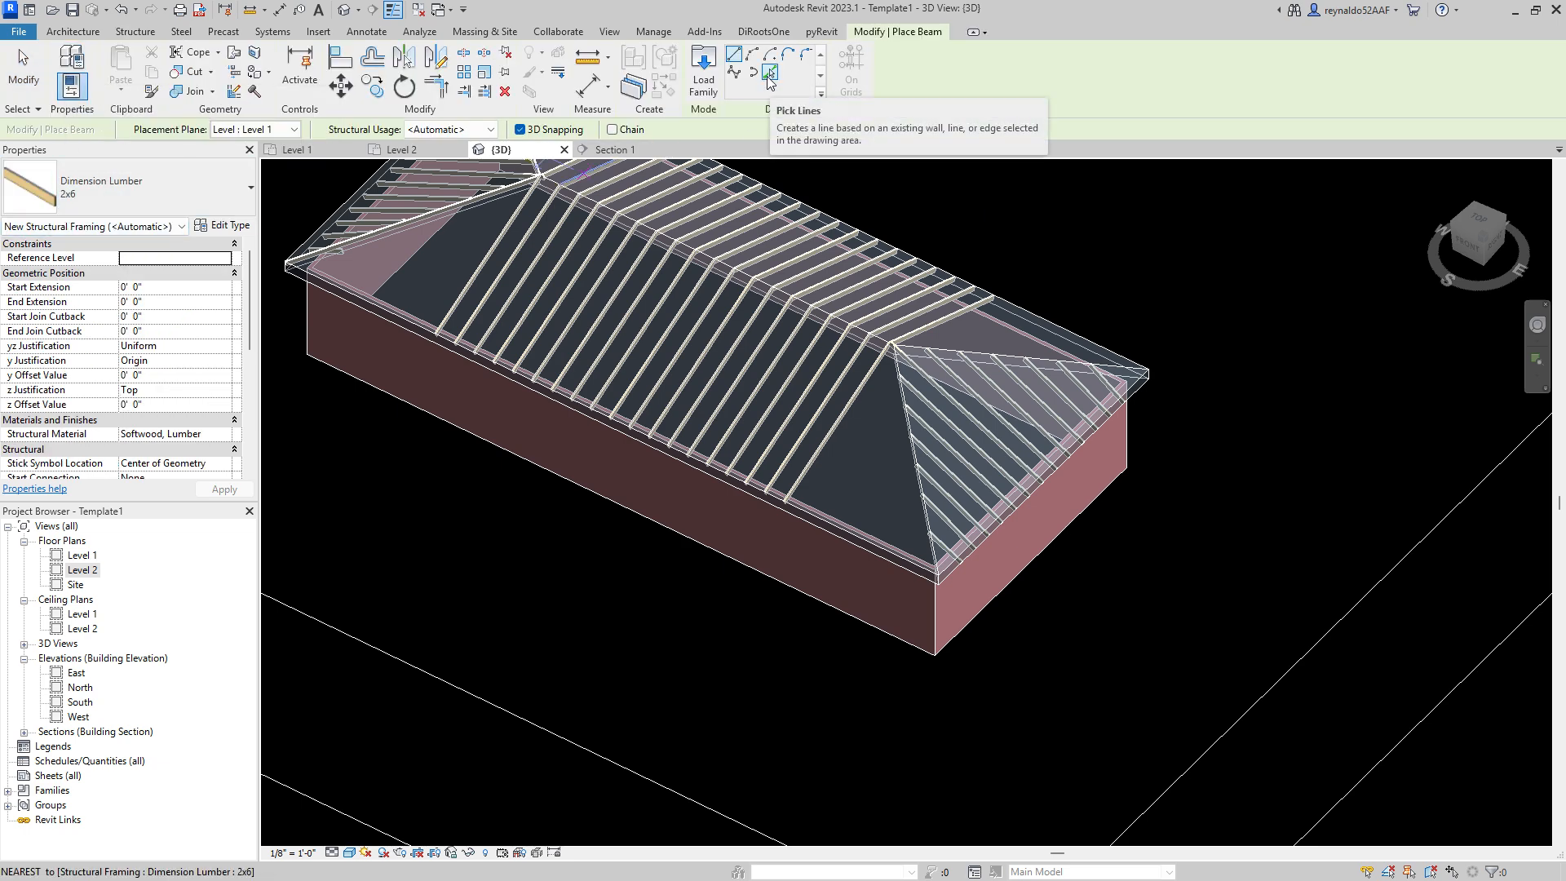
{"action": "left_click", "coordinate": [769, 73]}
{"action": "scroll", "coordinate": [1148, 367], "scroll_direction": "up", "scroll_amount": 3}
{"action": "scroll", "coordinate": [839, 332], "scroll_direction": "up", "scroll_amount": 2}
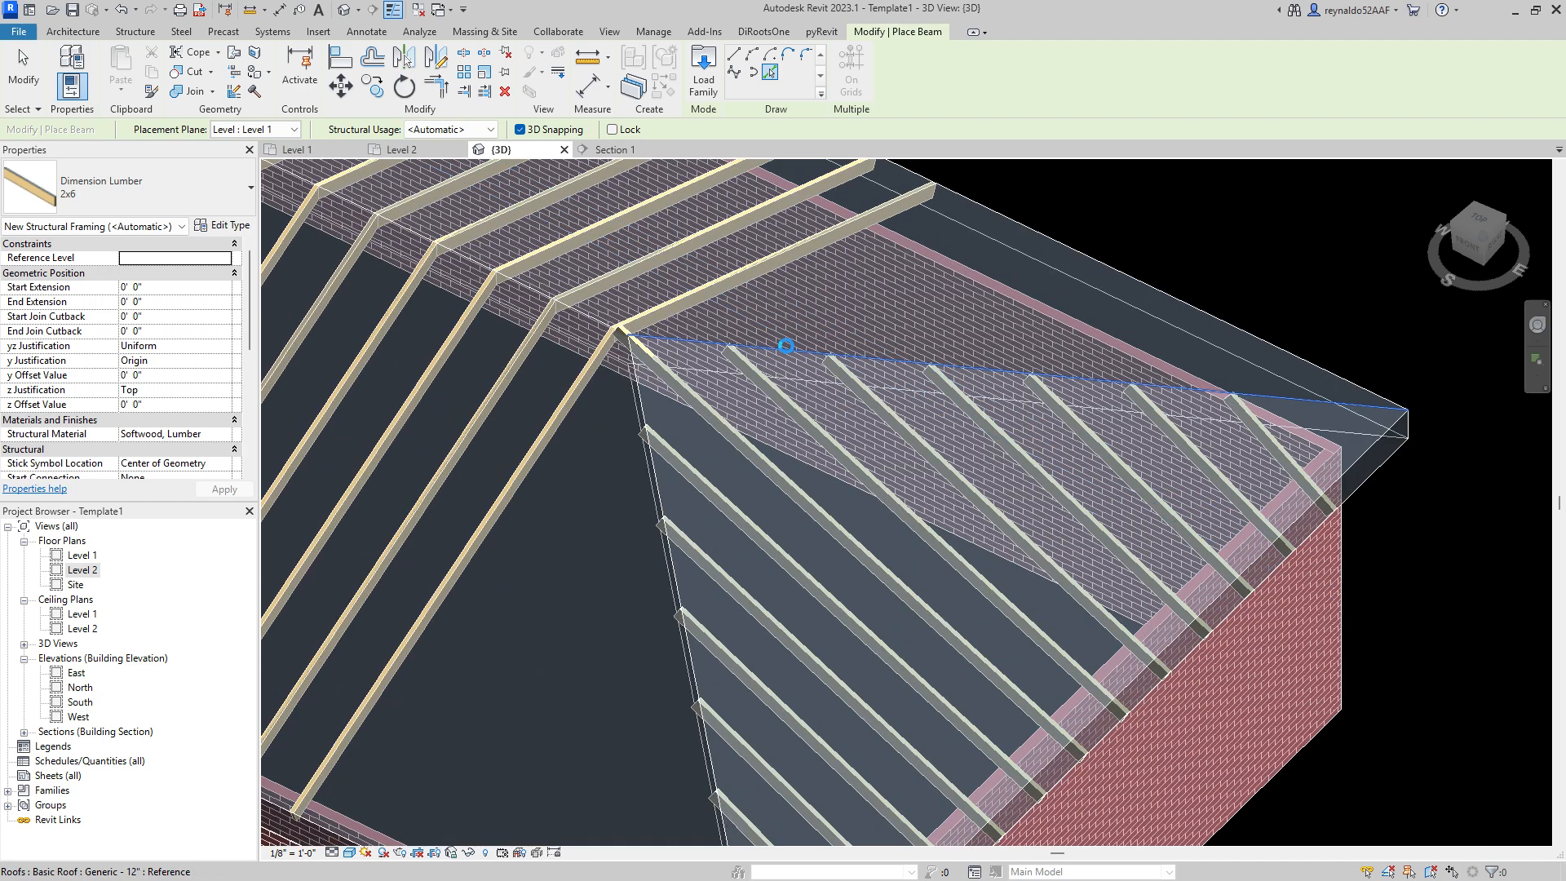
{"action": "left_click", "coordinate": [785, 348]}
{"action": "left_click", "coordinate": [658, 485]}
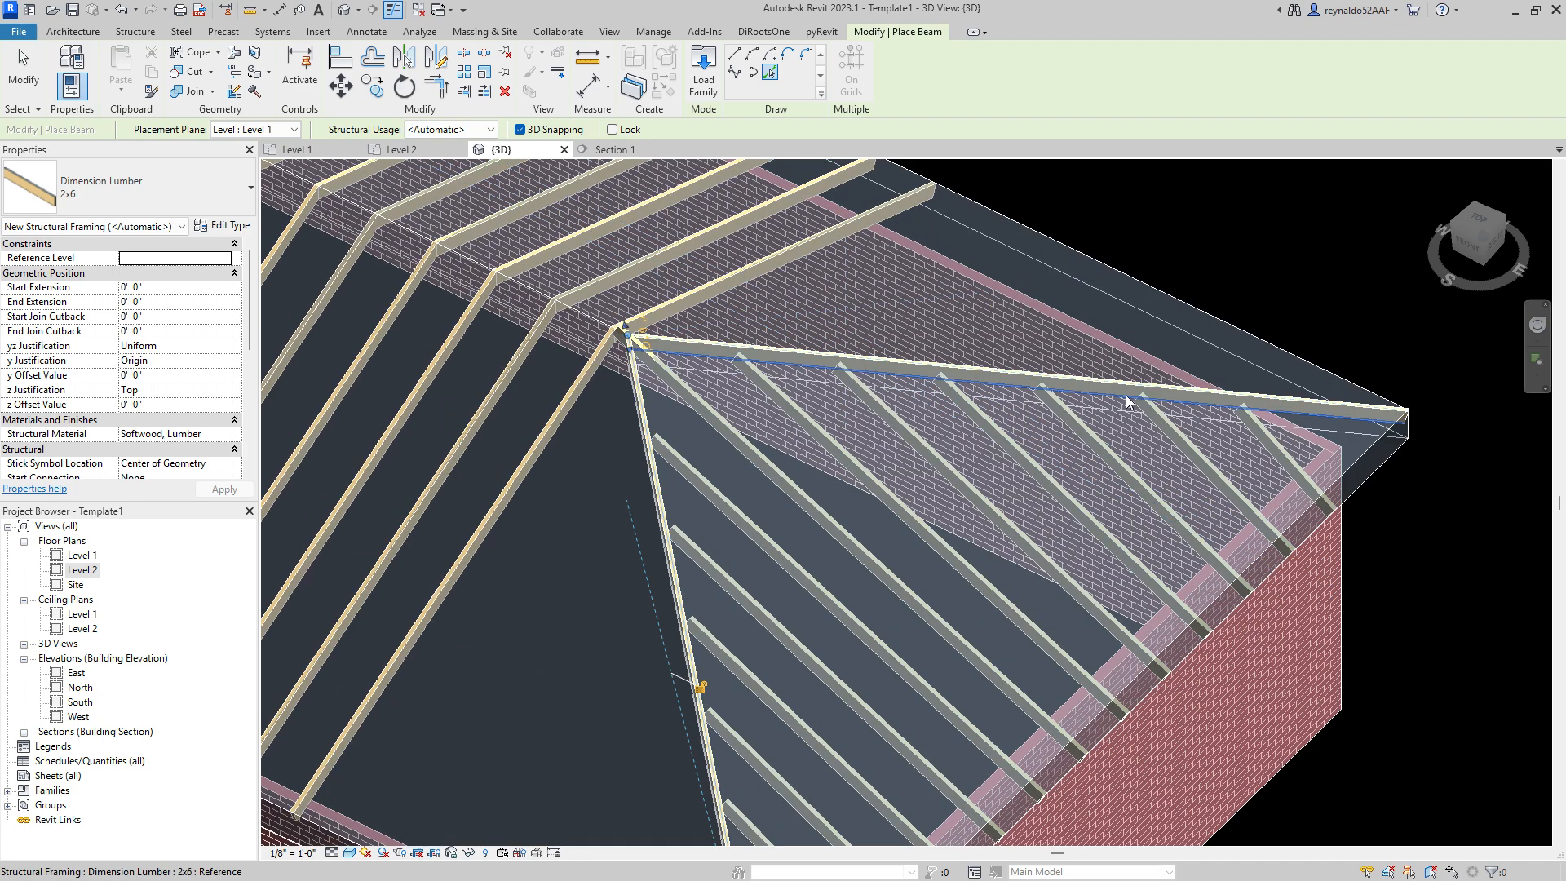
Step: Examine the whole roof framing in 3D from the left hip end, including the ridge and both long slopes
{"action": "scroll", "coordinate": [1172, 351], "scroll_direction": "down", "scroll_amount": 4}
{"action": "scroll", "coordinate": [1210, 333], "scroll_direction": "up", "scroll_amount": 1}
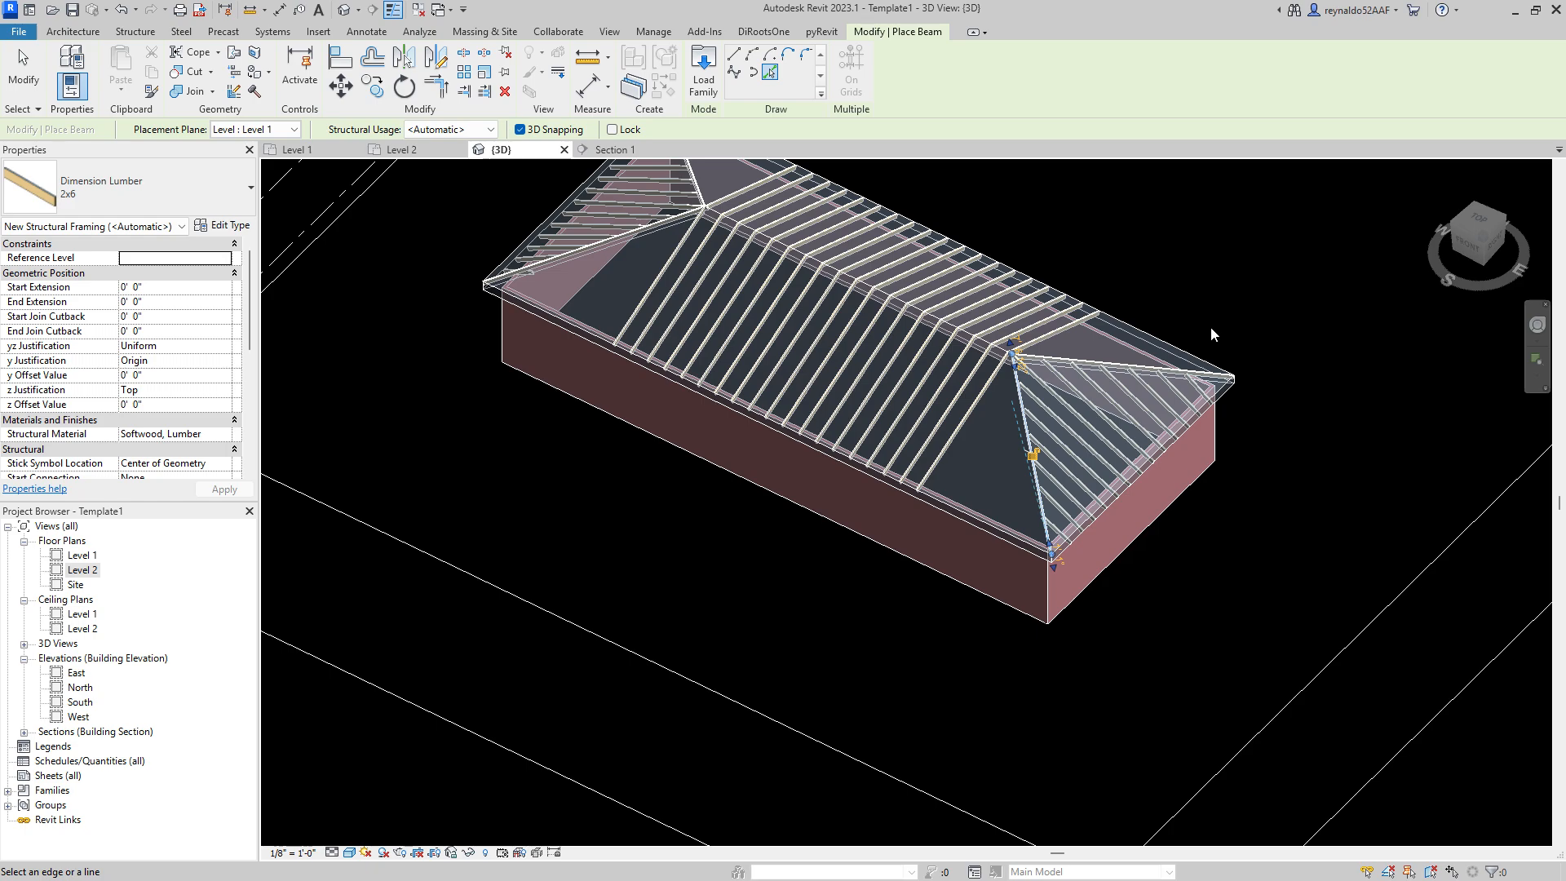
{"action": "middle_click_drag", "start_coordinate": [1210, 326], "coordinate": [1425, 561], "text": "shift"}
{"action": "scroll", "coordinate": [1396, 569], "scroll_direction": "up", "scroll_amount": 2}
{"action": "scroll", "coordinate": [1183, 483], "scroll_direction": "up", "scroll_amount": 2}
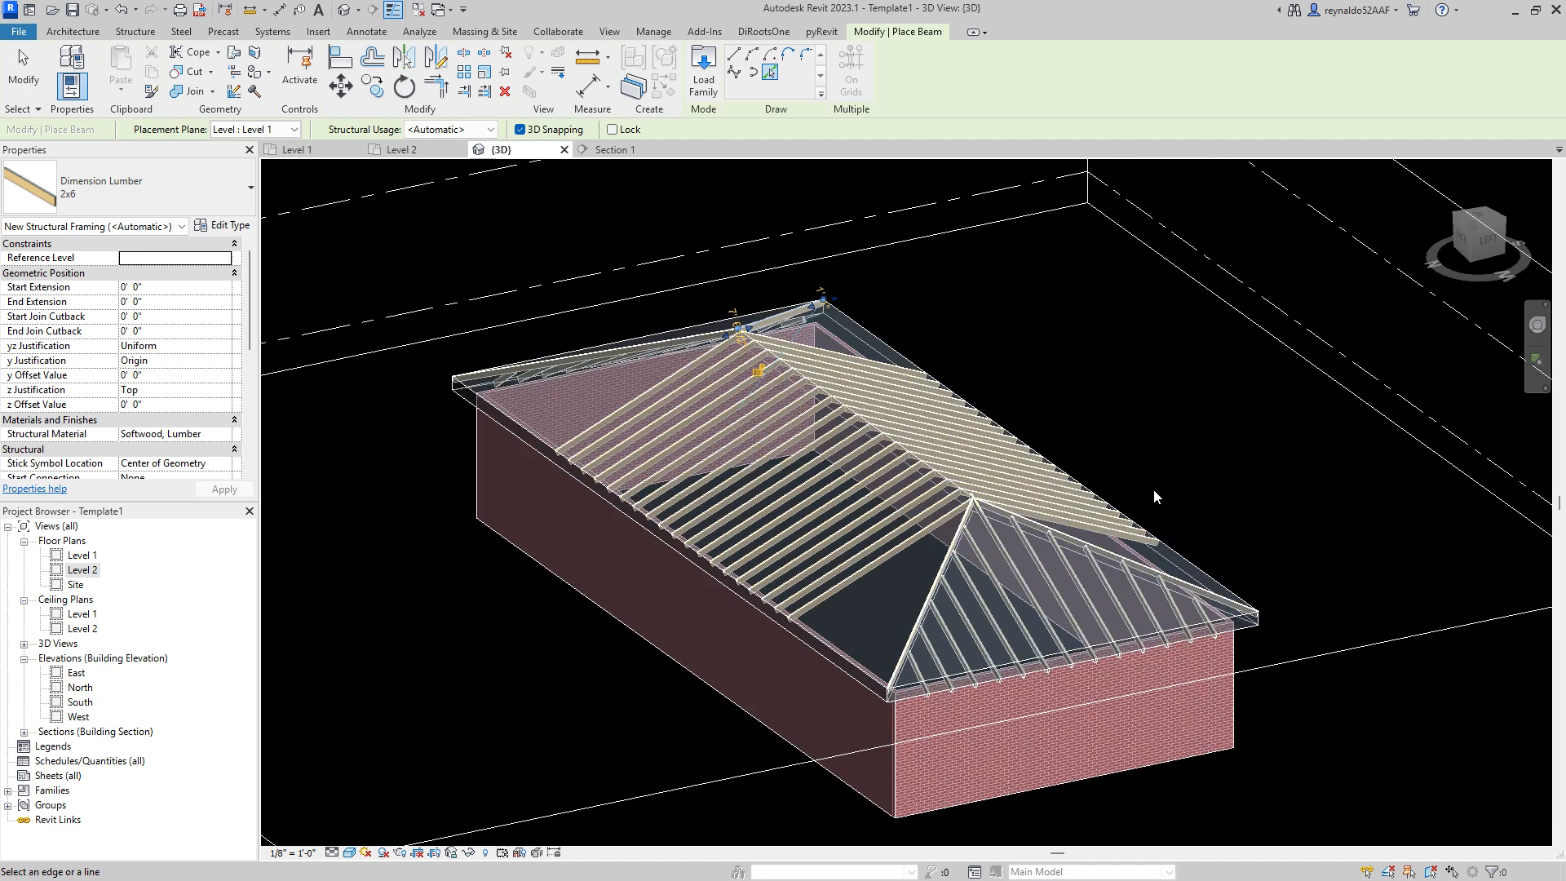
{"action": "scroll", "coordinate": [734, 515], "scroll_direction": "up", "scroll_amount": 1}
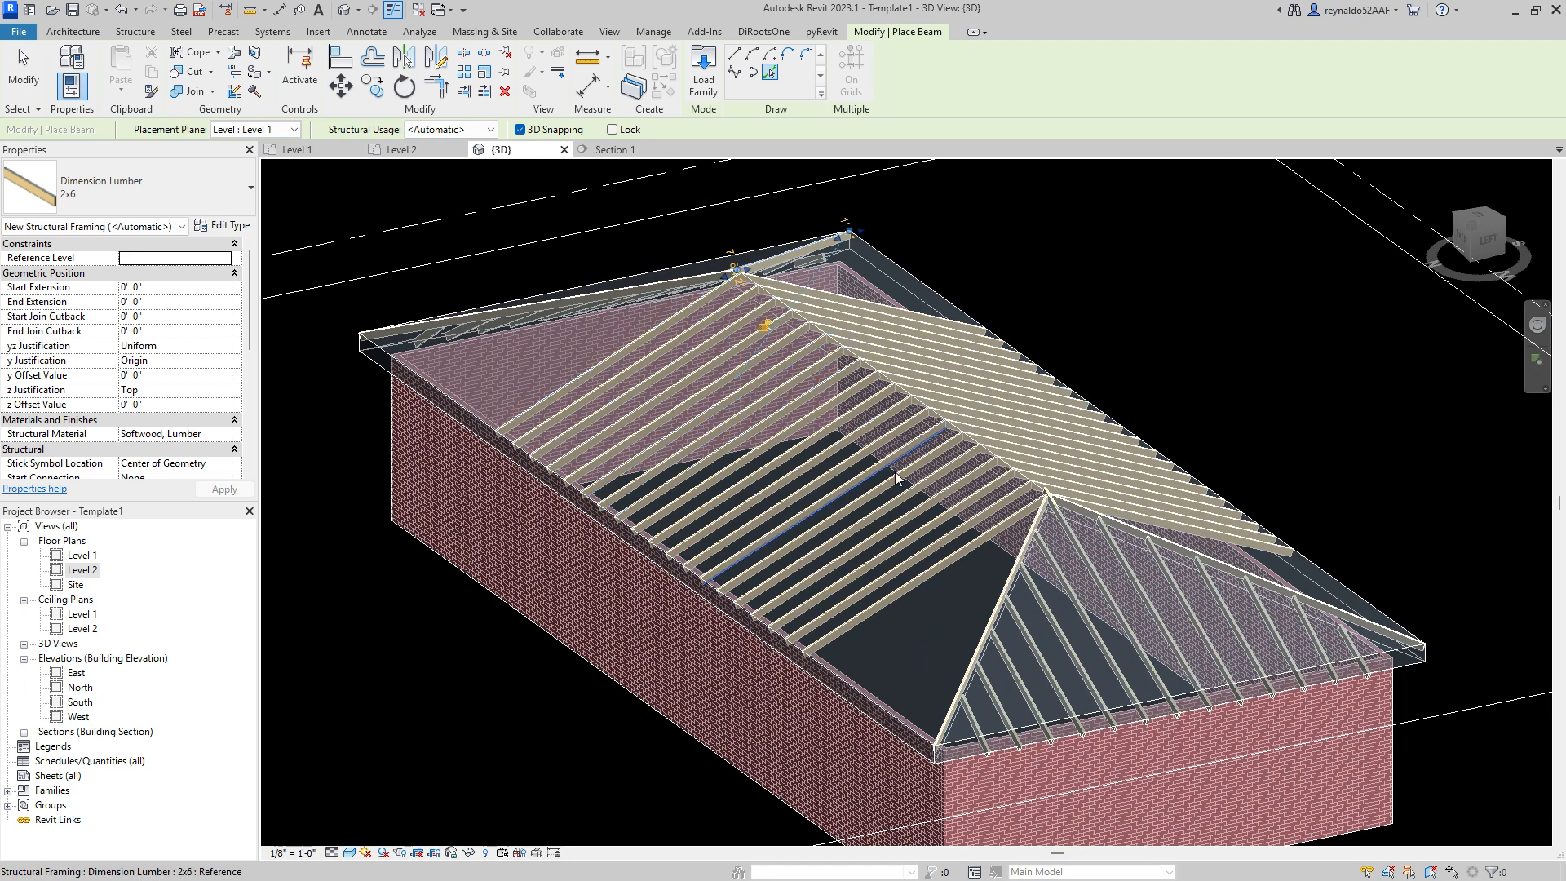
{"action": "middle_click_drag", "start_coordinate": [1396, 487], "coordinate": [1186, 423]}
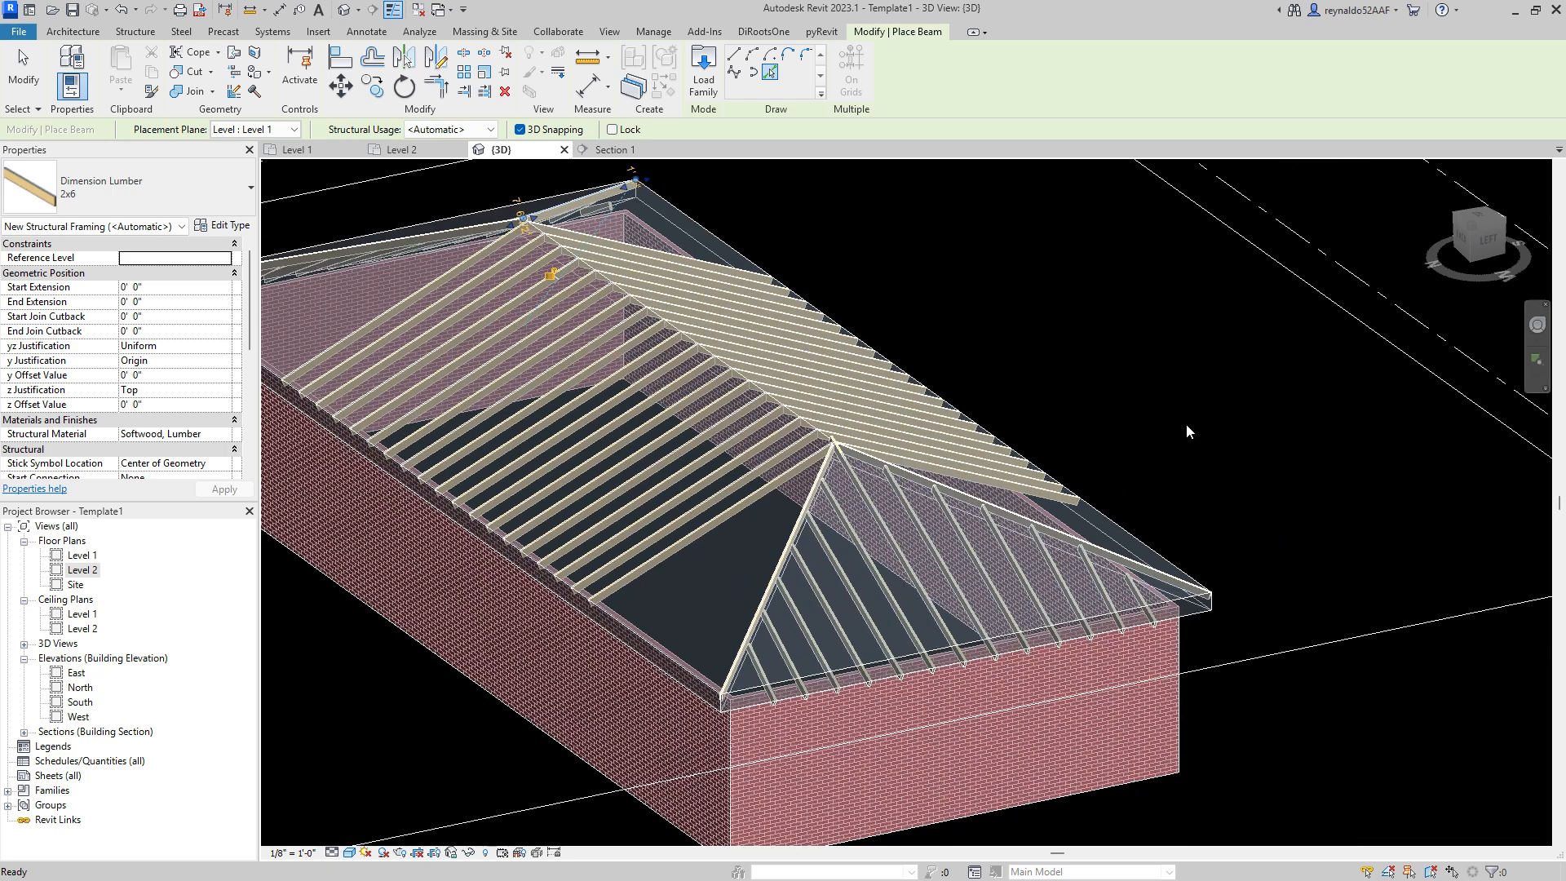